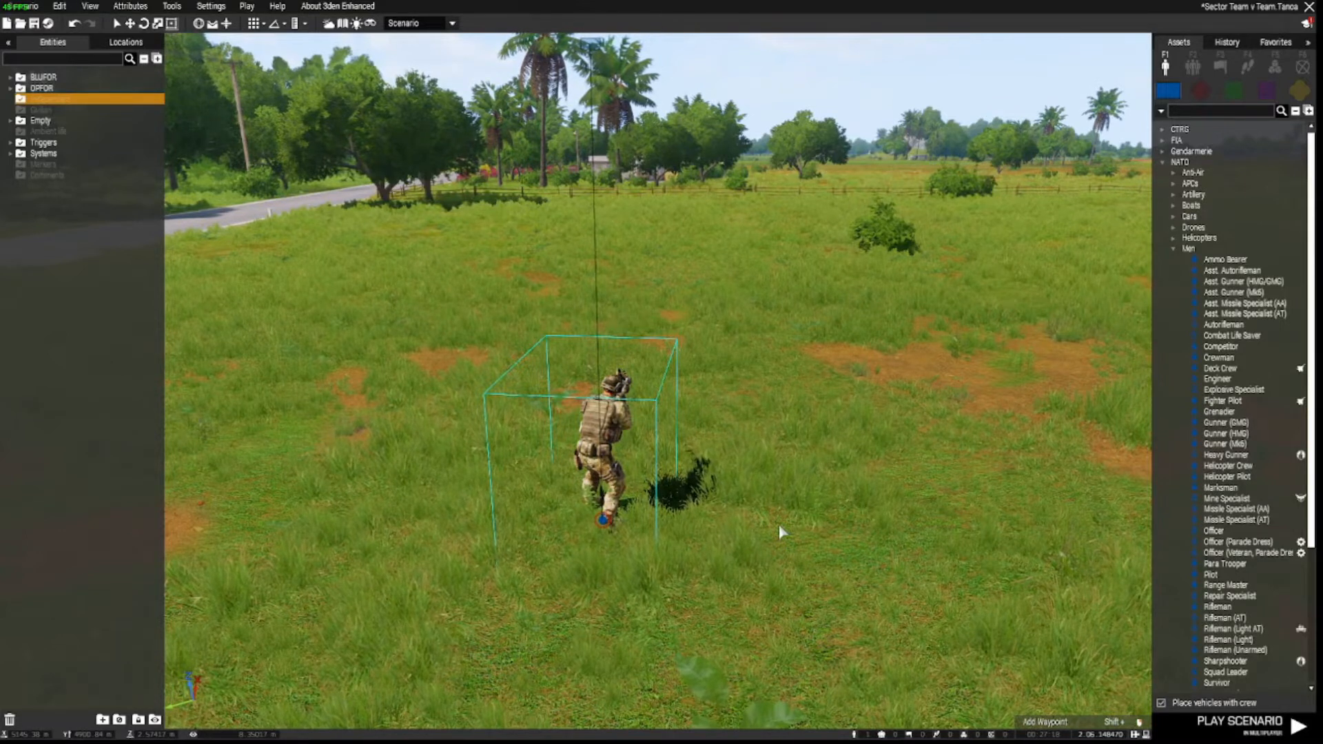
Open the player rifleman's attributes, dismissing the command suggestion and warning popups.
{"action": "key", "text": "q"}
{"action": "mouse_move", "coordinate": [778, 525]}
{"action": "right_mouse_down"}
{"action": "mouse_move", "coordinate": [771, 499]}
{"action": "mouse_move", "coordinate": [770, 521]}
{"action": "right_mouse_up"}
{"action": "key", "text": "s"}
{"action": "key", "text": "d"}
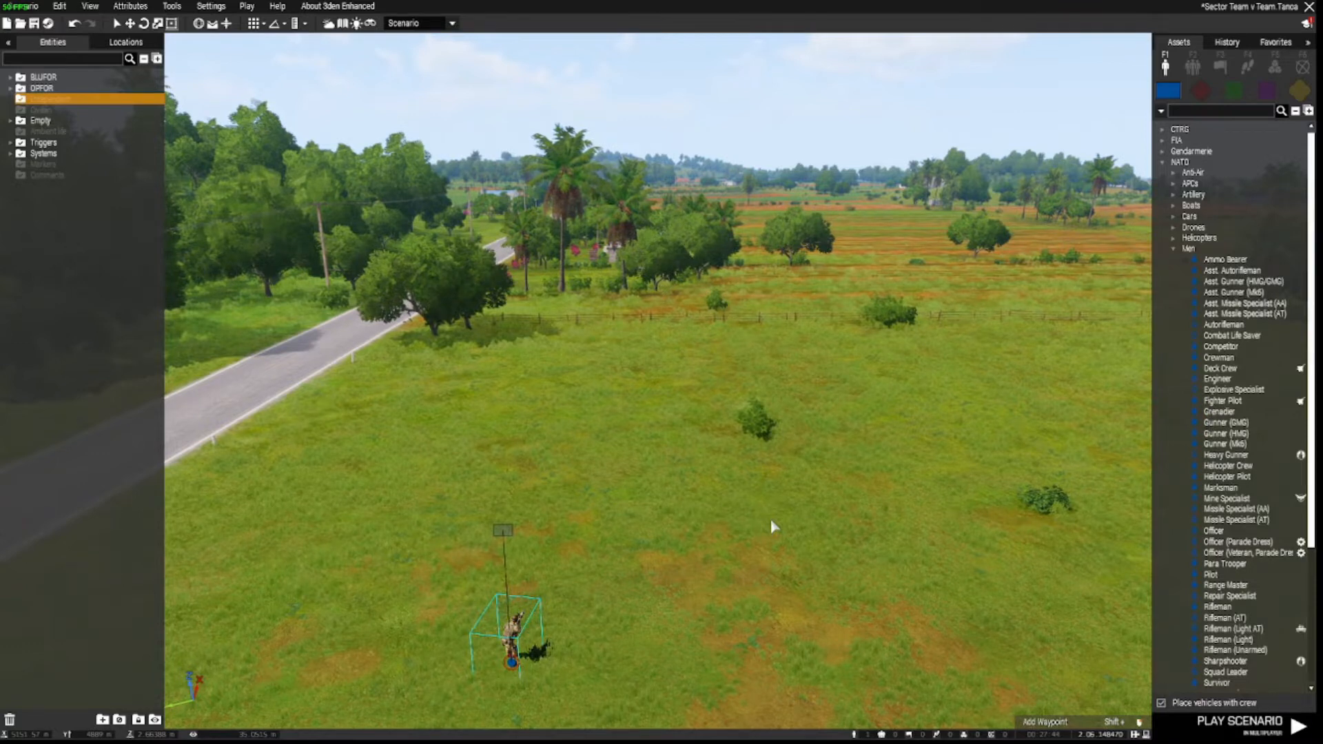
{"action": "key", "text": "s"}
{"action": "mouse_move", "coordinate": [770, 522]}
{"action": "right_mouse_down"}
{"action": "mouse_move", "coordinate": [770, 498]}
{"action": "mouse_move", "coordinate": [760, 563]}
{"action": "mouse_move", "coordinate": [751, 537]}
{"action": "right_mouse_up"}
{"action": "key", "text": "w"}
{"action": "key", "text": "w"}
{"action": "key", "text": "a"}
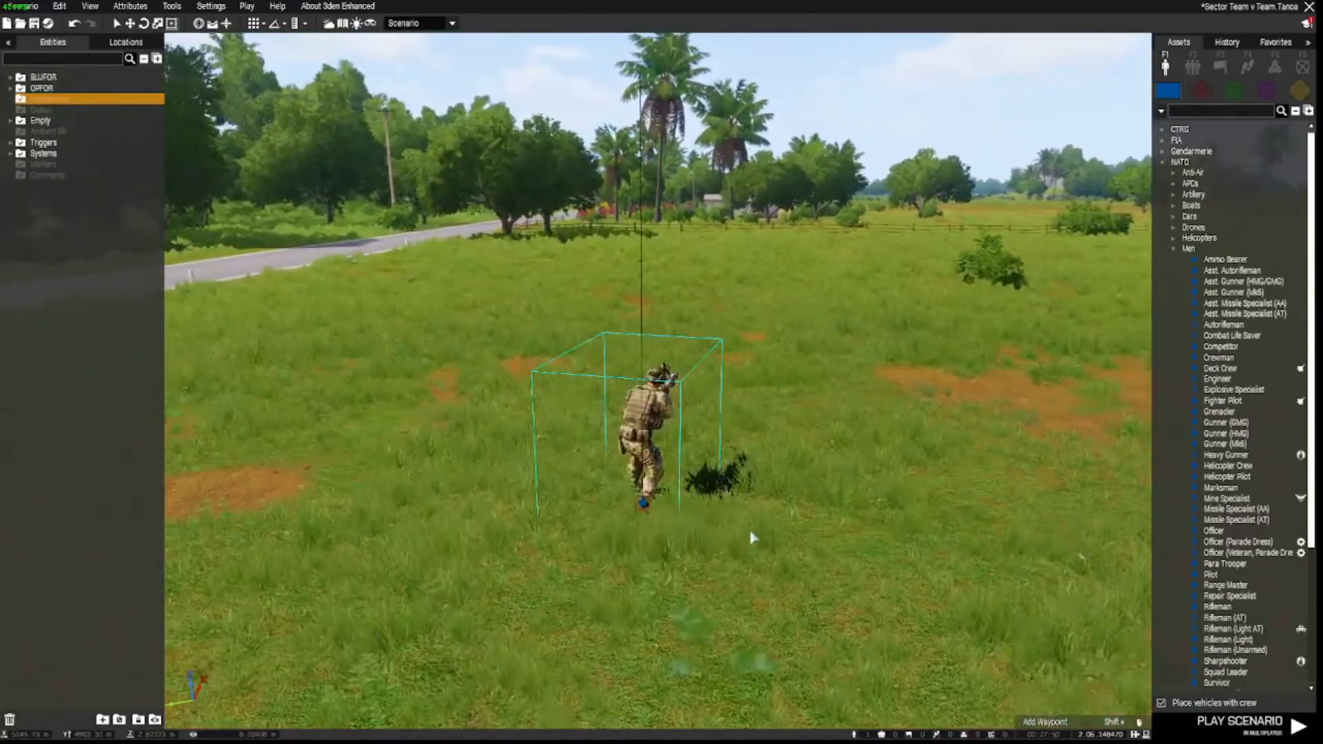
{"action": "double_click", "coordinate": [641, 507]}
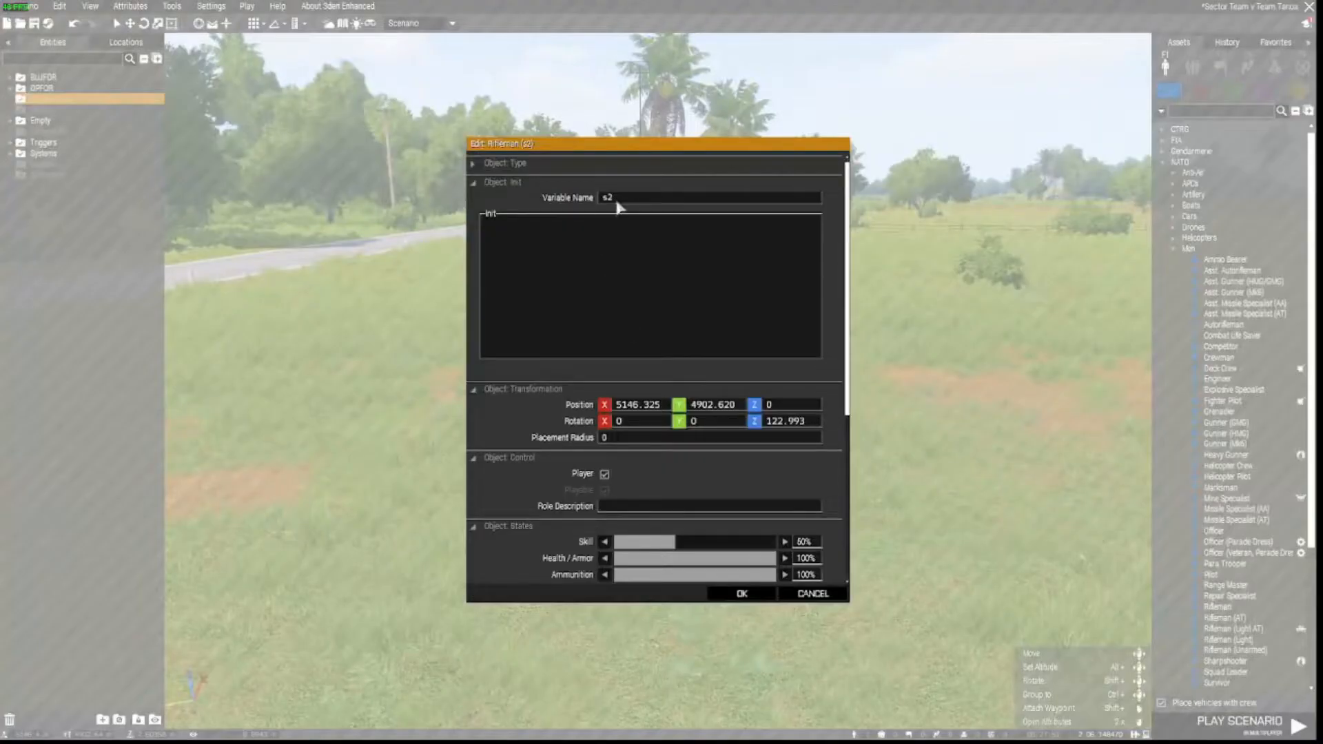
{"action": "type", "text": "leader"}
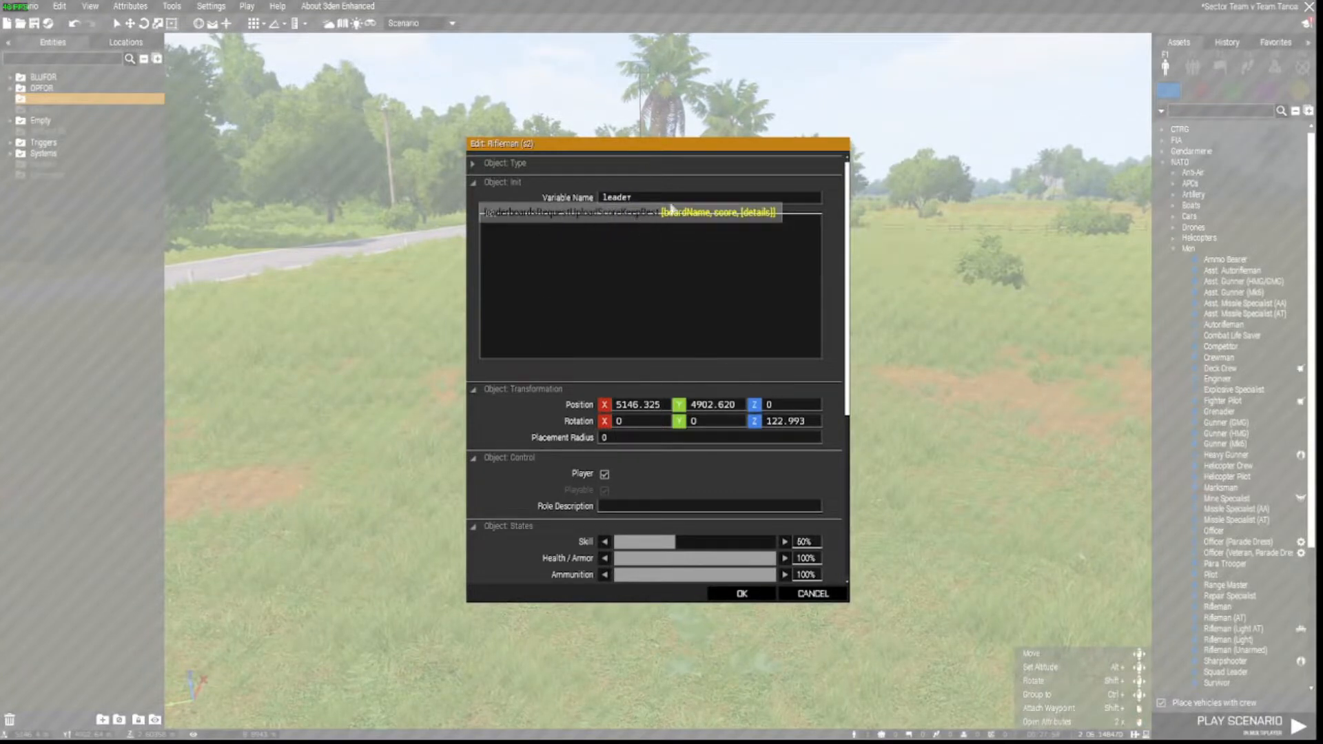
{"action": "left_click", "coordinate": [742, 593]}
{"action": "left_click", "coordinate": [656, 395]}
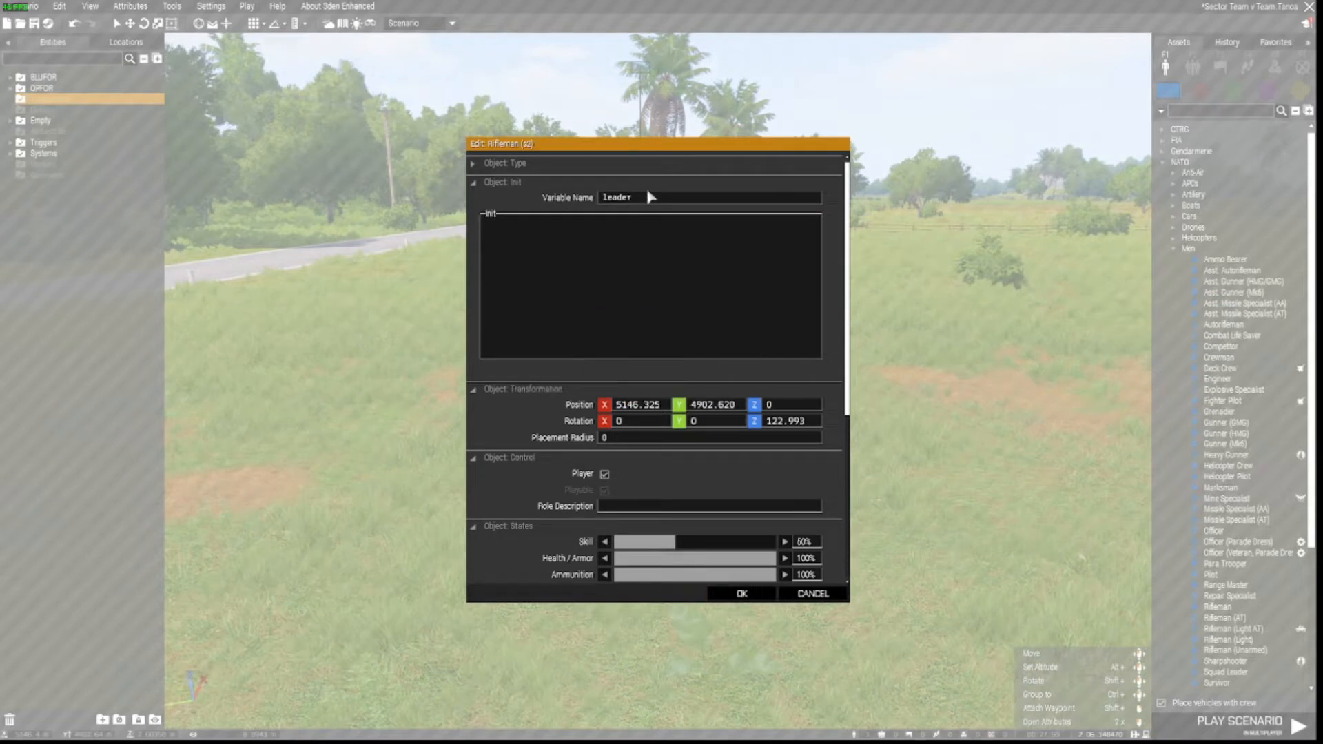
Replace the rifleman's Variable Name with A1 and confirm.
{"action": "double_click", "coordinate": [620, 197]}
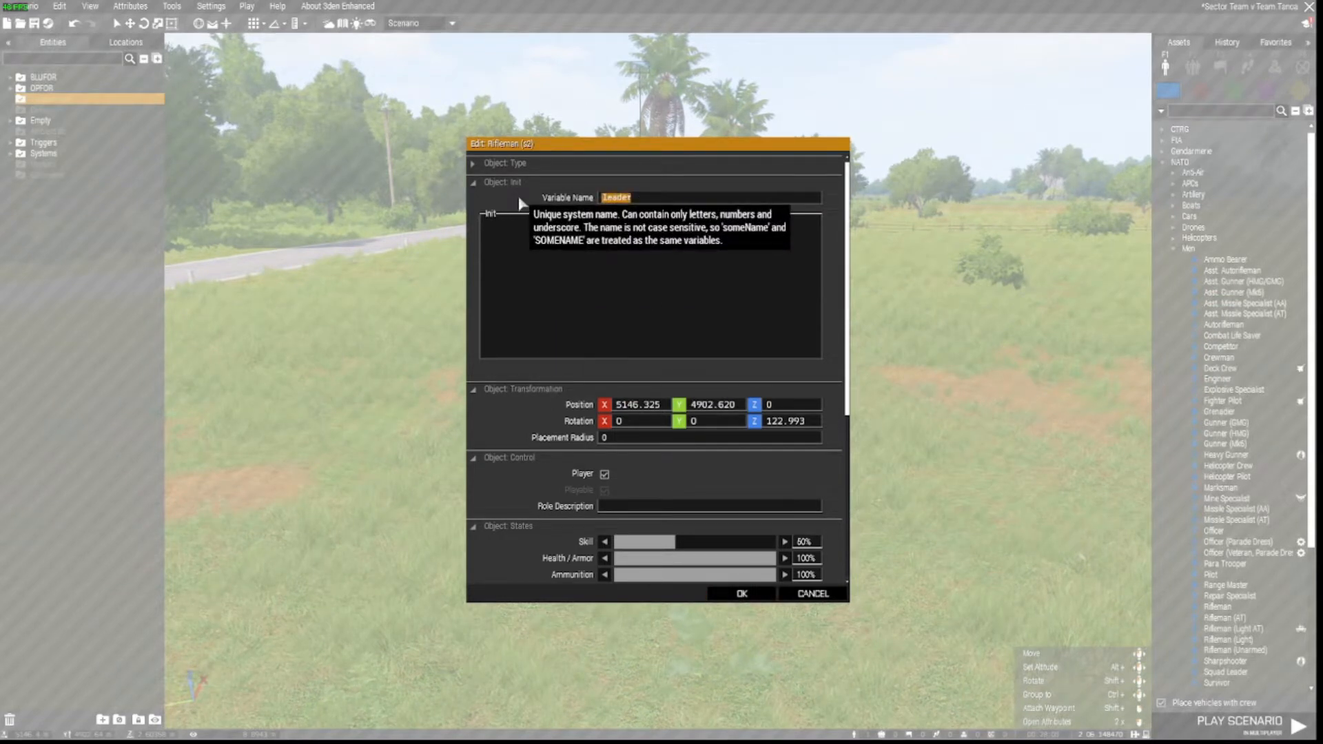
{"action": "type", "text": "A1"}
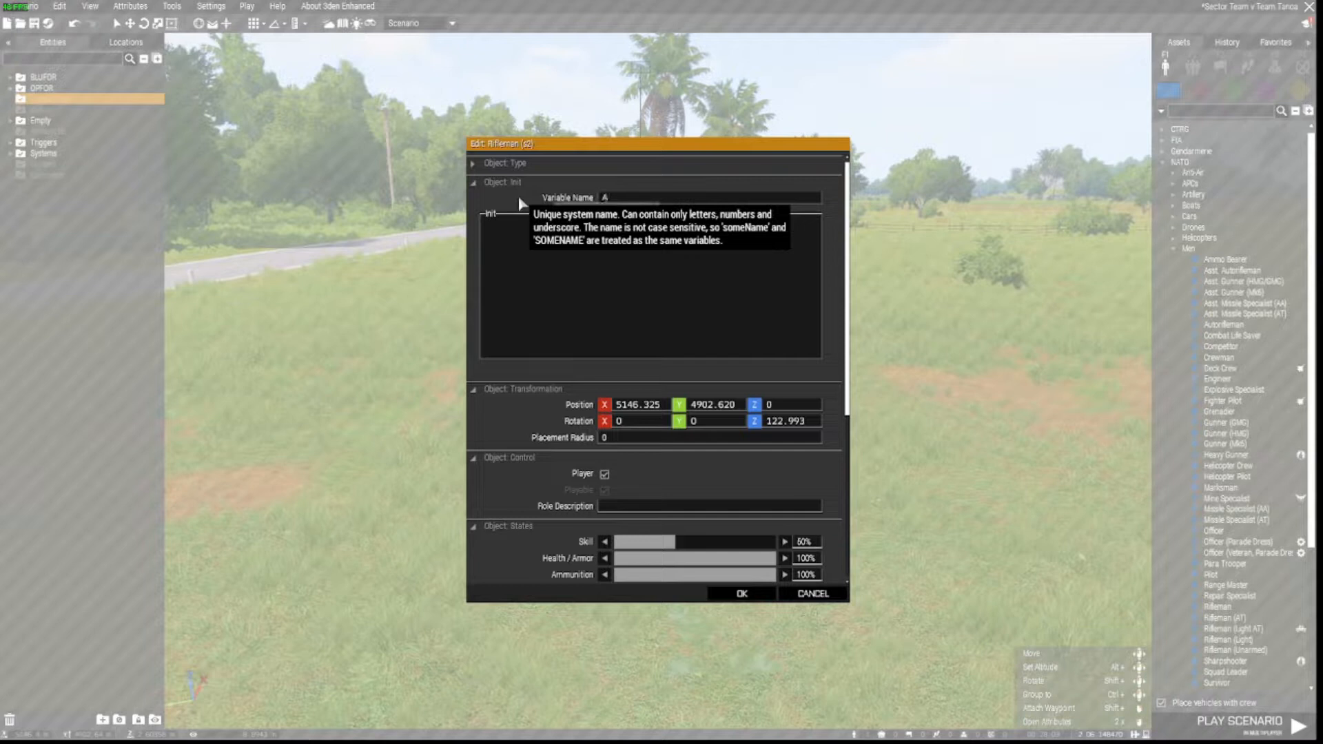
{"action": "left_click", "coordinate": [741, 594]}
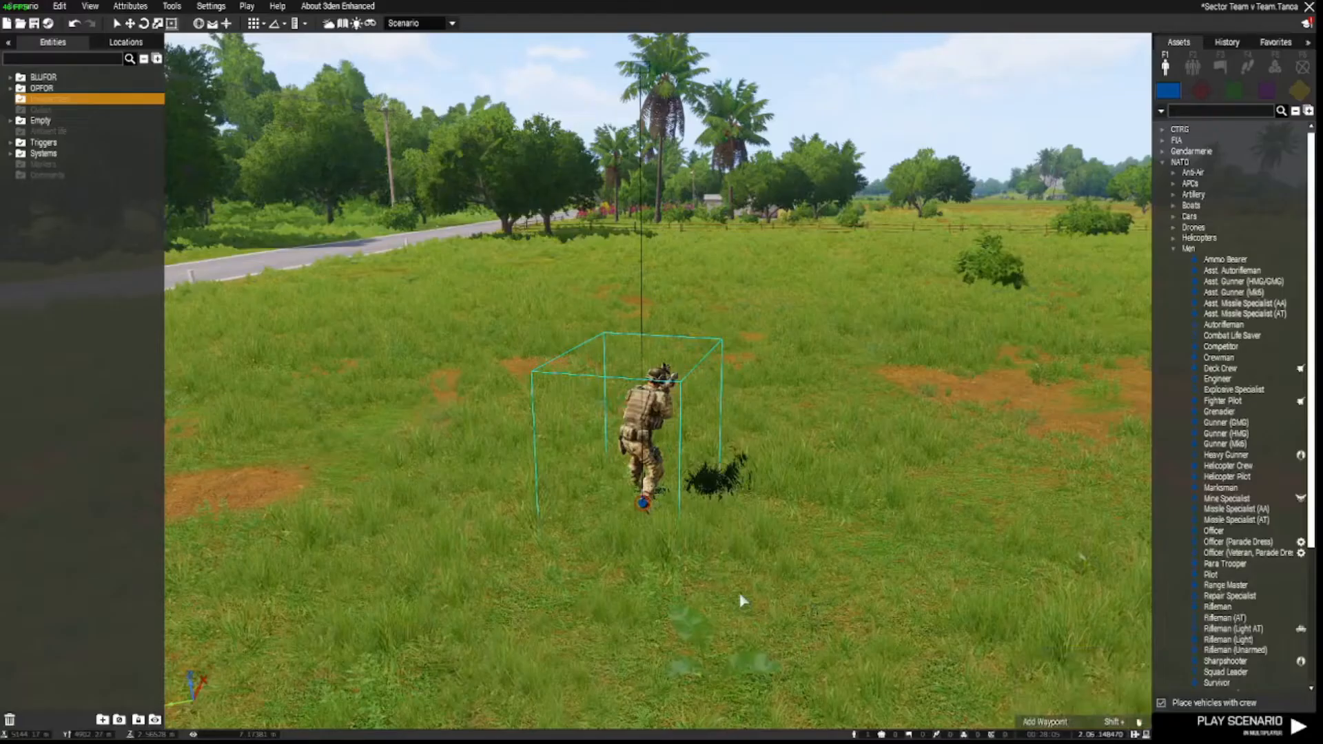
Place a new rifleman beside the player soldier and make it Playable.
{"action": "key", "text": "d"}
{"action": "key", "text": "s"}
{"action": "mouse_move", "coordinate": [835, 569]}
{"action": "right_mouse_down"}
{"action": "mouse_move", "coordinate": [839, 596]}
{"action": "mouse_move", "coordinate": [854, 582]}
{"action": "right_mouse_up"}
{"action": "key", "text": "d"}
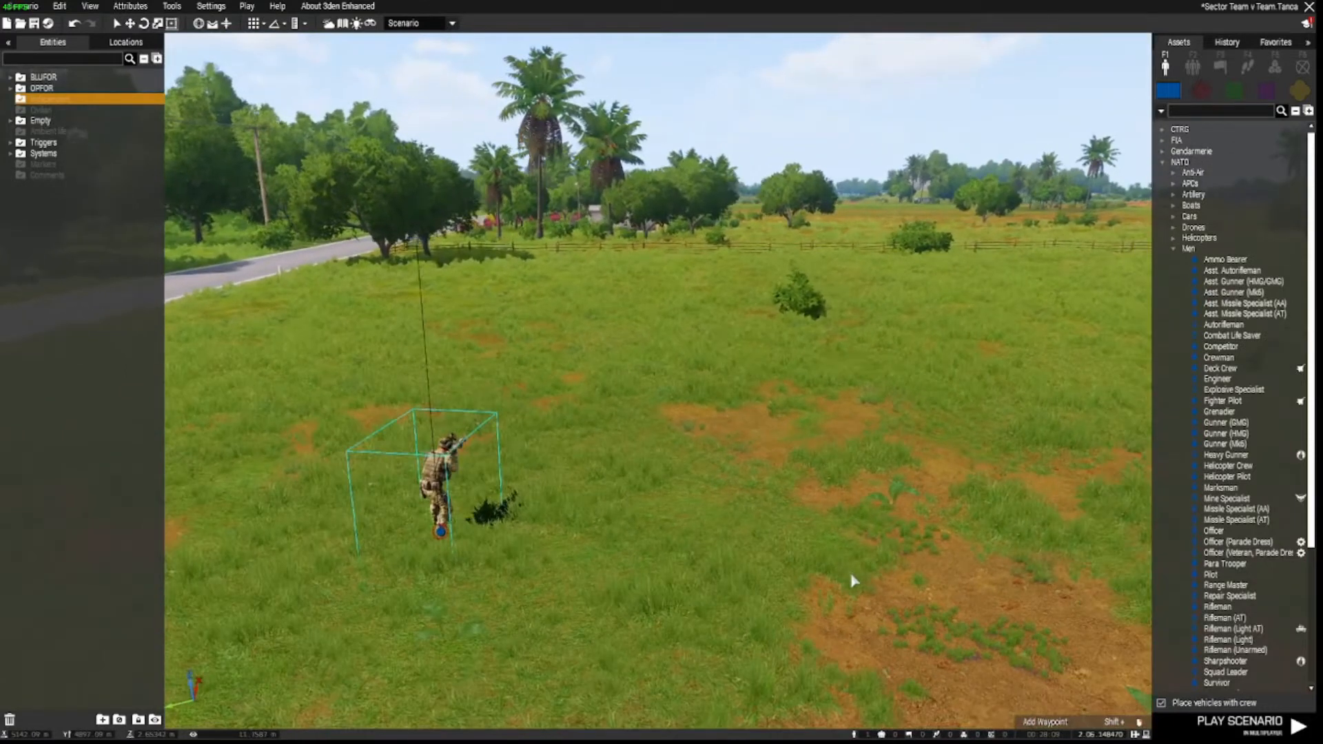
{"action": "key", "text": "w"}
{"action": "key", "text": "z"}
{"action": "key", "text": "w"}
{"action": "key", "text": "a"}
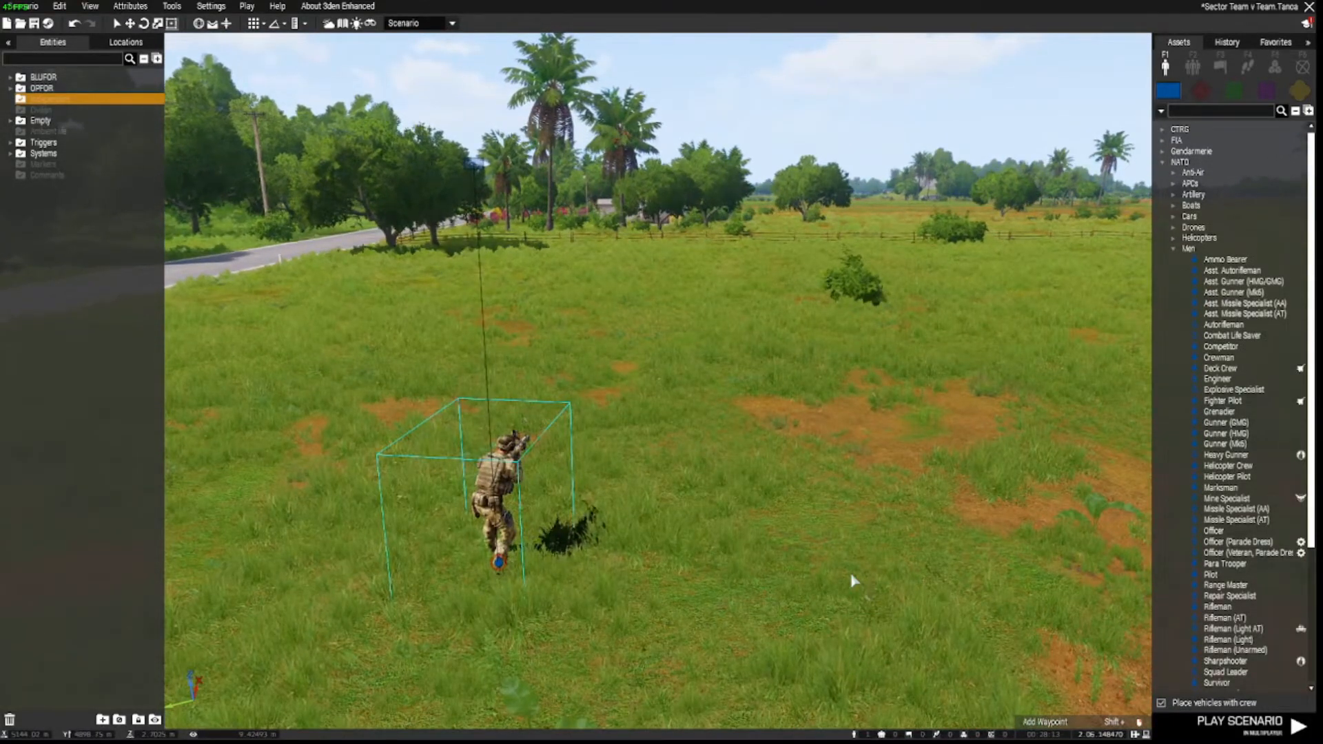
{"action": "key", "text": "q"}
{"action": "key", "text": "s"}
{"action": "key", "text": "d"}
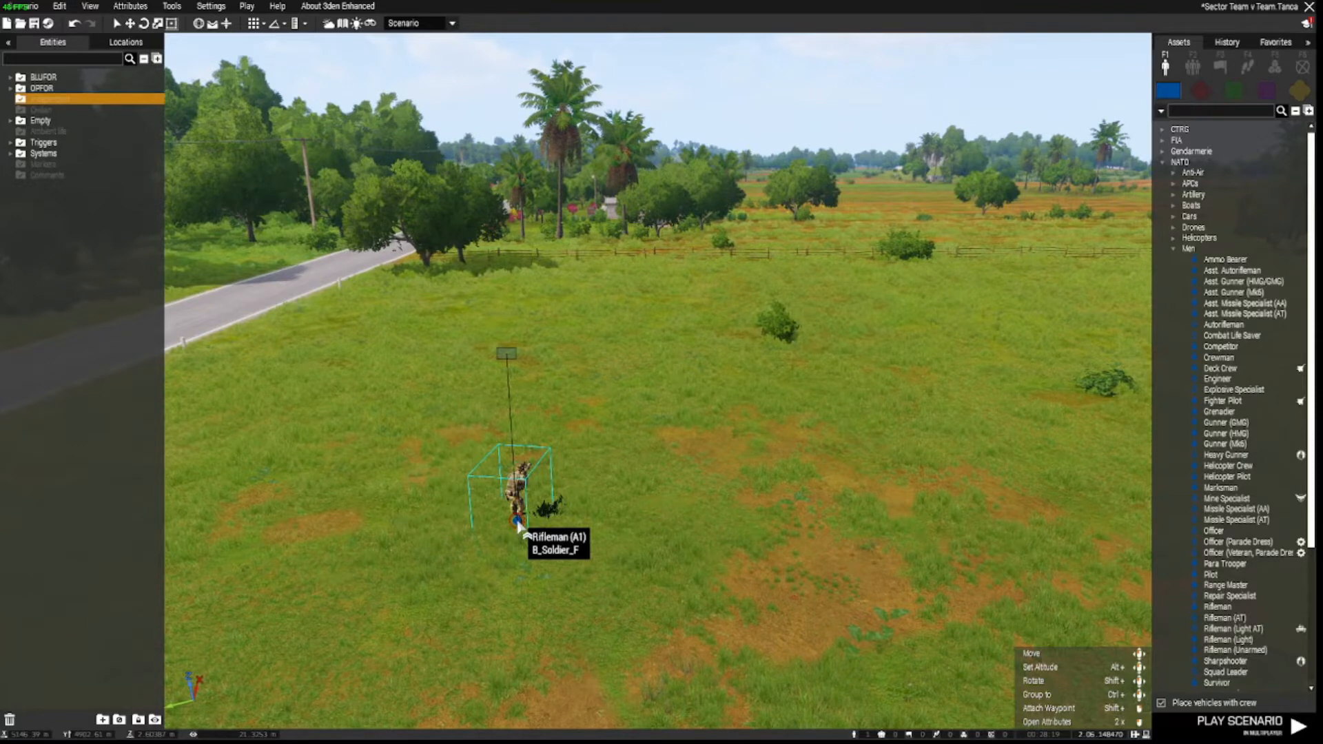
{"action": "left_click", "coordinate": [599, 531]}
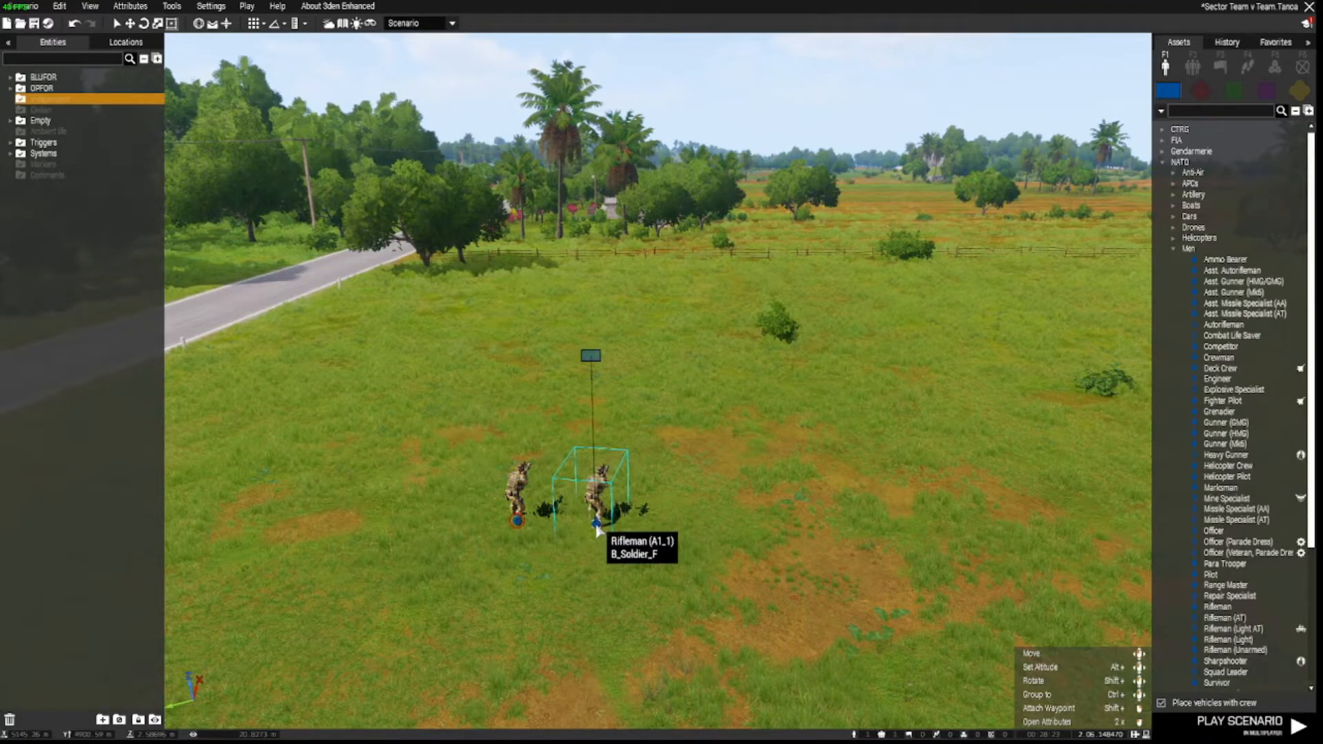
{"action": "double_click", "coordinate": [597, 529]}
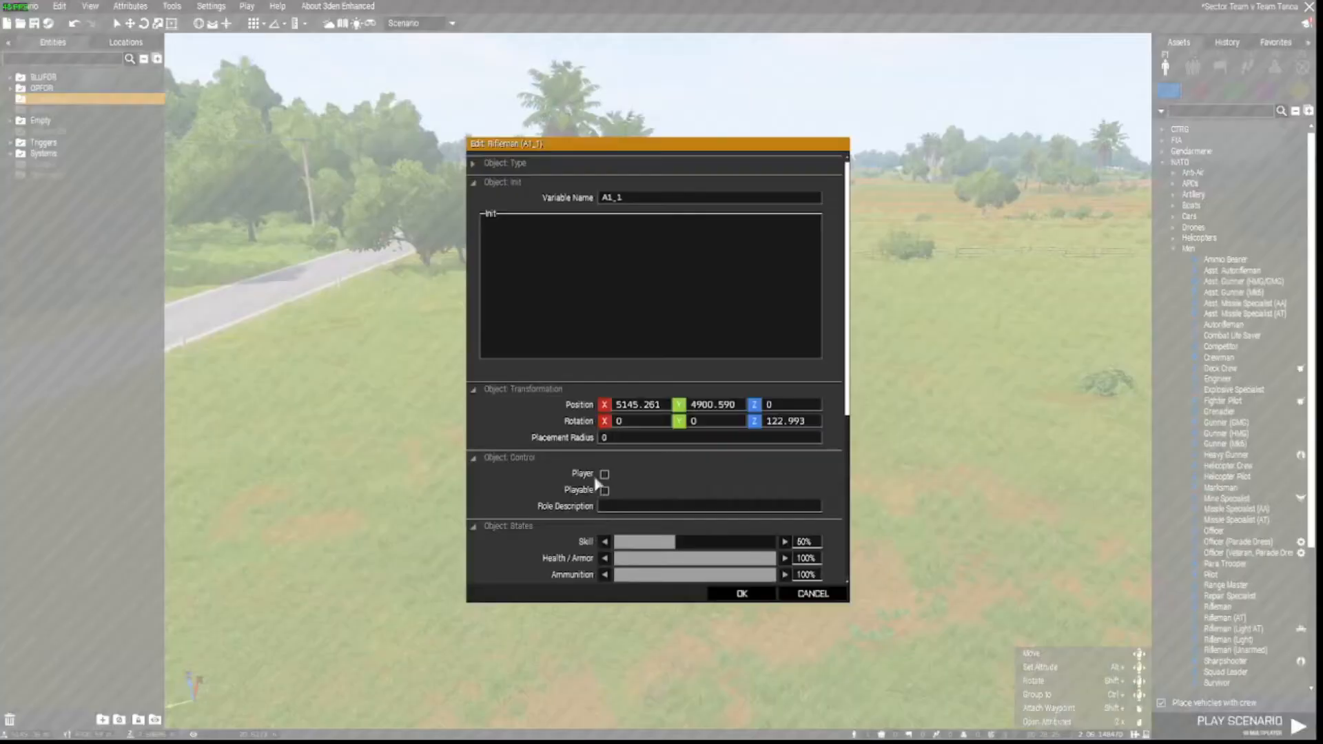
{"action": "left_click", "coordinate": [604, 490]}
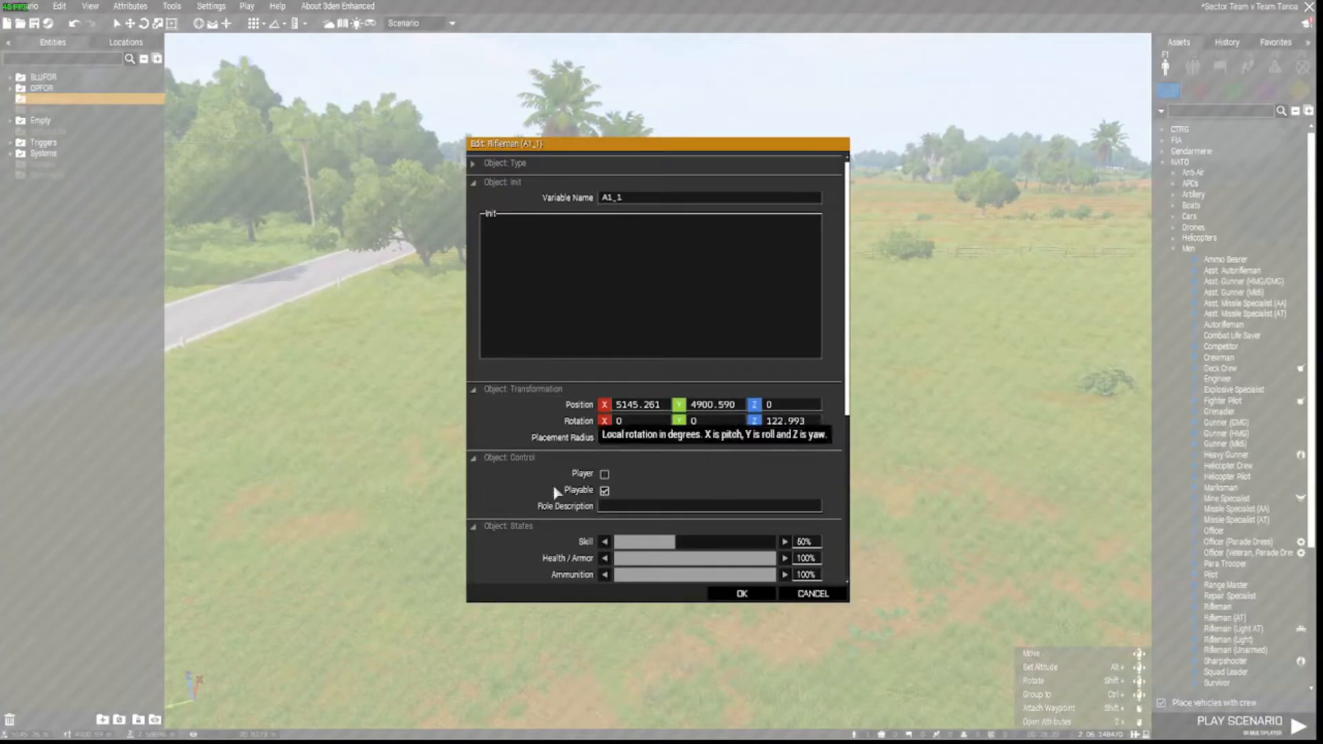
{"action": "left_click", "coordinate": [742, 594]}
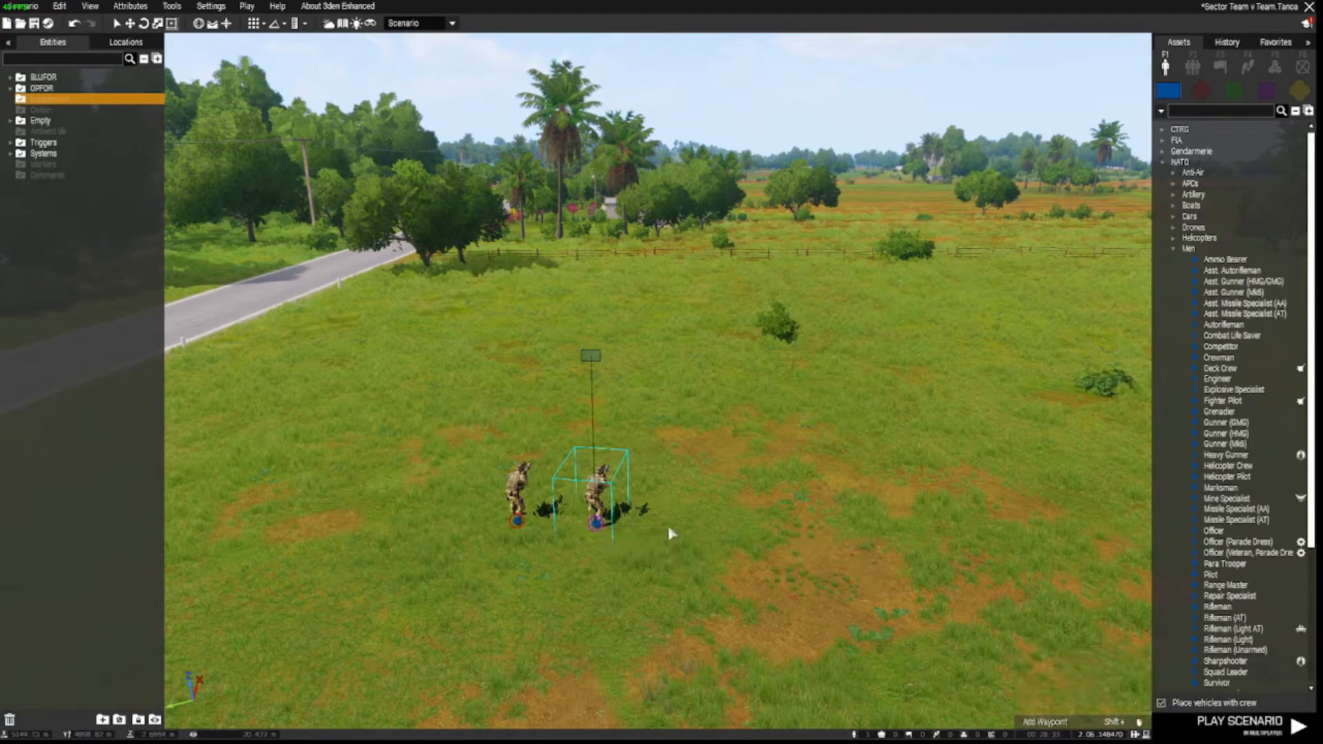
Paste more rifleman copies along the line, then clear the selection.
{"action": "key", "text": "ctrl+v"}
{"action": "key", "text": "ctrl+v"}
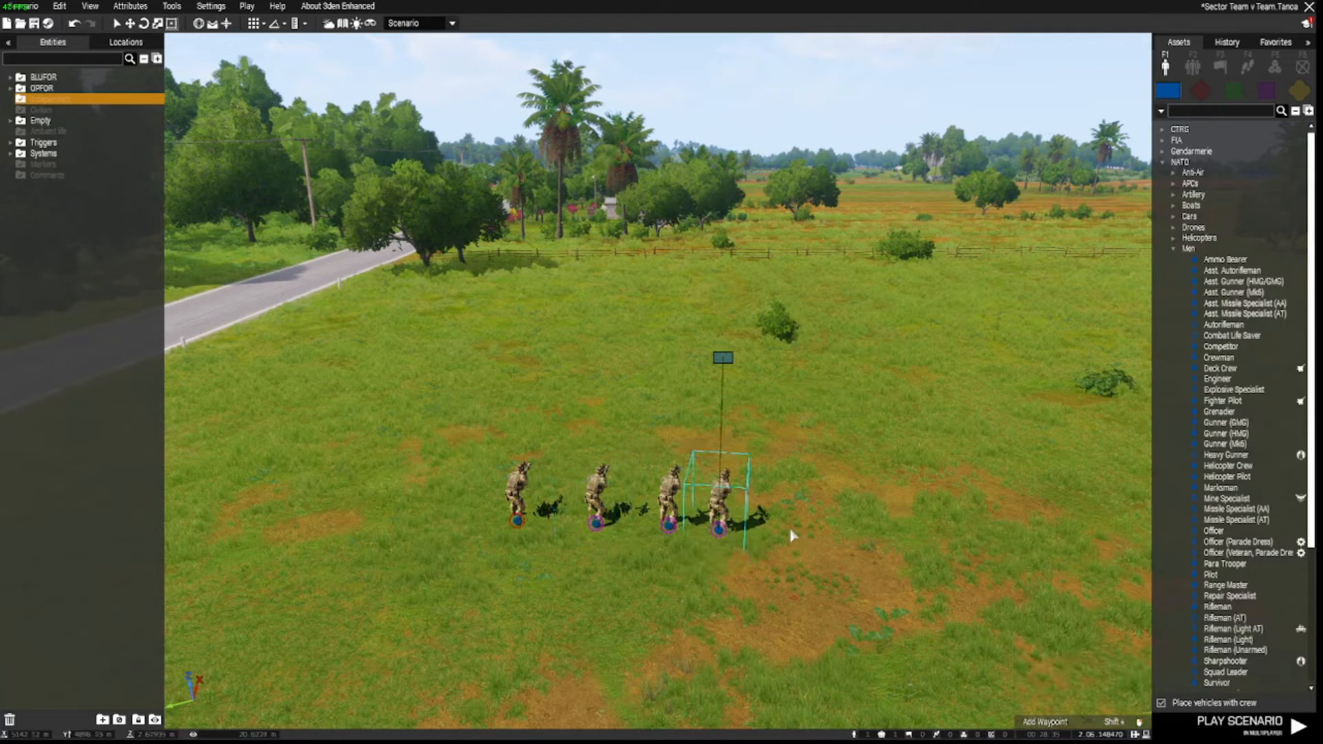
{"action": "key", "text": "ctrl+v"}
{"action": "key", "text": "ctrl+a"}
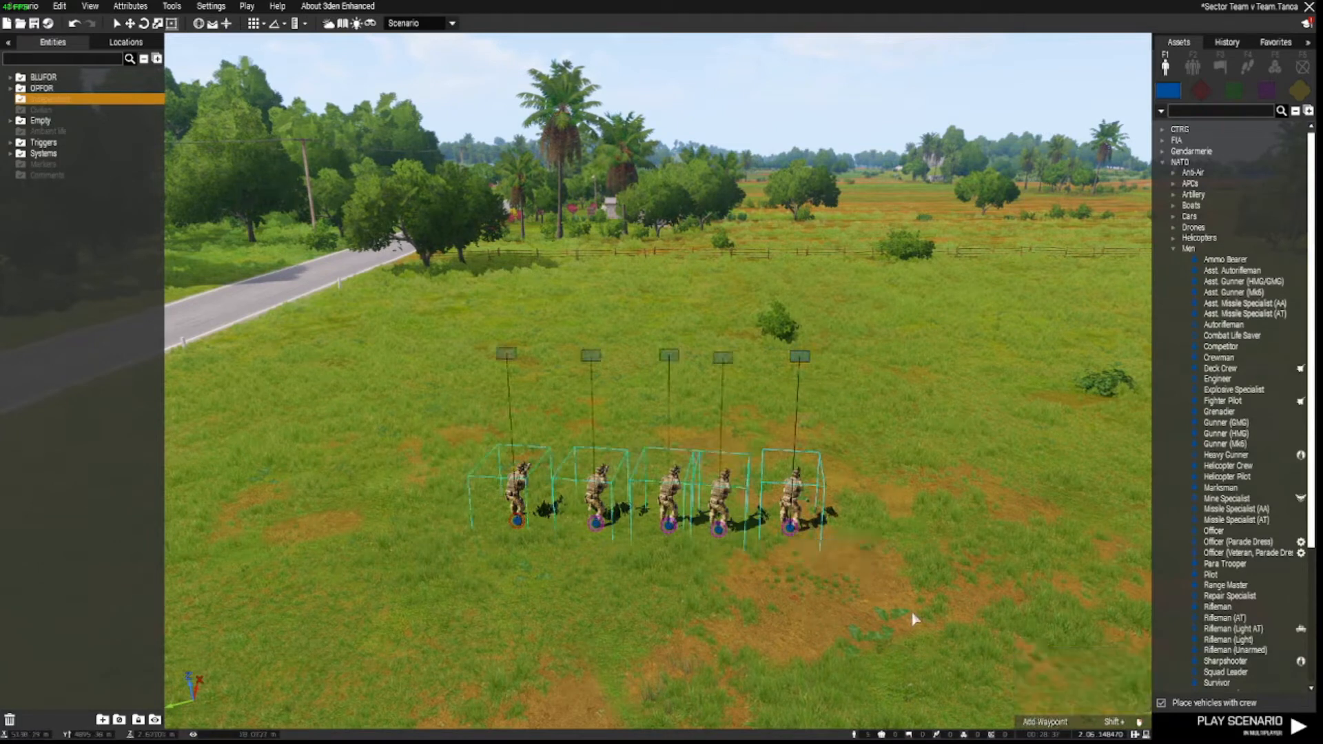
{"action": "left_click", "coordinate": [913, 619]}
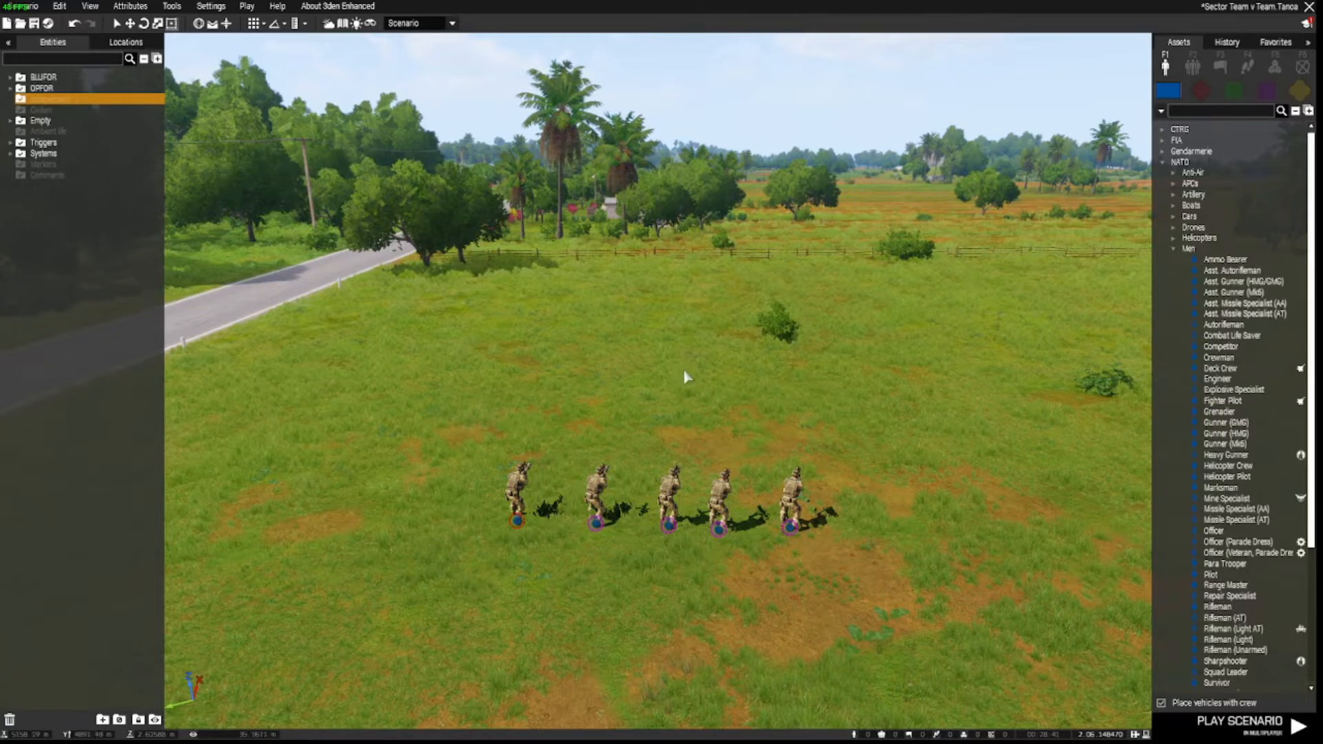
Place a Respawn Position module in front of the soldiers with Side set to BLUFOR.
{"action": "key", "text": "w"}
{"action": "right_click_drag", "start_coordinate": [677, 381], "coordinate": [682, 402]}
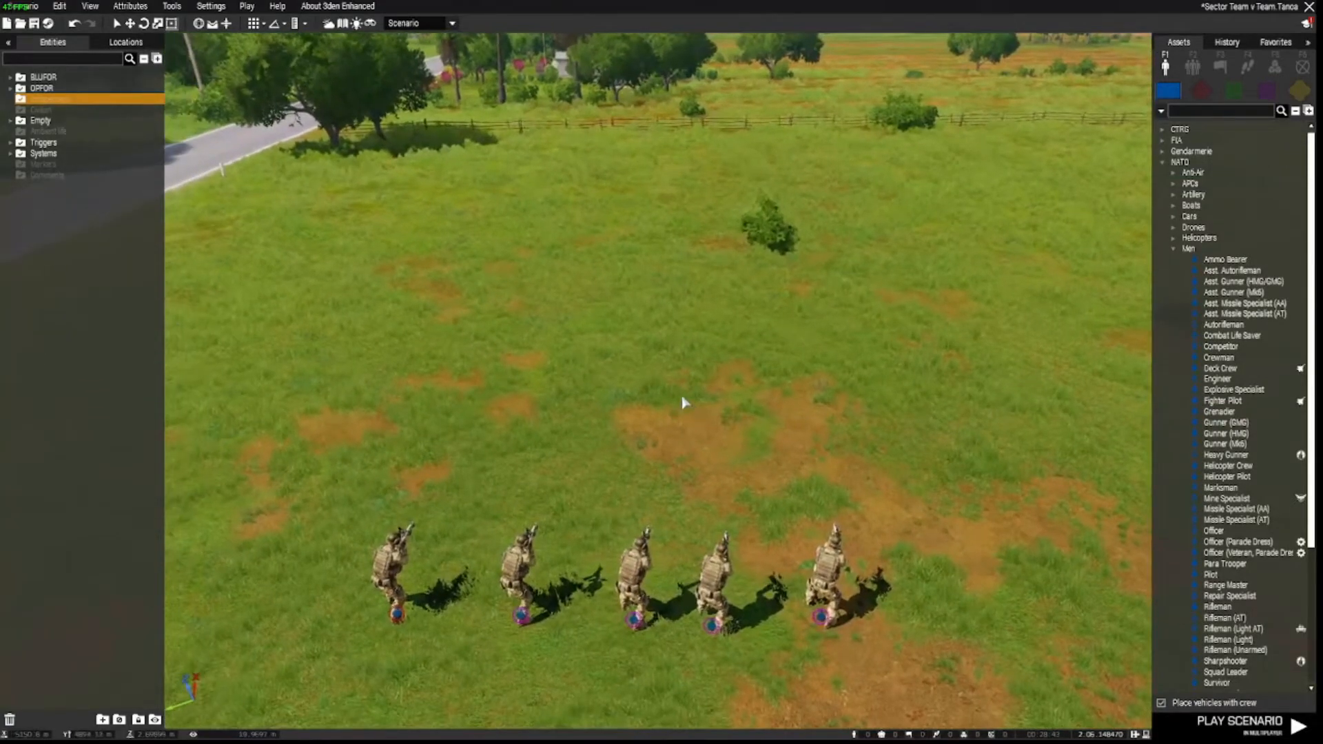
{"action": "left_click", "coordinate": [1275, 67]}
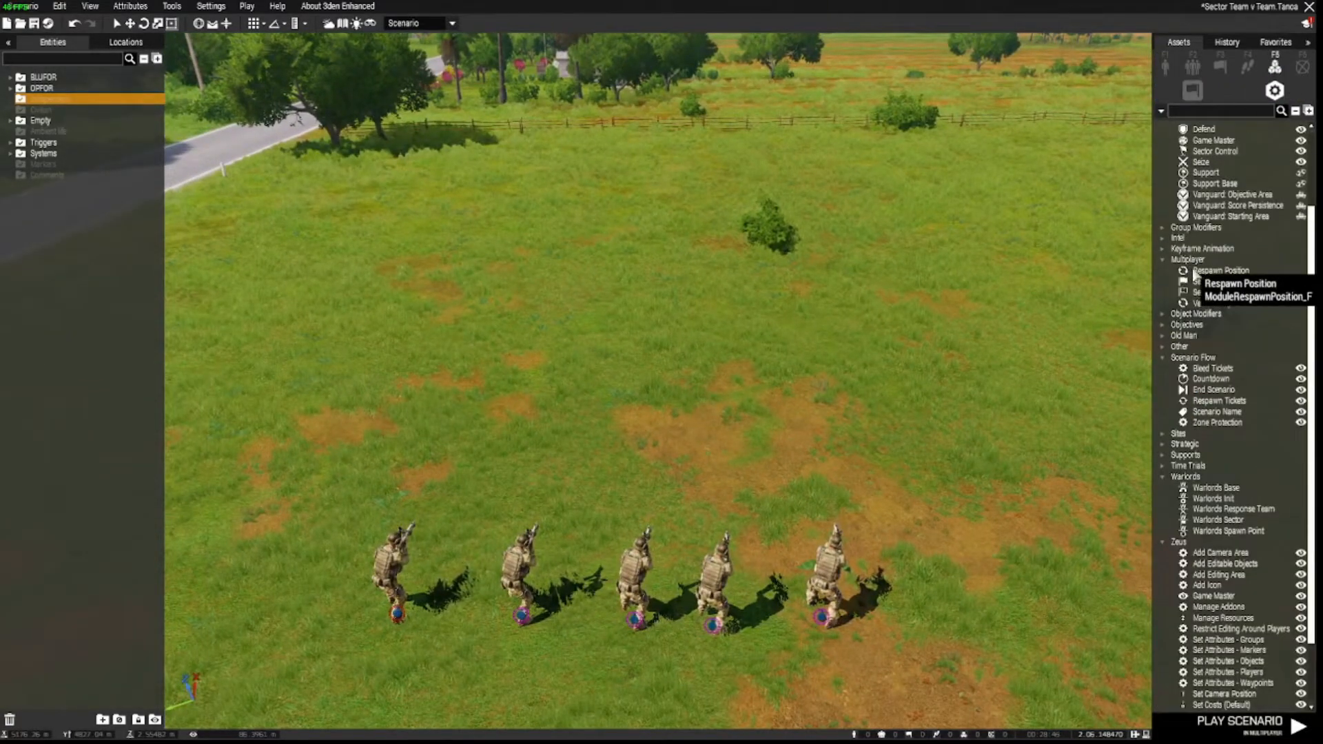
{"action": "left_click", "coordinate": [1231, 272]}
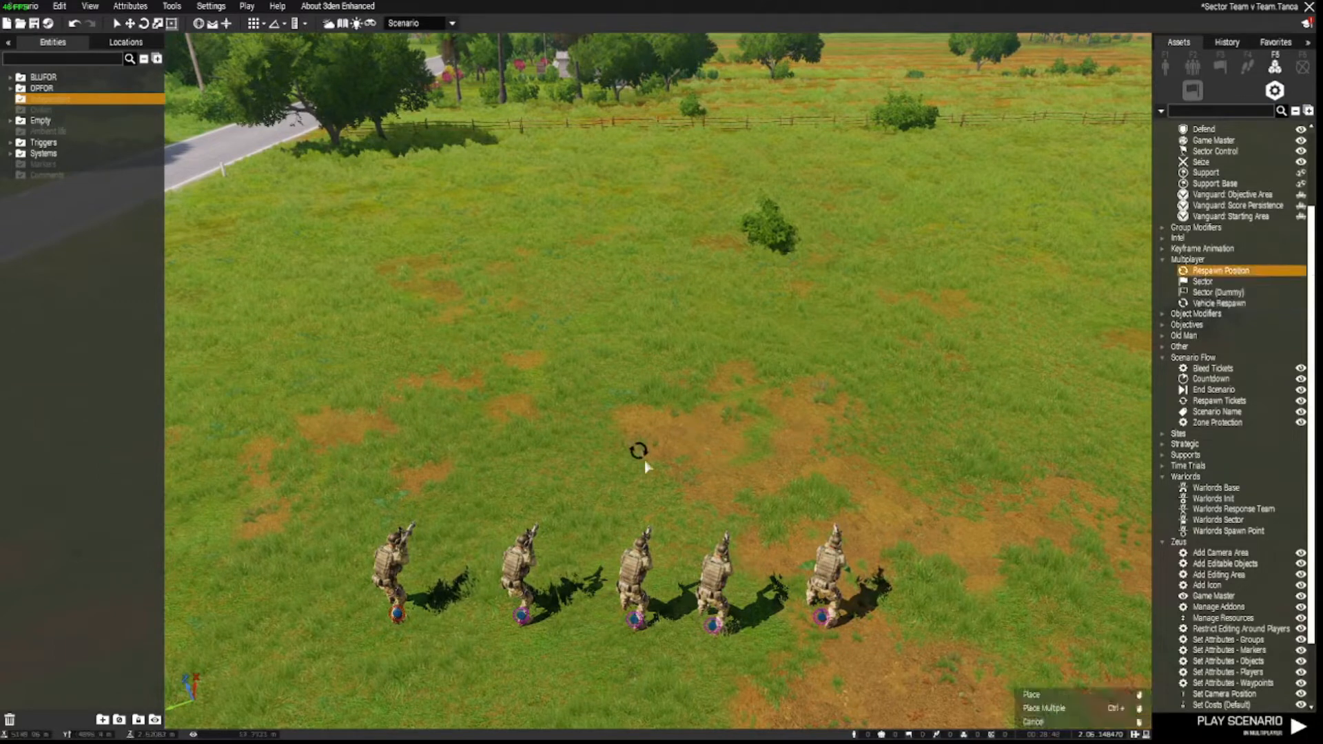
{"action": "left_click", "coordinate": [634, 480]}
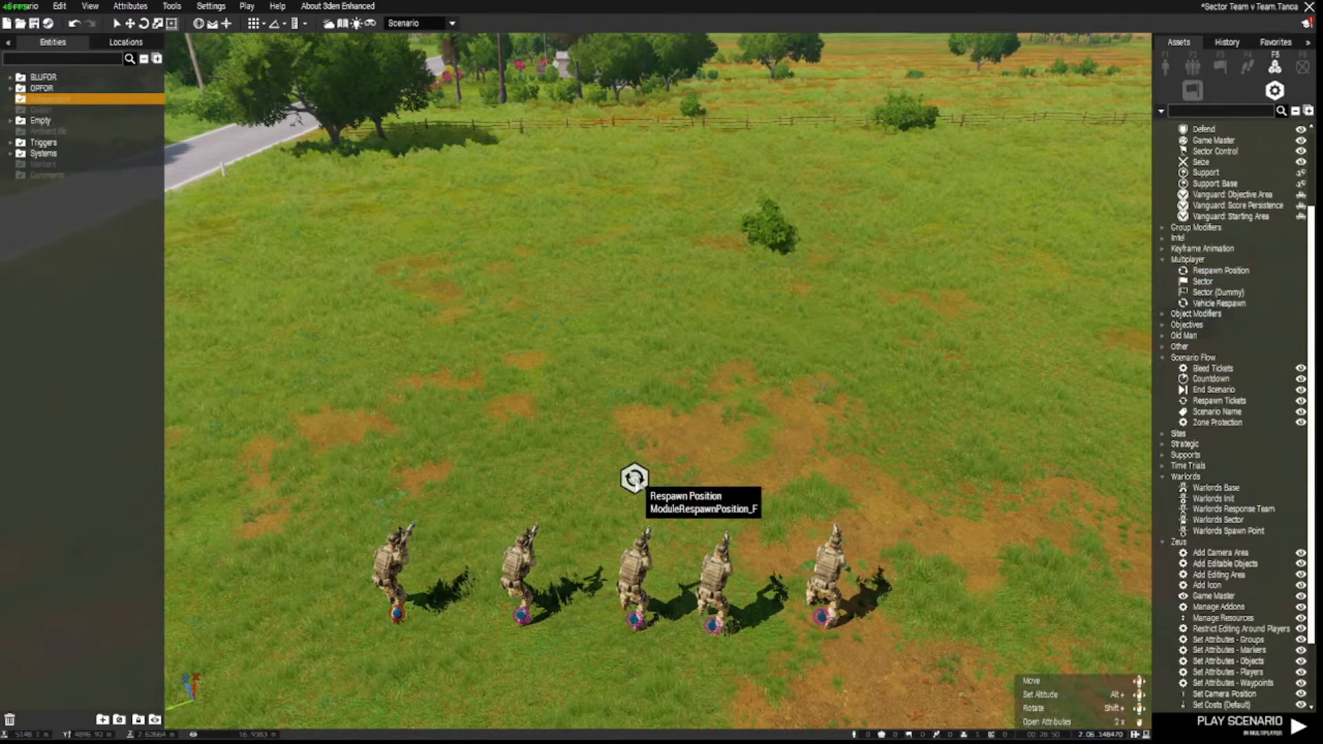
{"action": "double_click", "coordinate": [634, 477]}
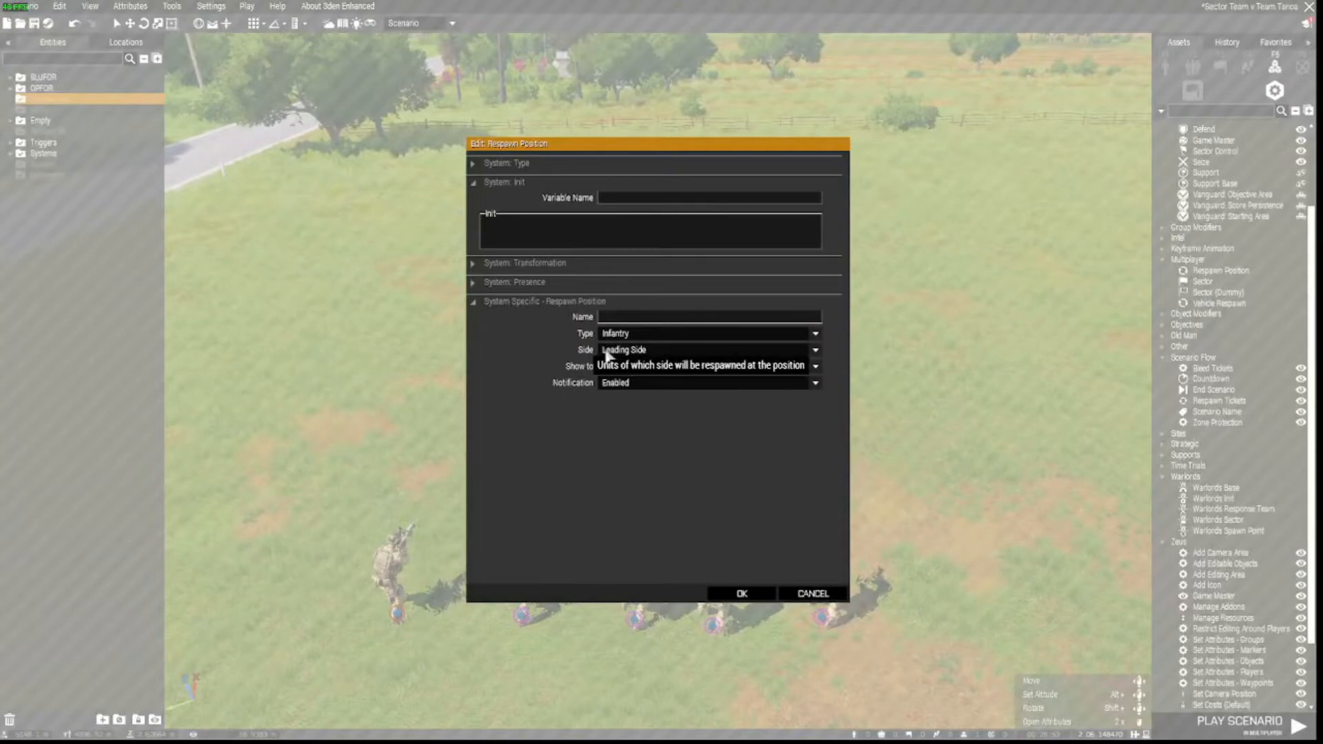
{"action": "left_click", "coordinate": [631, 350]}
{"action": "left_click", "coordinate": [640, 376]}
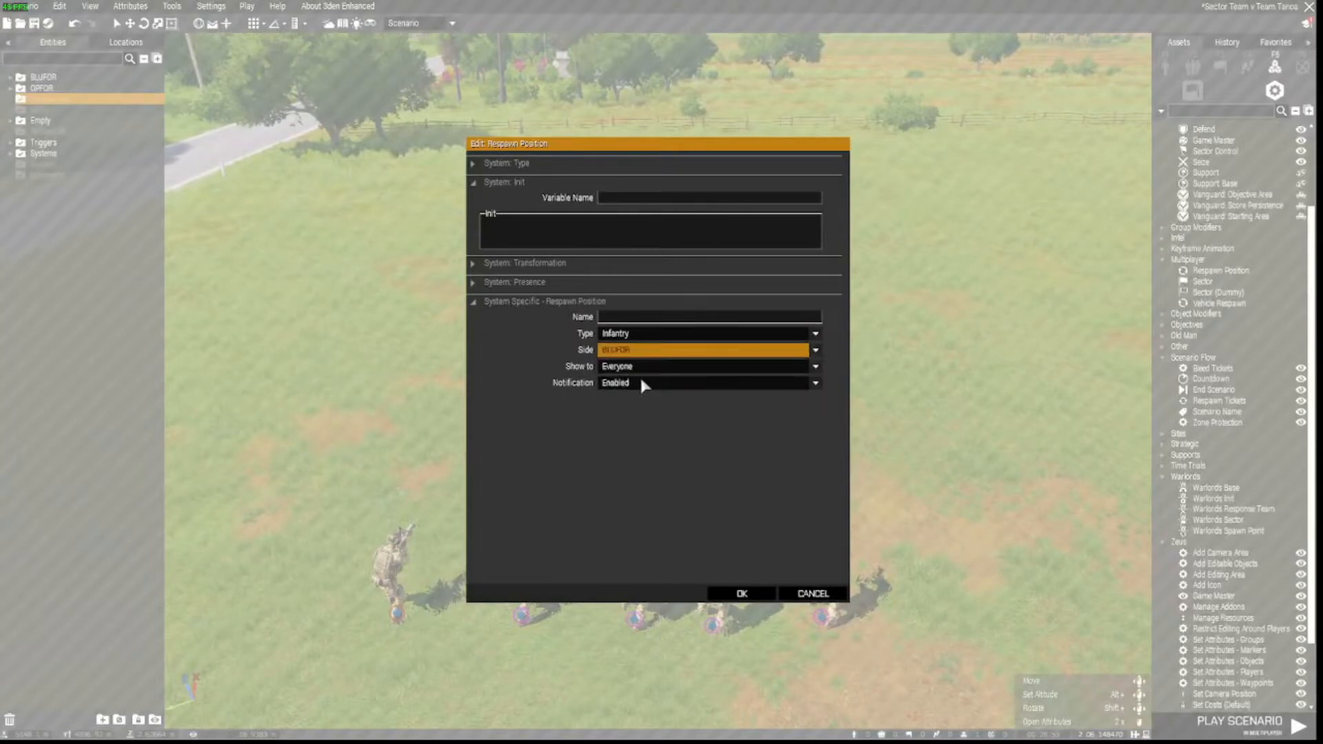
{"action": "left_click", "coordinate": [739, 594]}
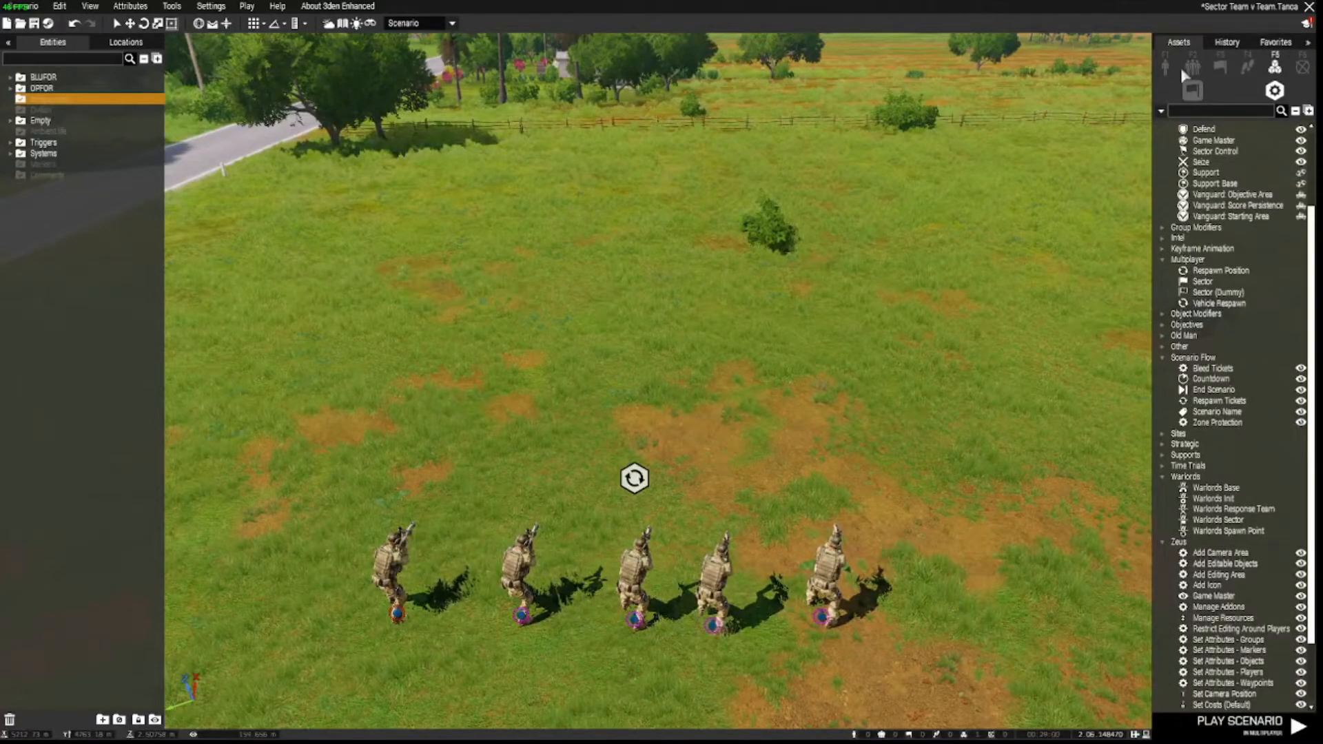
{"action": "left_click", "coordinate": [1161, 65]}
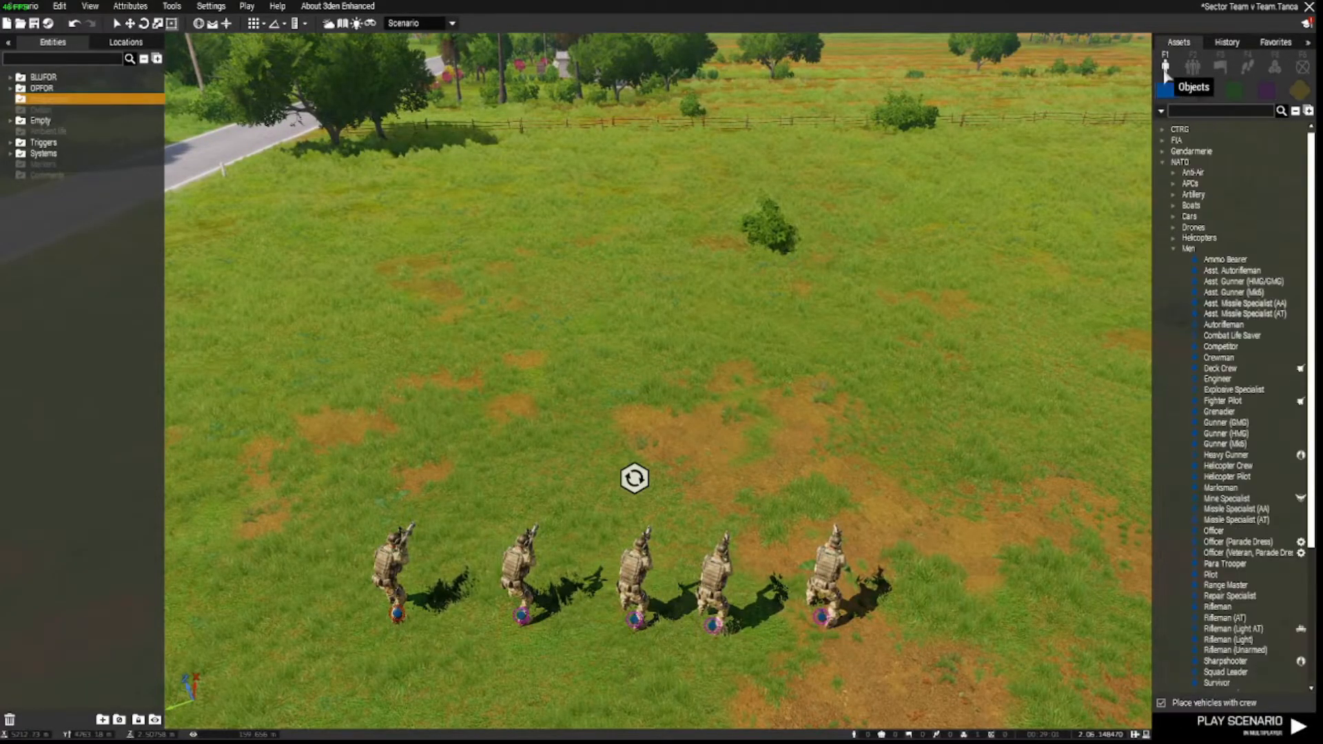
Place a Barracks (Camo) behind the soldiers, rotated so its long side faces them.
{"action": "left_click", "coordinate": [1300, 91]}
{"action": "mouse_move", "coordinate": [1223, 391]}
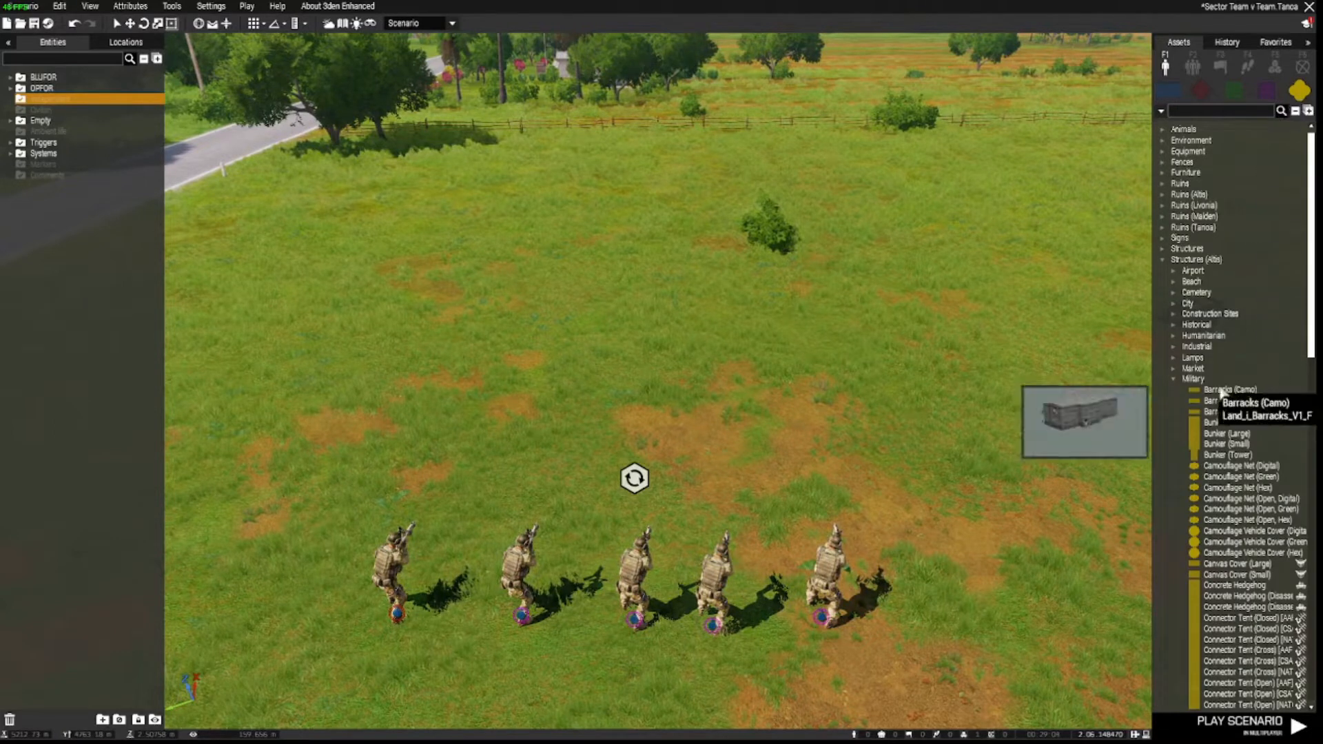
{"action": "left_click", "coordinate": [1223, 392]}
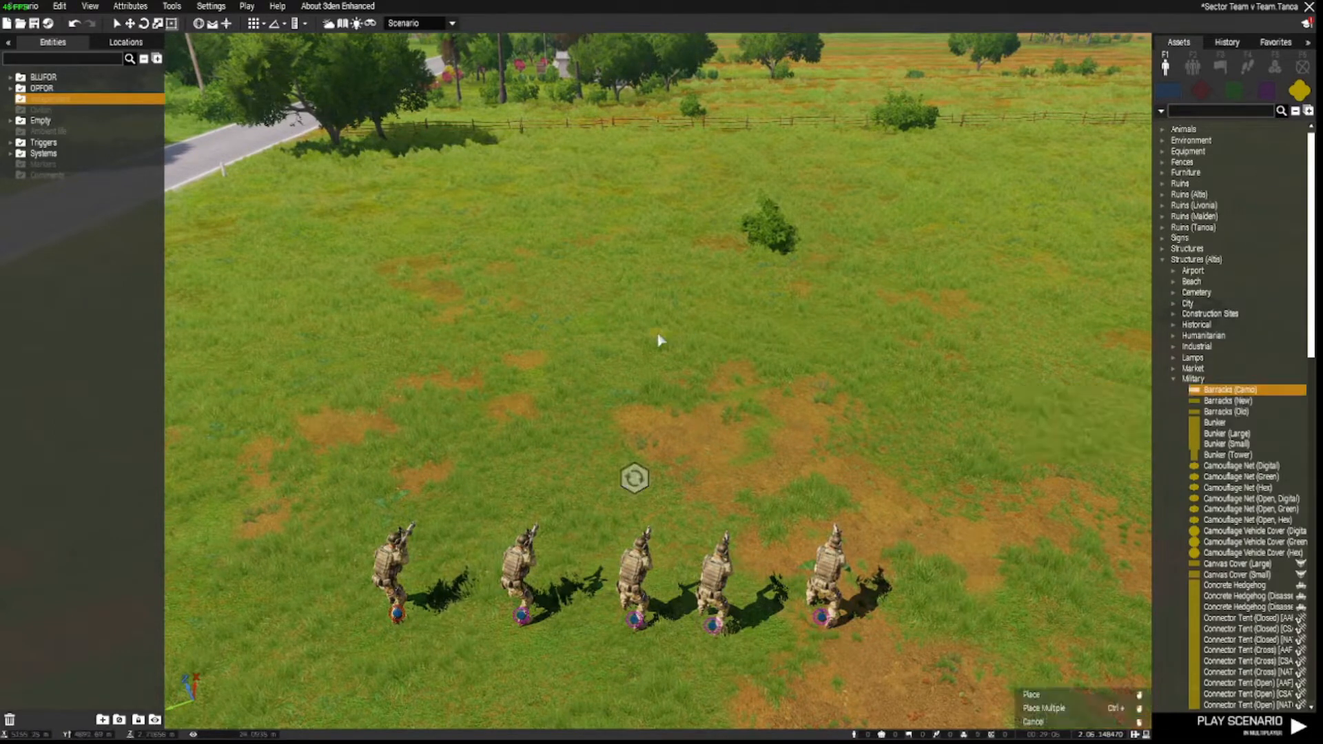
{"action": "left_click", "coordinate": [644, 351]}
{"action": "left_click_drag", "start_coordinate": [678, 350], "coordinate": [631, 180], "text": "shift"}
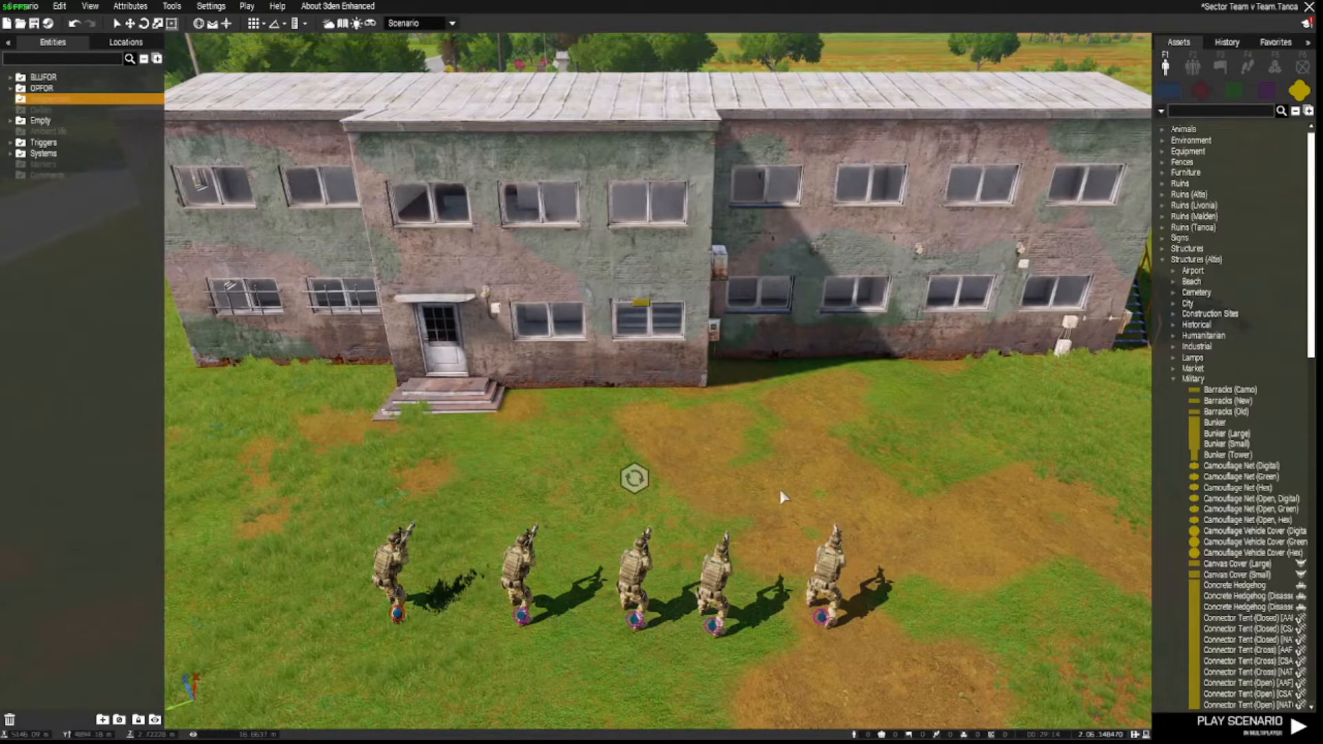
{"action": "right_click_drag", "start_coordinate": [779, 489], "coordinate": [782, 451]}
{"action": "scroll", "coordinate": [781, 451], "scroll_direction": "down", "scroll_amount": 5}
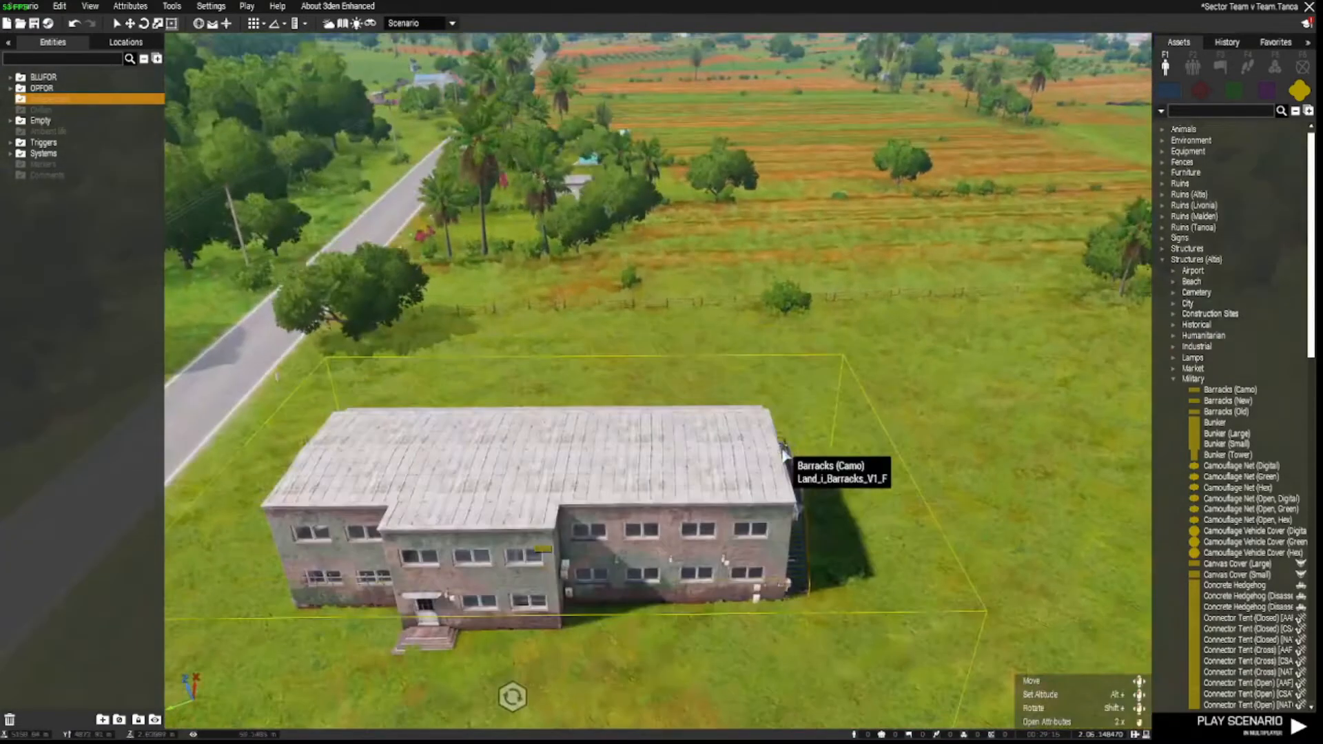
{"action": "key", "text": "d"}
{"action": "right_click_drag", "start_coordinate": [818, 377], "coordinate": [220, 353]}
{"action": "key", "text": "d"}
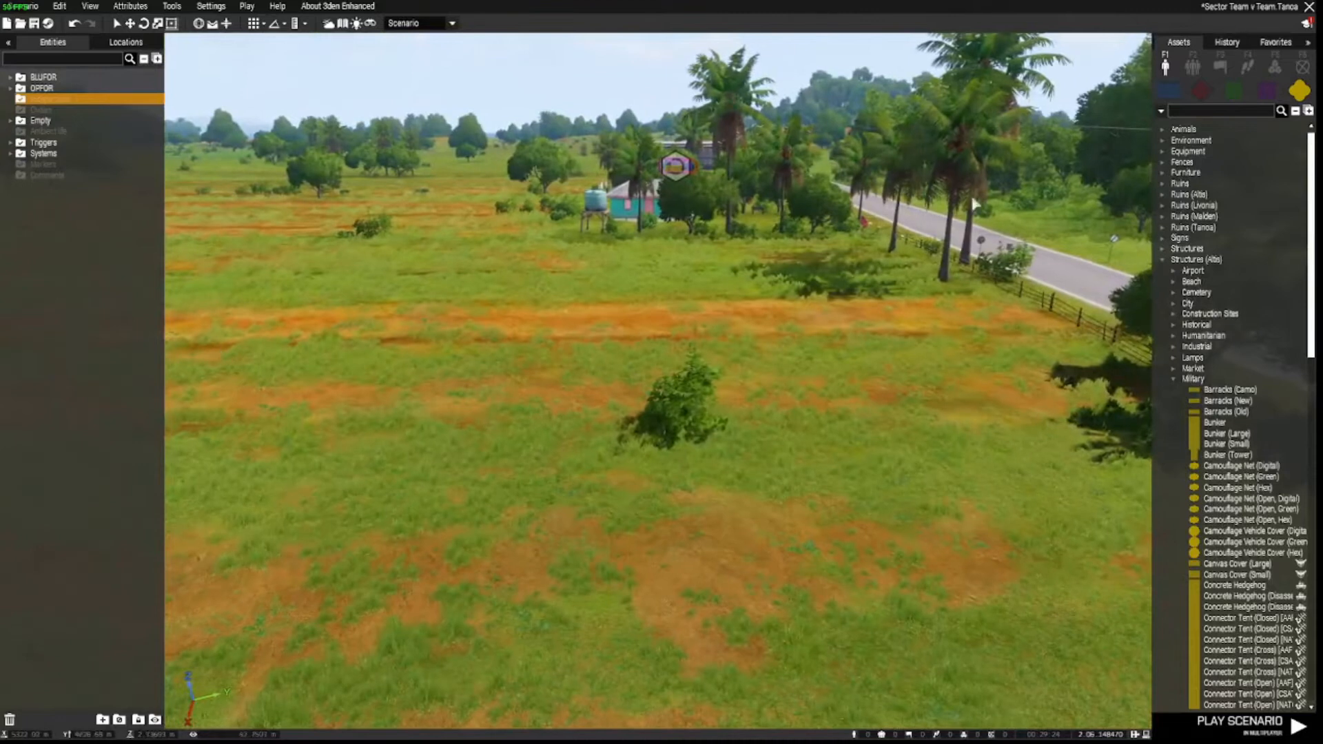
Place an FIA Rifleman on the open field facing the houses and confirm its attributes.
{"action": "left_click", "coordinate": [1196, 93]}
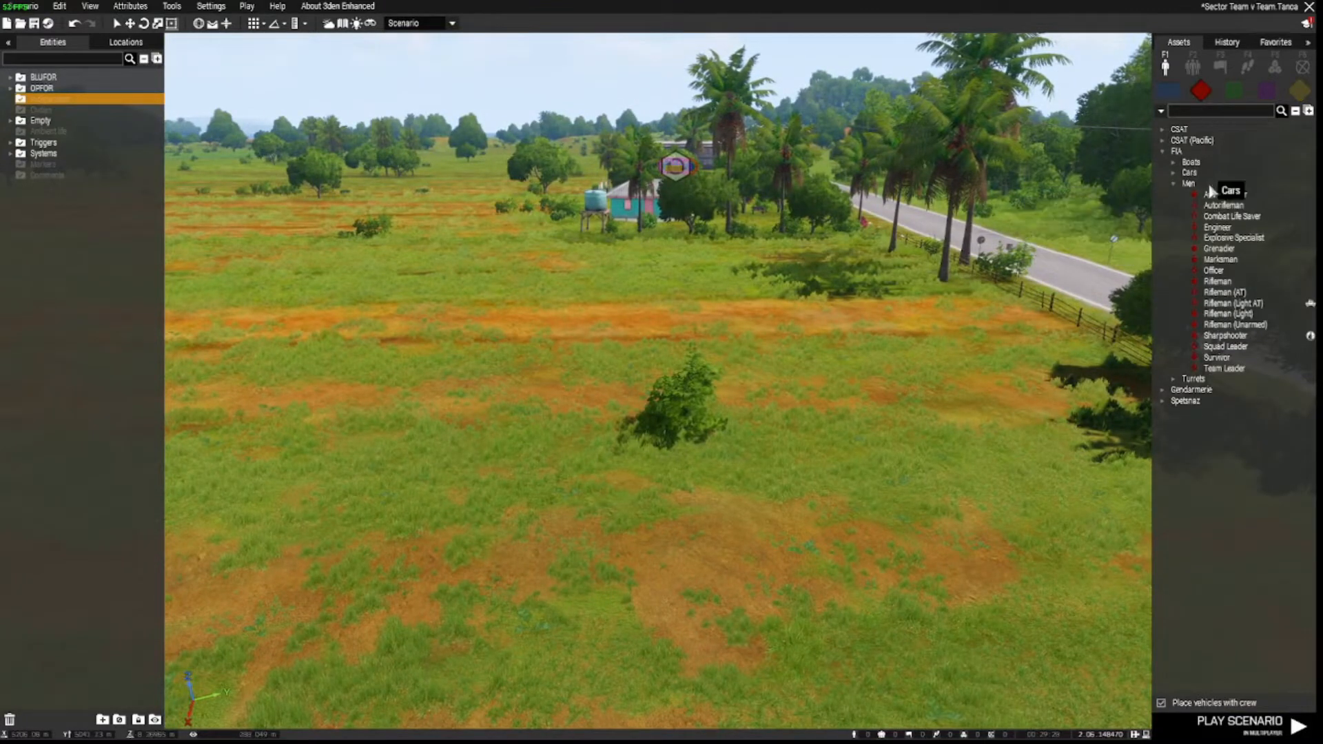
{"action": "left_click", "coordinate": [1216, 282]}
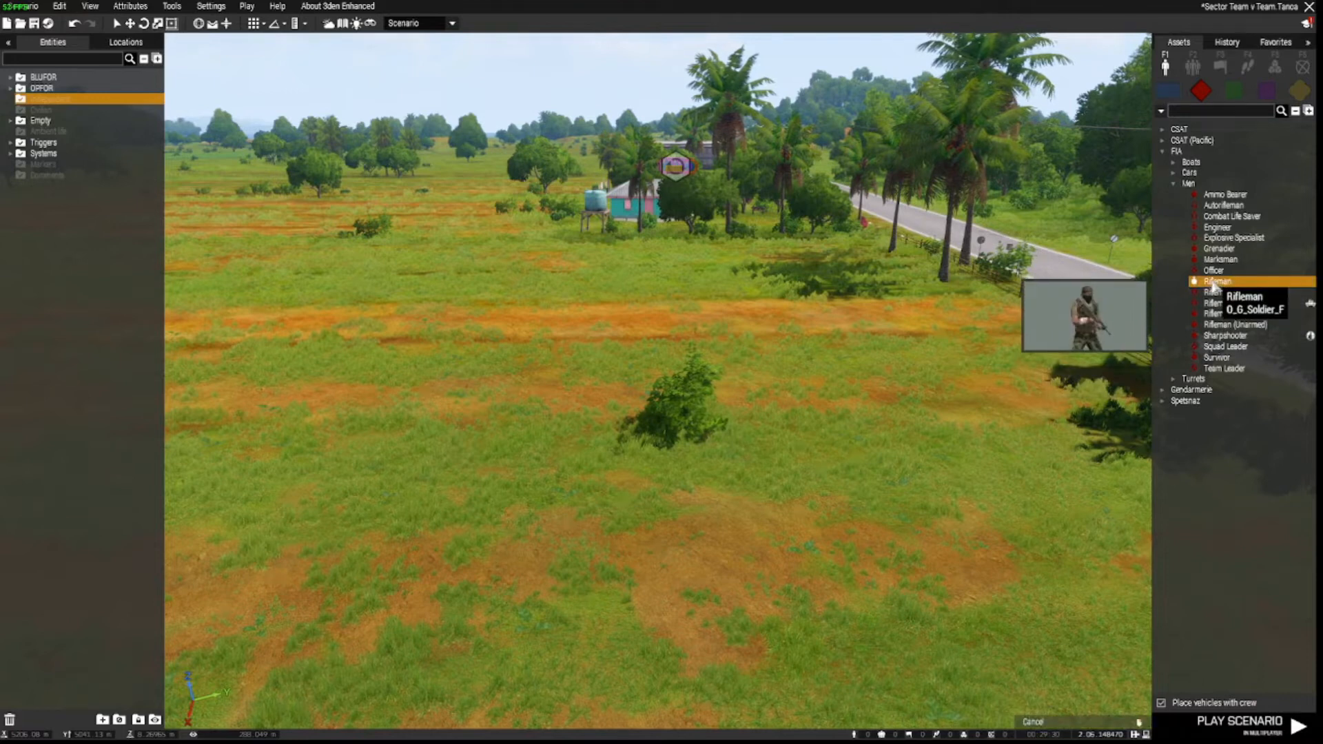
{"action": "key", "text": "a"}
{"action": "key", "text": "s"}
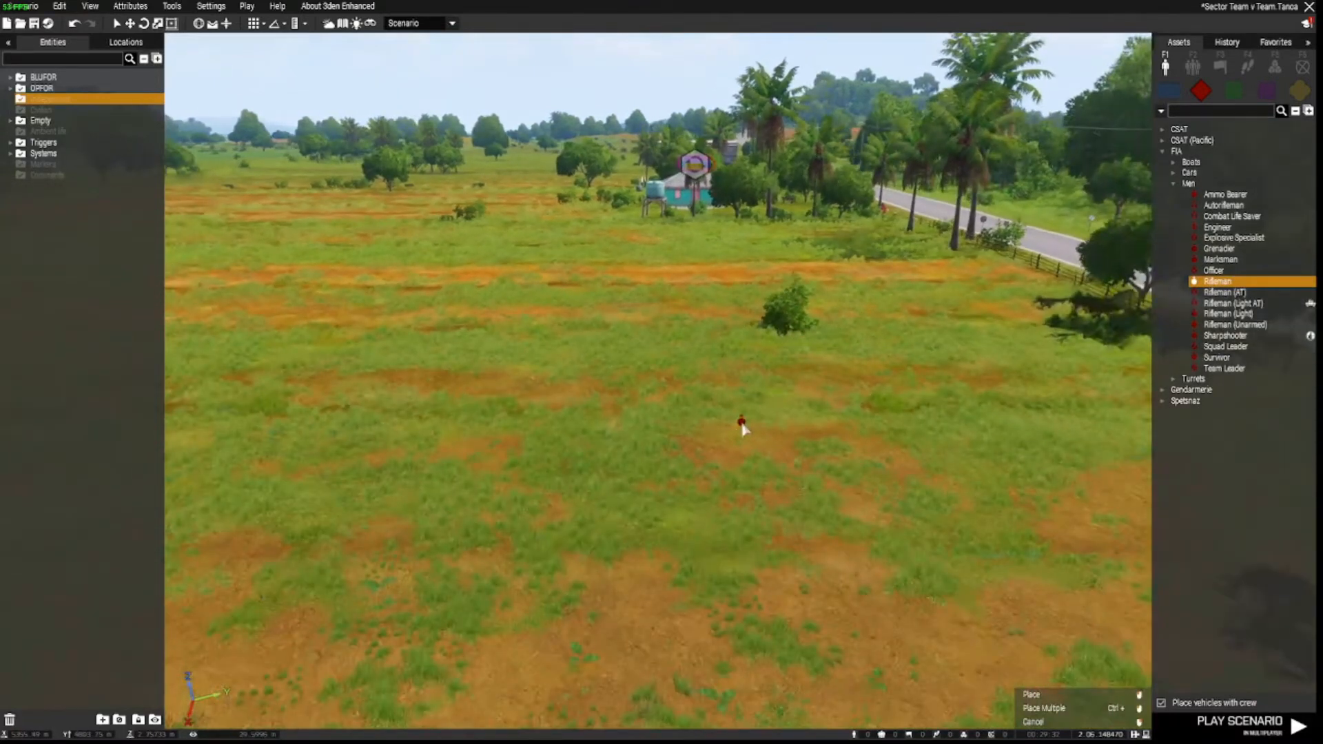
{"action": "left_click", "coordinate": [742, 426]}
{"action": "key", "text": "d"}
{"action": "key", "text": "w"}
{"action": "key", "text": "a"}
{"action": "key", "text": "d"}
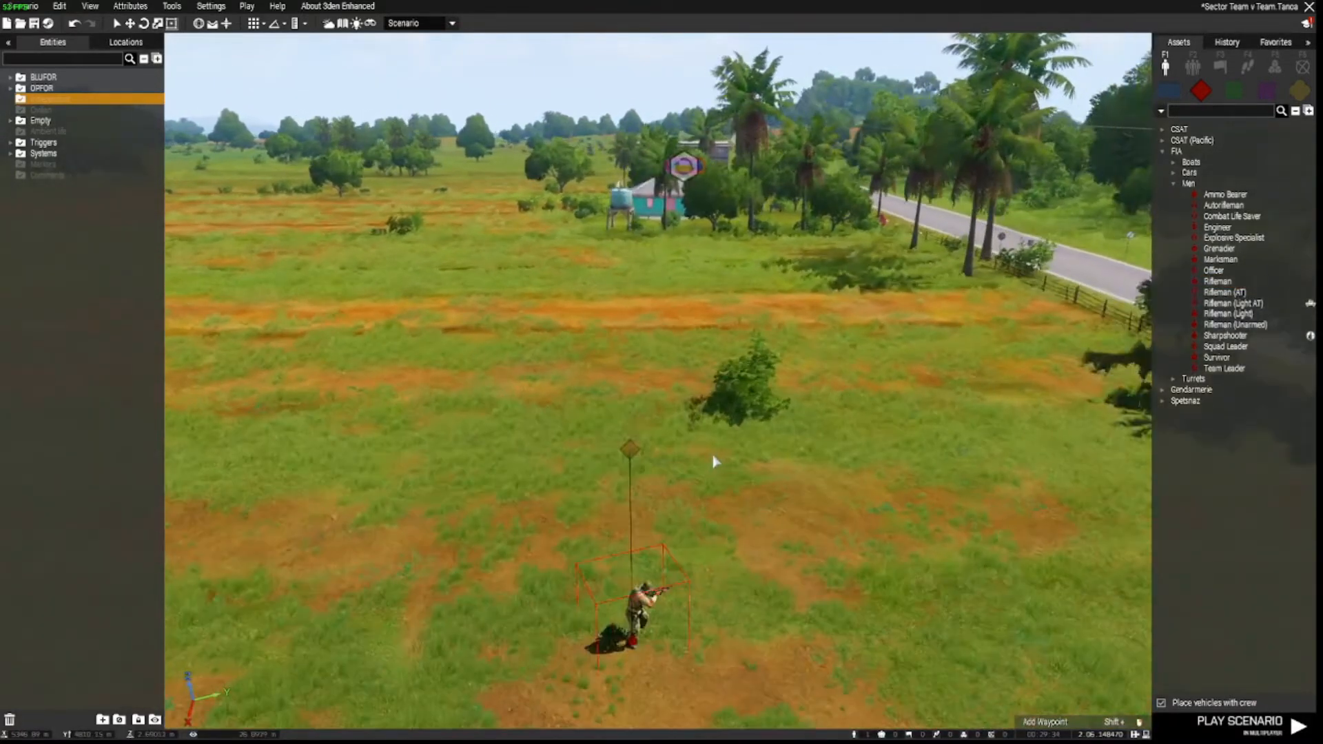
{"action": "mouse_move", "coordinate": [722, 476]}
{"action": "right_mouse_down"}
{"action": "mouse_move", "coordinate": [721, 535]}
{"action": "mouse_move", "coordinate": [716, 482]}
{"action": "right_mouse_up"}
{"action": "key", "text": "z"}
{"action": "key", "text": "w"}
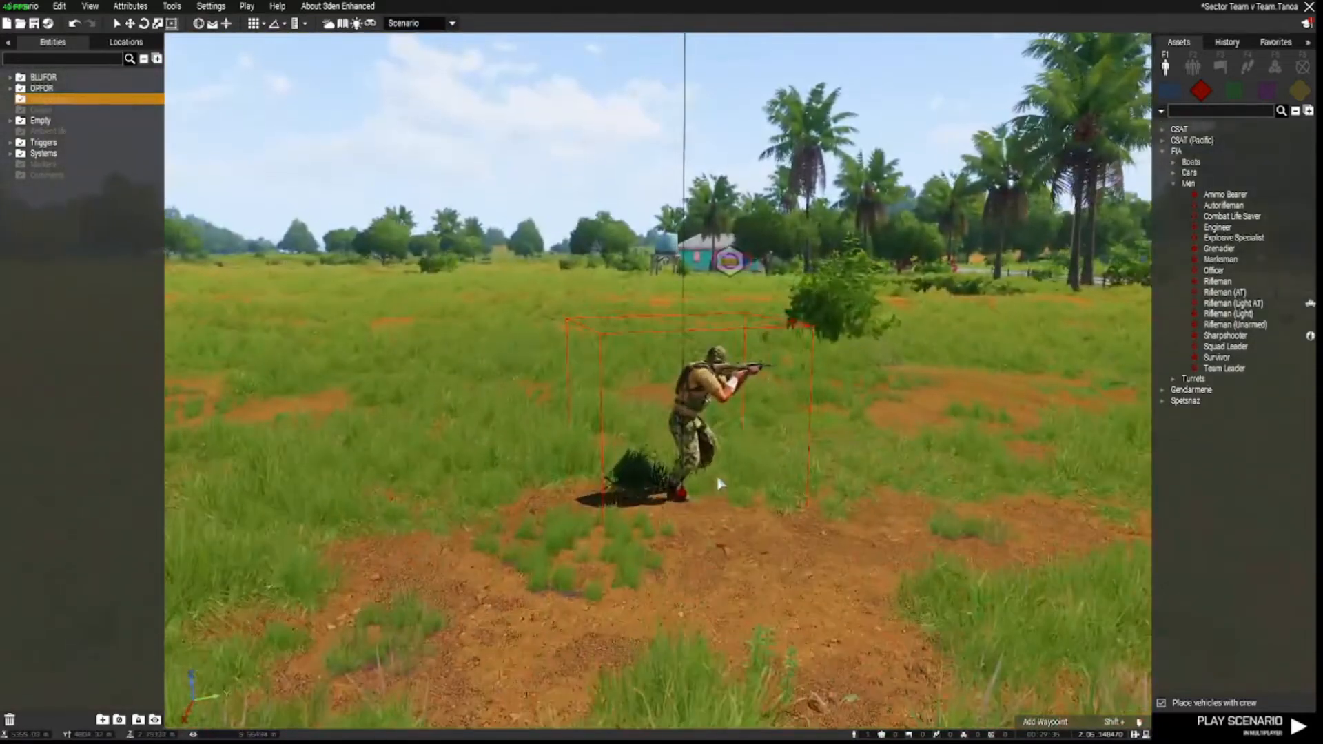
{"action": "left_click_drag", "start_coordinate": [683, 497], "coordinate": [689, 433], "text": "shift"}
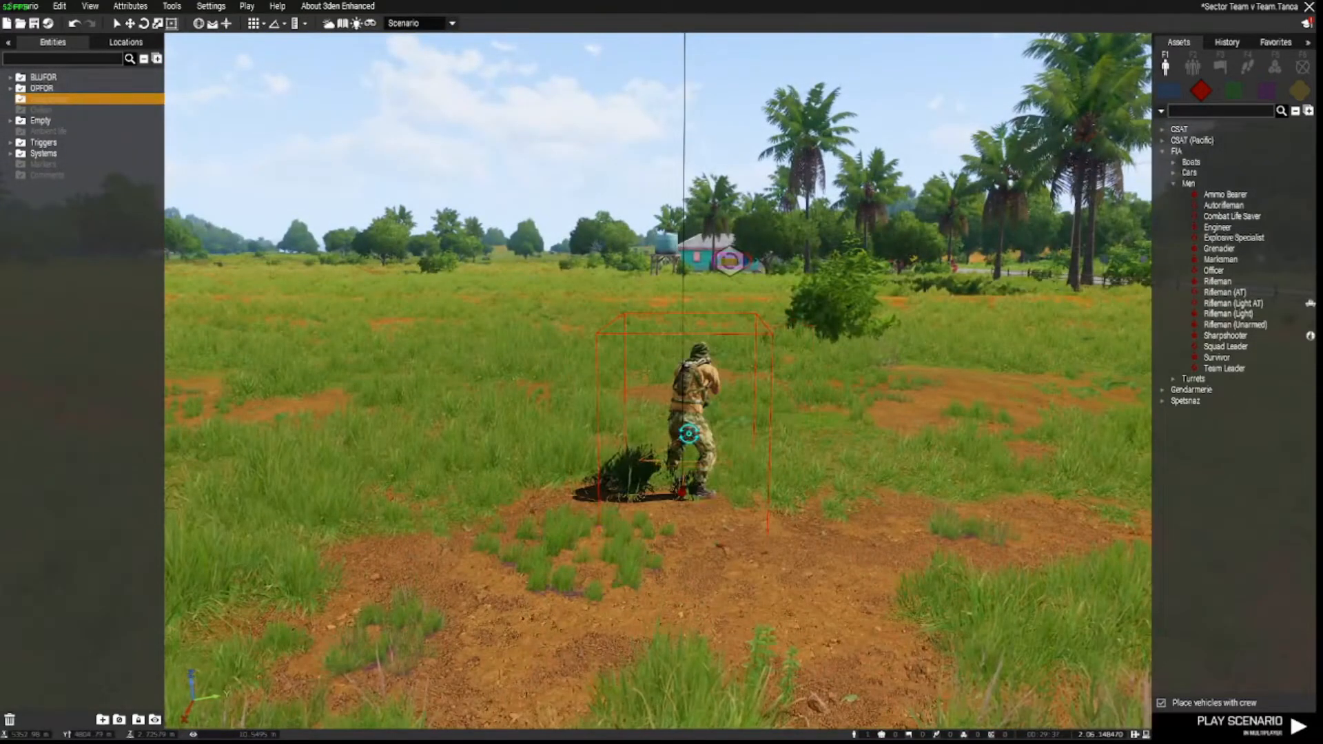
{"action": "double_click", "coordinate": [683, 493]}
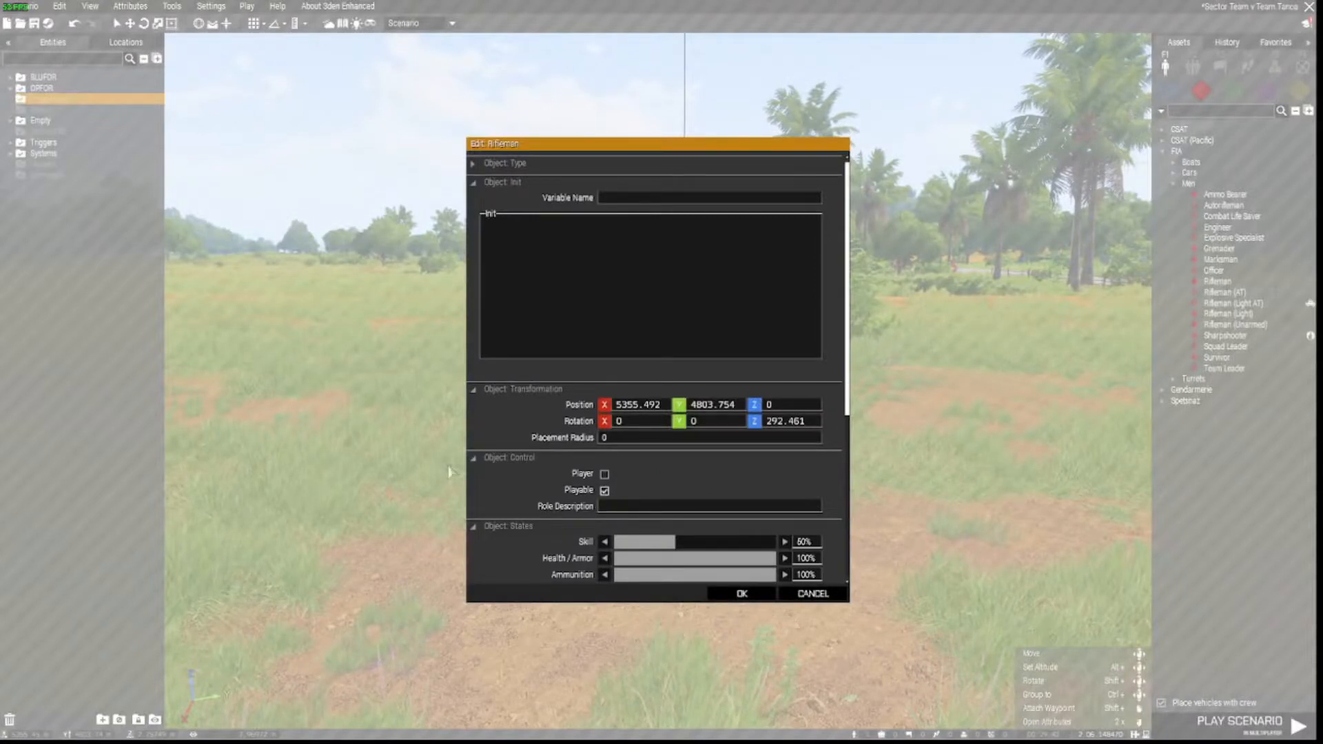
{"action": "left_click", "coordinate": [742, 594]}
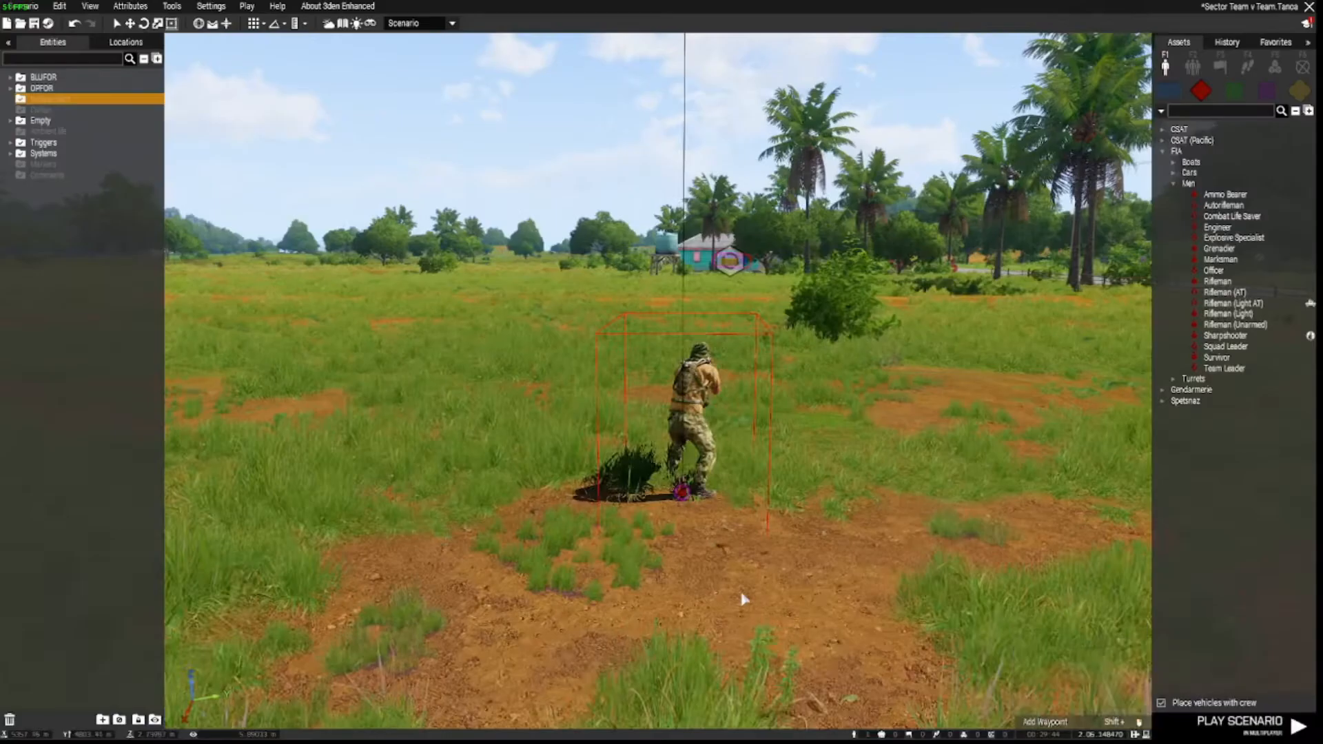
Paste copies of the FIA rifleman to form a row of five.
{"action": "key", "text": "d"}
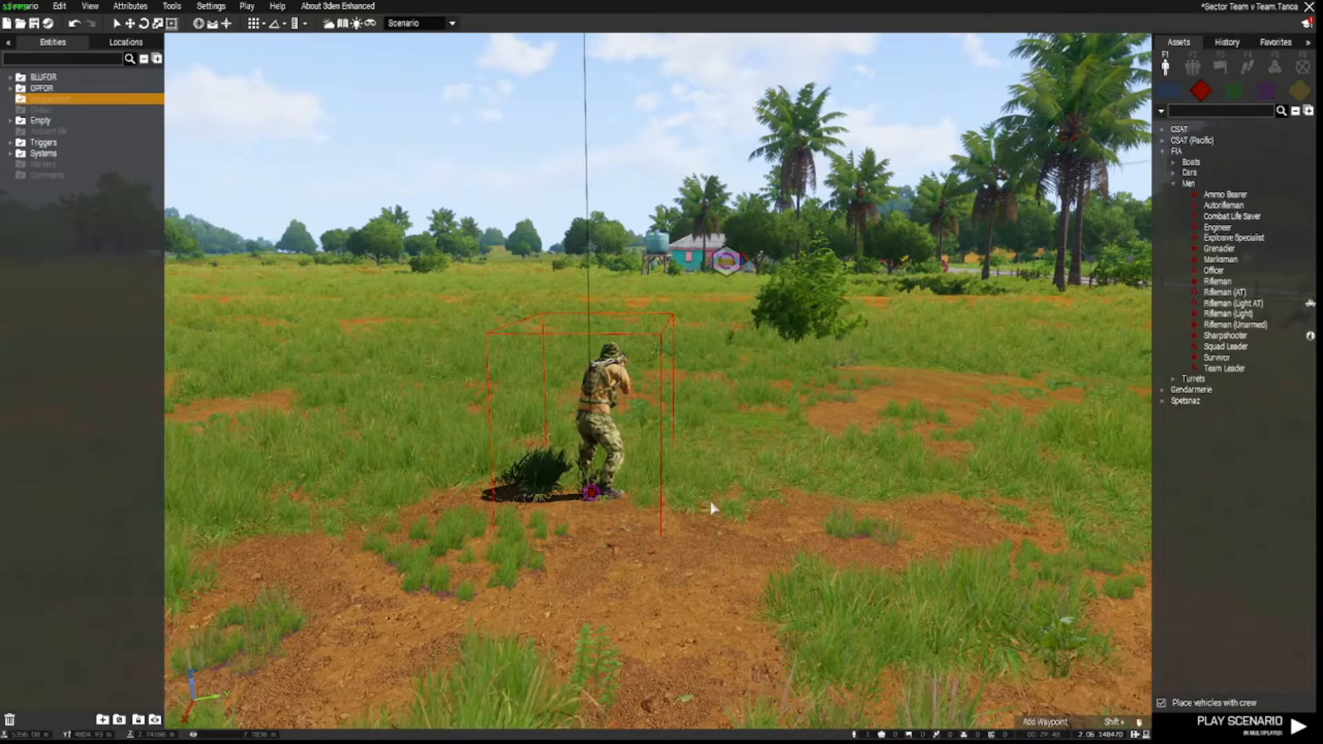
{"action": "key", "text": "ctrl+v"}
{"action": "key", "text": "ctrl+v"}
{"action": "key", "text": "ctrl+v"}
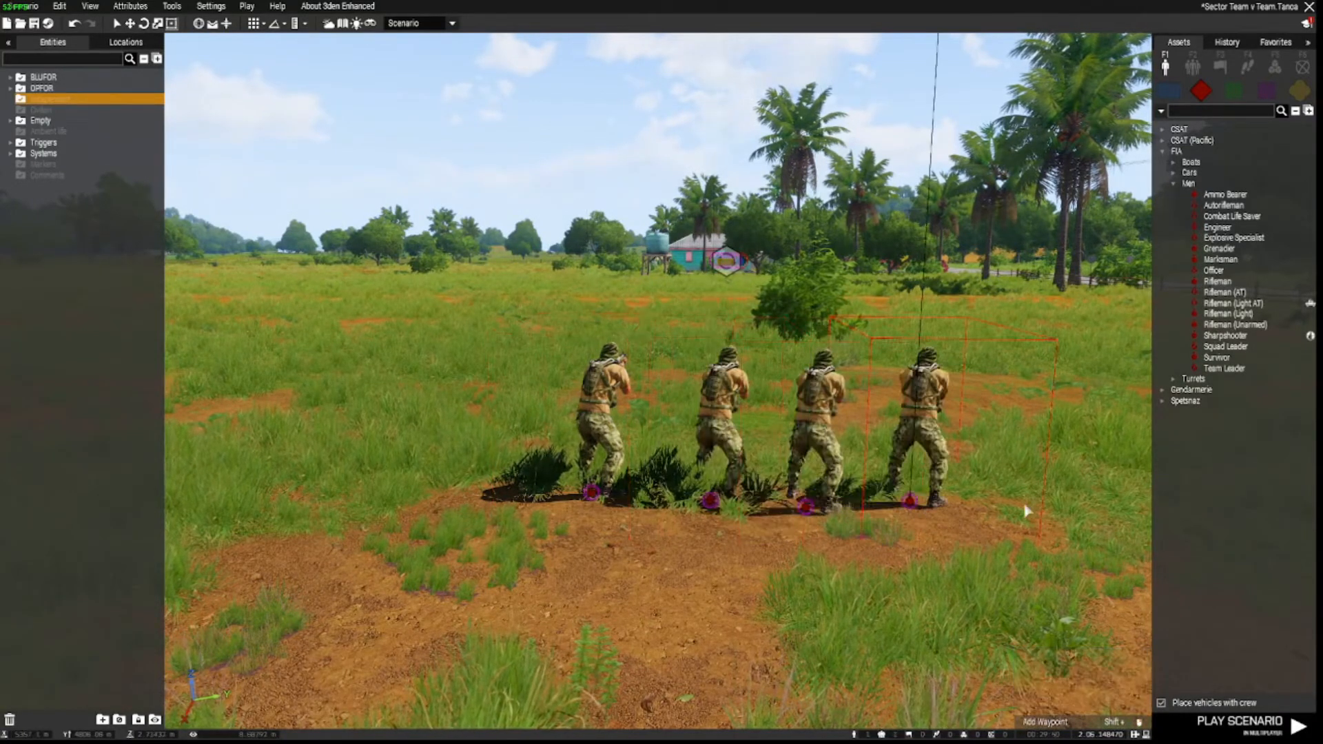
{"action": "key", "text": "ctrl+v"}
{"action": "key", "text": "w"}
{"action": "key", "text": "s"}
{"action": "mouse_move", "coordinate": [1030, 518]}
{"action": "right_mouse_down"}
{"action": "mouse_move", "coordinate": [1000, 547]}
{"action": "mouse_move", "coordinate": [1025, 560]}
{"action": "right_mouse_up"}
{"action": "key", "text": "q"}
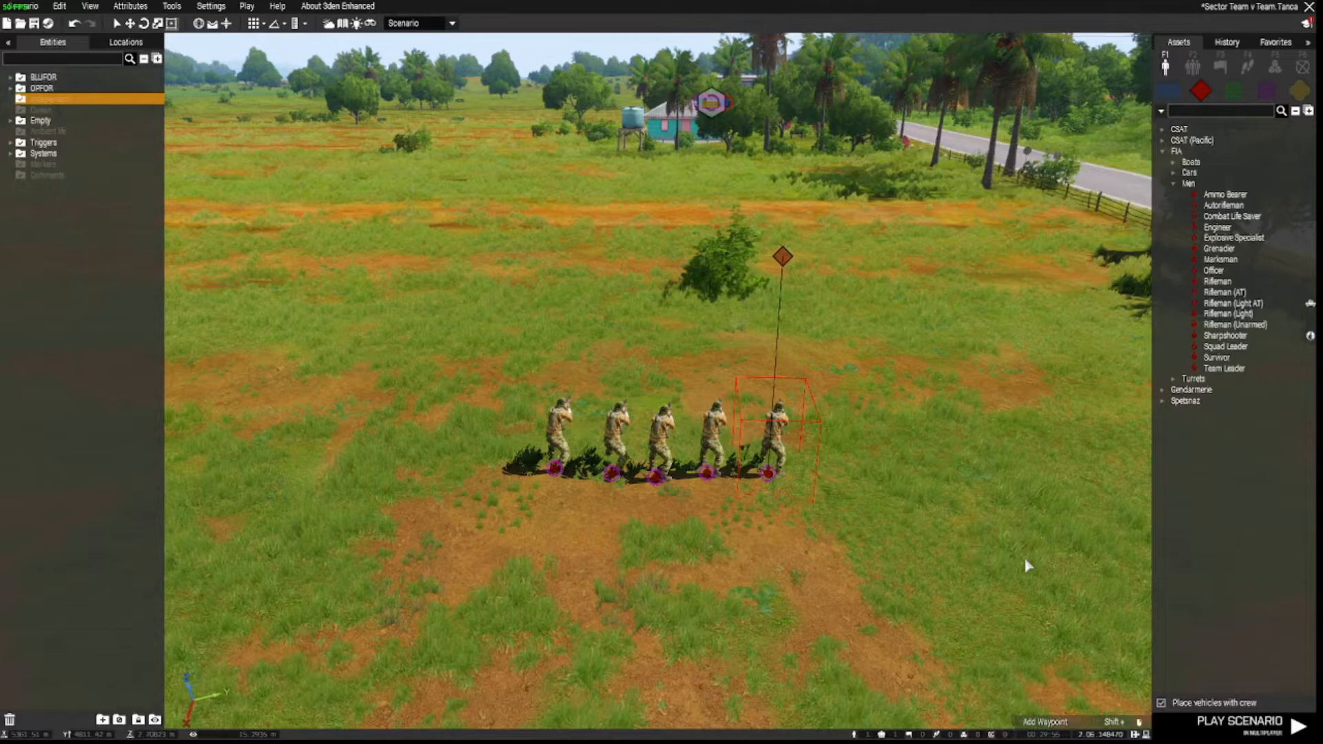
Place a Barracks (Camo) behind the FIA row, rotated and moved to line up with it.
{"action": "left_click", "coordinate": [1298, 90]}
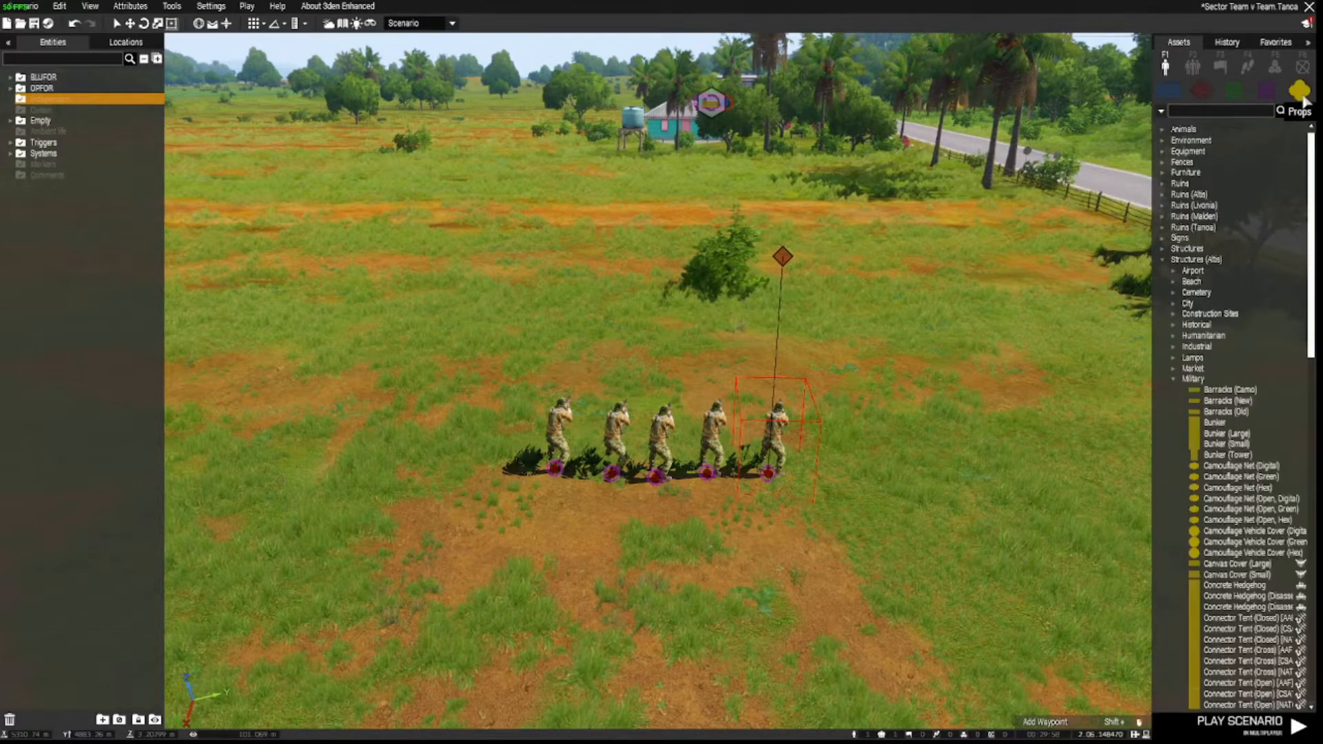
{"action": "left_click", "coordinate": [1216, 390]}
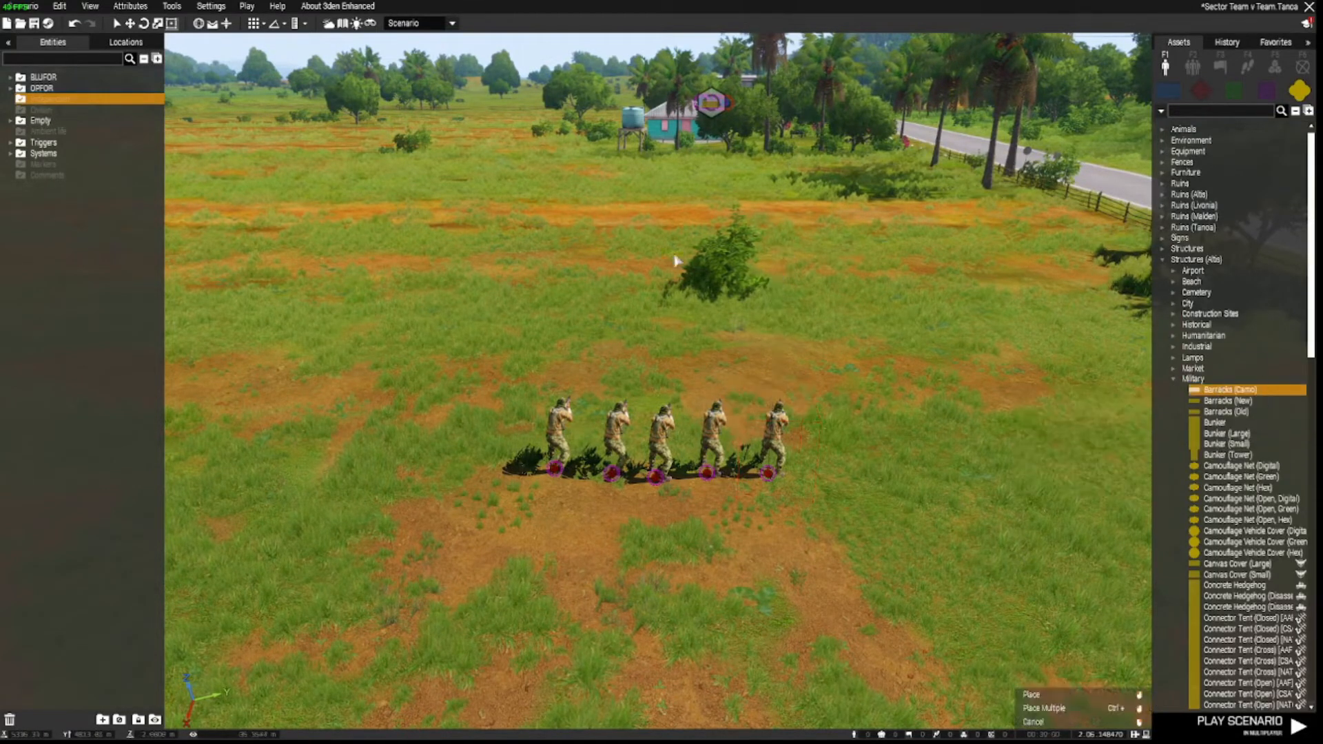
{"action": "left_click", "coordinate": [677, 269]}
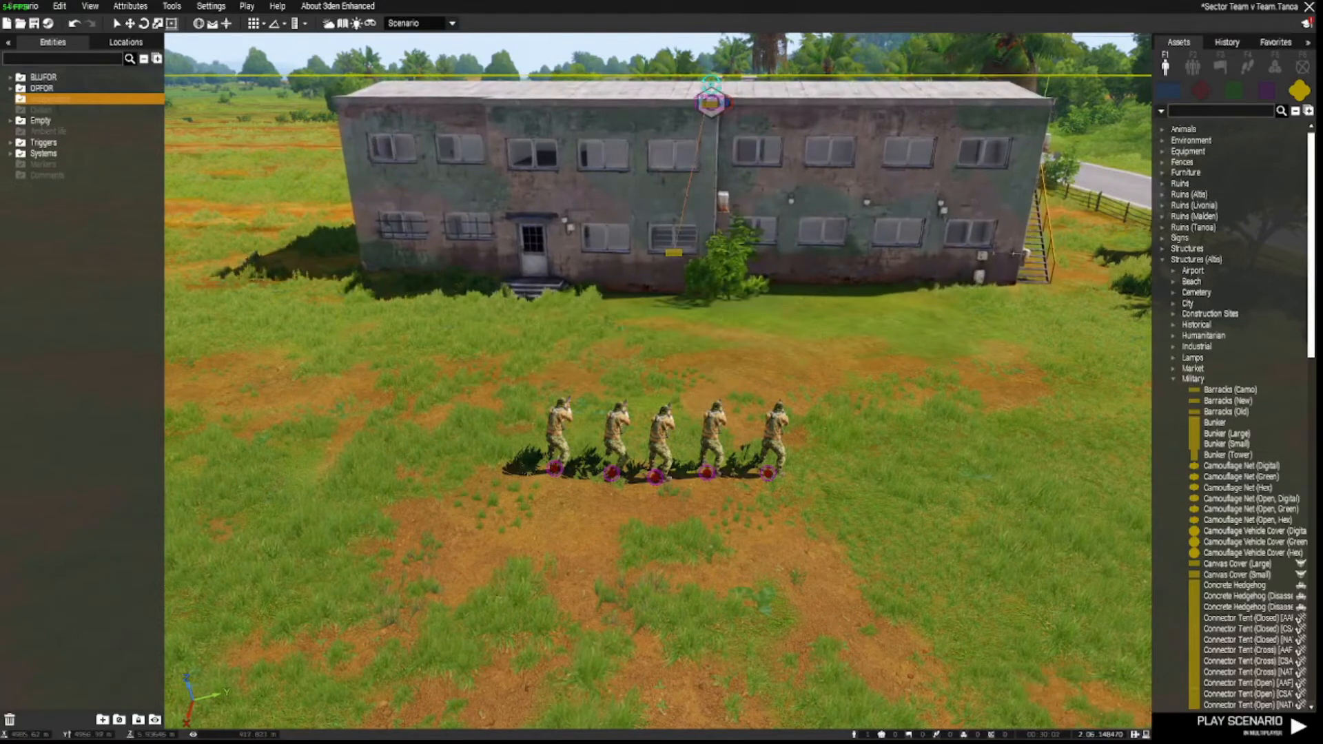
{"action": "left_click_drag", "start_coordinate": [711, 84], "coordinate": [687, 65], "text": "shift"}
{"action": "left_click_drag", "start_coordinate": [706, 200], "coordinate": [678, 224]}
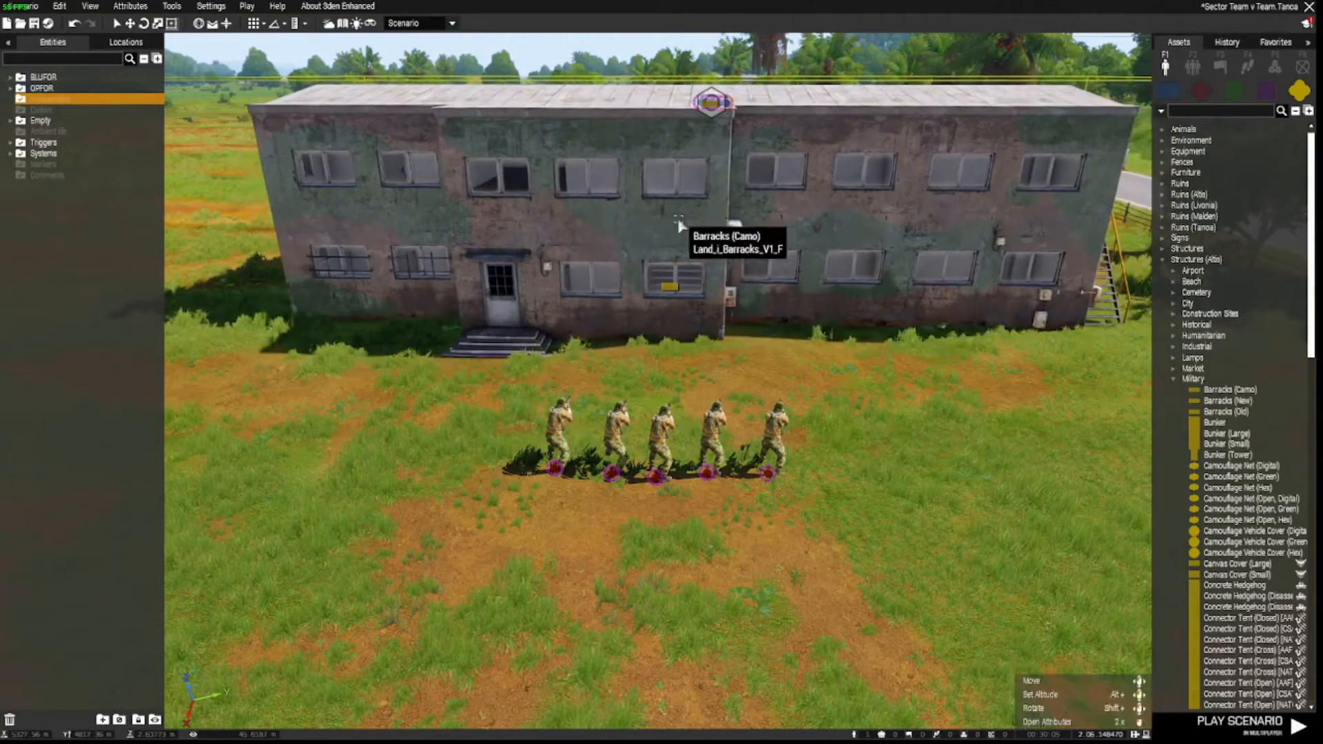
{"action": "left_click", "coordinate": [1274, 68]}
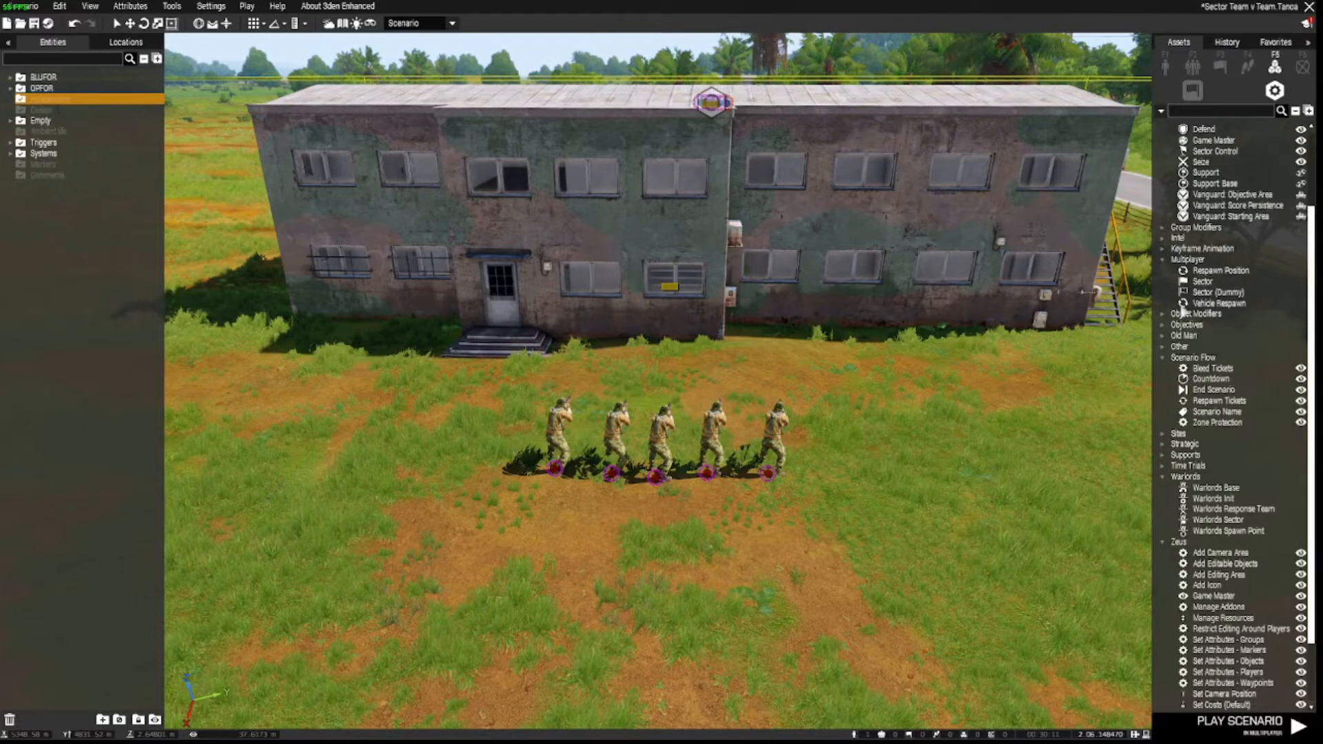
Place a Respawn Position next to the FIA riflemen with Side set to OPFOR.
{"action": "left_click", "coordinate": [1203, 272]}
{"action": "key", "text": "w"}
{"action": "right_click_drag", "start_coordinate": [930, 443], "coordinate": [651, 365]}
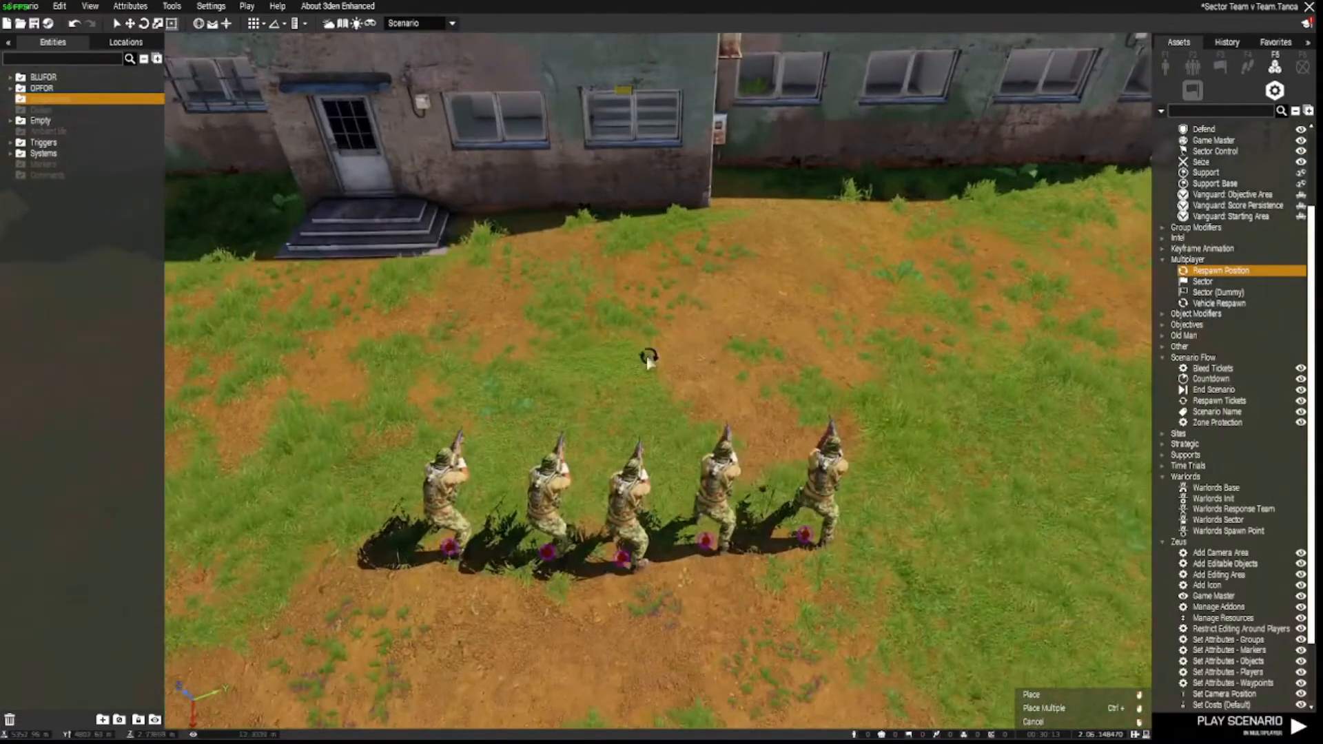
{"action": "left_click", "coordinate": [634, 347]}
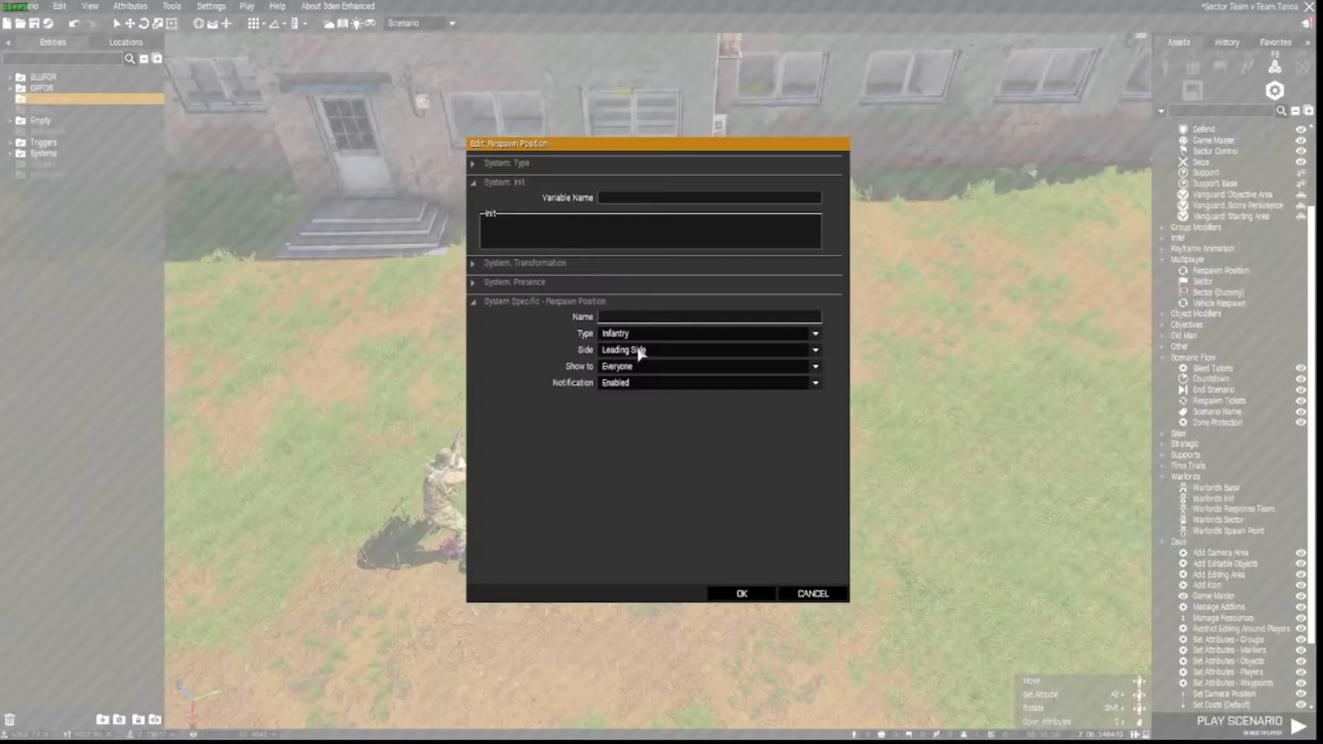
{"action": "left_click", "coordinate": [639, 351]}
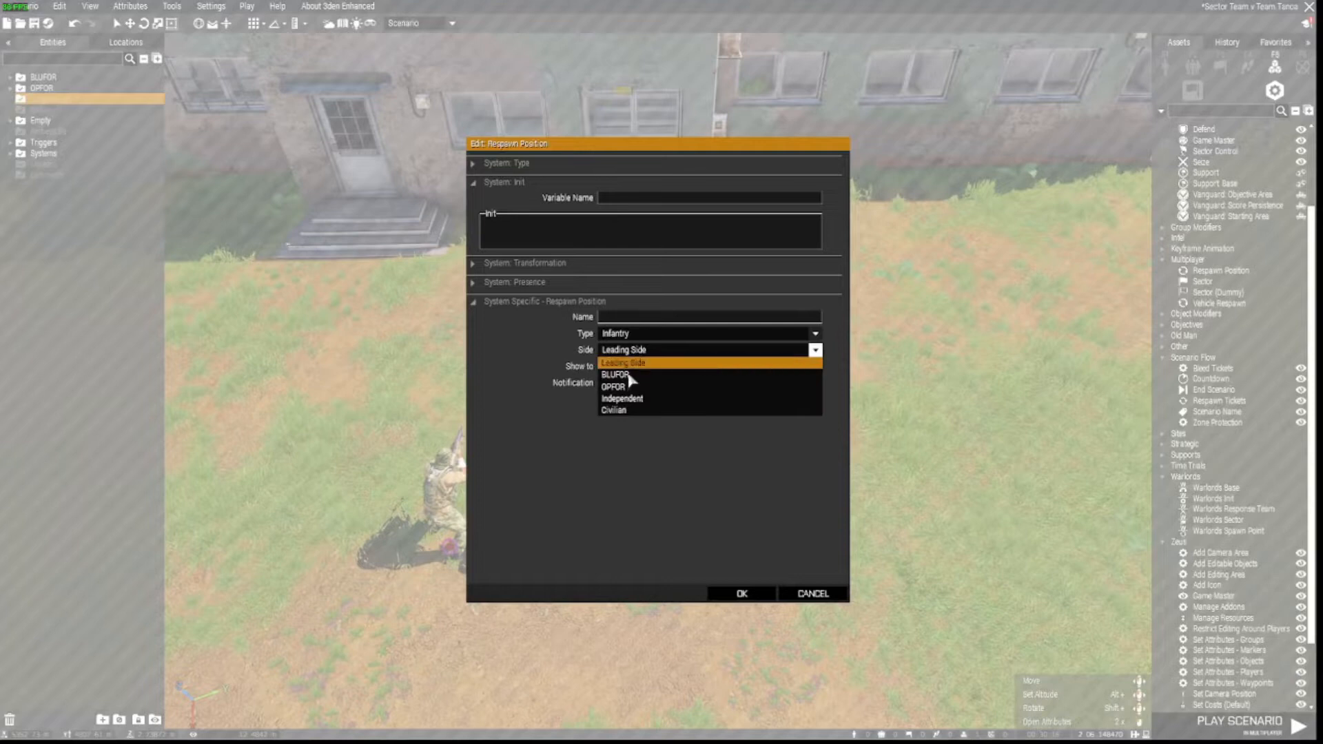
{"action": "left_click", "coordinate": [627, 387]}
{"action": "left_click", "coordinate": [742, 593]}
{"action": "scroll", "coordinate": [733, 600], "scroll_direction": "down", "scroll_amount": 10}
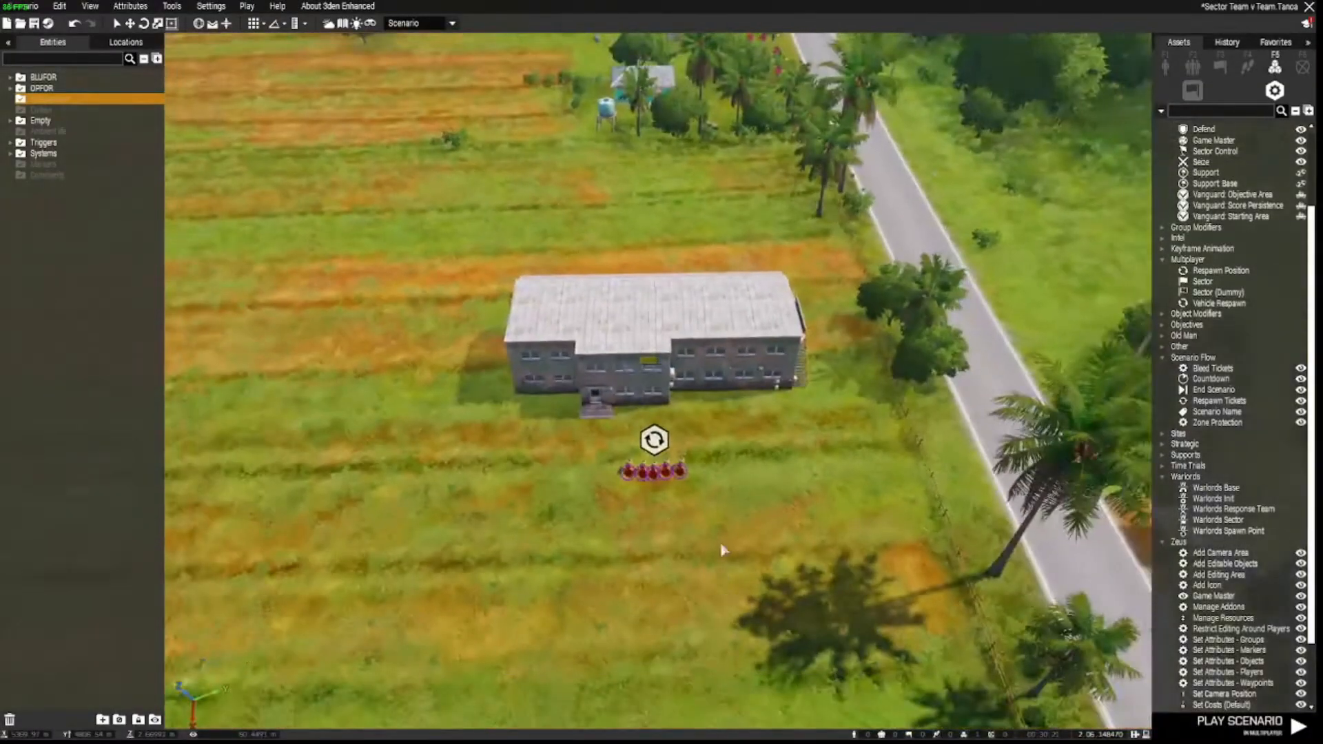
{"action": "key", "text": "w"}
{"action": "right_click_drag", "start_coordinate": [721, 550], "coordinate": [965, 566]}
{"action": "key", "text": "s"}
{"action": "key", "text": "w"}
{"action": "key", "text": "w"}
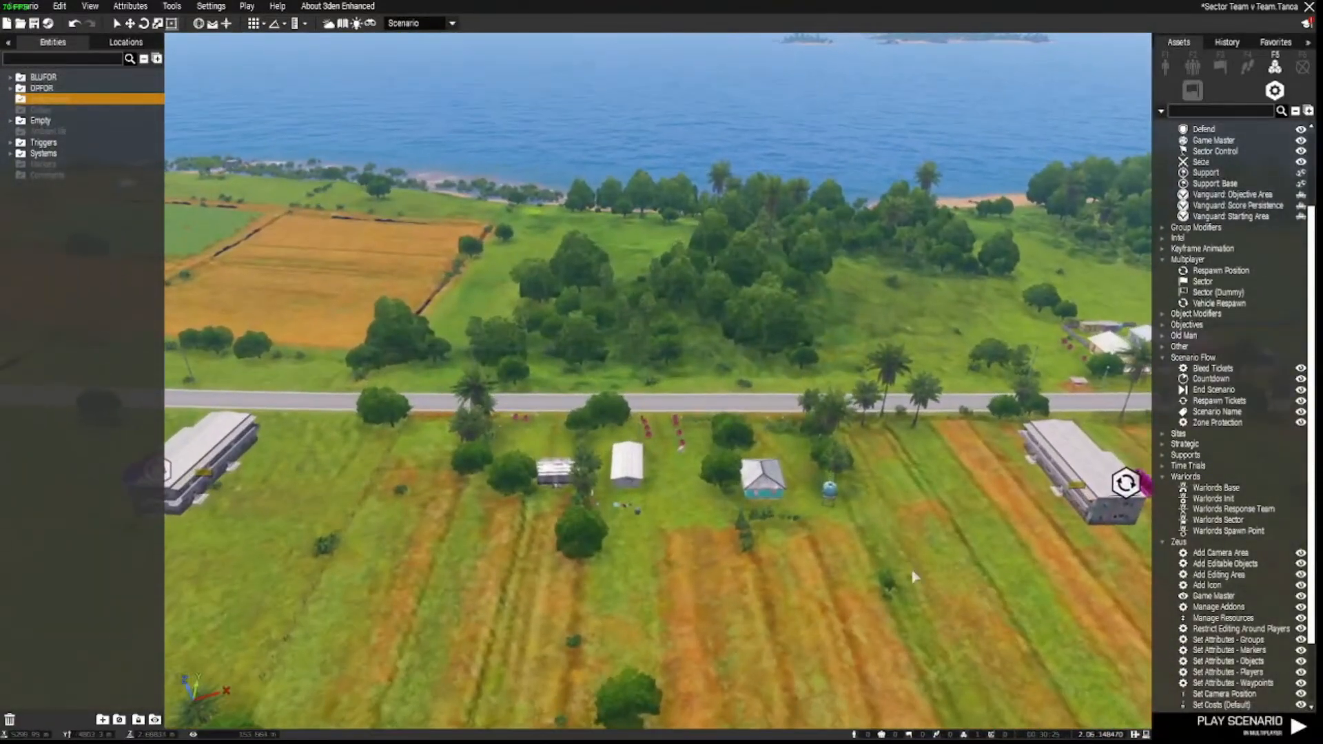
Pick the Sector Control module and place it in the field near the farm houses.
{"action": "right_click_drag", "start_coordinate": [632, 513], "coordinate": [700, 546]}
{"action": "key", "text": "w"}
{"action": "key", "text": "s"}
{"action": "key", "text": "w"}
{"action": "key", "text": "s"}
{"action": "key", "text": "s"}
{"action": "key", "text": "w"}
{"action": "key", "text": "w"}
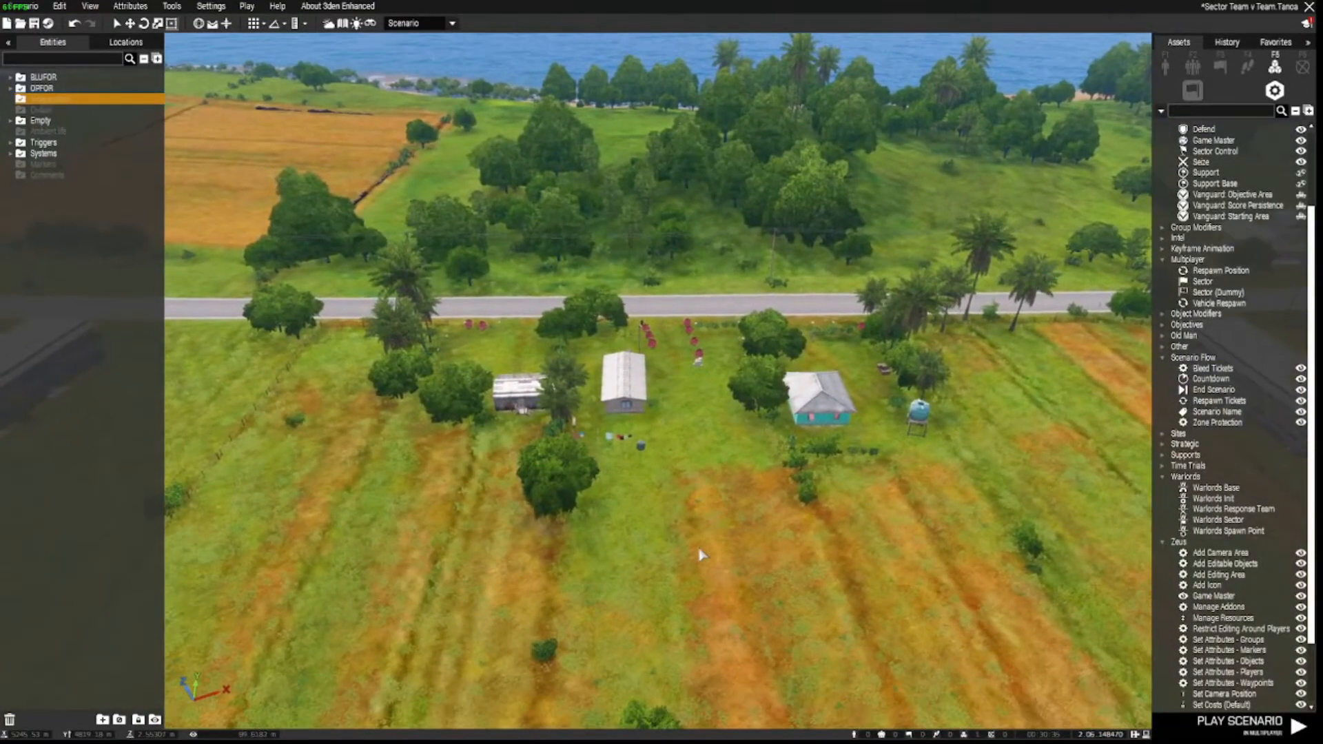
{"action": "key", "text": "d"}
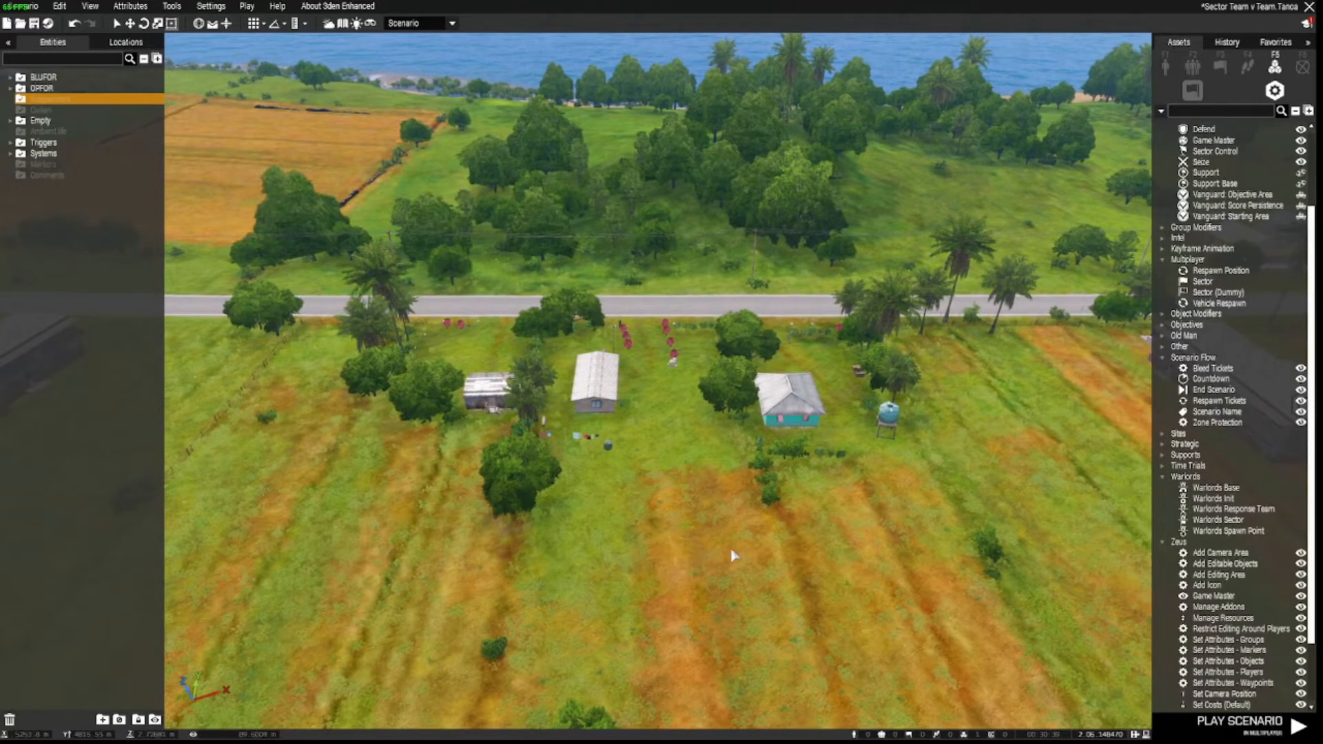
{"action": "scroll", "coordinate": [1240, 335], "scroll_direction": "up", "scroll_amount": 3}
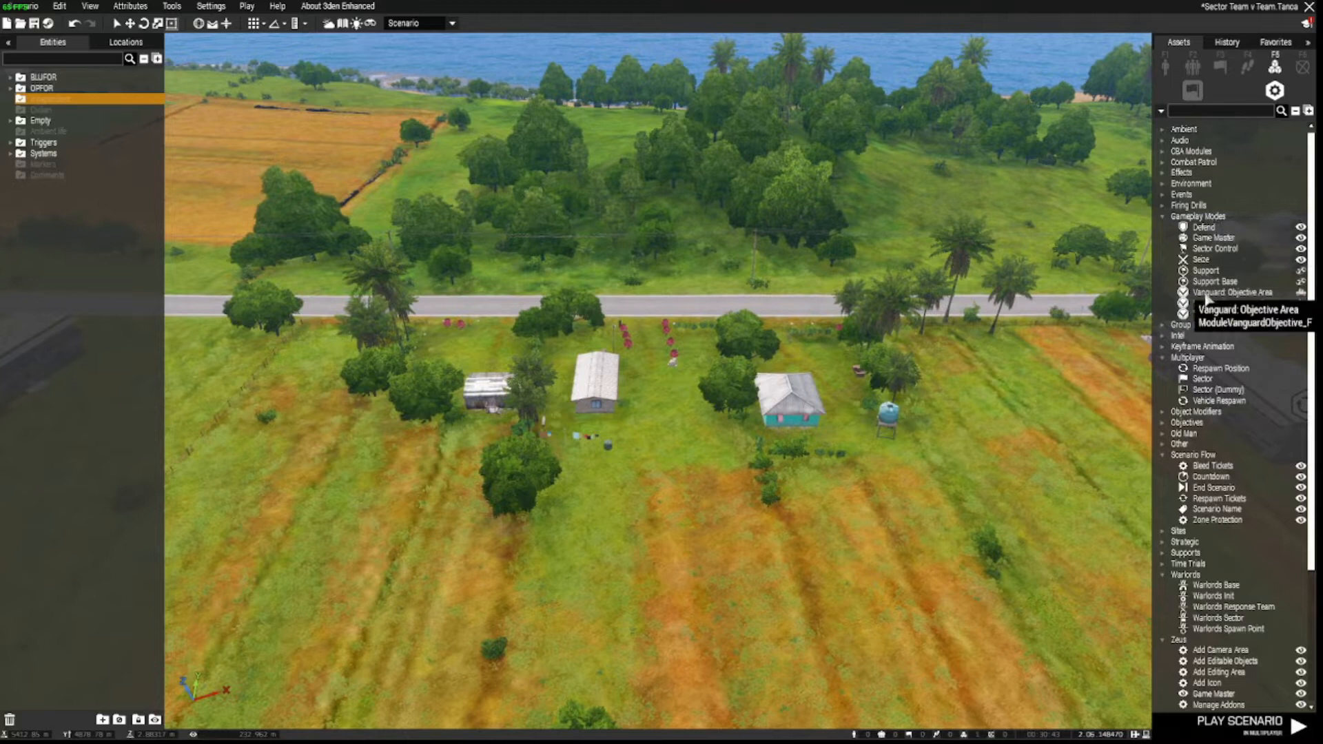
{"action": "left_click", "coordinate": [1215, 249]}
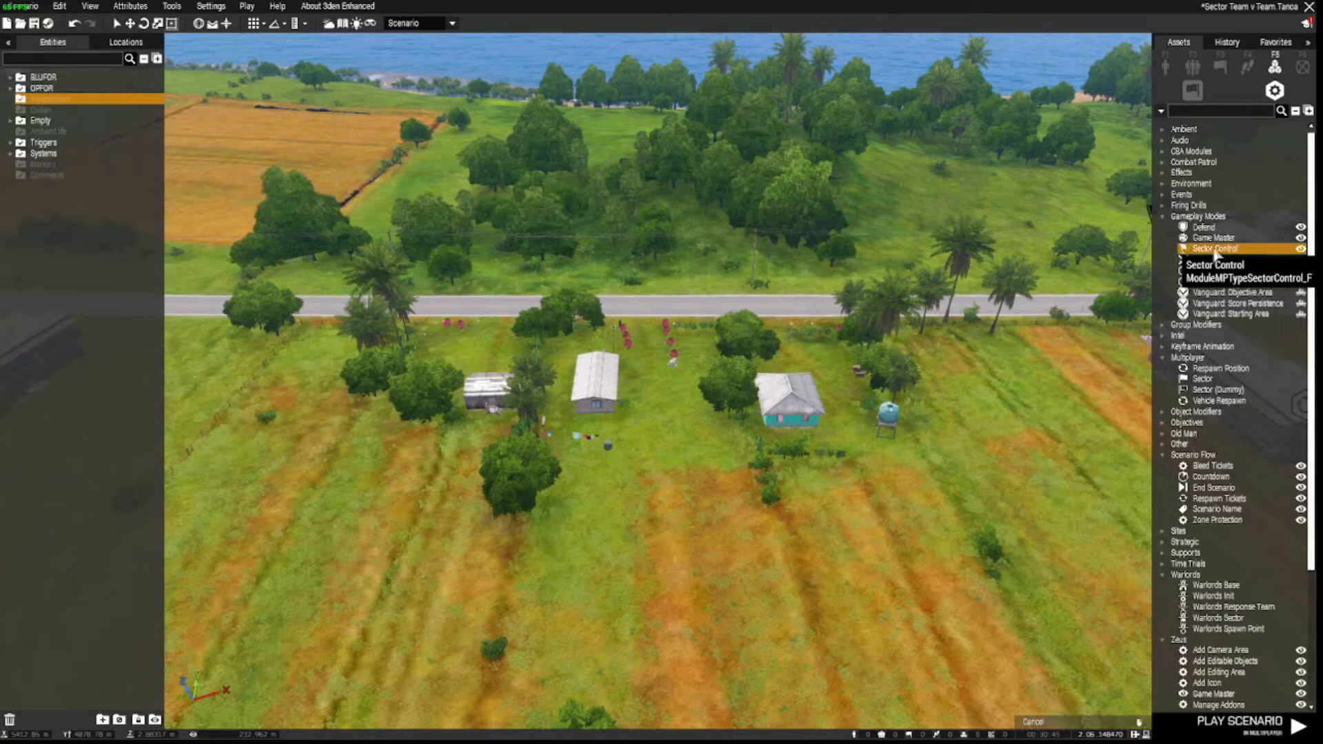
{"action": "key", "text": "s"}
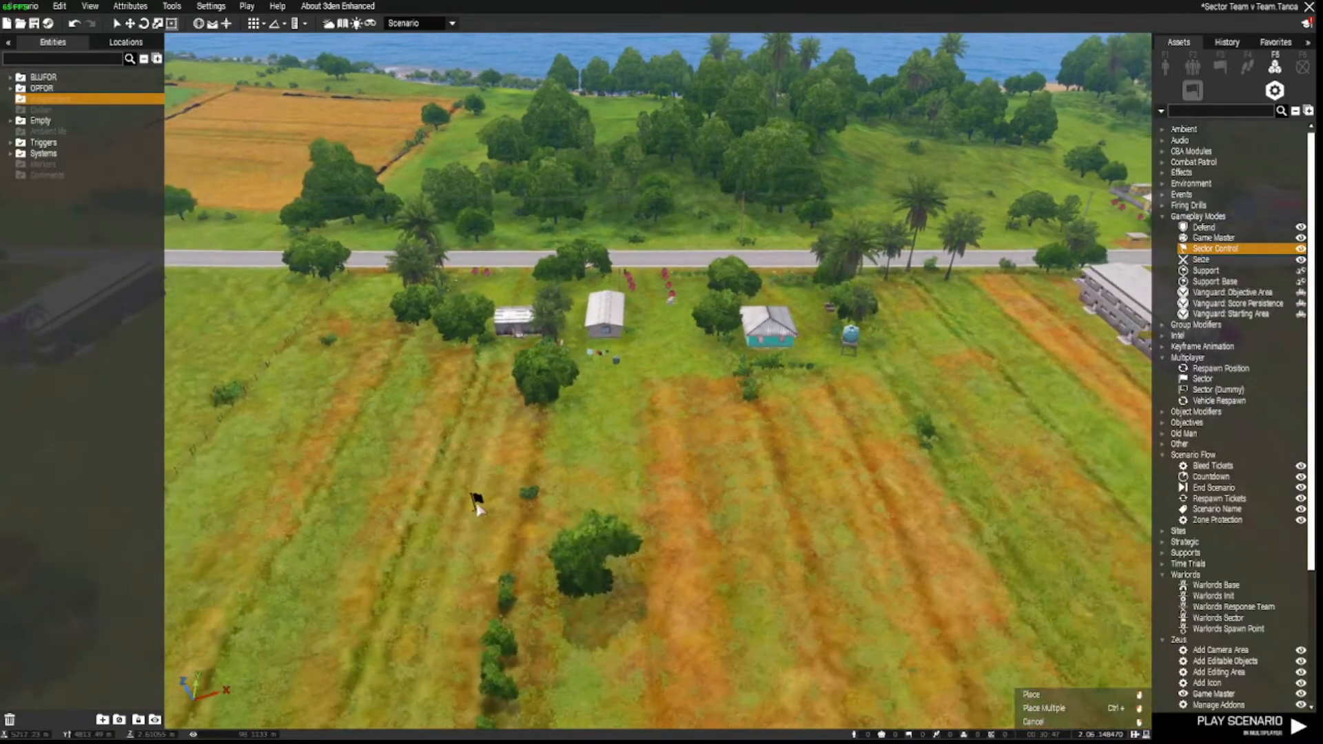
{"action": "left_click", "coordinate": [476, 502]}
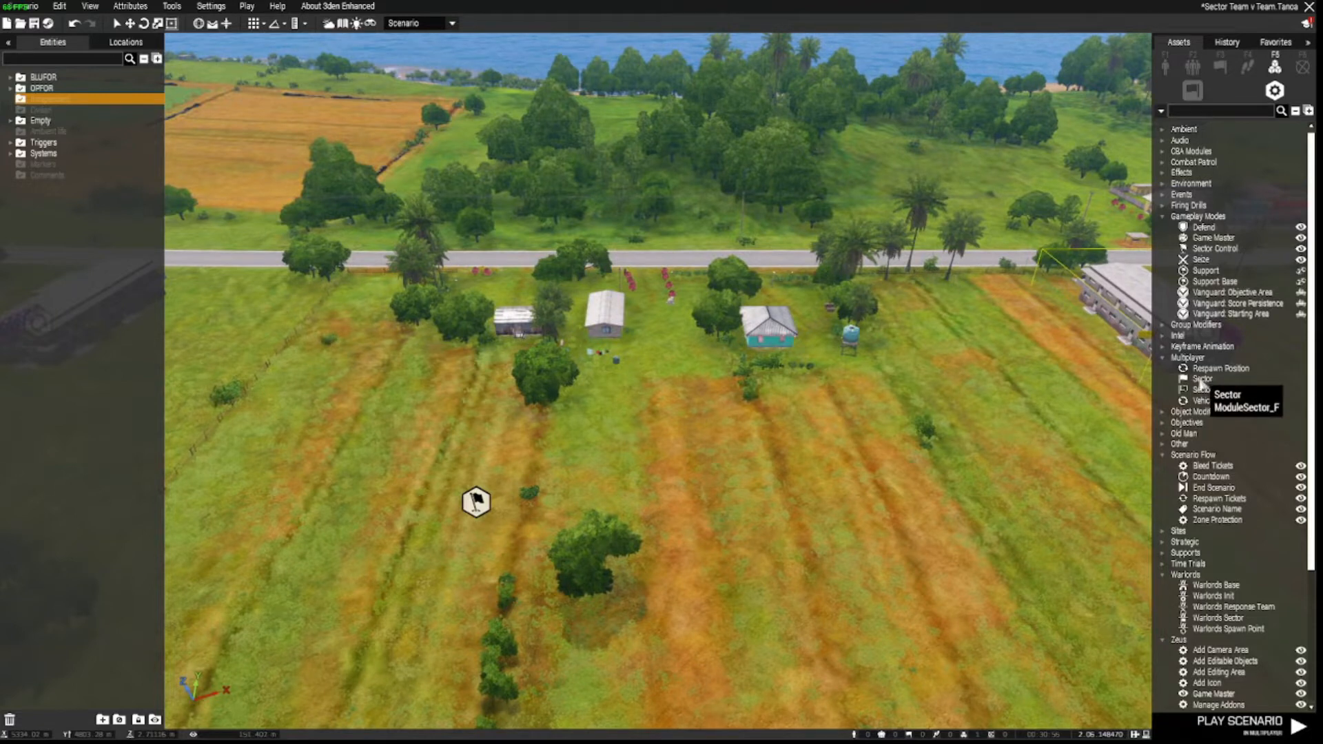
{"action": "left_click", "coordinate": [1203, 381]}
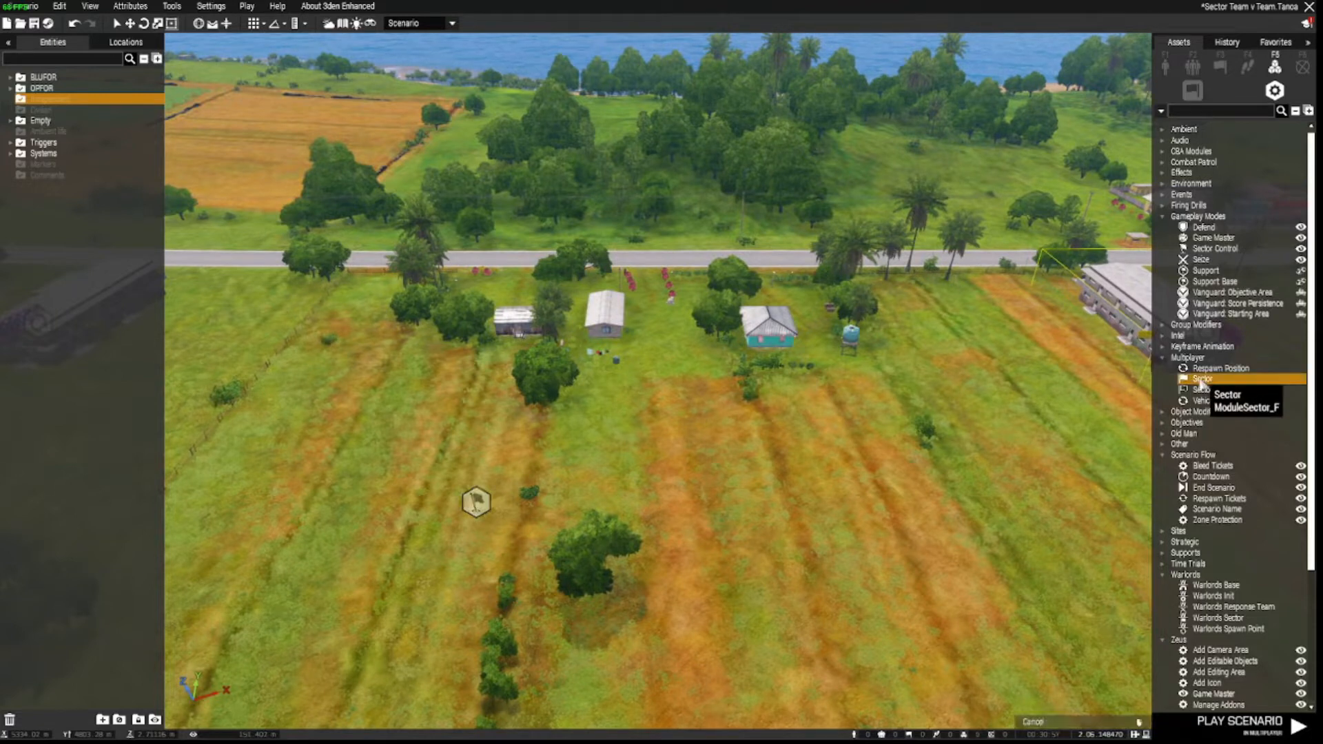
{"action": "left_click", "coordinate": [651, 338]}
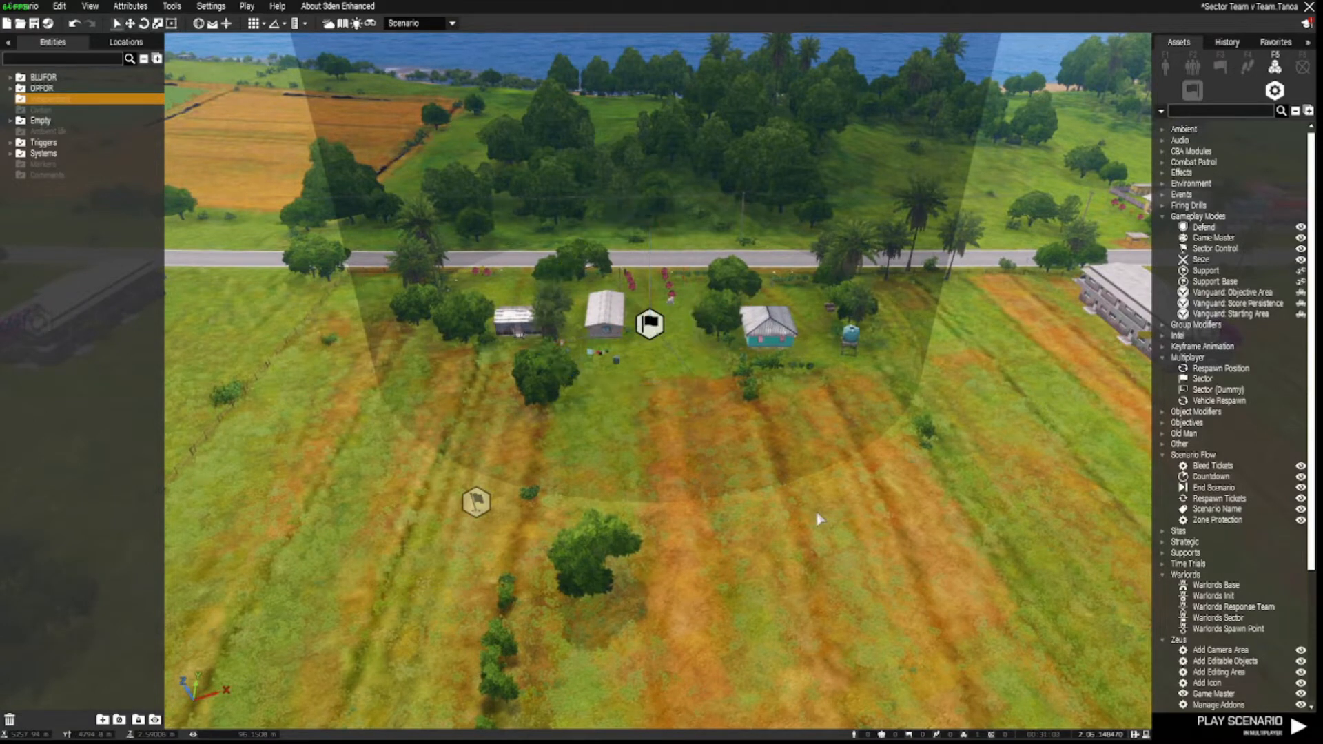
{"action": "left_click_drag", "start_coordinate": [1066, 408], "coordinate": [1021, 501], "text": "shift"}
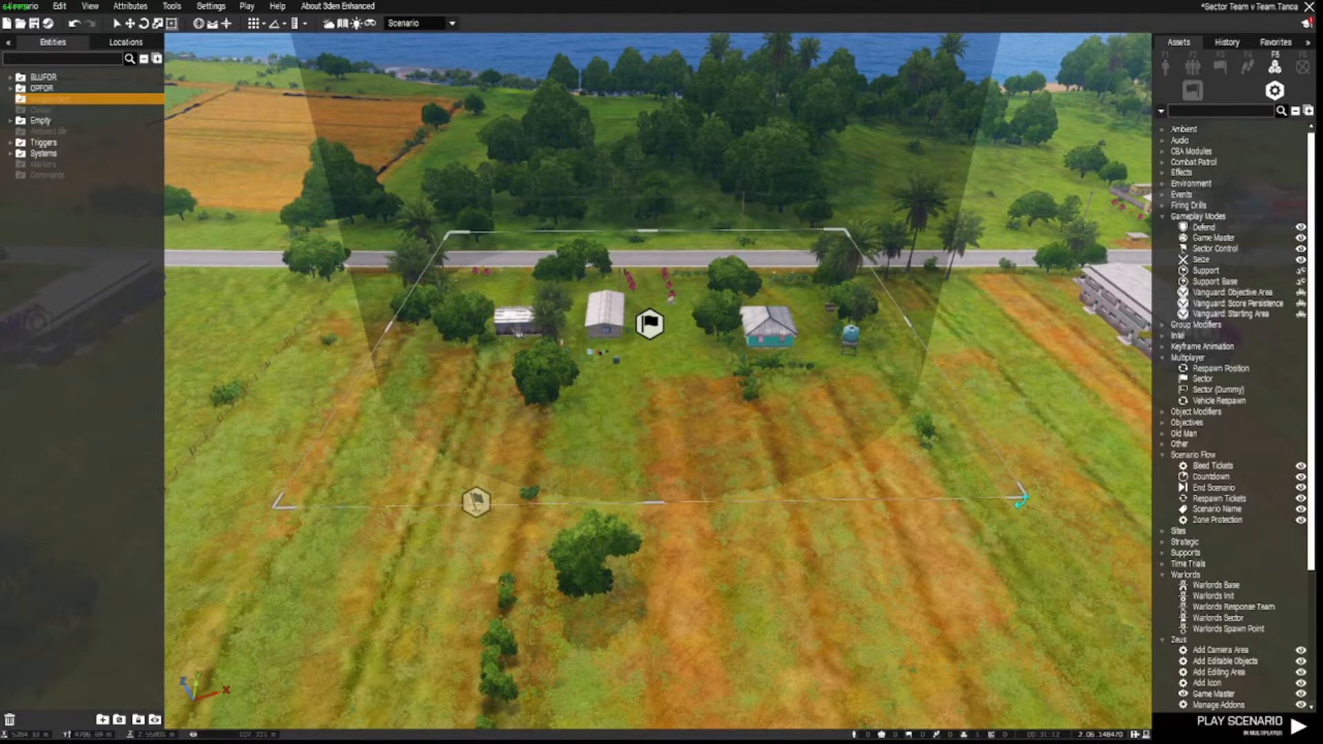
{"action": "left_click_drag", "start_coordinate": [654, 501], "coordinate": [672, 403]}
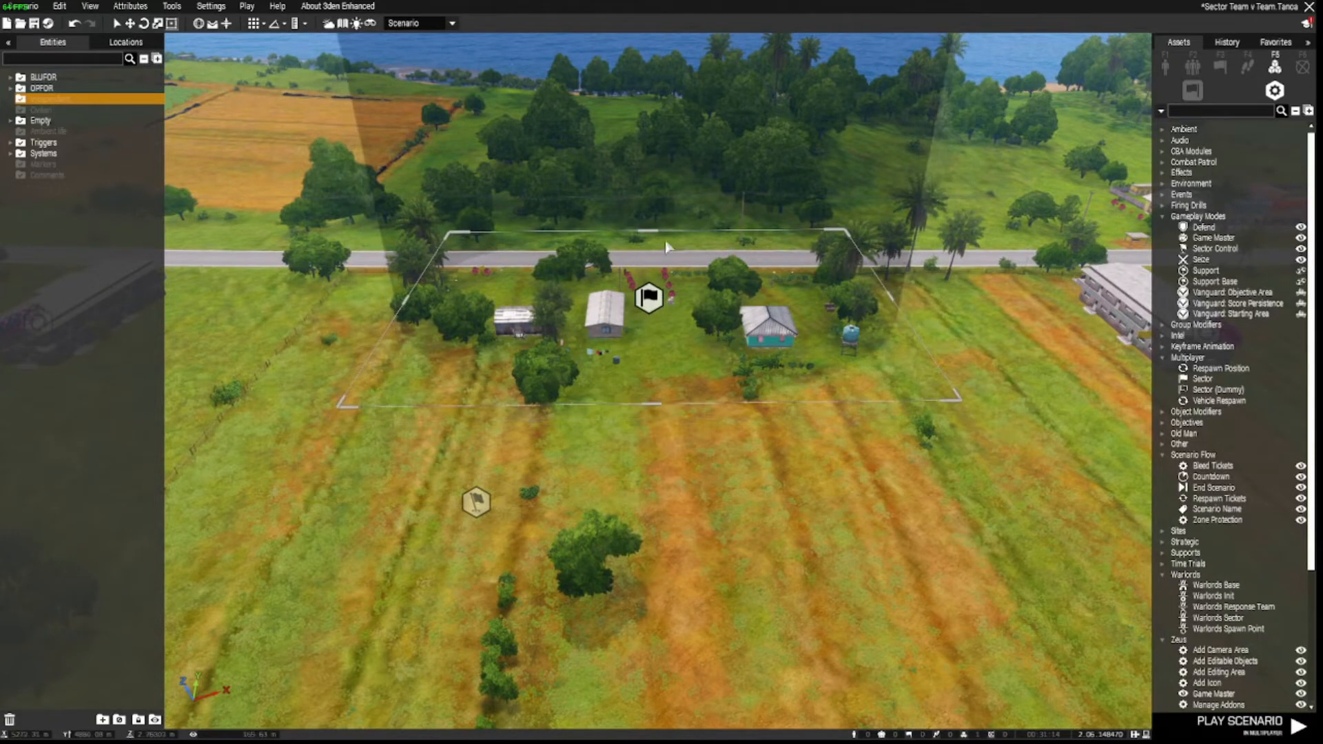
{"action": "left_click_drag", "start_coordinate": [653, 231], "coordinate": [661, 280]}
{"action": "key", "text": "a"}
{"action": "right_click_drag", "start_coordinate": [582, 422], "coordinate": [846, 434]}
{"action": "key", "text": "w"}
{"action": "left_click_drag", "start_coordinate": [659, 472], "coordinate": [649, 445]}
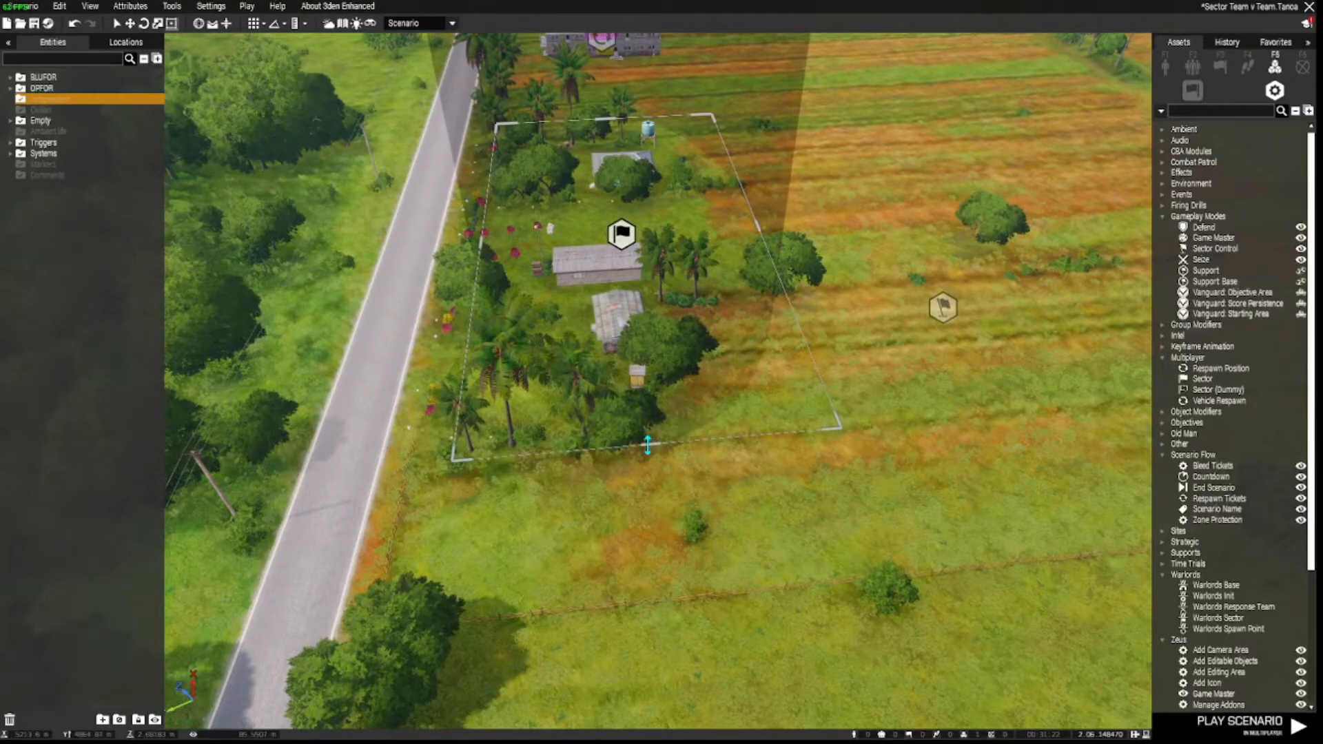
{"action": "key", "text": "d"}
{"action": "key", "text": "w"}
{"action": "right_click_drag", "start_coordinate": [954, 437], "coordinate": [691, 423]}
{"action": "key", "text": "d"}
{"action": "key", "text": "a"}
{"action": "key", "text": "d"}
{"action": "key", "text": "w"}
{"action": "key", "text": "a"}
{"action": "key", "text": "q"}
{"action": "key", "text": "s"}
{"action": "key", "text": "a"}
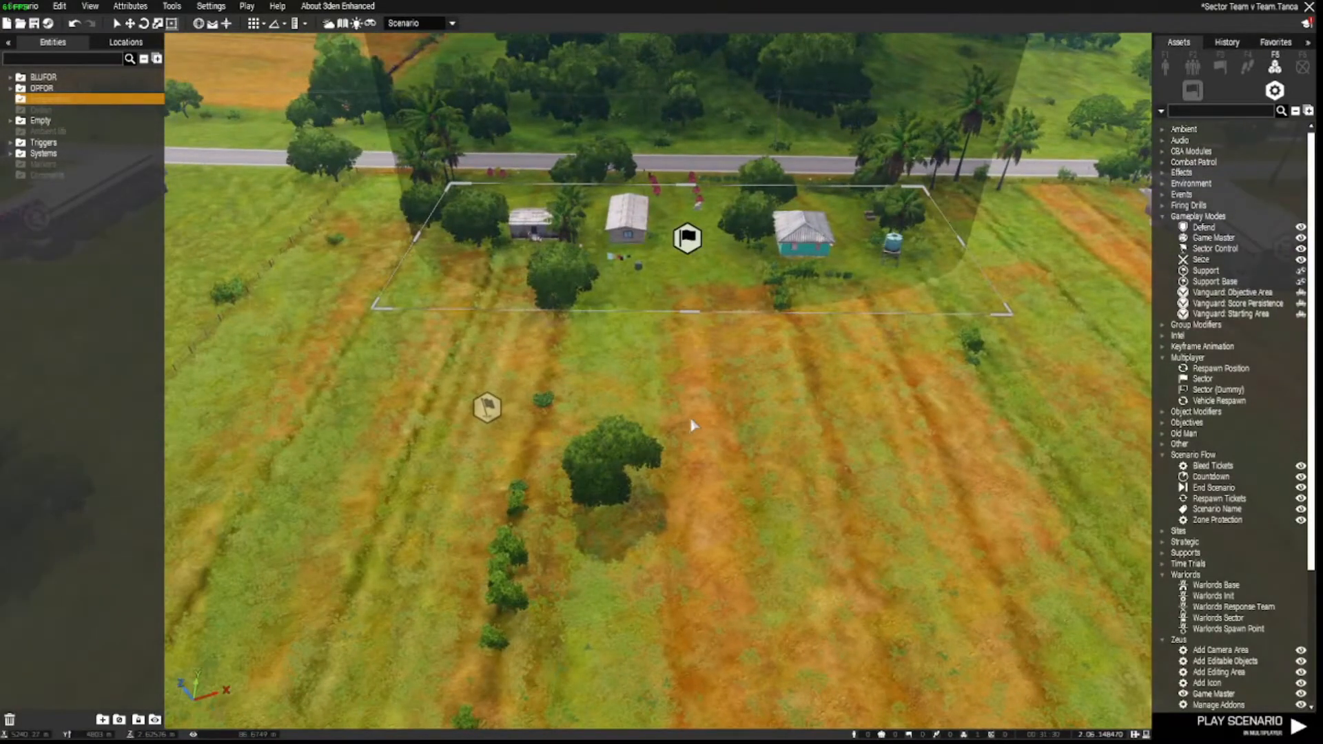
{"action": "key", "text": "w"}
{"action": "key", "text": "d"}
{"action": "left_click", "coordinate": [399, 524]}
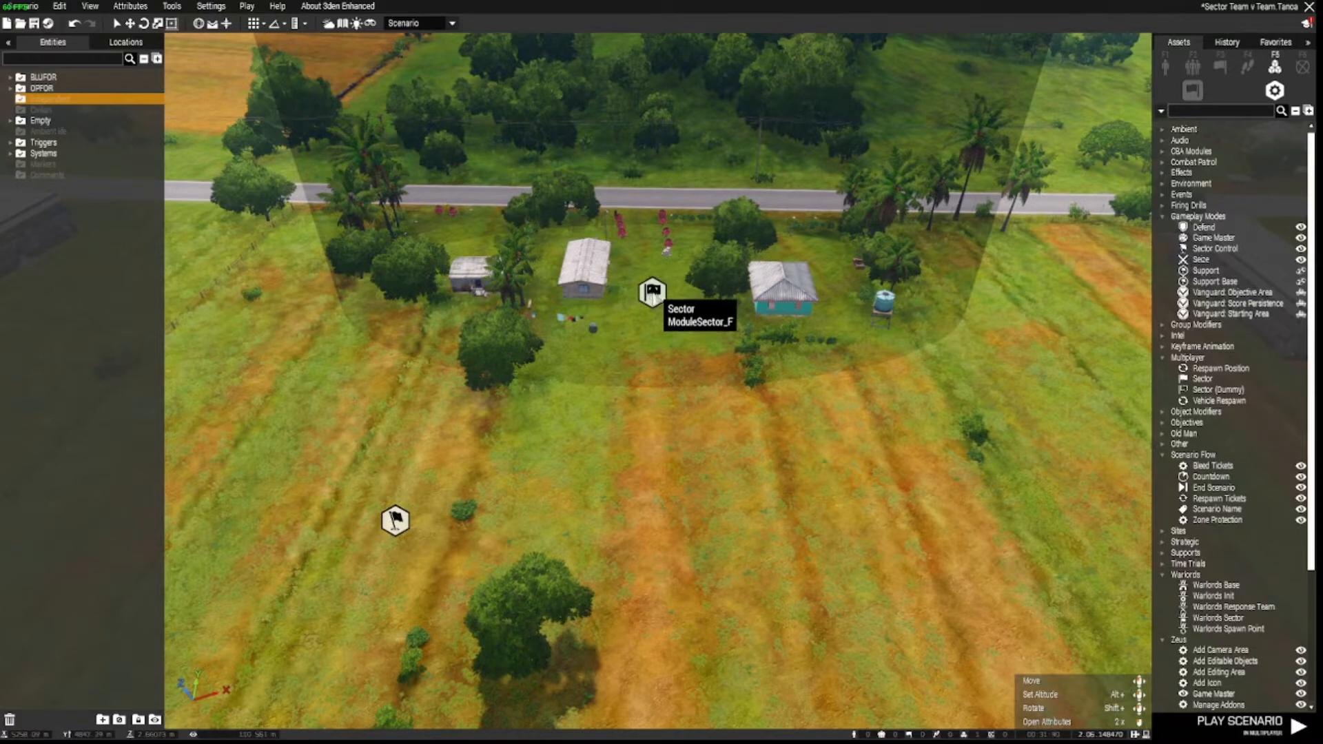
Enter the sector's name and designation V, and set ownership limit 0.5.
{"action": "double_click", "coordinate": [652, 290]}
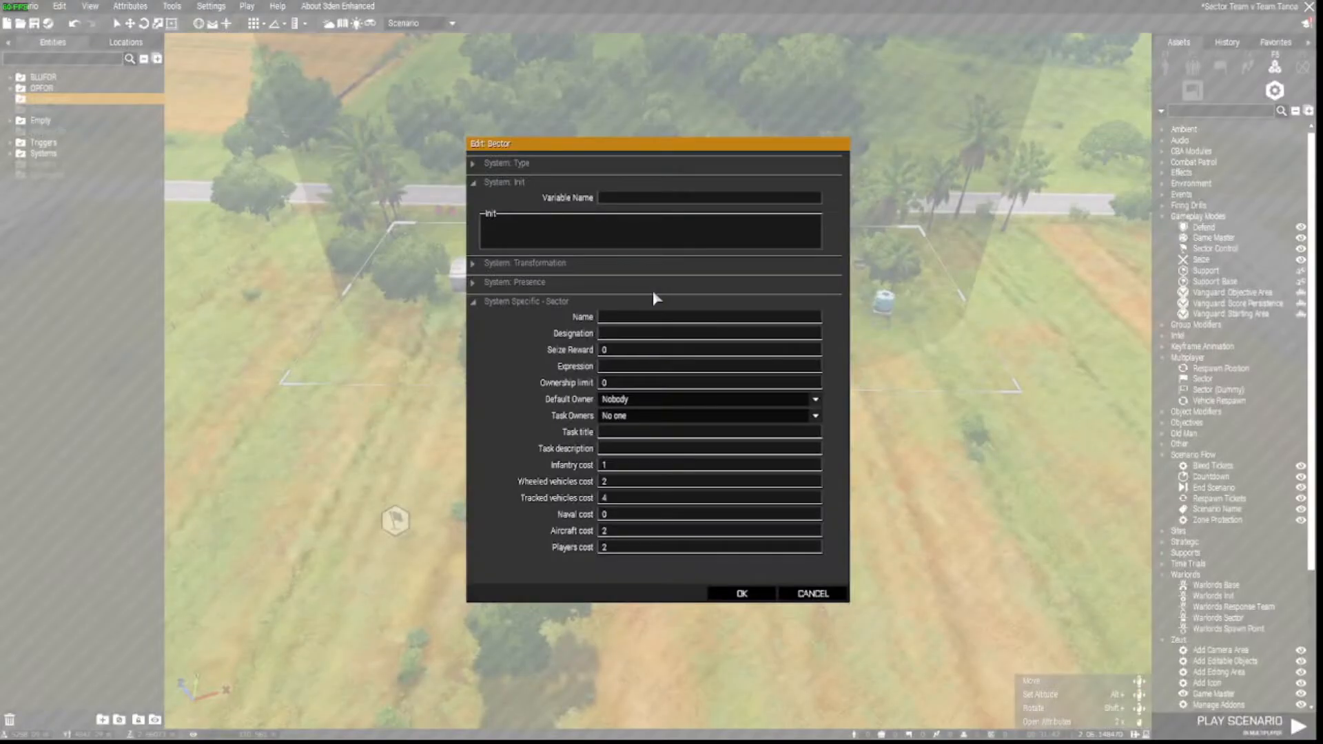
{"action": "left_click", "coordinate": [619, 318]}
{"action": "type", "text": "V"}
{"action": "type", "text": "V"}
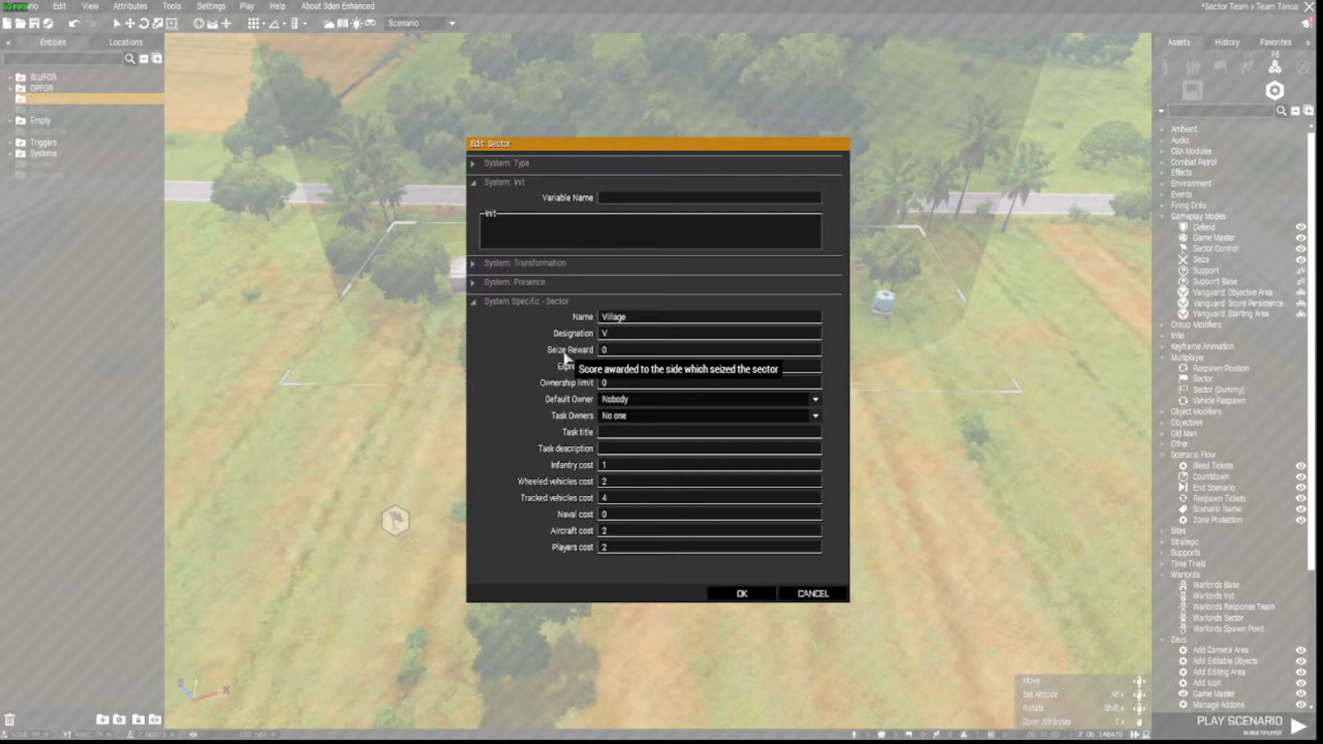
{"action": "key", "text": "Tab"}
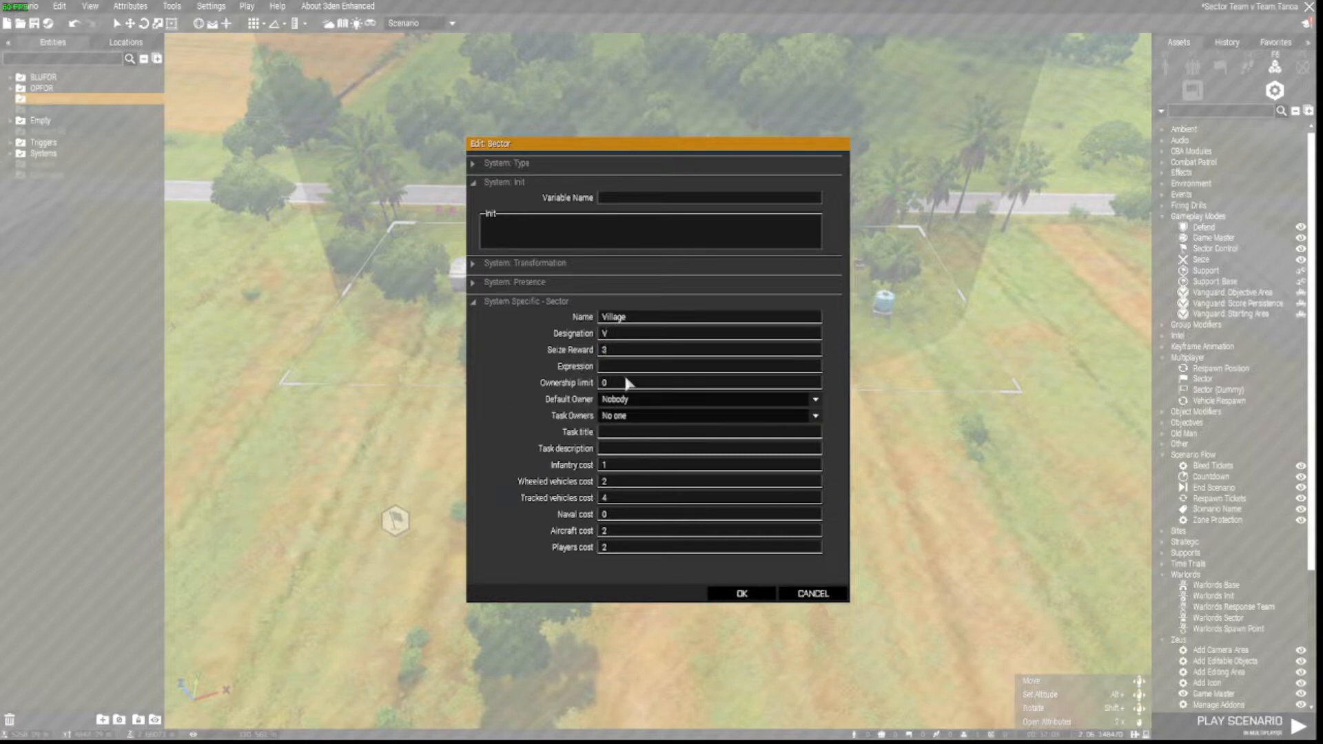
{"action": "key", "text": "Tab"}
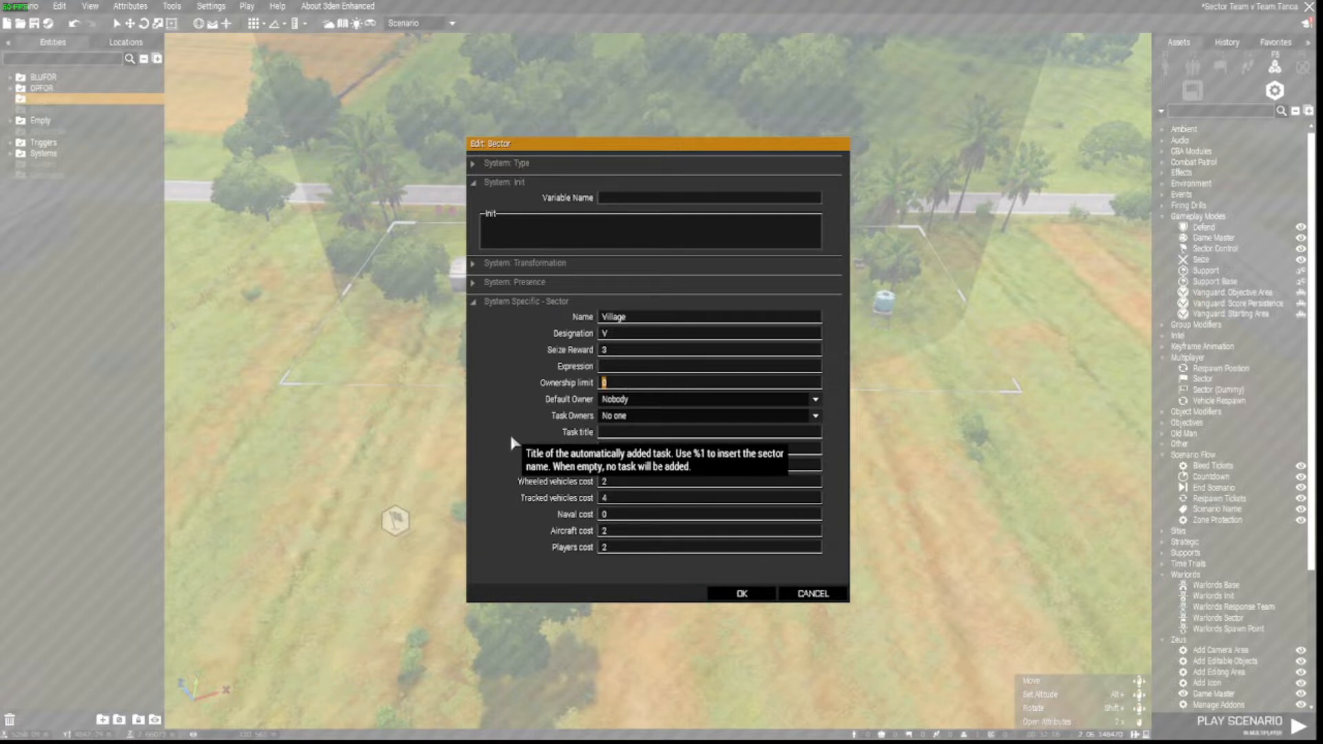
{"action": "type", "text": ".5"}
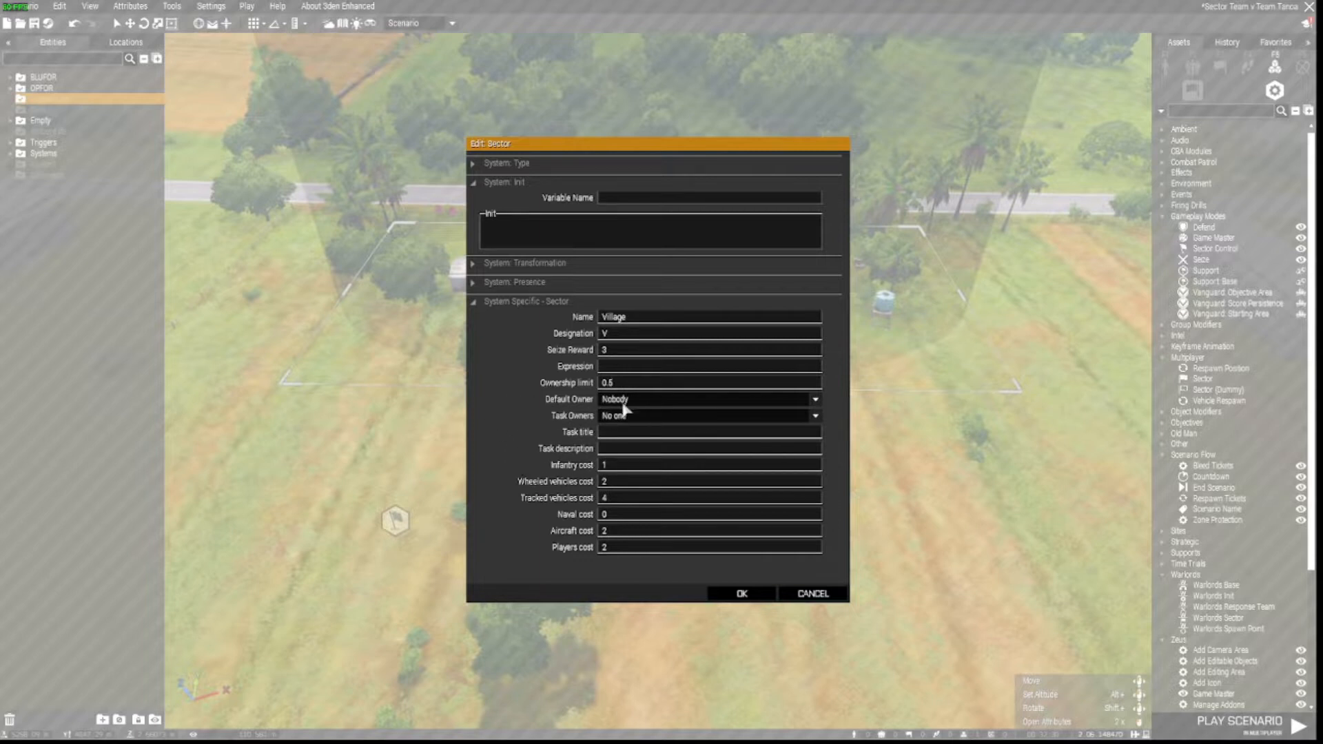
Keep owner Nobody, give the 'Capture the village' task to Everyone, and confirm.
{"action": "left_click", "coordinate": [740, 401]}
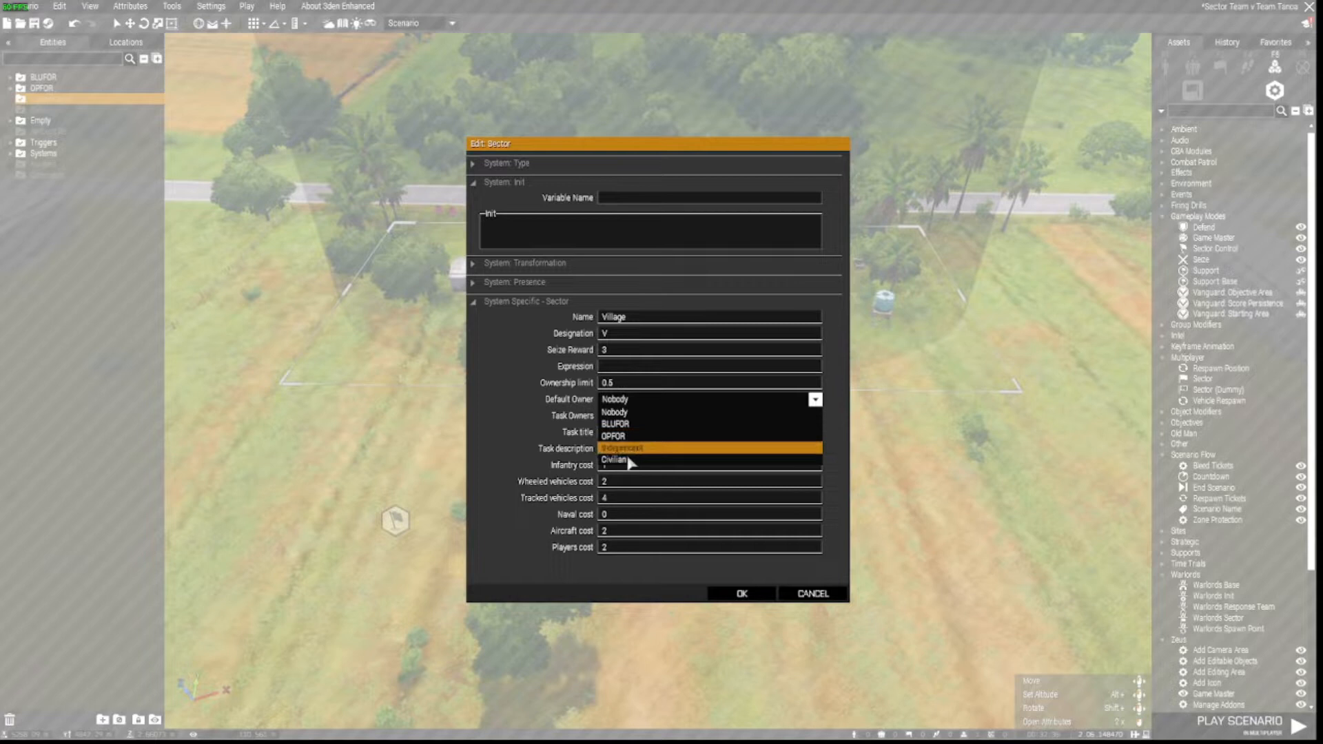
{"action": "left_click", "coordinate": [649, 411]}
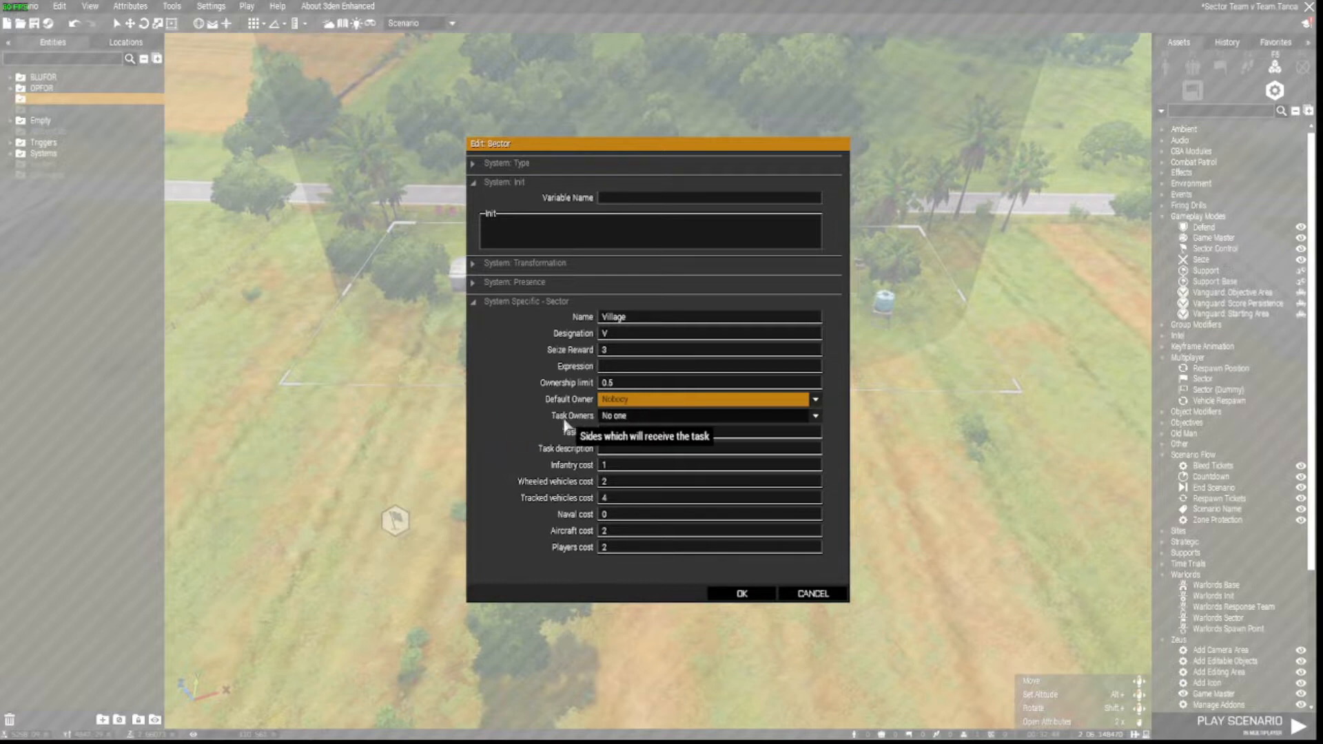
{"action": "left_click", "coordinate": [644, 416]}
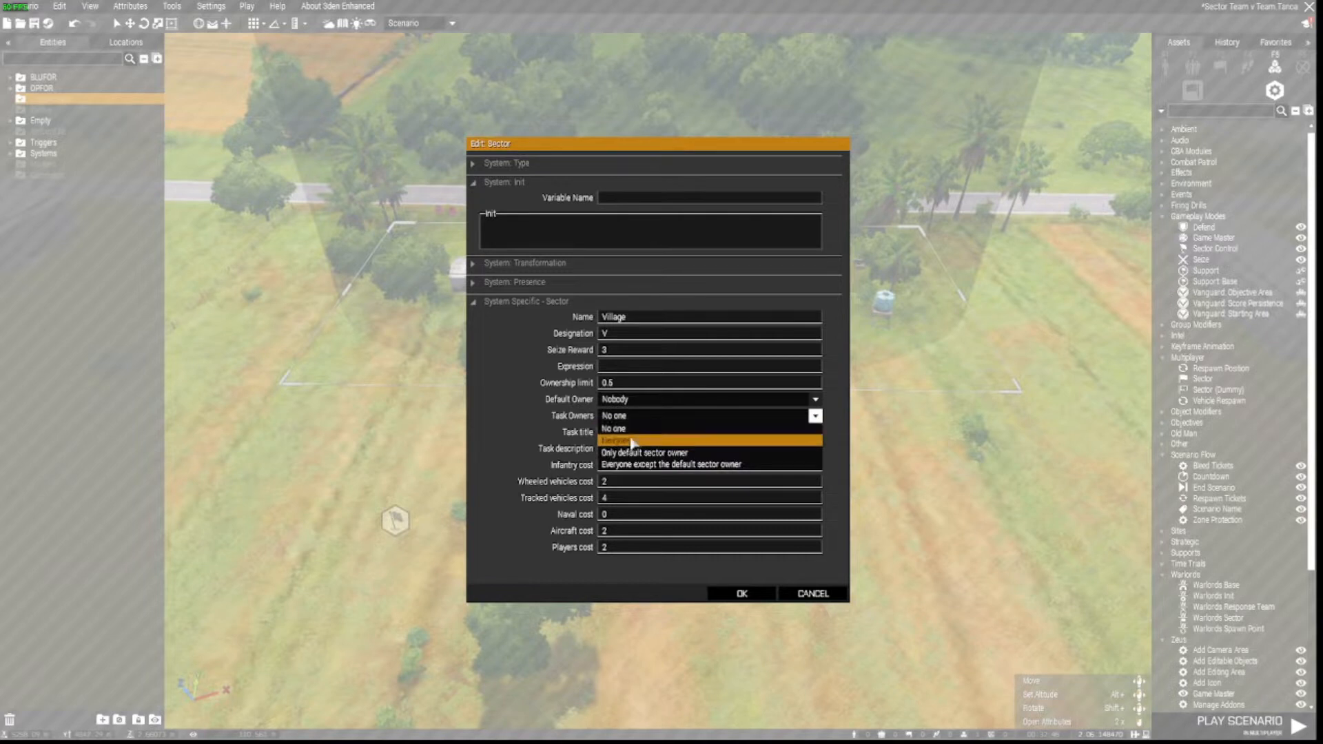
{"action": "left_click", "coordinate": [624, 440]}
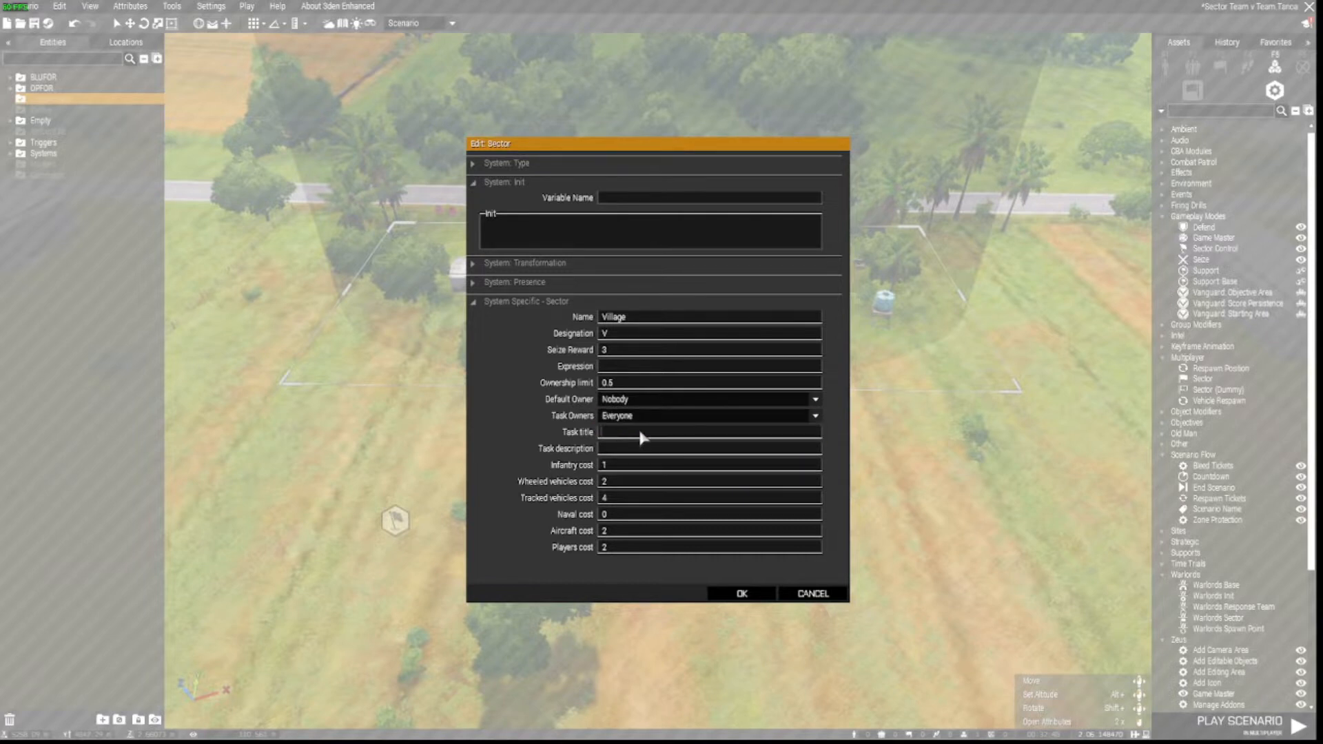
{"action": "left_click", "coordinate": [640, 434]}
{"action": "type", "text": "Capture the v"}
{"action": "type", "text": "C"}
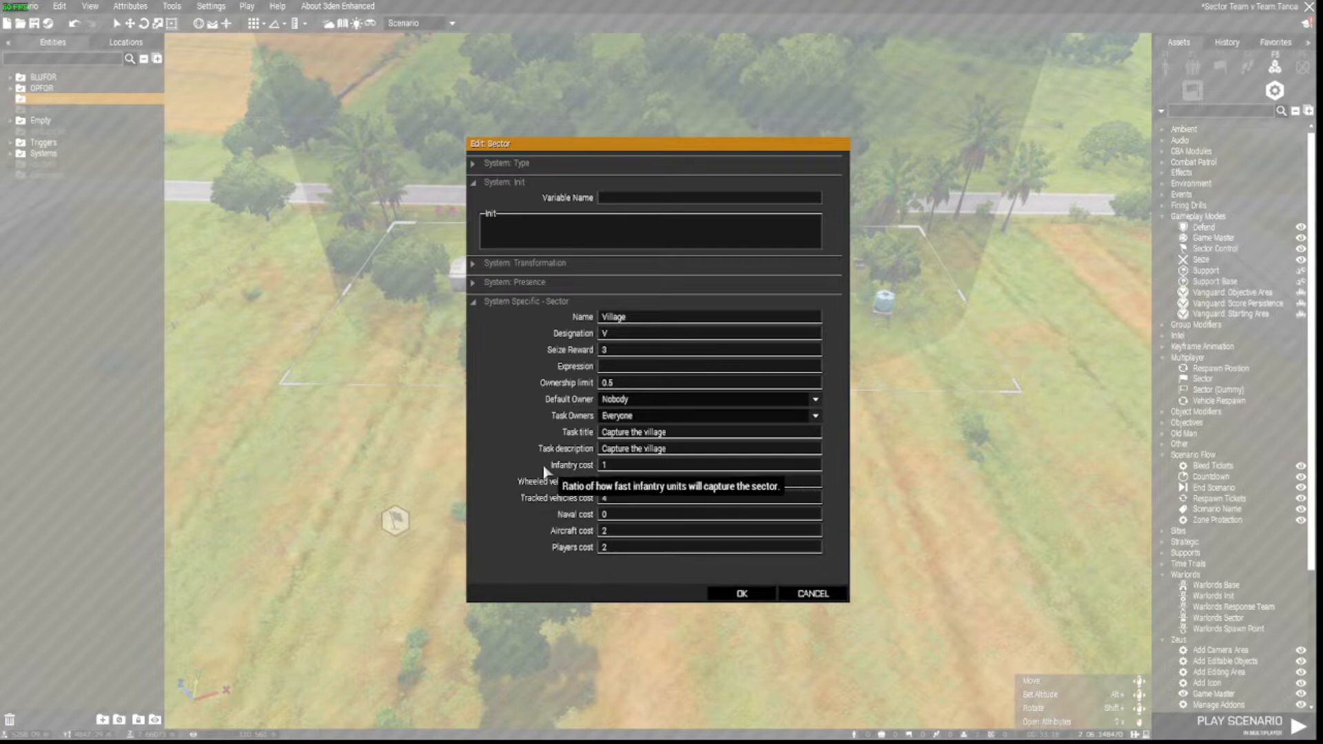
{"action": "left_click", "coordinate": [735, 596]}
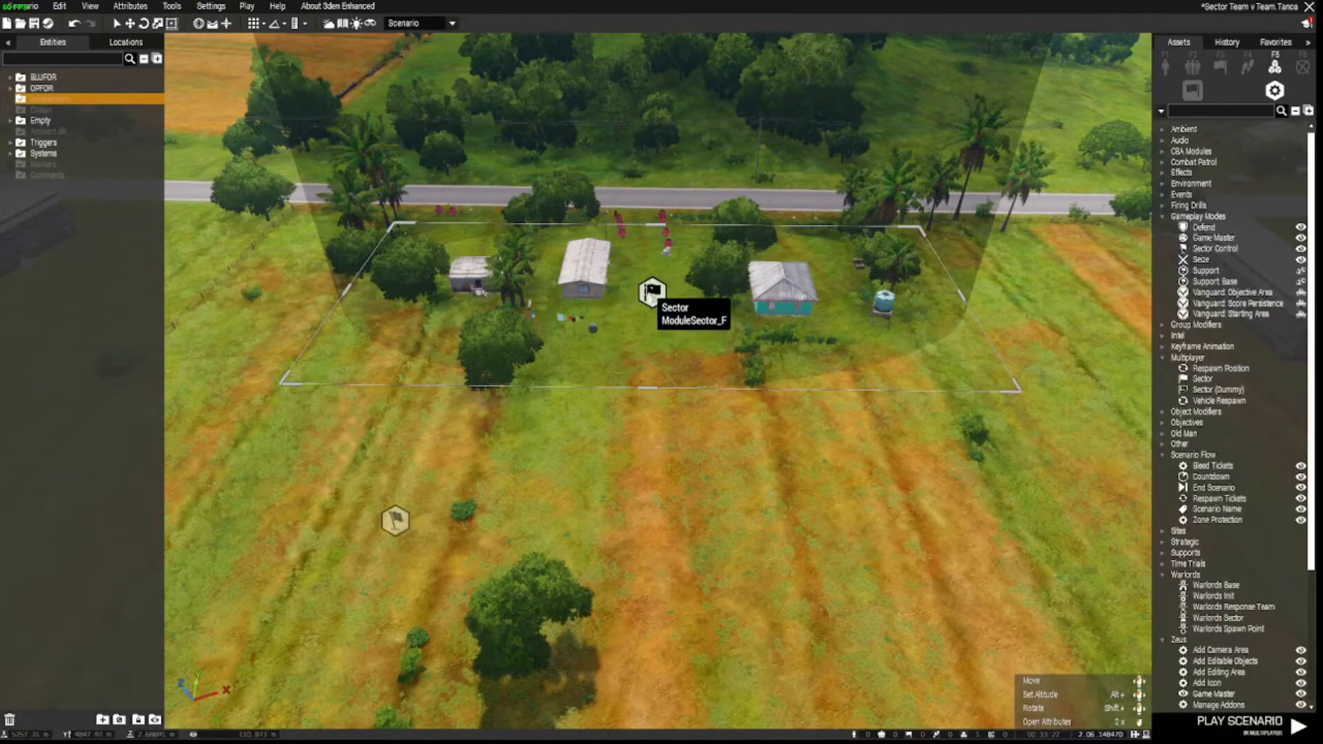
Connect the Village sector to the Sector Control module via Set Trigger Owner.
{"action": "right_click", "coordinate": [652, 293]}
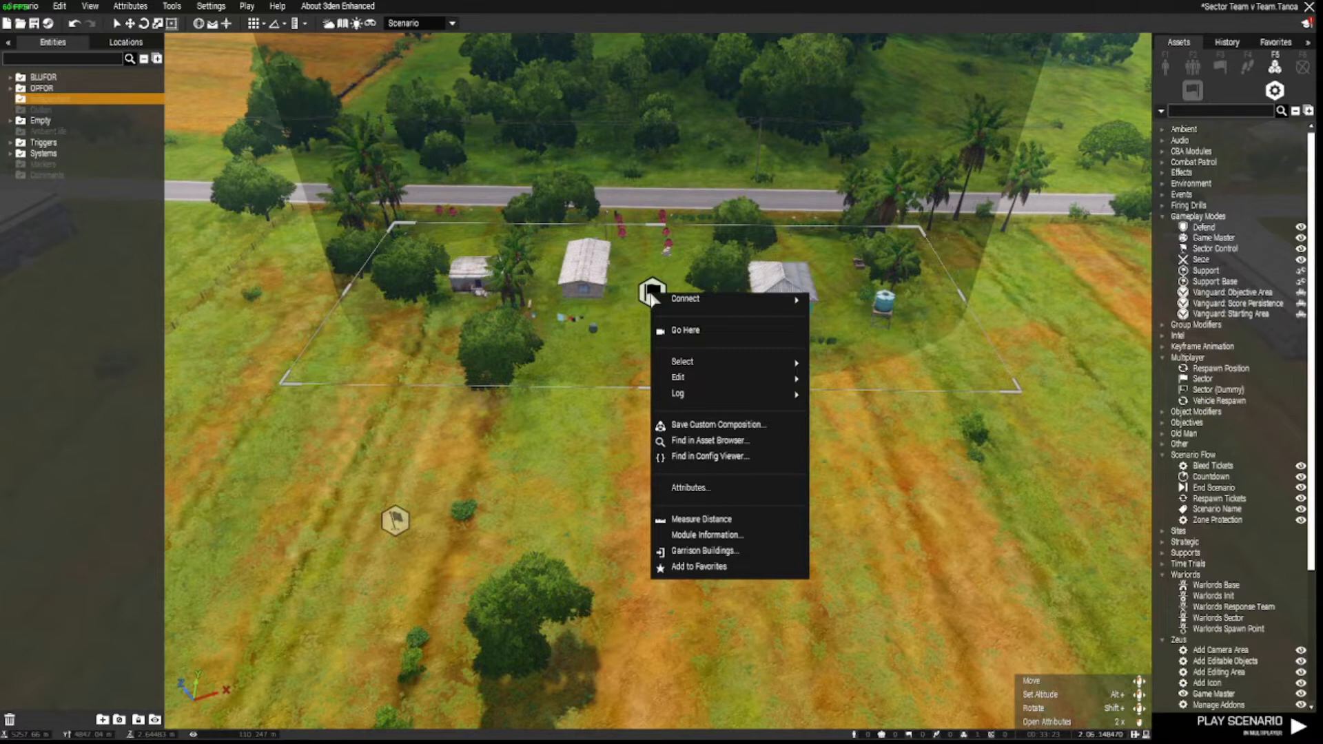
{"action": "mouse_move", "coordinate": [682, 301]}
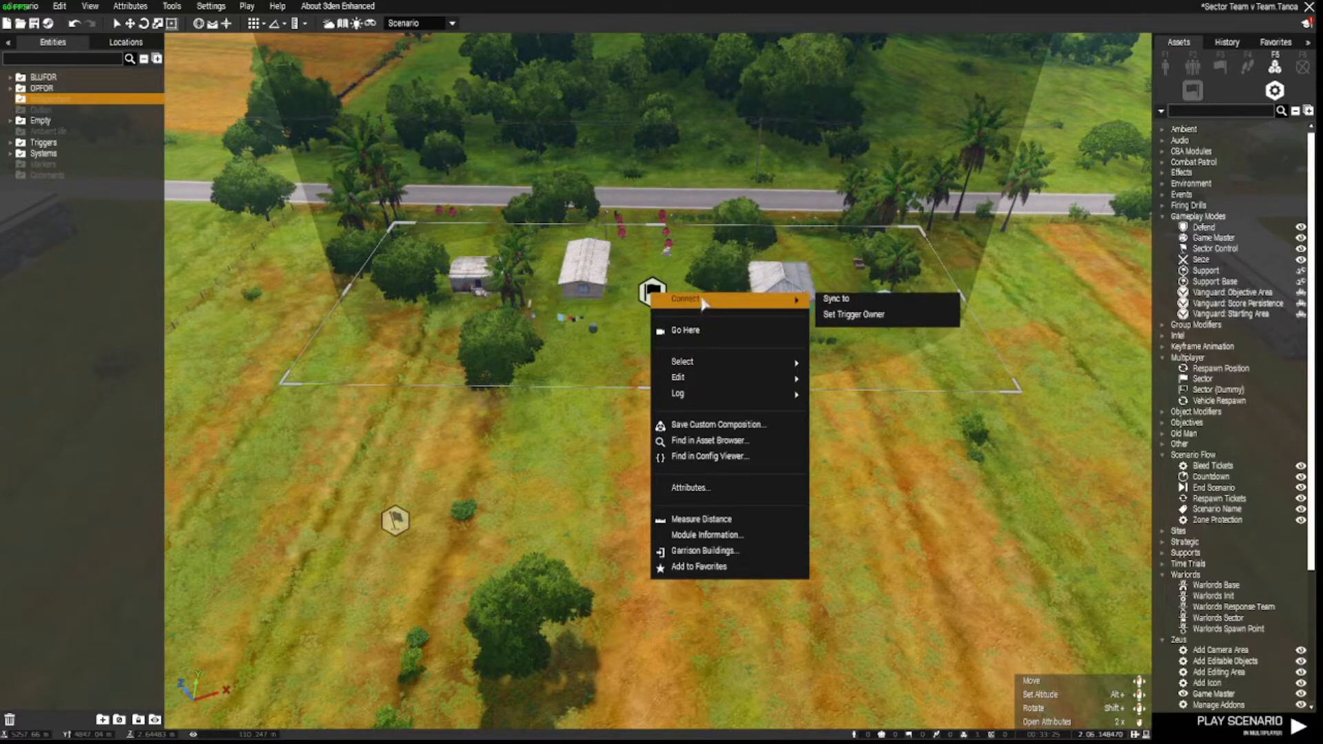
{"action": "left_click", "coordinate": [853, 314]}
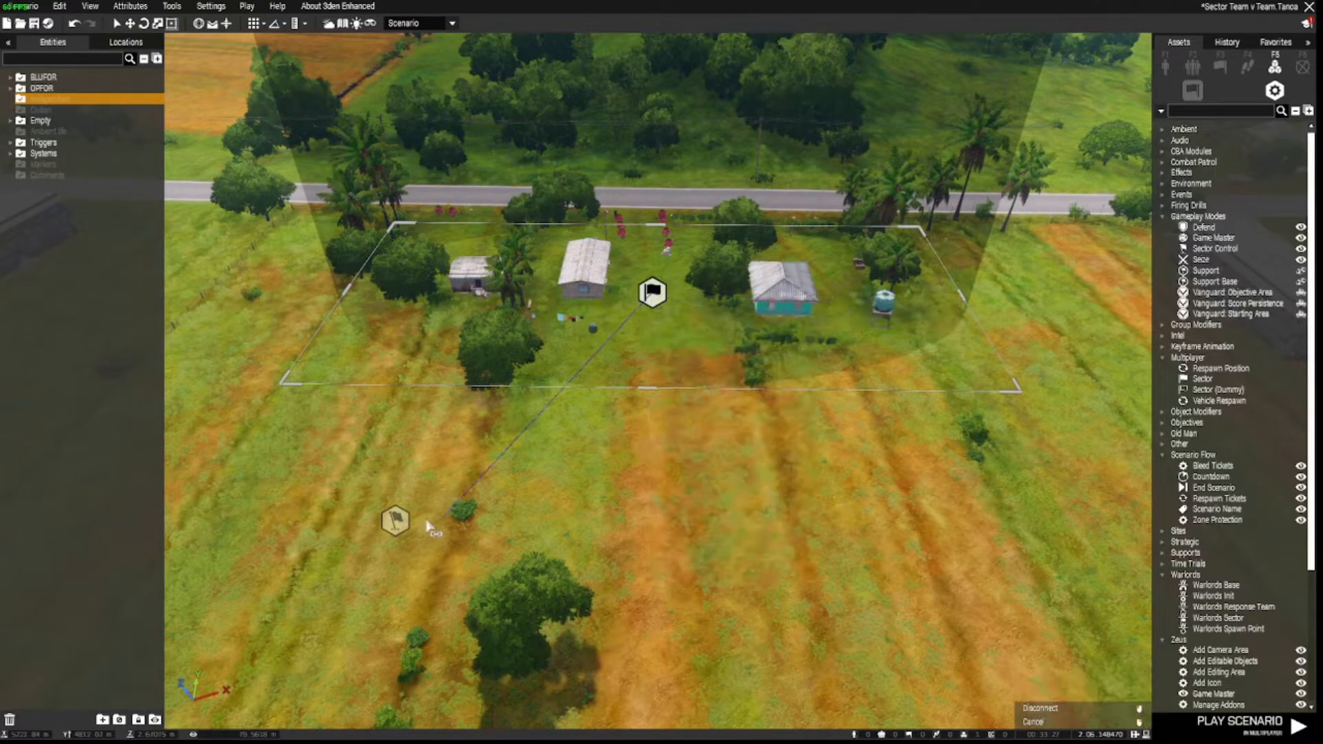
{"action": "left_click", "coordinate": [396, 522]}
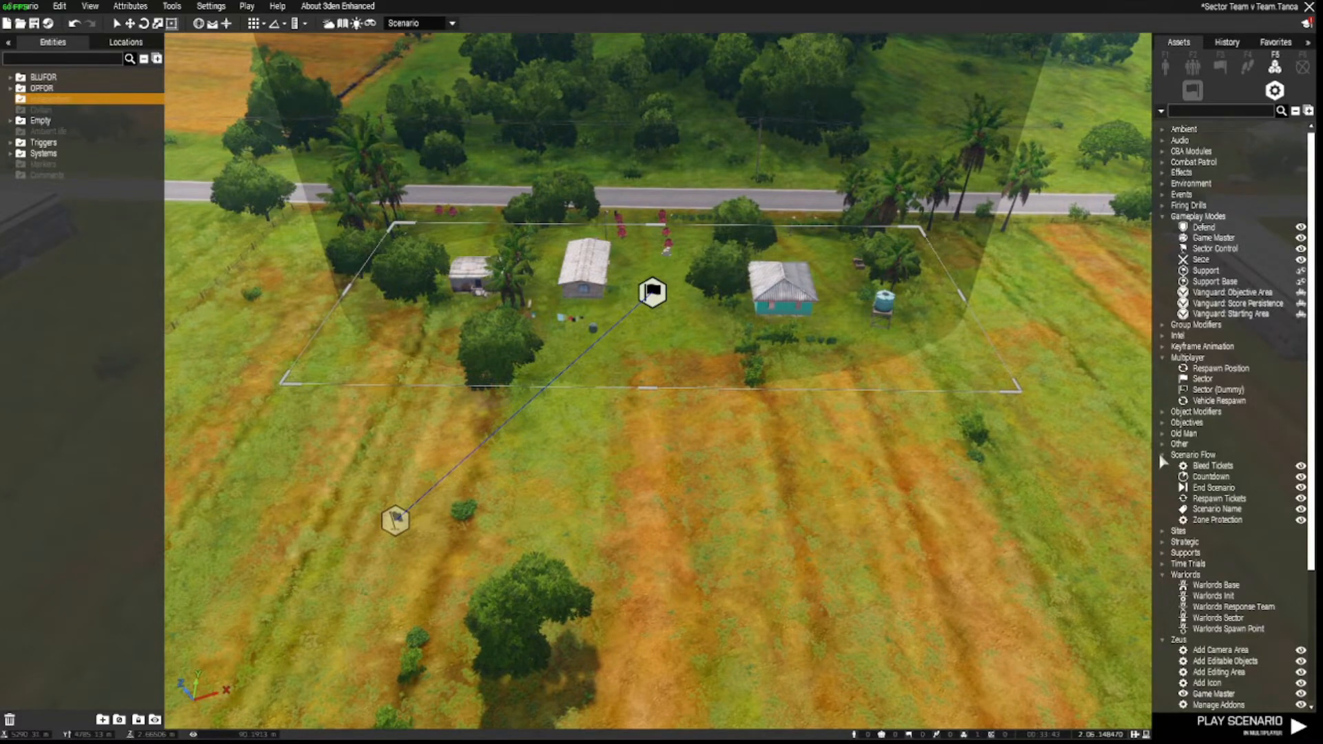
Place Bleed Tickets and Respawn Tickets modules side by side in the field below the village.
{"action": "left_click", "coordinate": [1212, 466]}
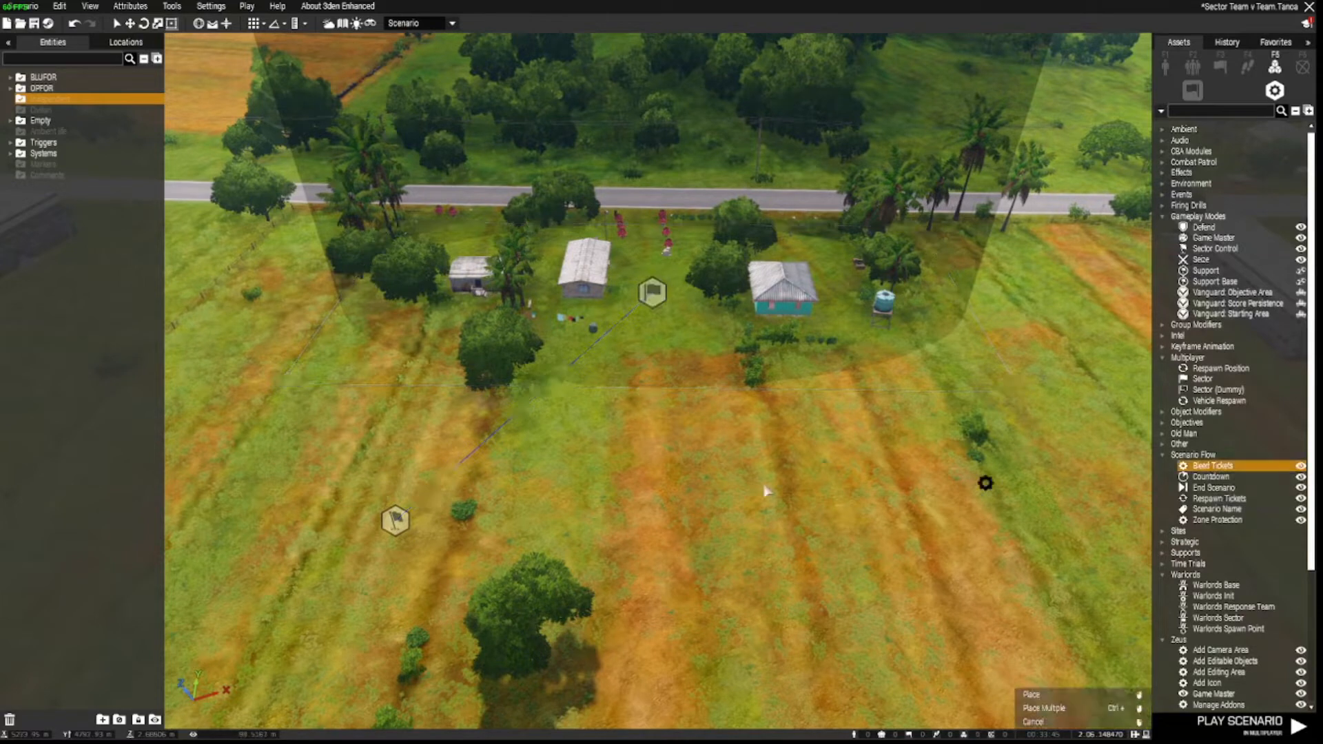
{"action": "left_click", "coordinate": [622, 525]}
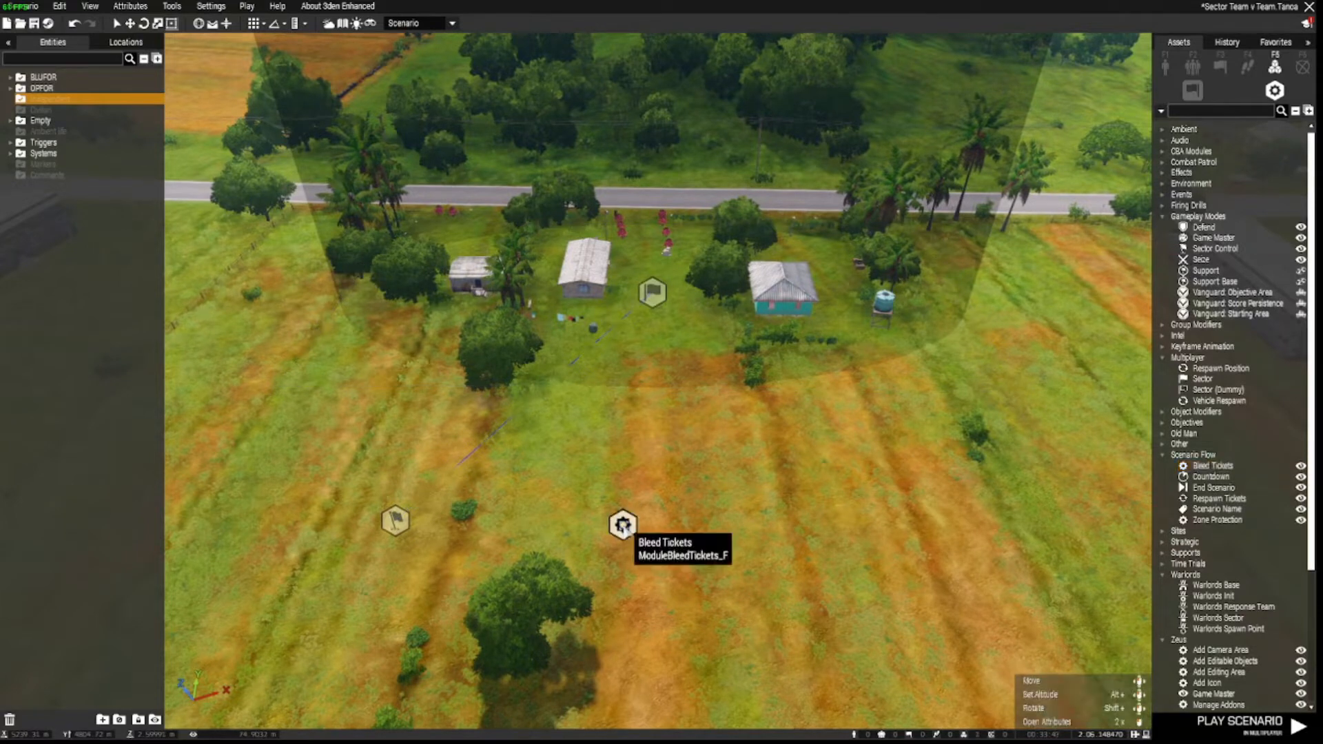
{"action": "left_click", "coordinate": [1218, 498]}
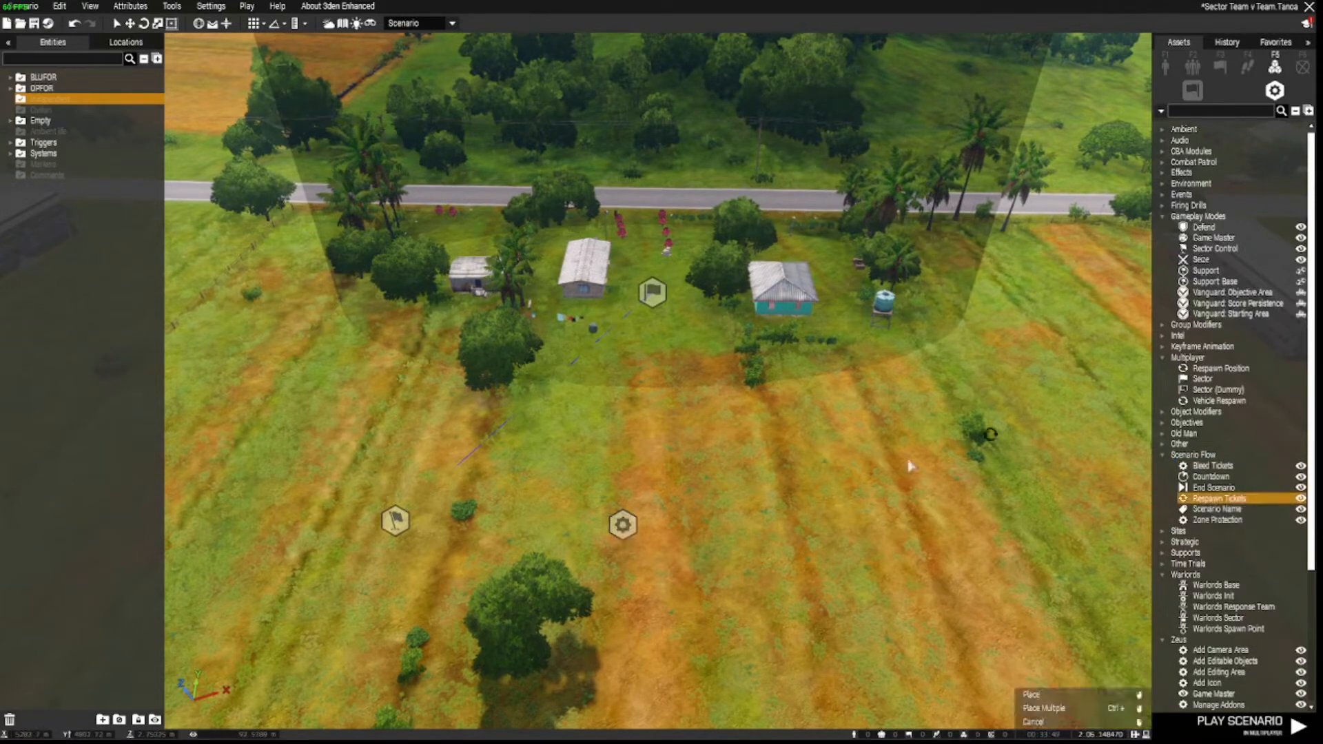
{"action": "left_click", "coordinate": [738, 532]}
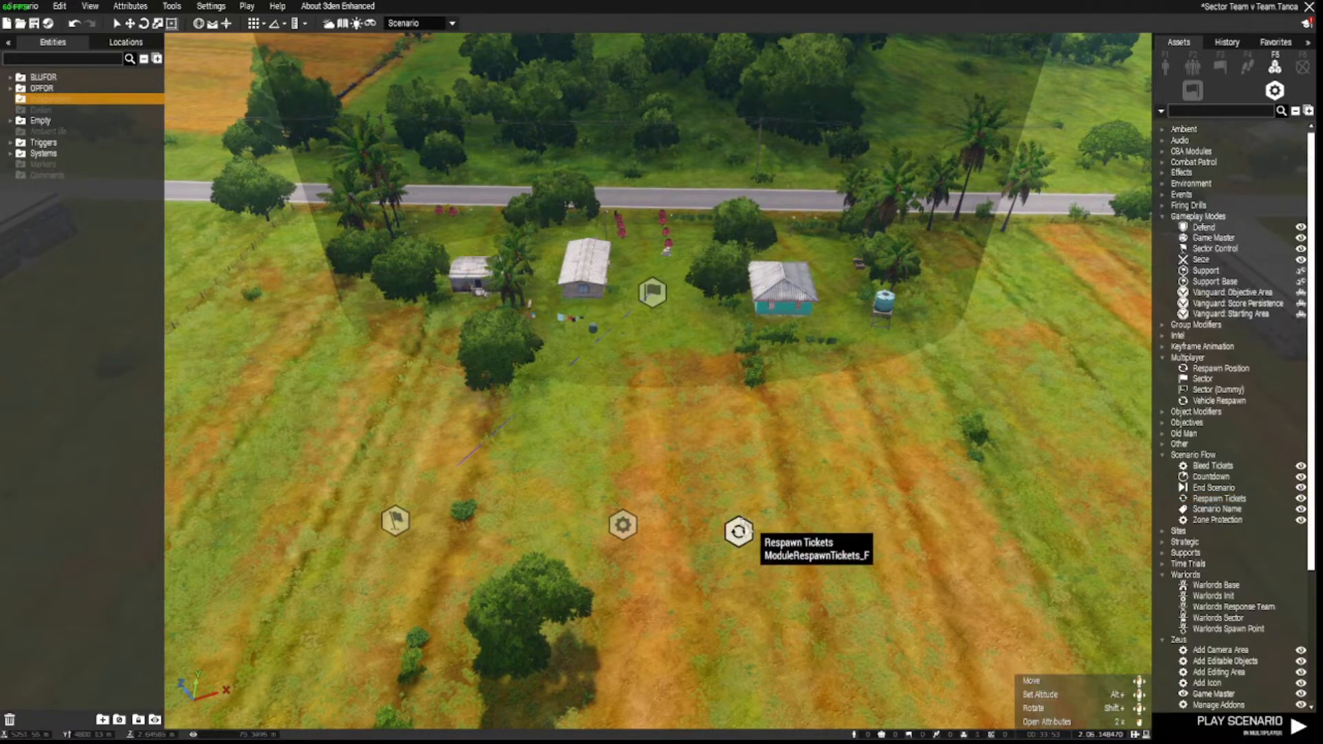
Give the Respawn Tickets module 120 BLUFOR tickets.
{"action": "double_click", "coordinate": [738, 534]}
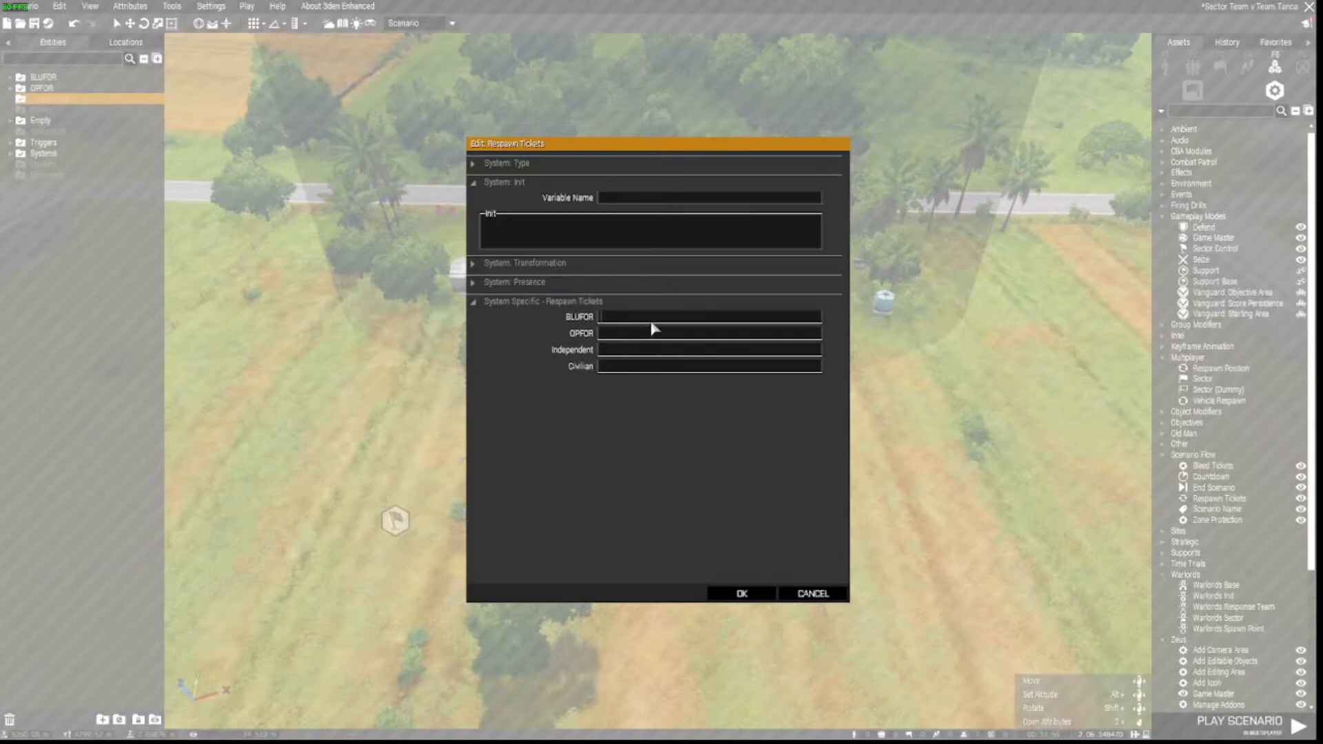
{"action": "type", "text": "120120"}
{"action": "key", "text": "Return"}
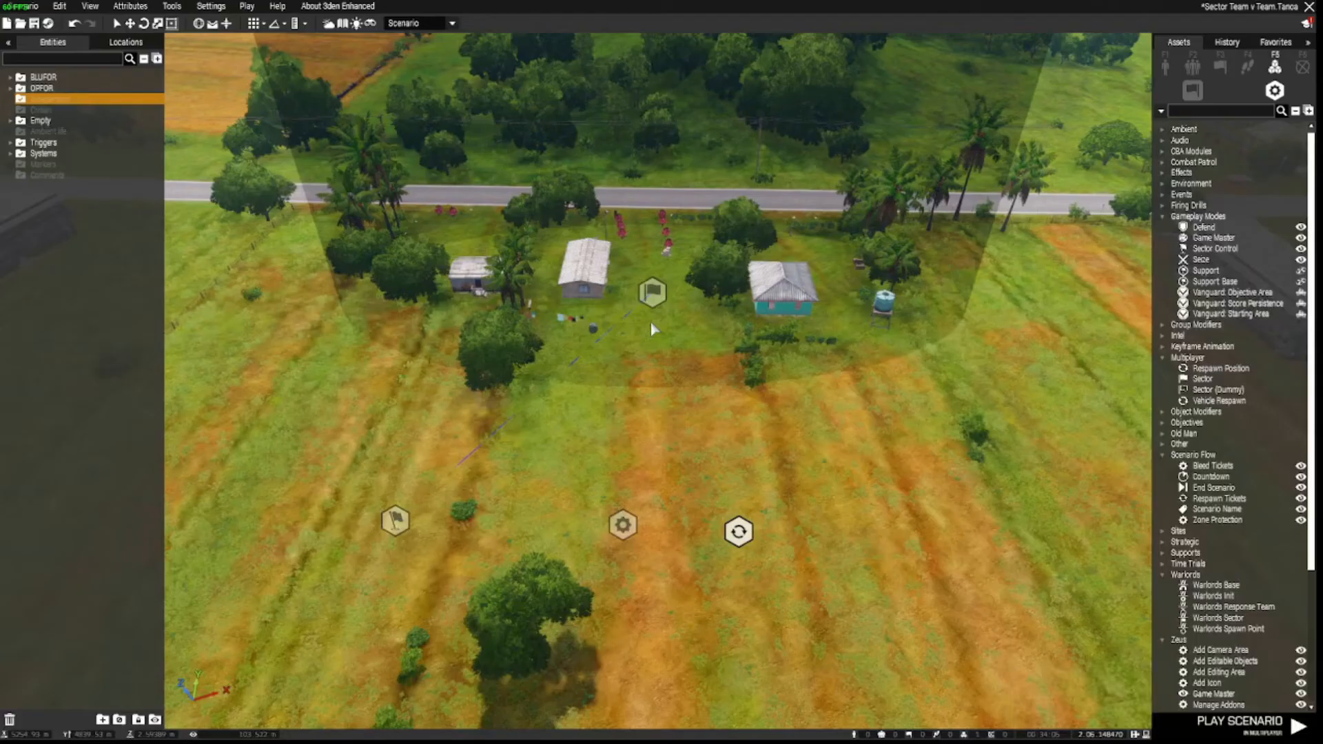
{"action": "left_click_drag", "start_coordinate": [738, 531], "coordinate": [735, 528]}
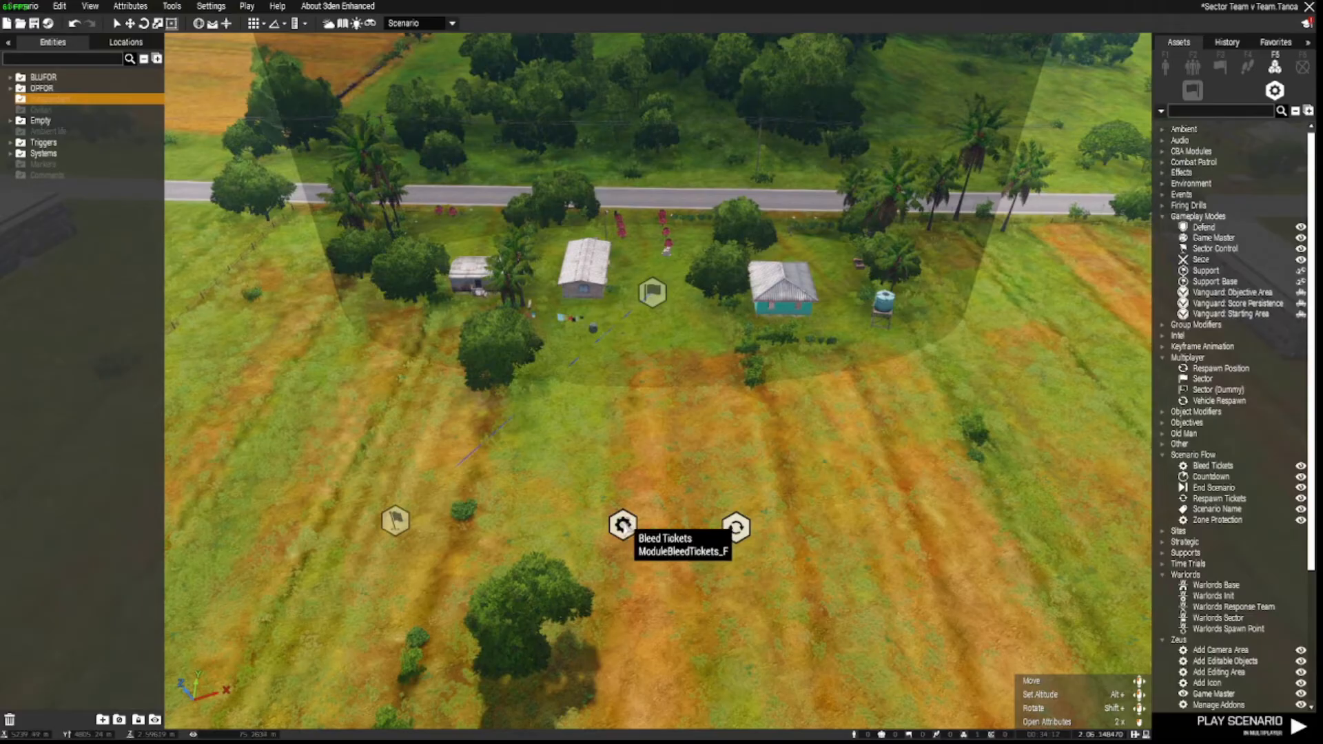
Change Bleed Tickets Delay from 5 to 10 and Tickets from 3 to 1, keeping ratio 0.5.
{"action": "double_click", "coordinate": [622, 525]}
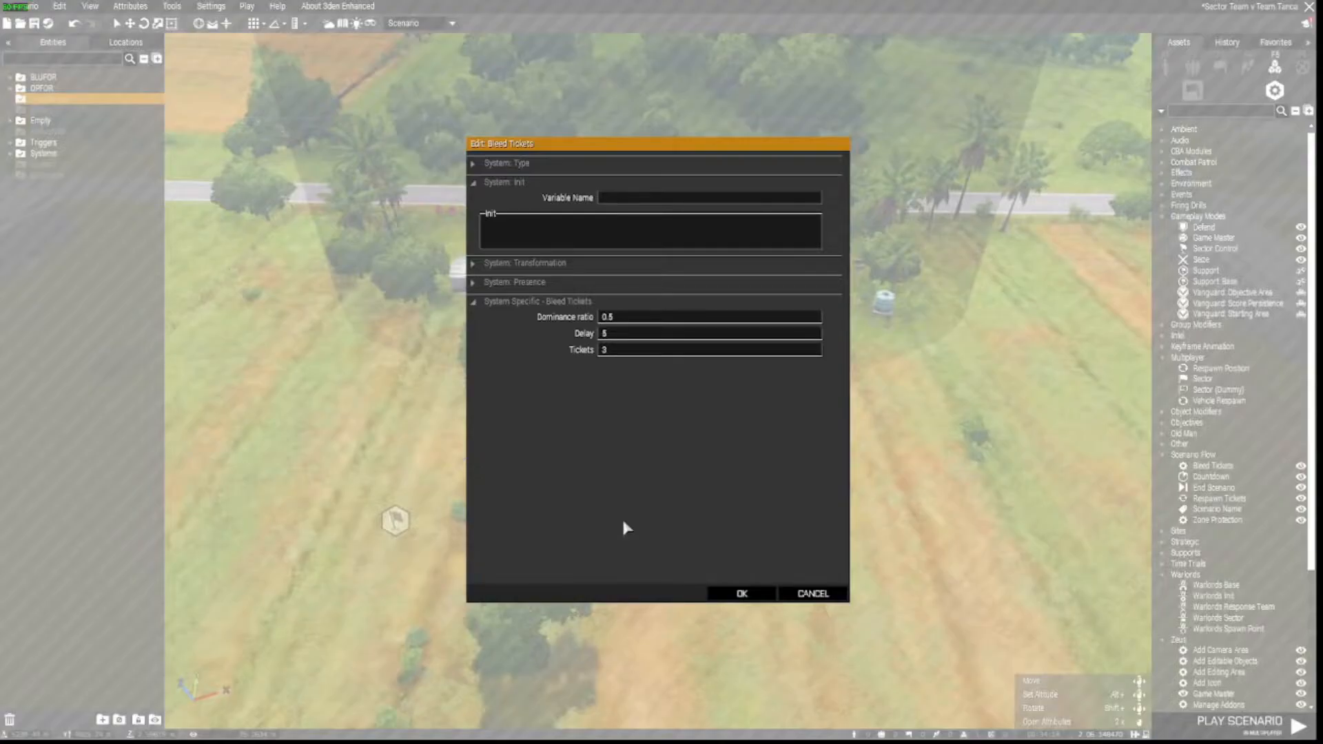
{"action": "mouse_move", "coordinate": [544, 320]}
{"action": "left_click_drag", "start_coordinate": [607, 334], "coordinate": [582, 335]}
{"action": "type", "text": "10"}
{"action": "mouse_move", "coordinate": [579, 350]}
{"action": "left_click", "coordinate": [612, 350]}
{"action": "type", "text": "1"}
{"action": "left_click", "coordinate": [741, 594]}
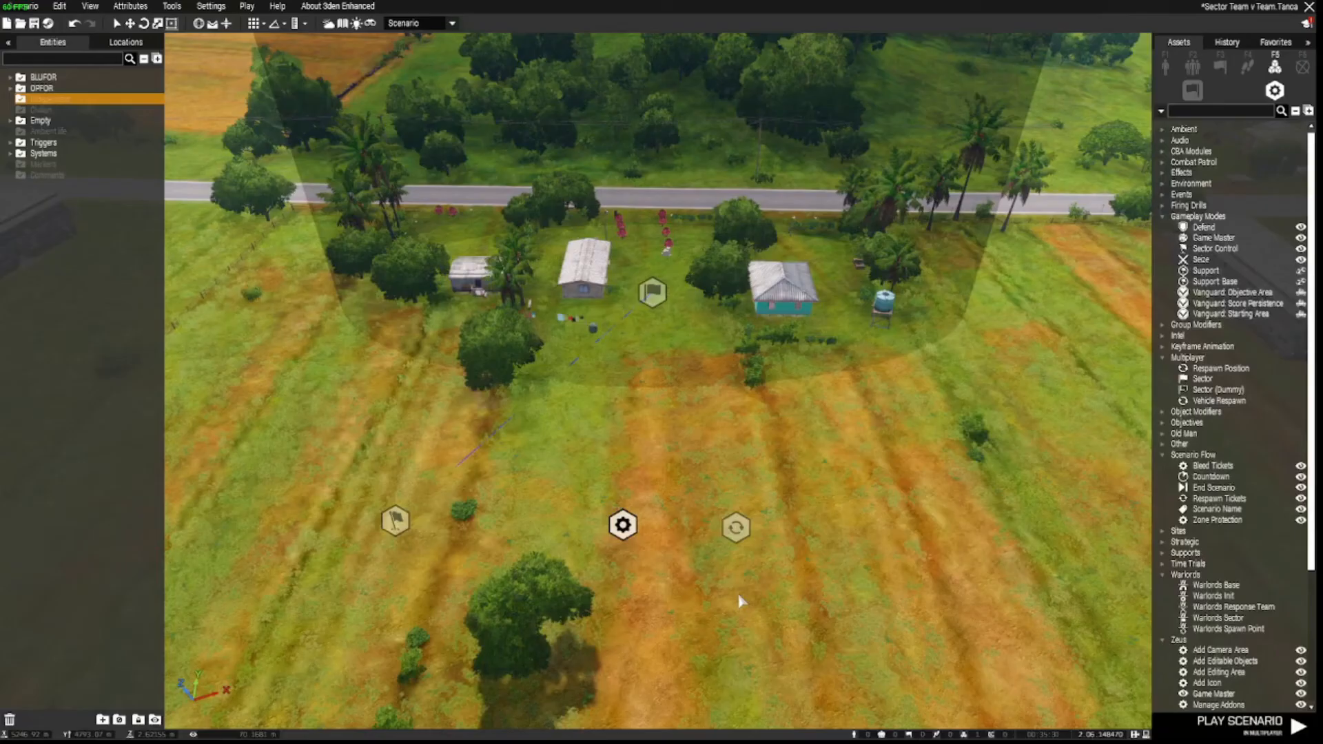
{"action": "double_click", "coordinate": [734, 527]}
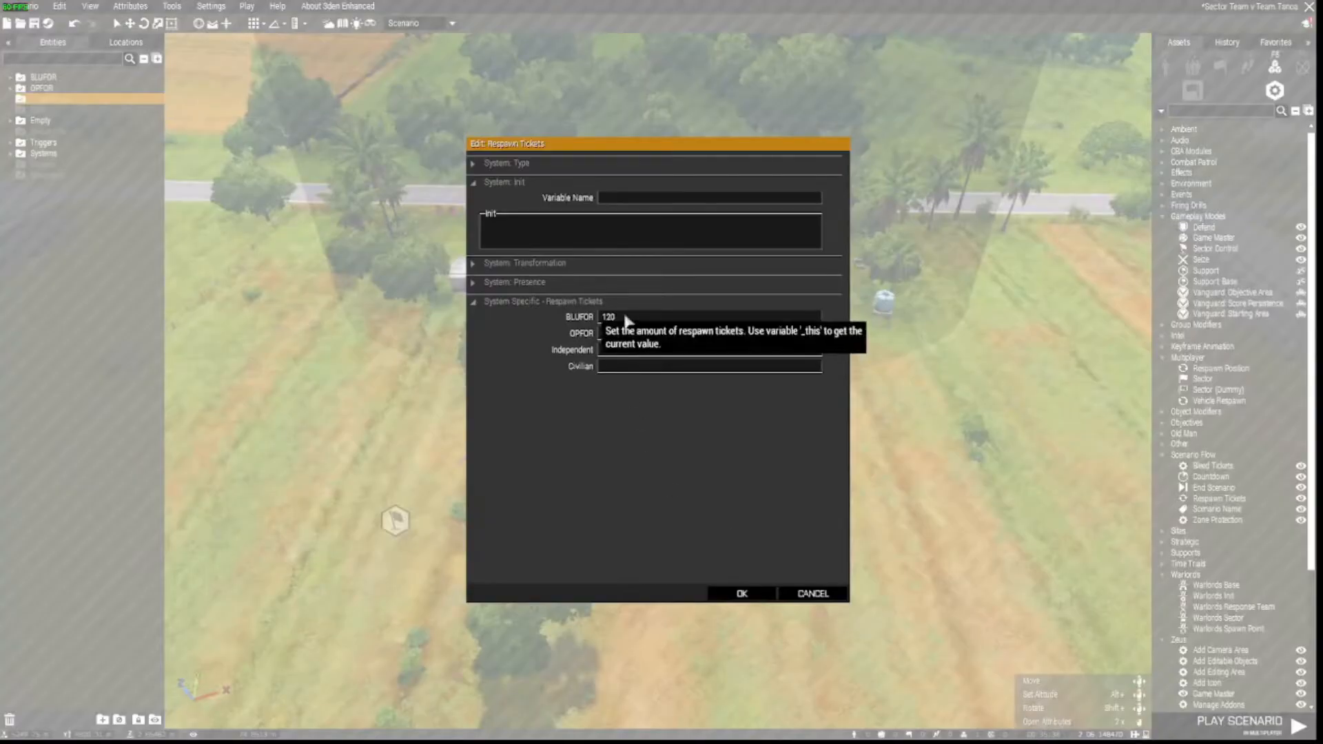
{"action": "left_click", "coordinate": [755, 593]}
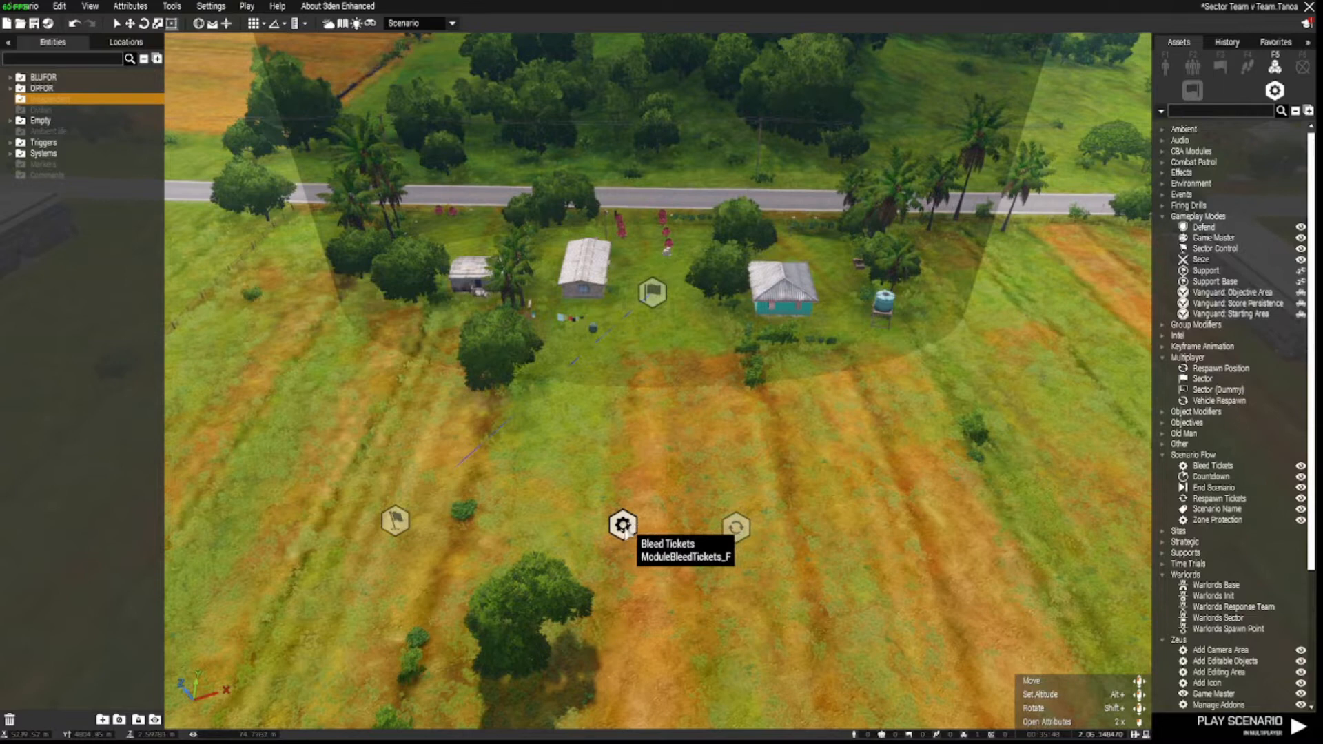
Place BLUFOR and OPFOR side logics in the field, then box-select both.
{"action": "left_click", "coordinate": [1190, 88]}
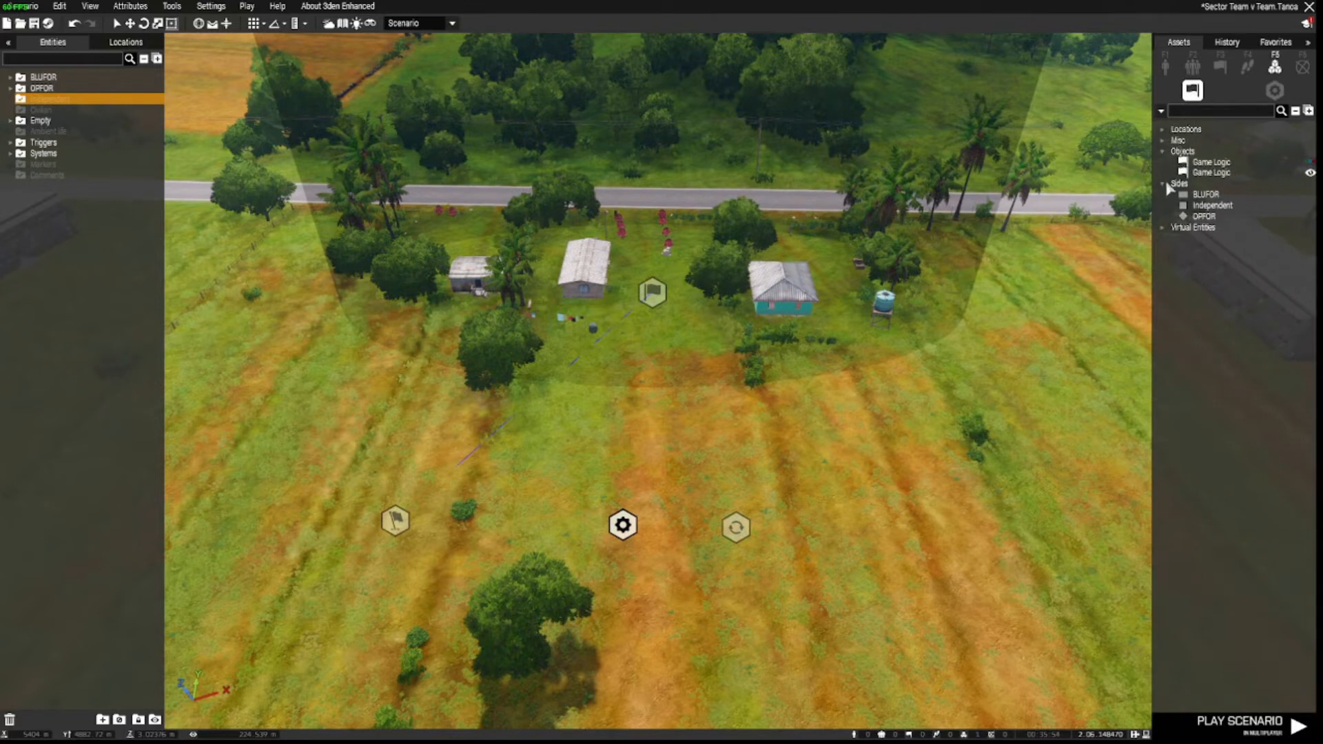
{"action": "left_click", "coordinate": [1205, 194]}
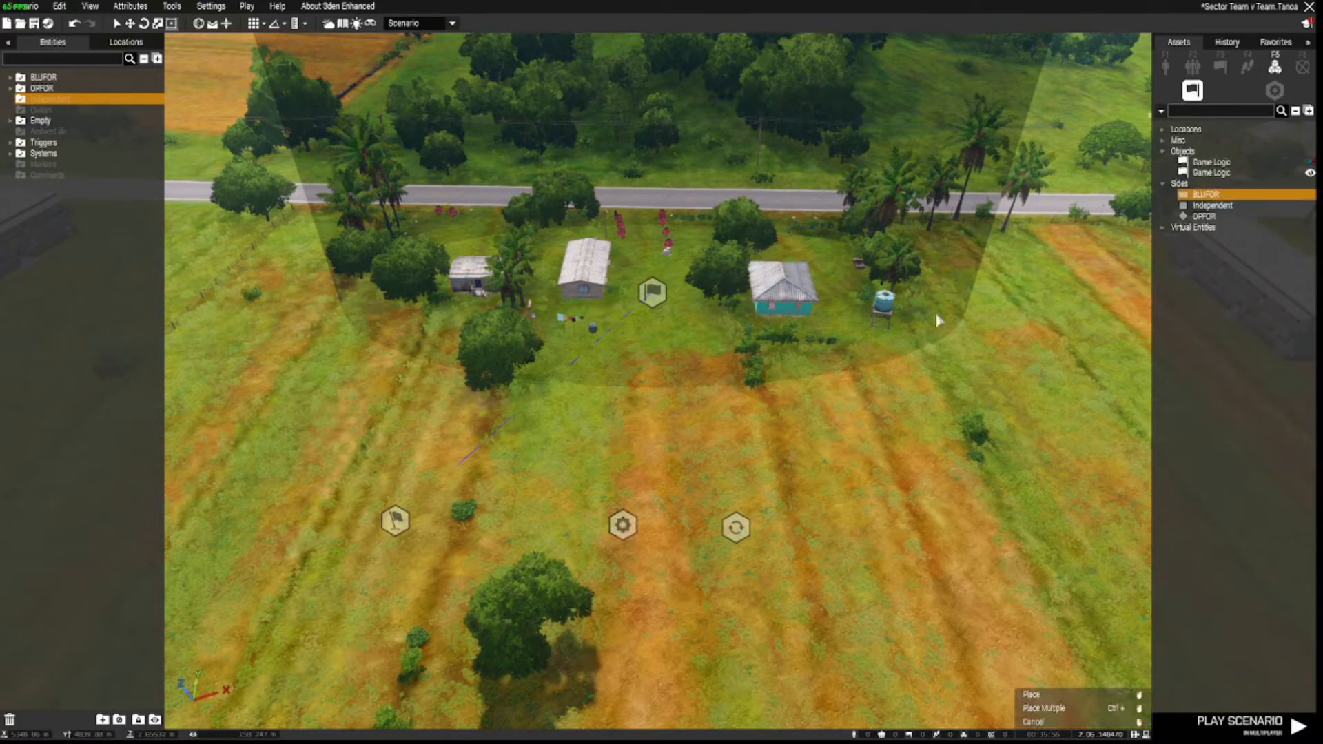
{"action": "left_click", "coordinate": [519, 508]}
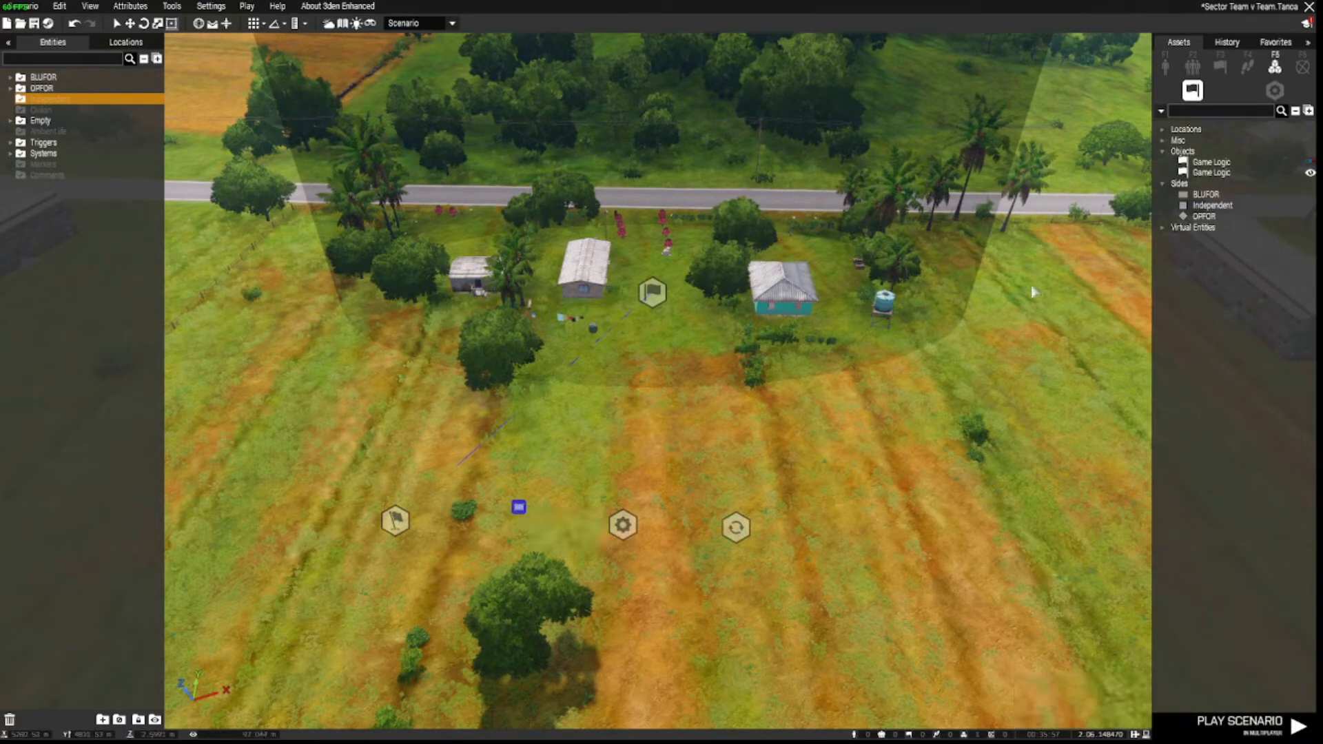
{"action": "left_click", "coordinate": [1204, 215]}
{"action": "left_click", "coordinate": [510, 532]}
{"action": "left_click_drag", "start_coordinate": [475, 476], "coordinate": [543, 555]}
Sync the side logic entities to the Sector Control module.
{"action": "right_click", "coordinate": [521, 513]}
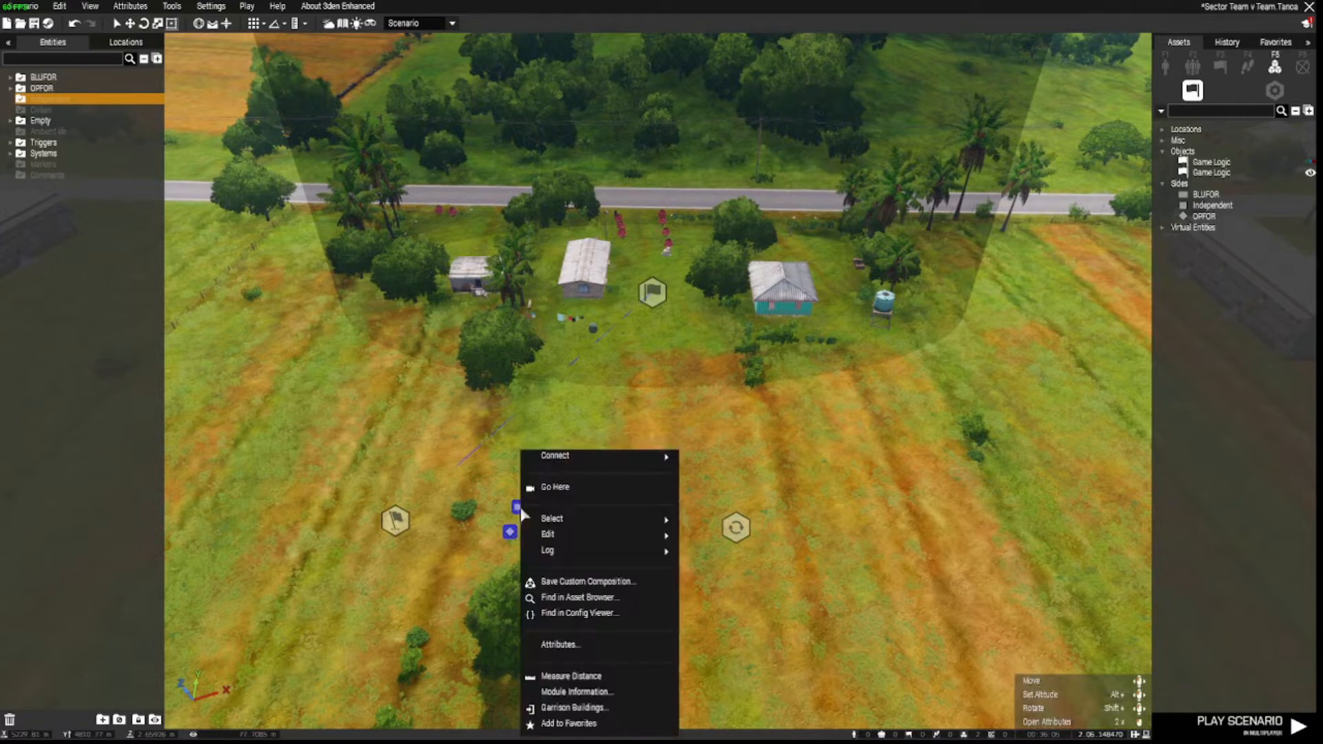
{"action": "mouse_move", "coordinate": [559, 456]}
{"action": "left_click", "coordinate": [713, 455]}
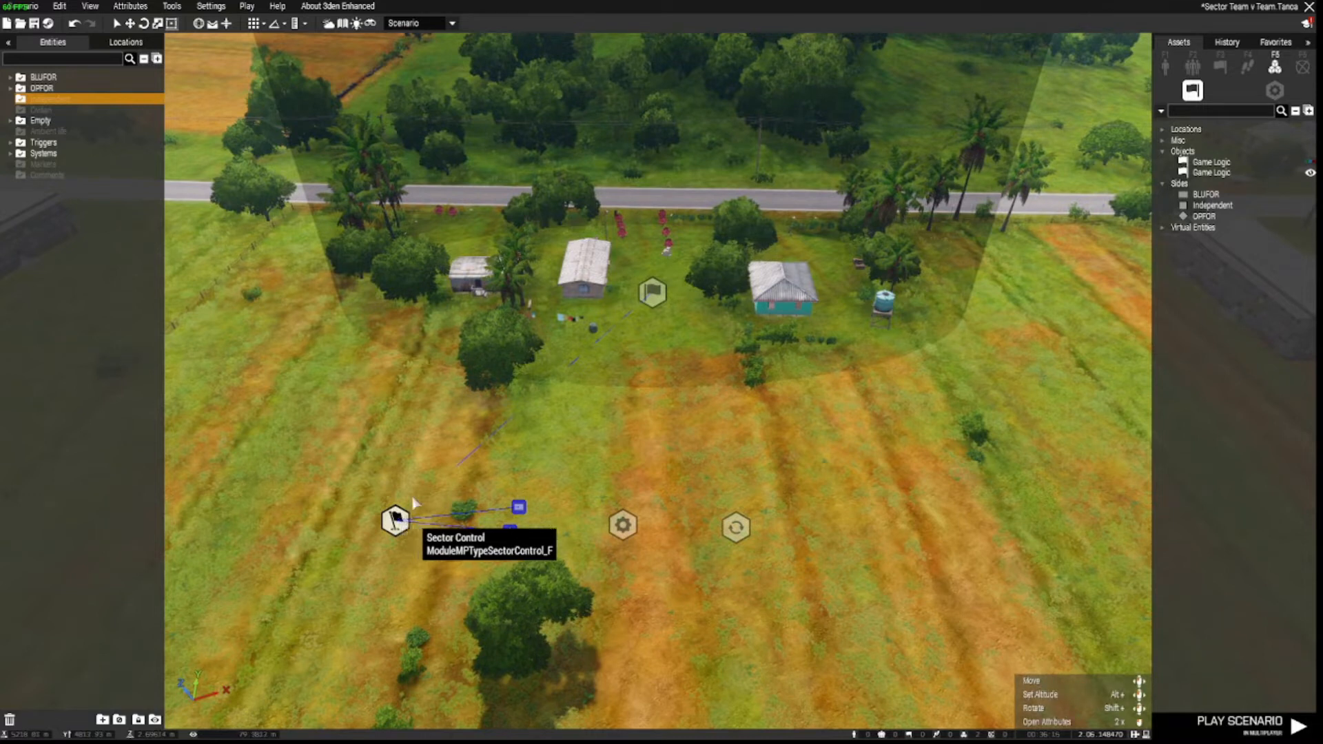
{"action": "left_click", "coordinate": [398, 522]}
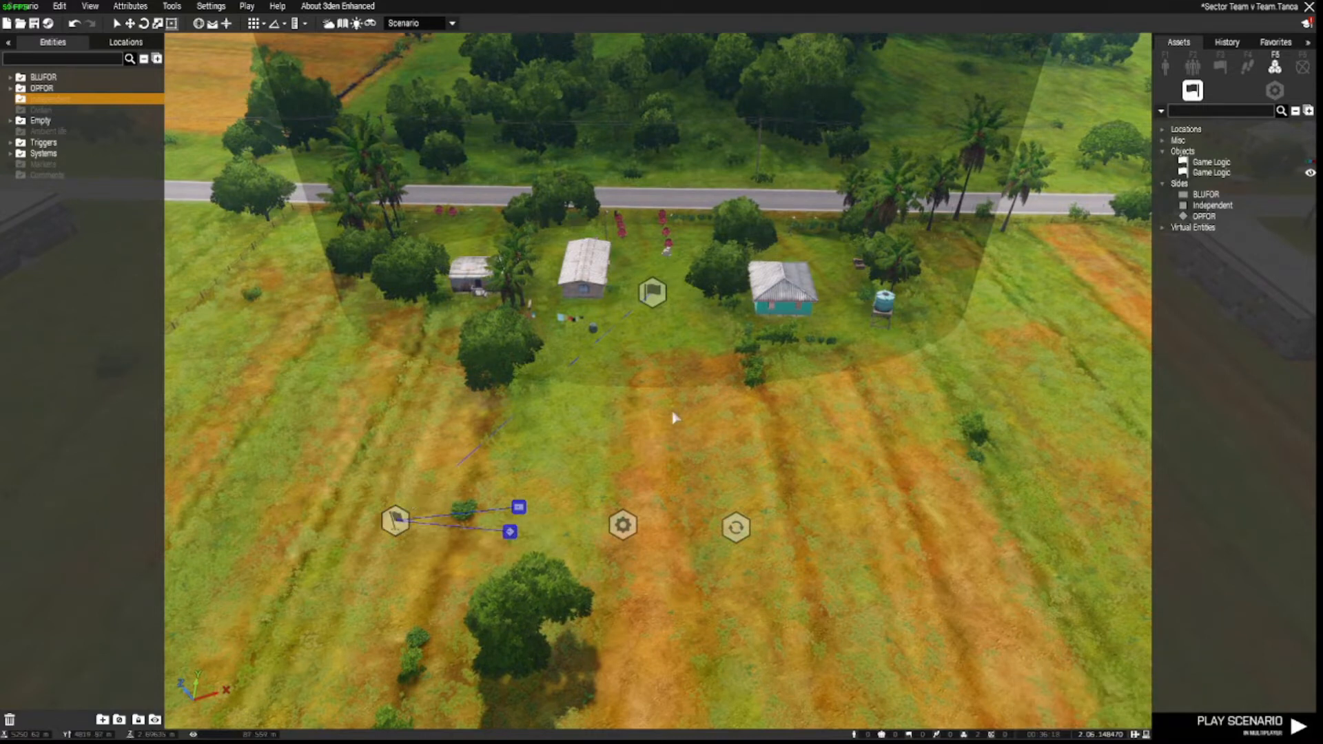
{"action": "scroll", "coordinate": [731, 536], "scroll_direction": "up", "scroll_amount": 2}
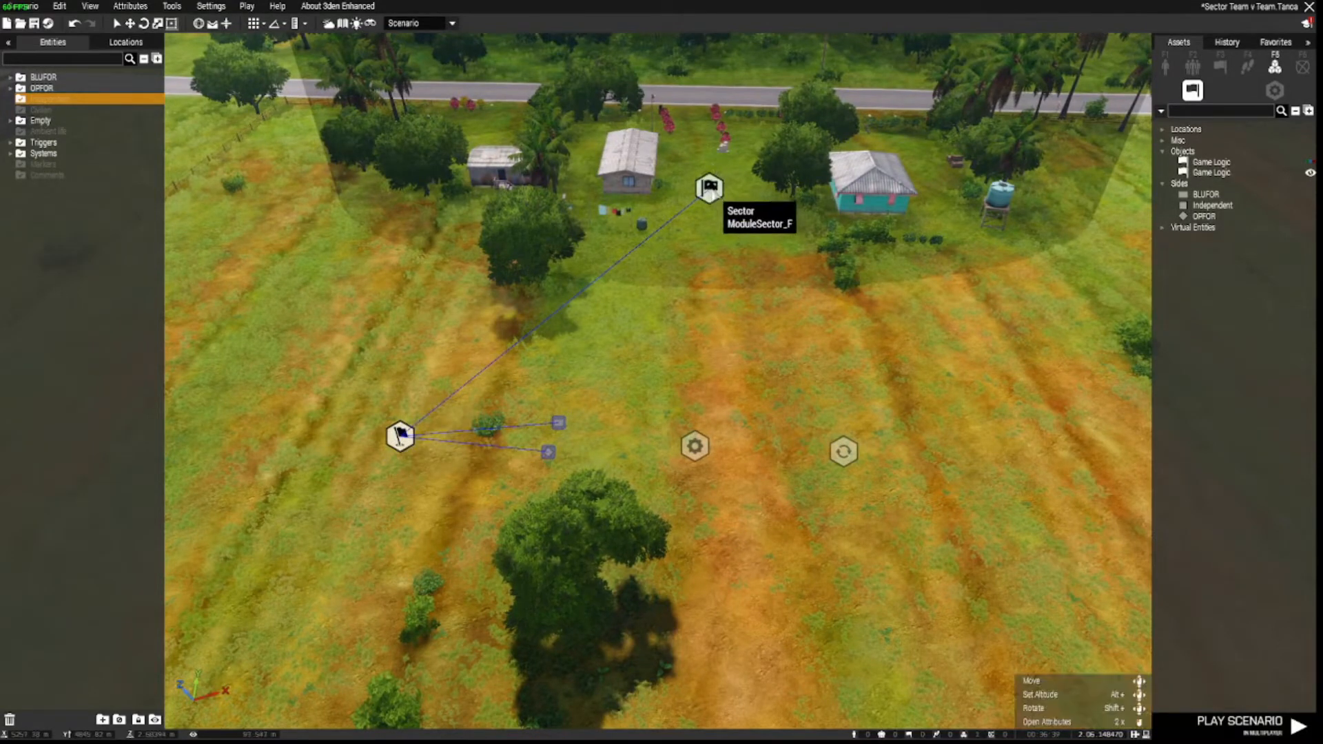
{"action": "left_click", "coordinate": [710, 188]}
Sync both BLUFOR and OPFOR side logics to the Bleed Tickets module.
{"action": "left_click_drag", "start_coordinate": [525, 390], "coordinate": [618, 503]}
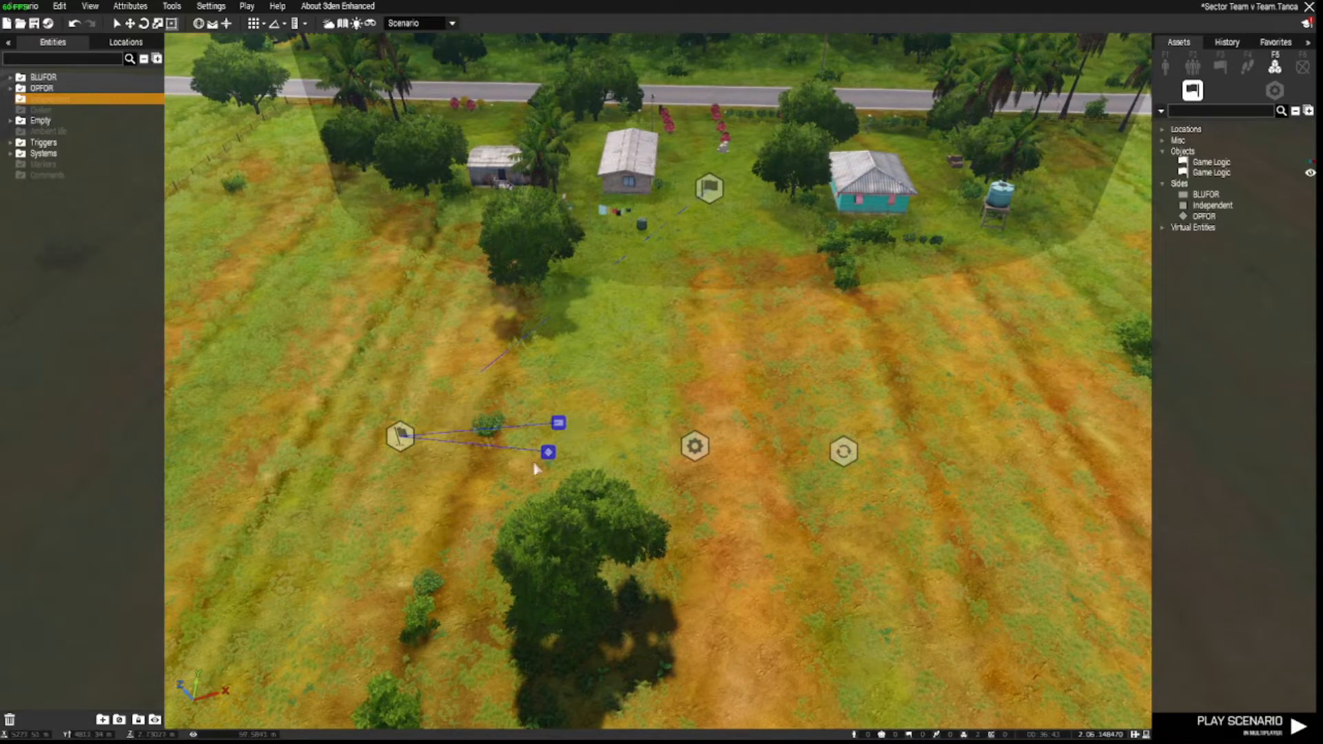
{"action": "right_click", "coordinate": [559, 422]}
{"action": "mouse_move", "coordinate": [585, 457]}
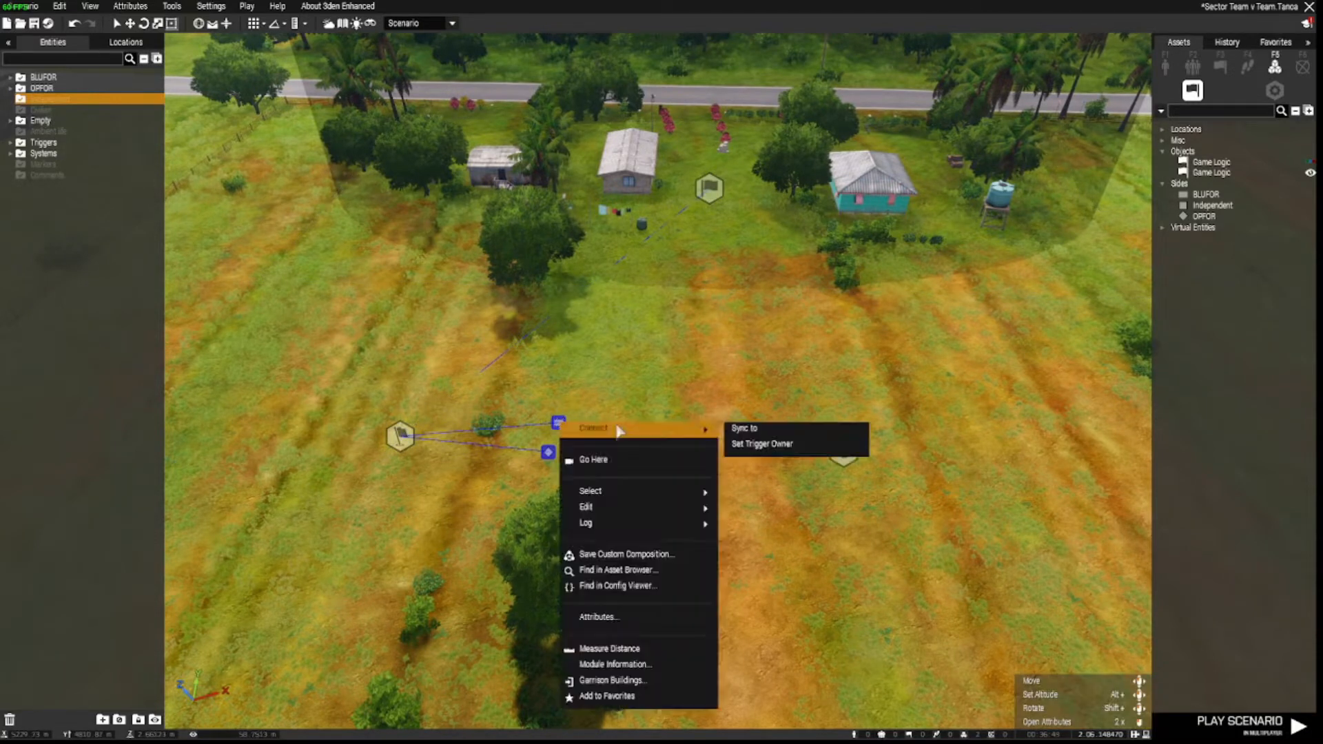
{"action": "left_click", "coordinate": [740, 432]}
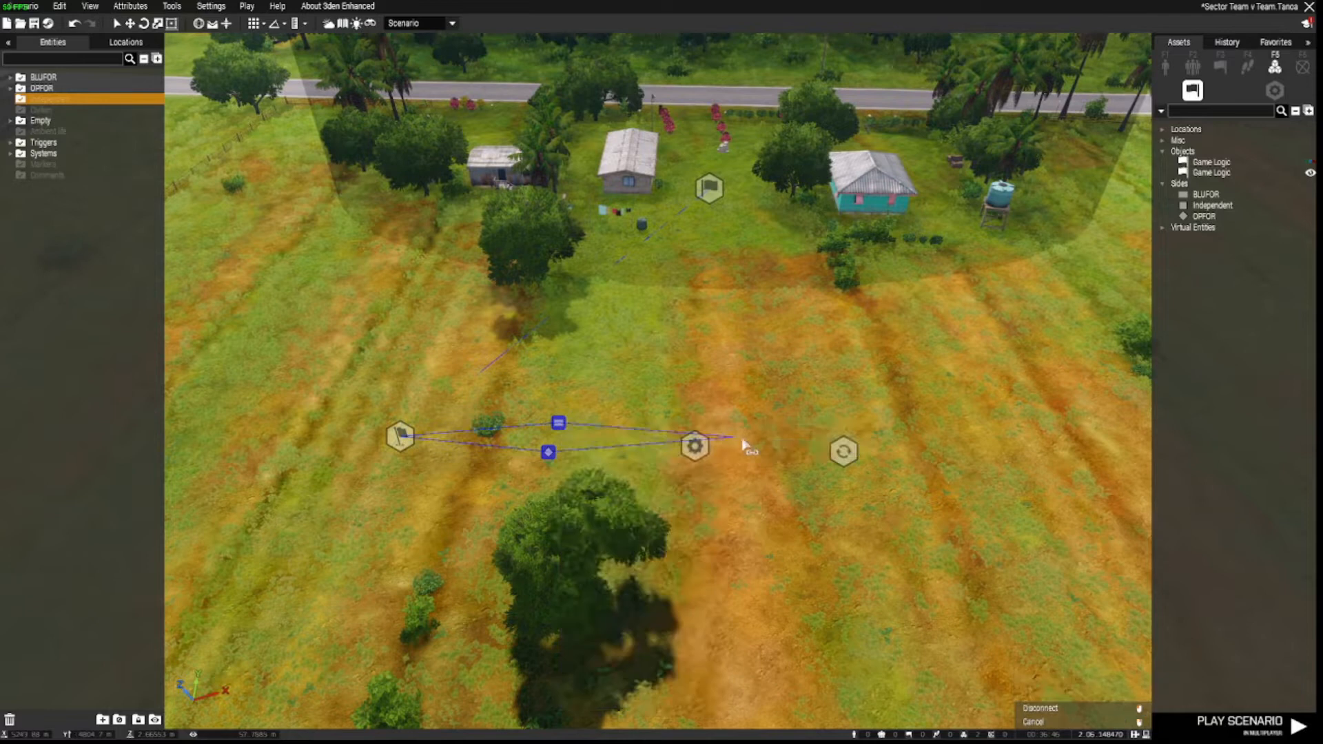
{"action": "left_click", "coordinate": [704, 455]}
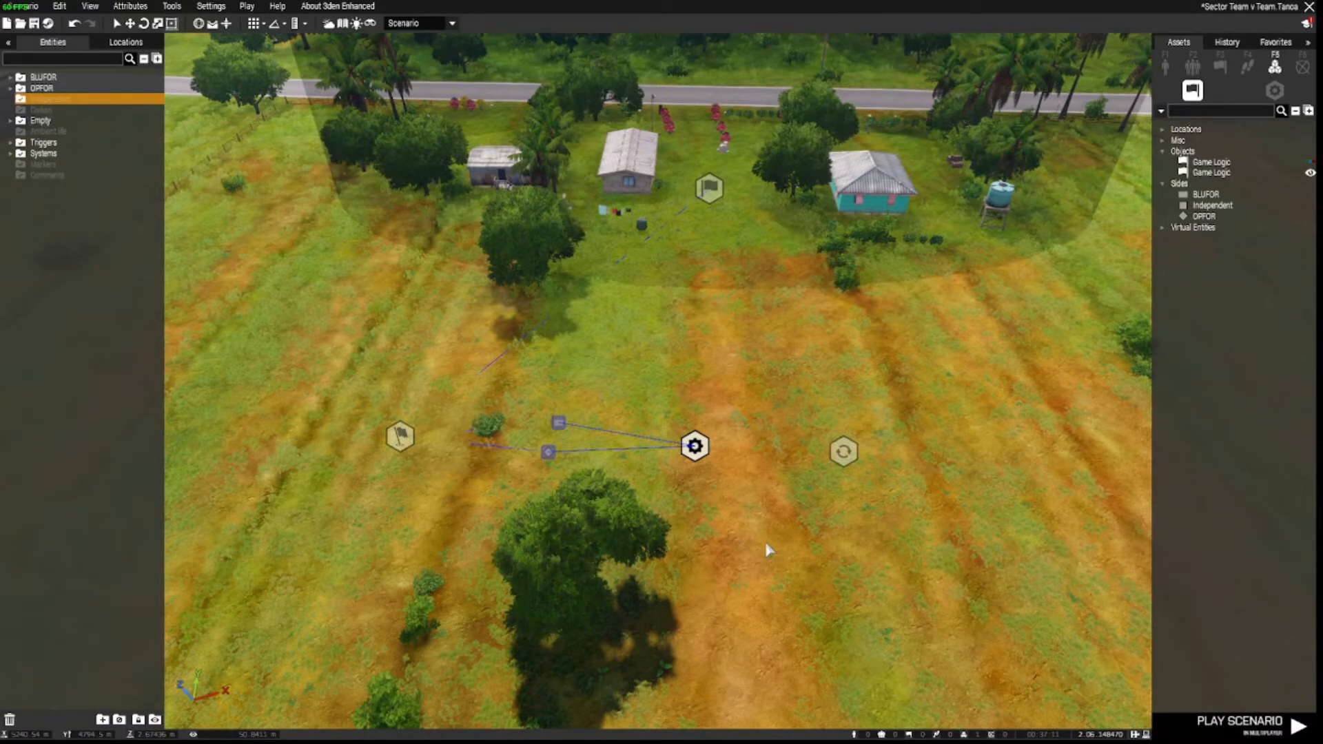
{"action": "right_click_drag", "start_coordinate": [923, 519], "coordinate": [1076, 518]}
{"action": "right_click_drag", "start_coordinate": [648, 577], "coordinate": [714, 578]}
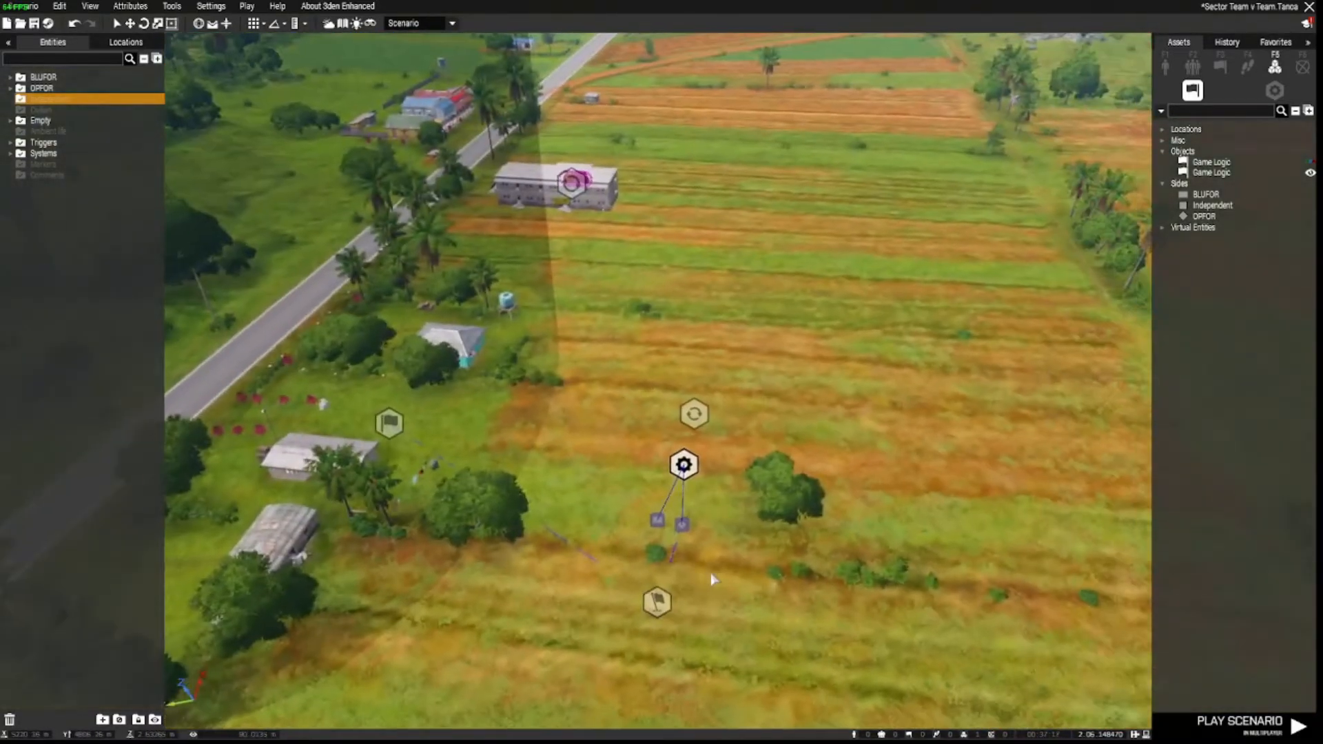
{"action": "key", "text": "s"}
{"action": "key", "text": "a"}
{"action": "right_click_drag", "start_coordinate": [715, 577], "coordinate": [719, 576]}
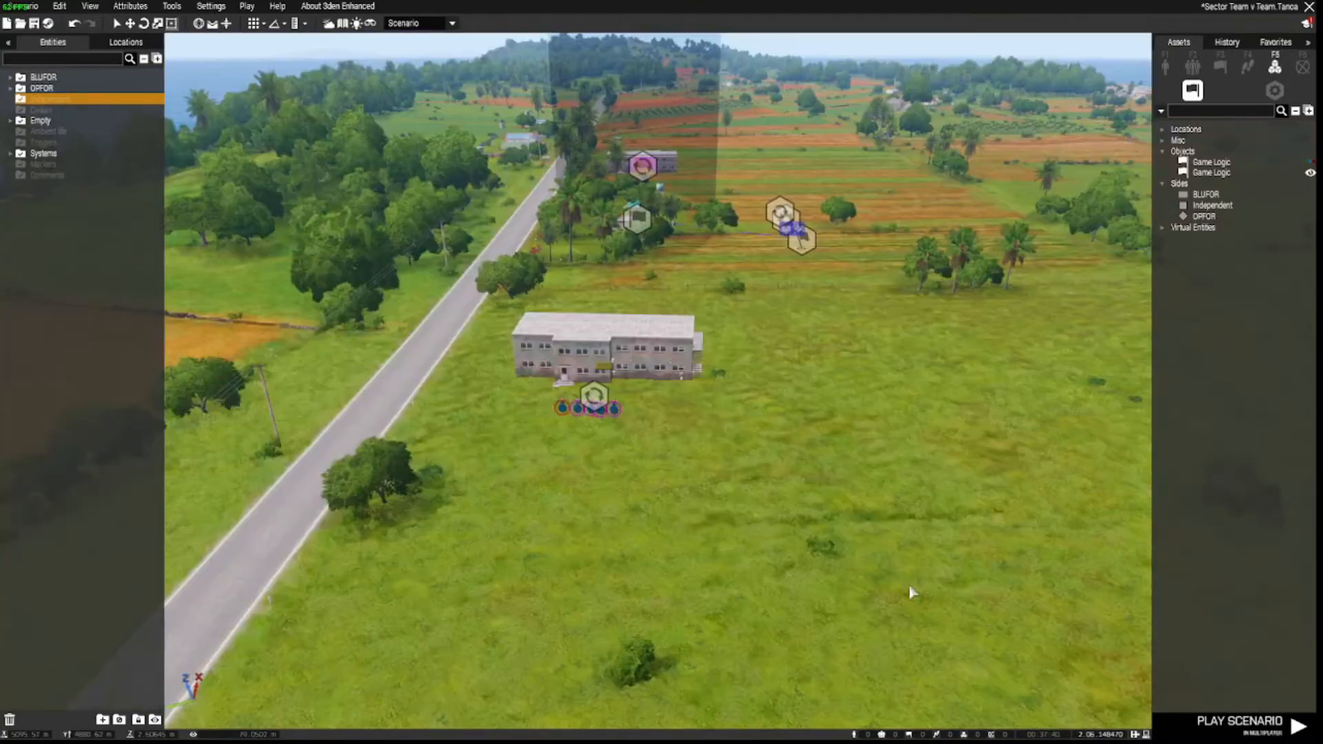
{"action": "key", "text": "w"}
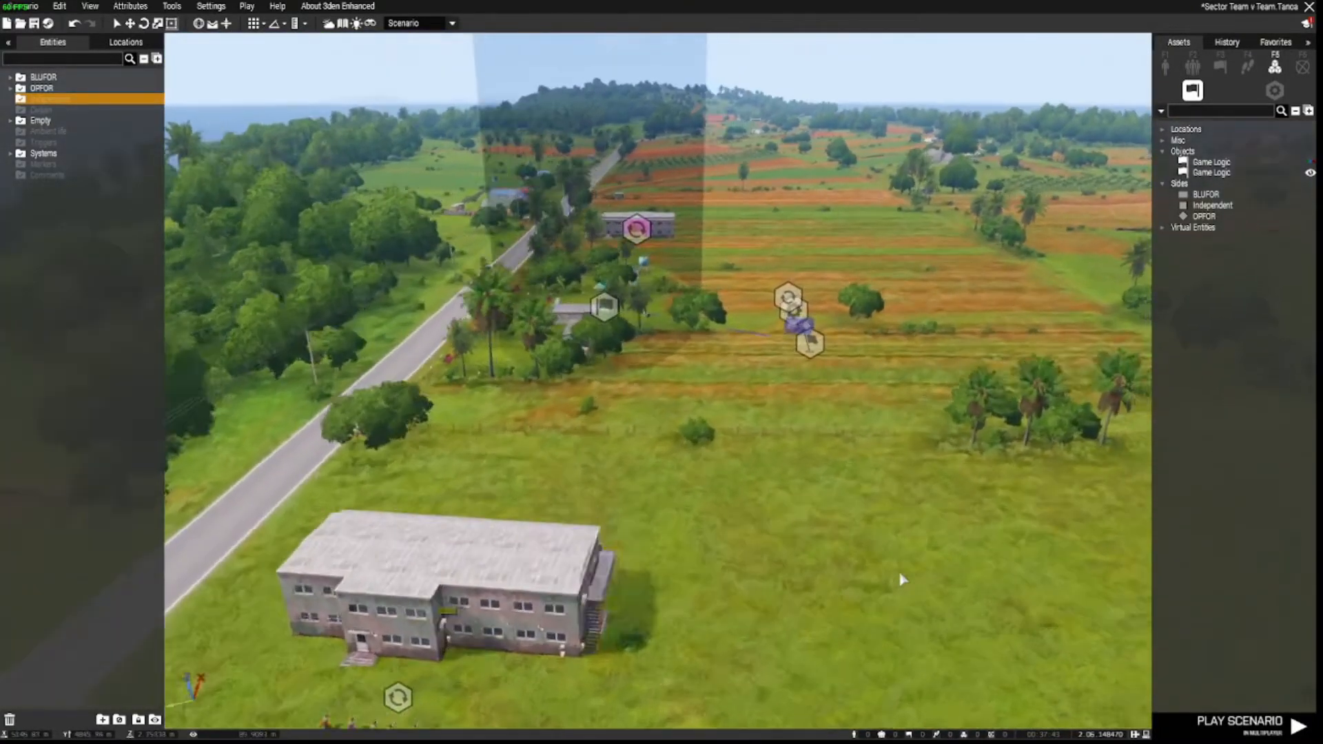
{"action": "key", "text": "a"}
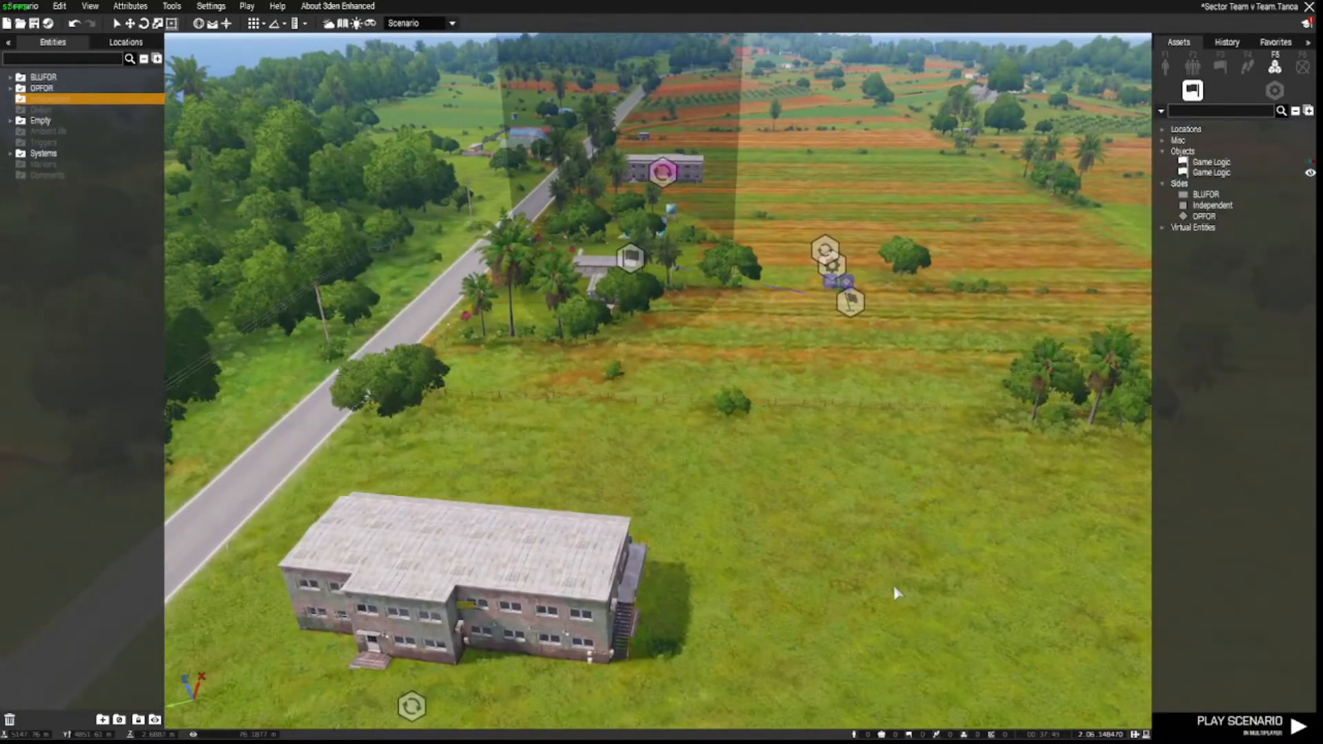
Set Game Type to Sector Control and Respawn on Custom Position with a 1-second delay.
{"action": "left_click", "coordinate": [131, 9]}
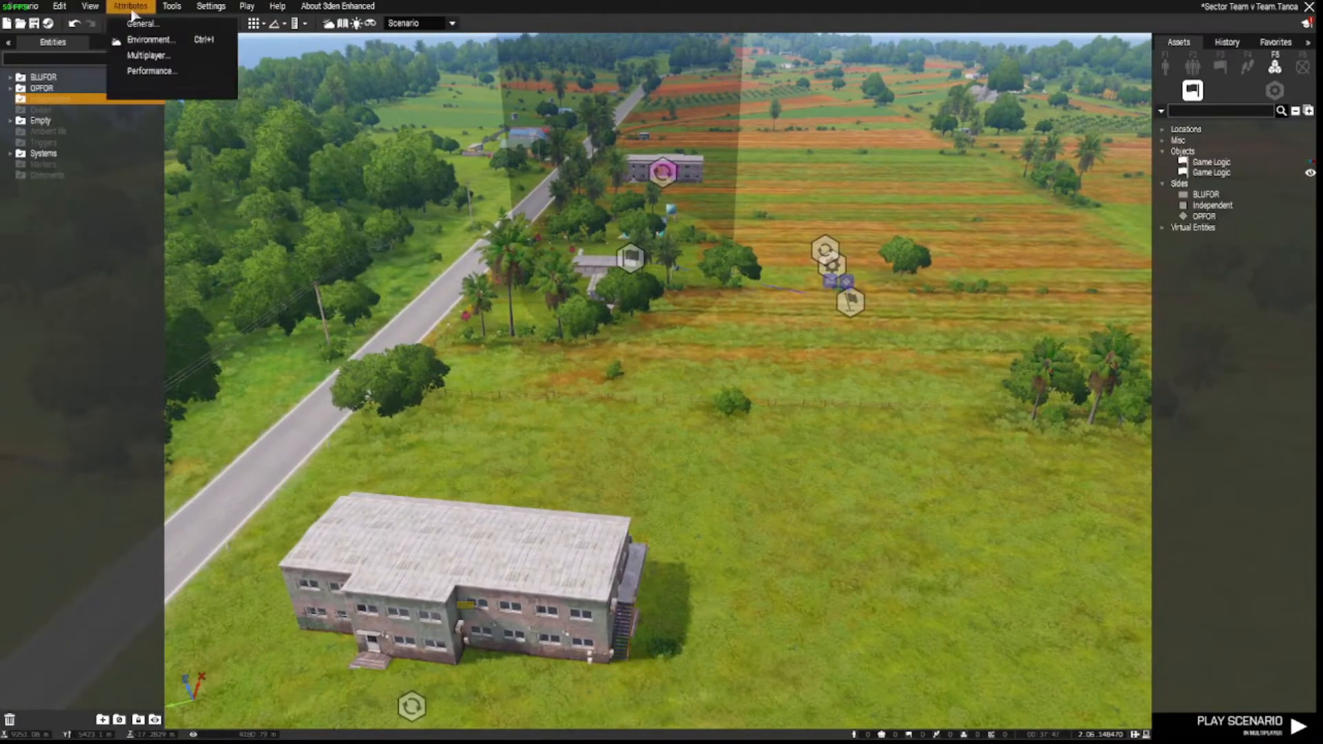
{"action": "left_click", "coordinate": [148, 55]}
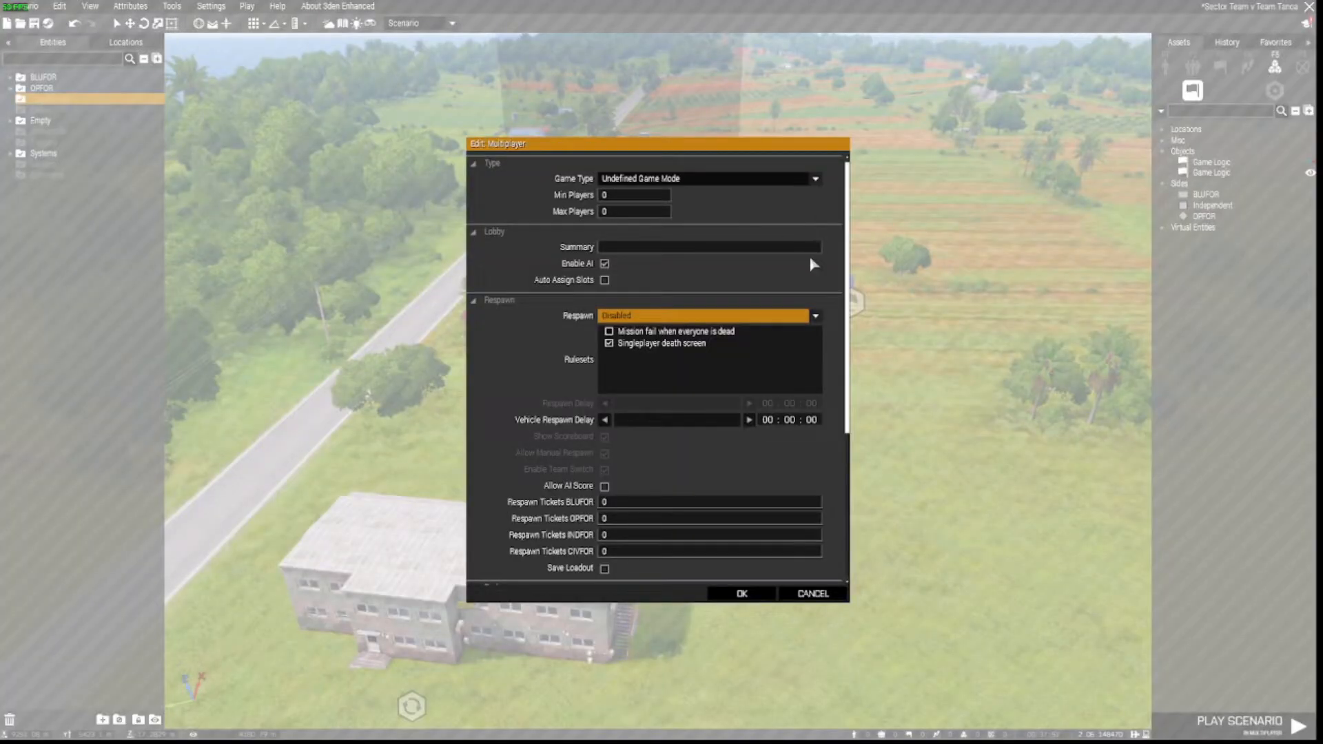
{"action": "left_click", "coordinate": [816, 180]}
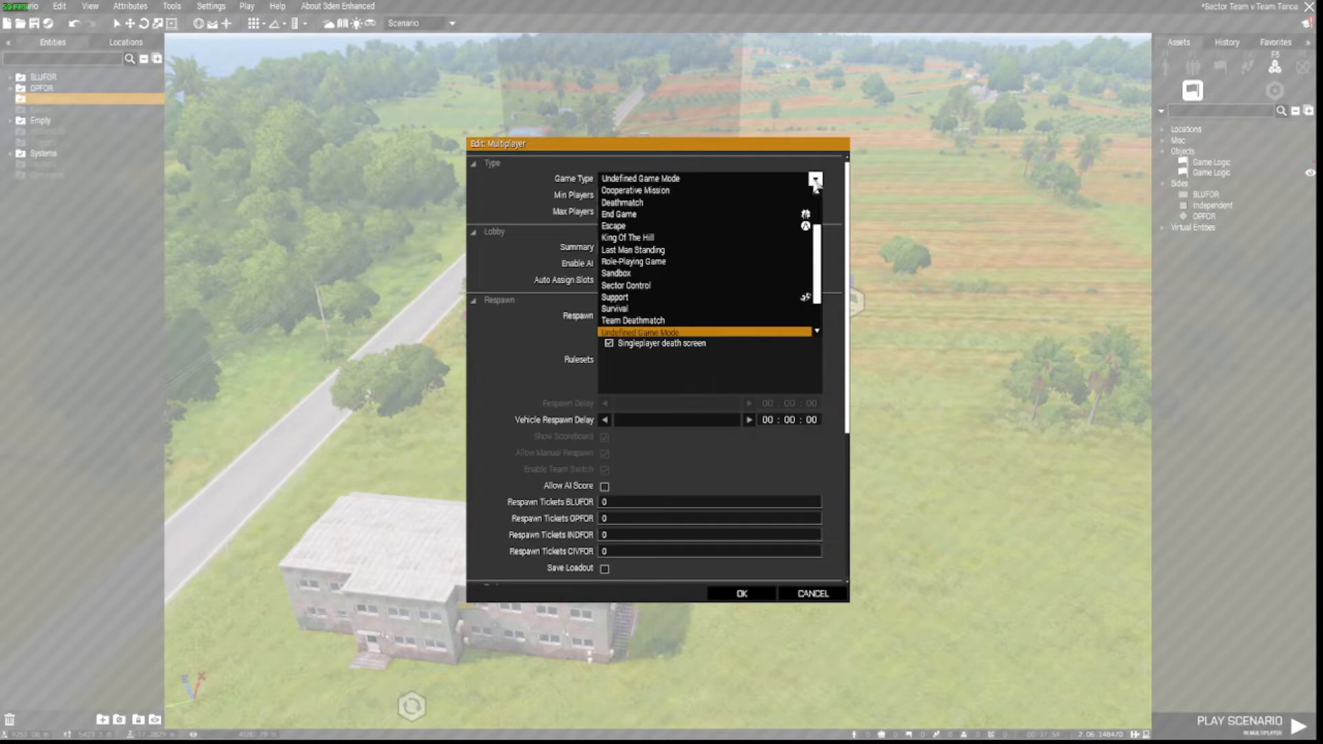
{"action": "left_click", "coordinate": [685, 282]}
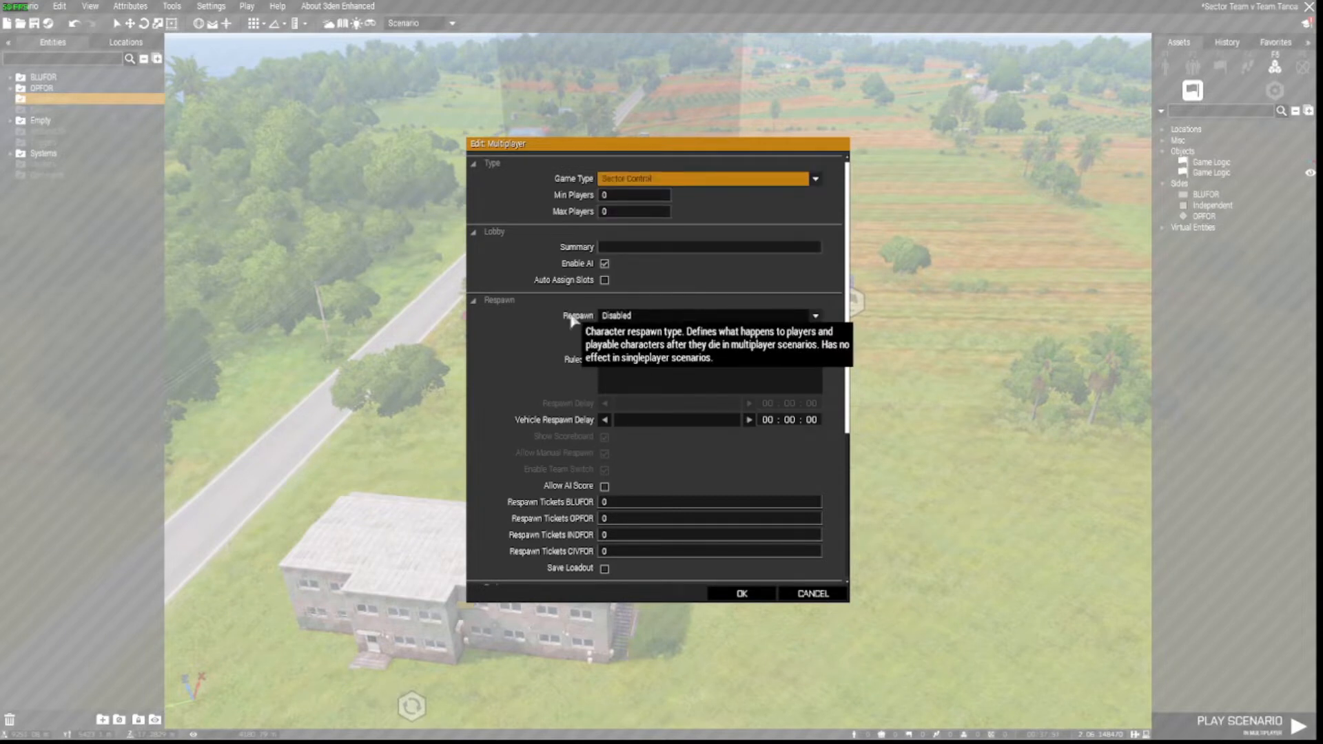
{"action": "left_click", "coordinate": [815, 318]}
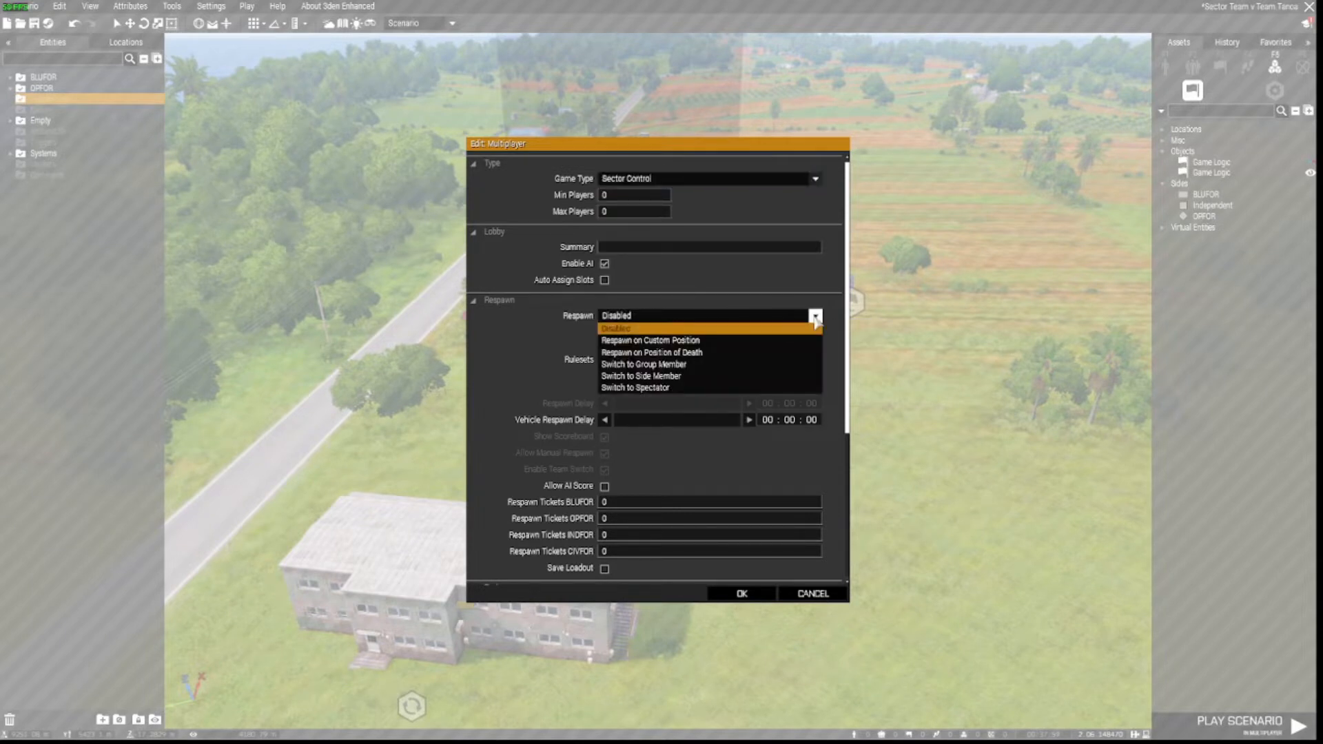
{"action": "left_click", "coordinate": [653, 342]}
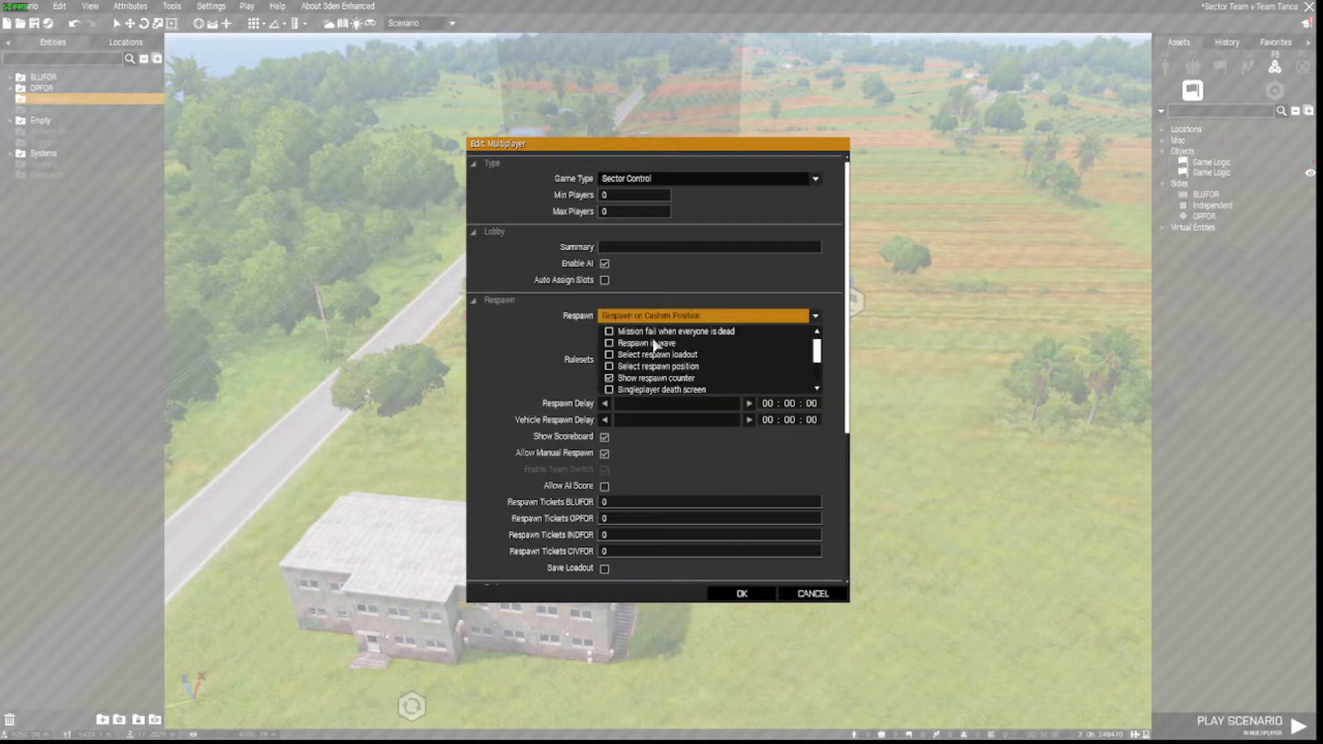
{"action": "left_click", "coordinate": [811, 404]}
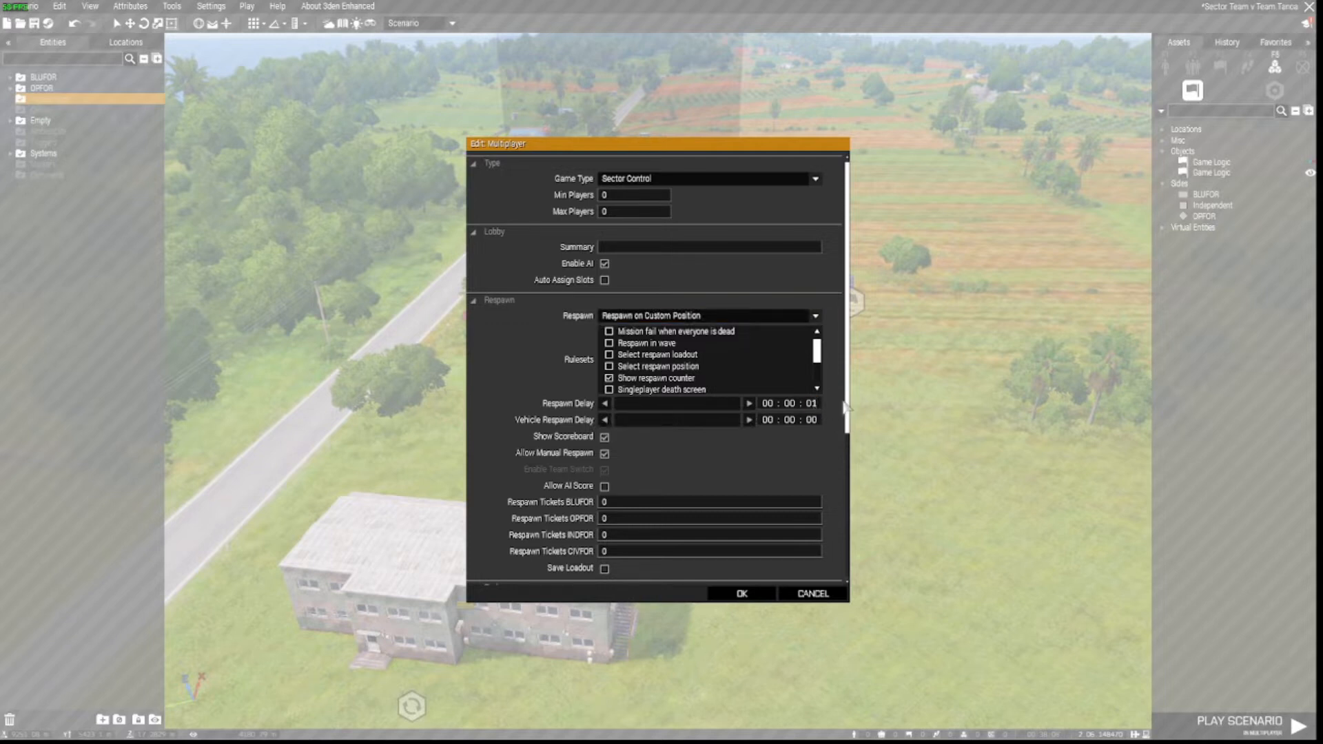
{"action": "scroll", "coordinate": [830, 413], "scroll_direction": "down", "scroll_amount": 5}
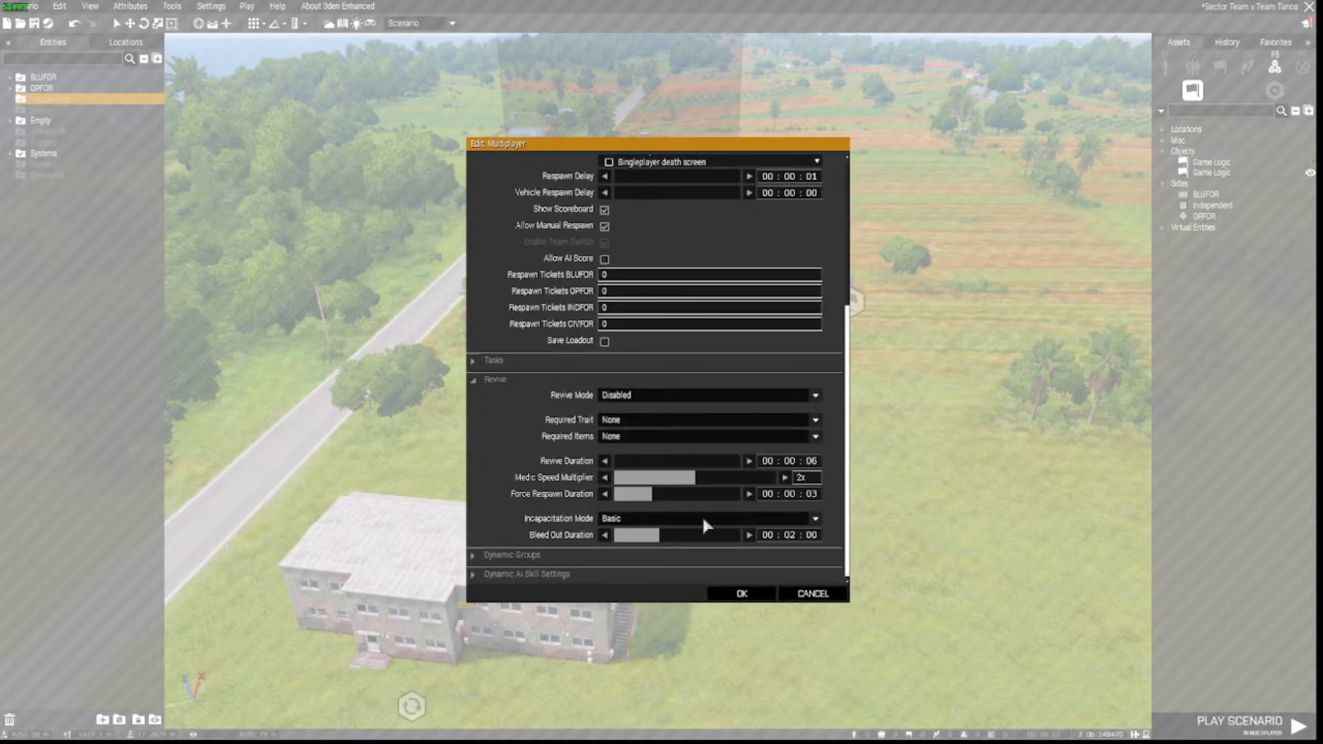
{"action": "scroll", "coordinate": [628, 445], "scroll_direction": "up", "scroll_amount": 1}
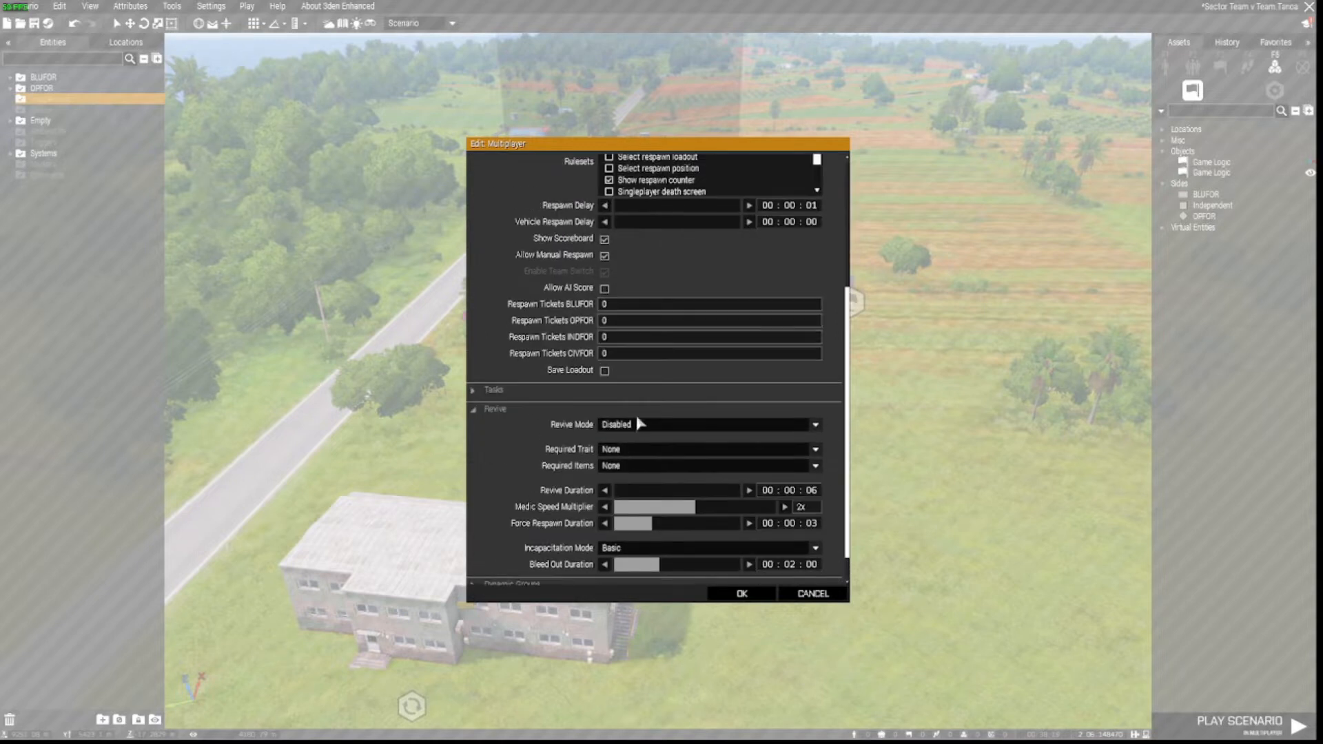
{"action": "scroll", "coordinate": [635, 415], "scroll_direction": "up", "scroll_amount": 4}
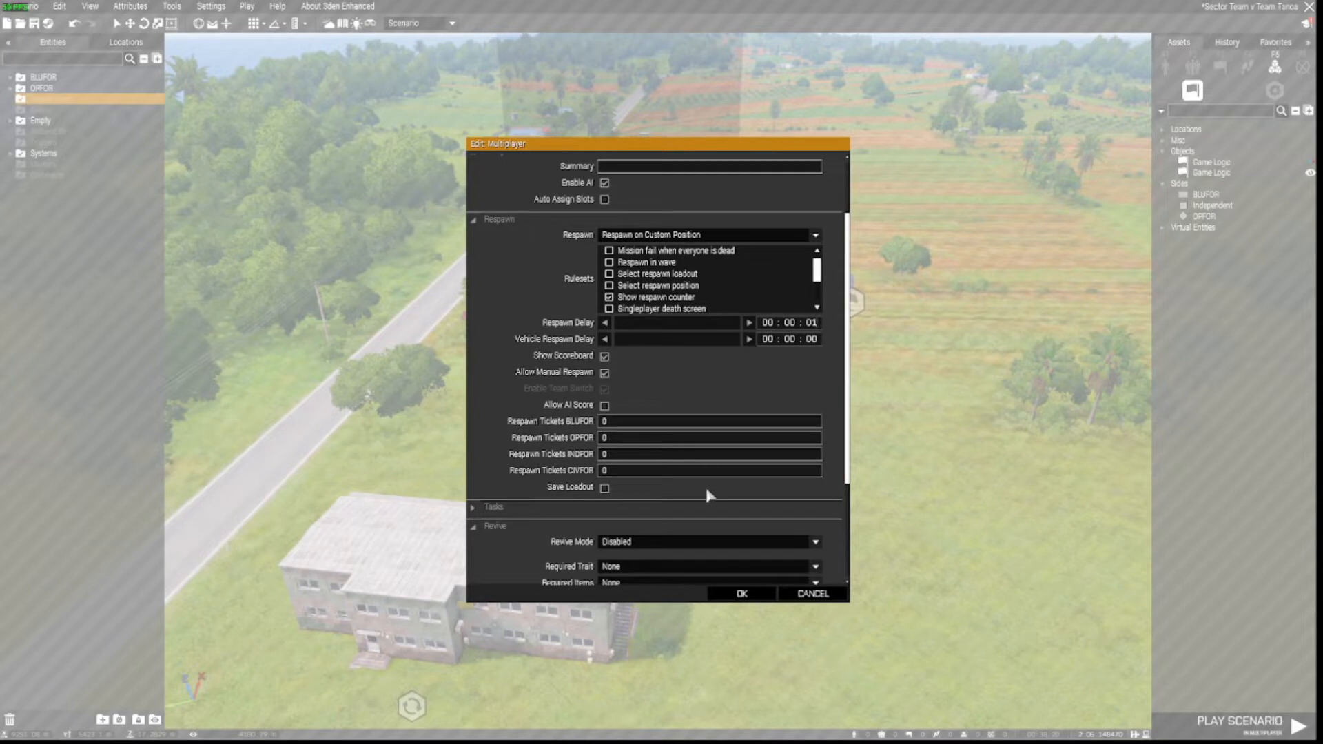
{"action": "scroll", "coordinate": [690, 489], "scroll_direction": "up", "scroll_amount": 3}
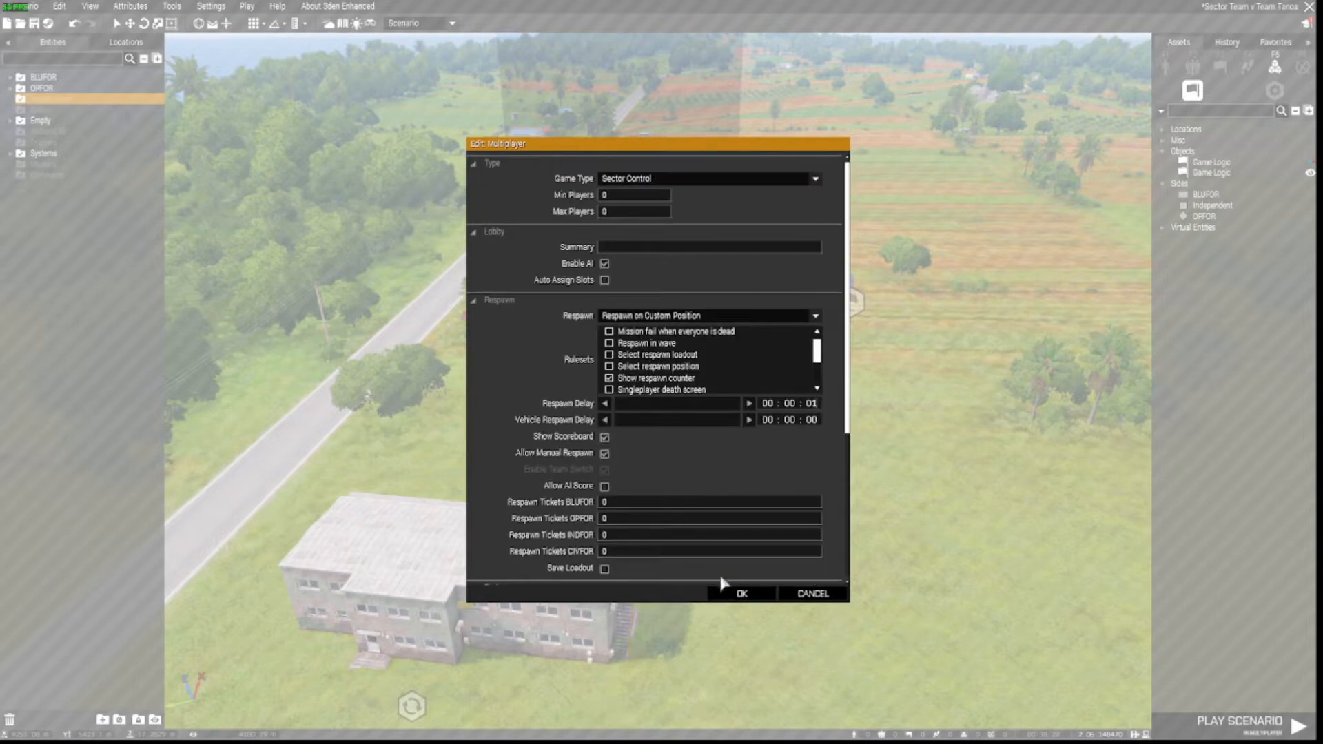
{"action": "left_click", "coordinate": [731, 597]}
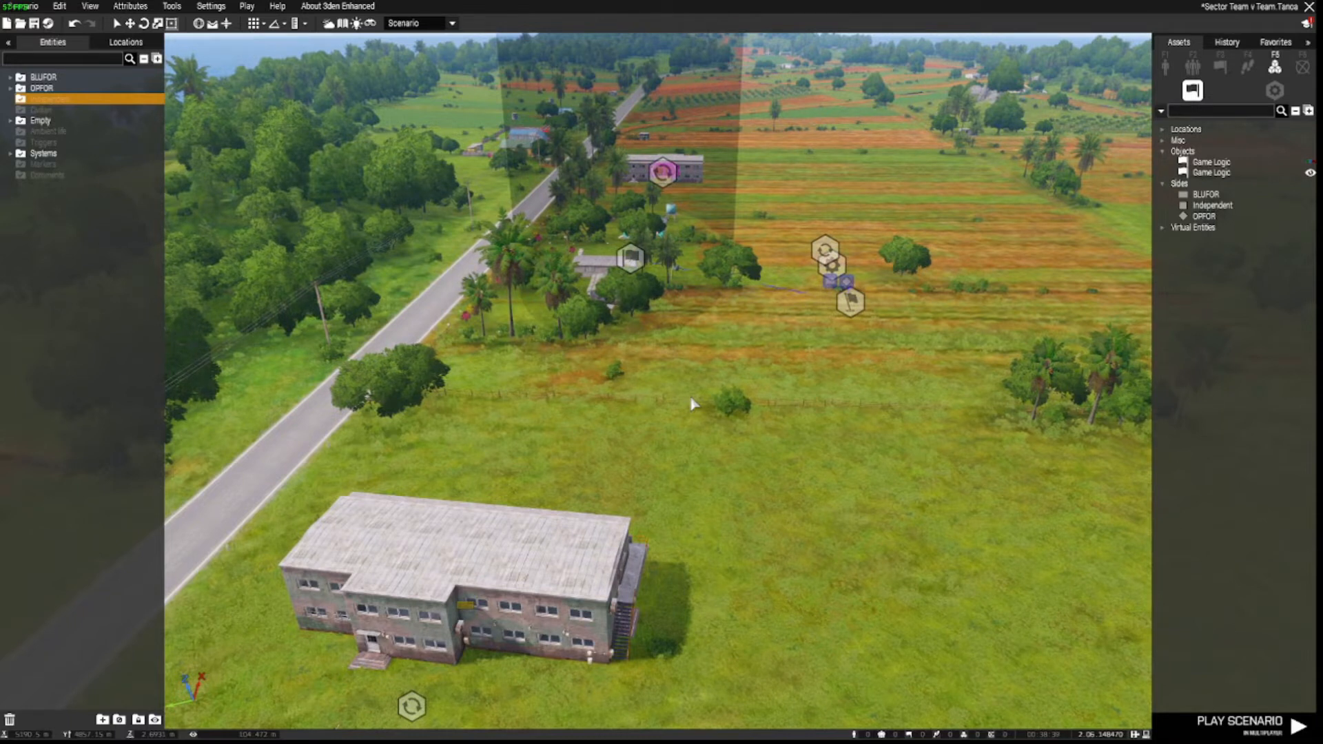
Fly the camera over the barracks and select the Rifleman A1 unit.
{"action": "right_click_drag", "start_coordinate": [691, 401], "coordinate": [793, 377]}
{"action": "key", "text": "w"}
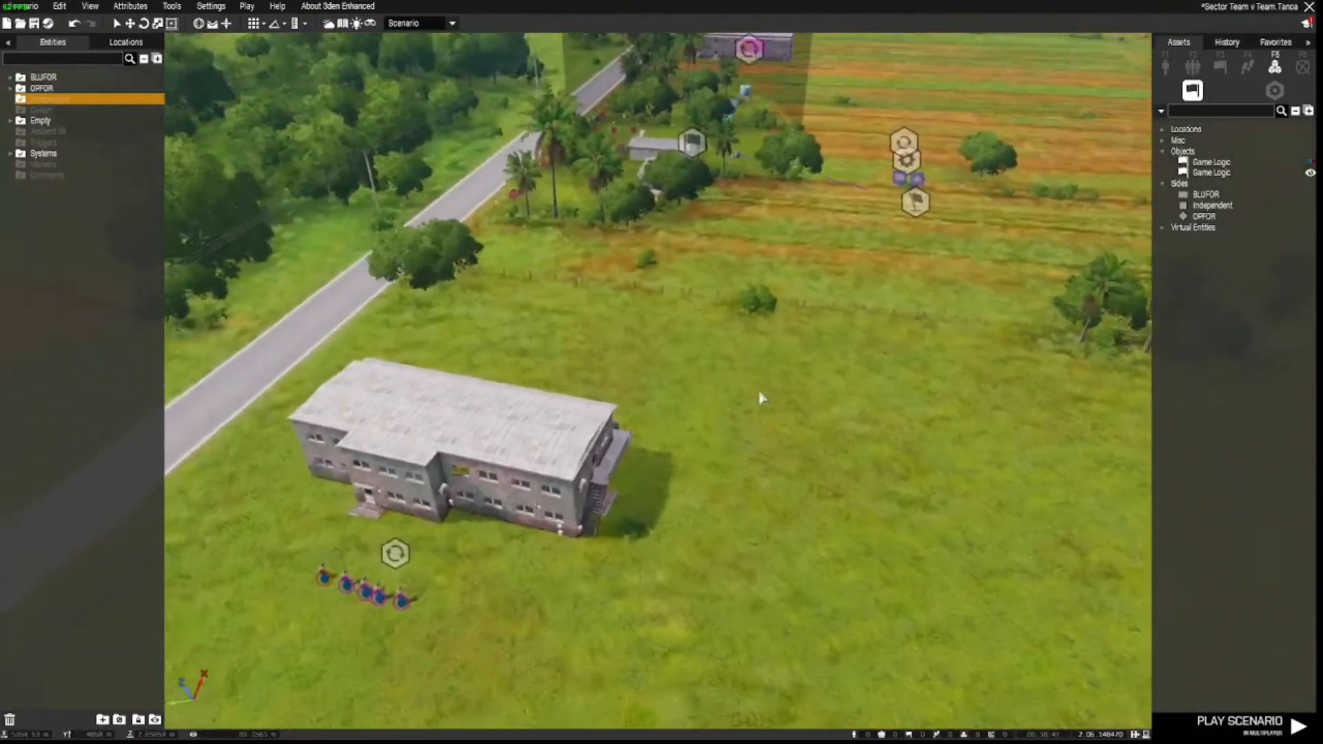
{"action": "key", "text": "s"}
{"action": "mouse_move", "coordinate": [760, 398]}
{"action": "right_mouse_down"}
{"action": "mouse_move", "coordinate": [776, 388]}
{"action": "mouse_move", "coordinate": [794, 405]}
{"action": "mouse_move", "coordinate": [461, 411]}
{"action": "mouse_move", "coordinate": [514, 416]}
{"action": "right_mouse_up"}
{"action": "key", "text": "w"}
{"action": "key", "text": "s"}
{"action": "key", "text": "d"}
{"action": "key", "text": "a"}
{"action": "key", "text": "w"}
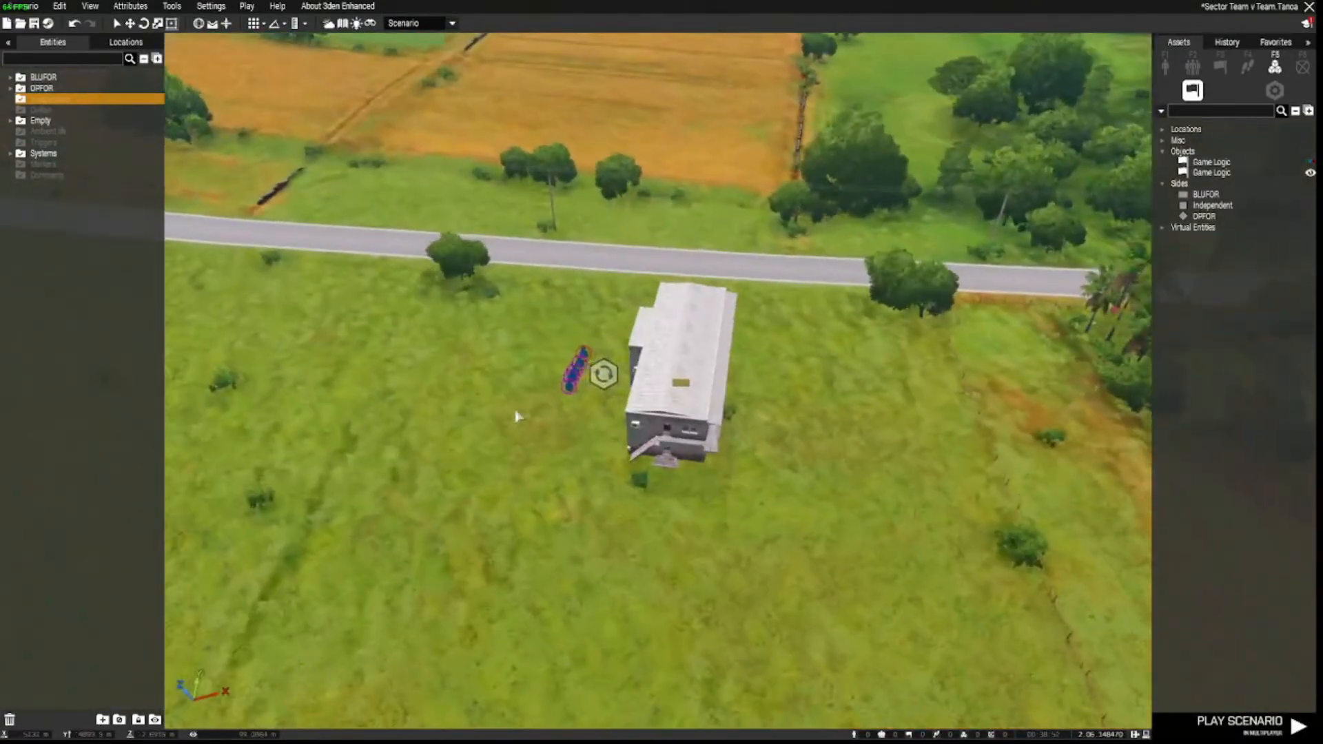
{"action": "left_click", "coordinate": [585, 352]}
{"action": "key", "text": "d"}
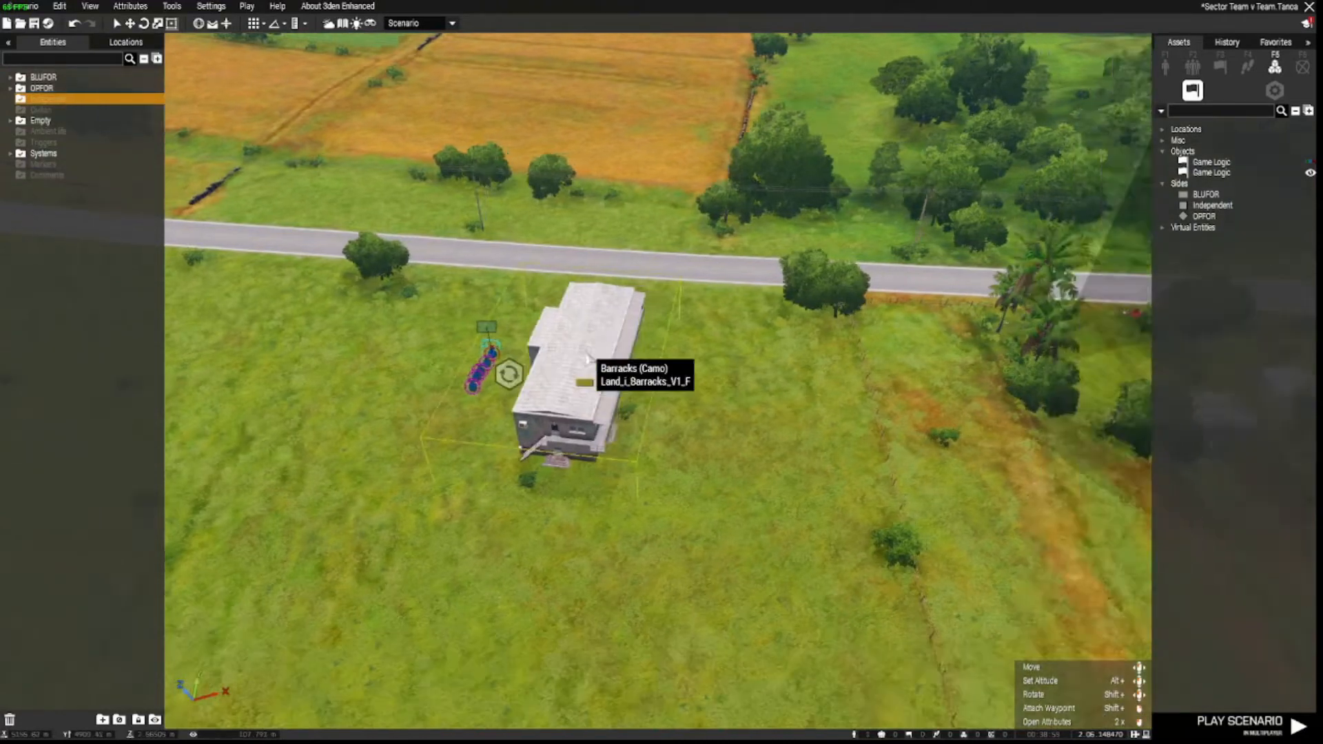
{"action": "key", "text": "s"}
Place a Game Master module owned by A1 allowing all addons, including unofficial ones.
{"action": "left_click", "coordinate": [1274, 90]}
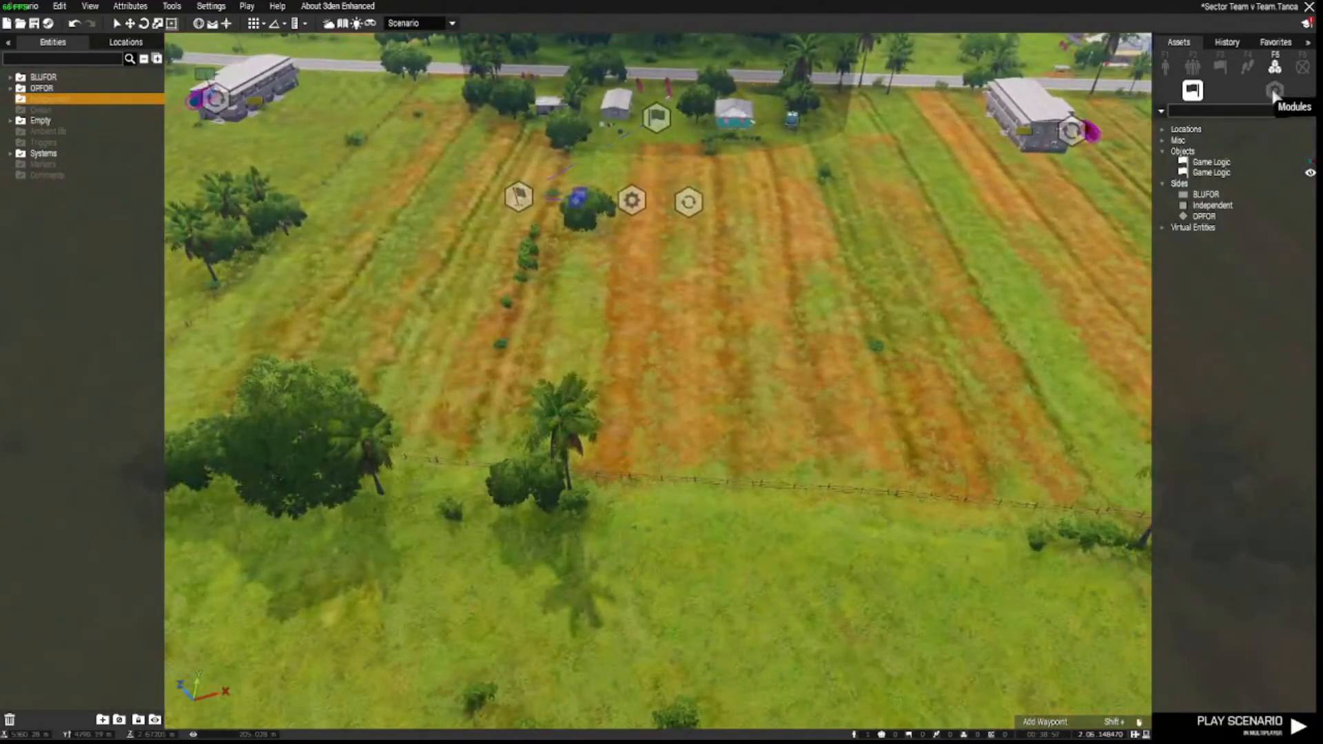
{"action": "scroll", "coordinate": [1173, 509], "scroll_direction": "down", "scroll_amount": 10}
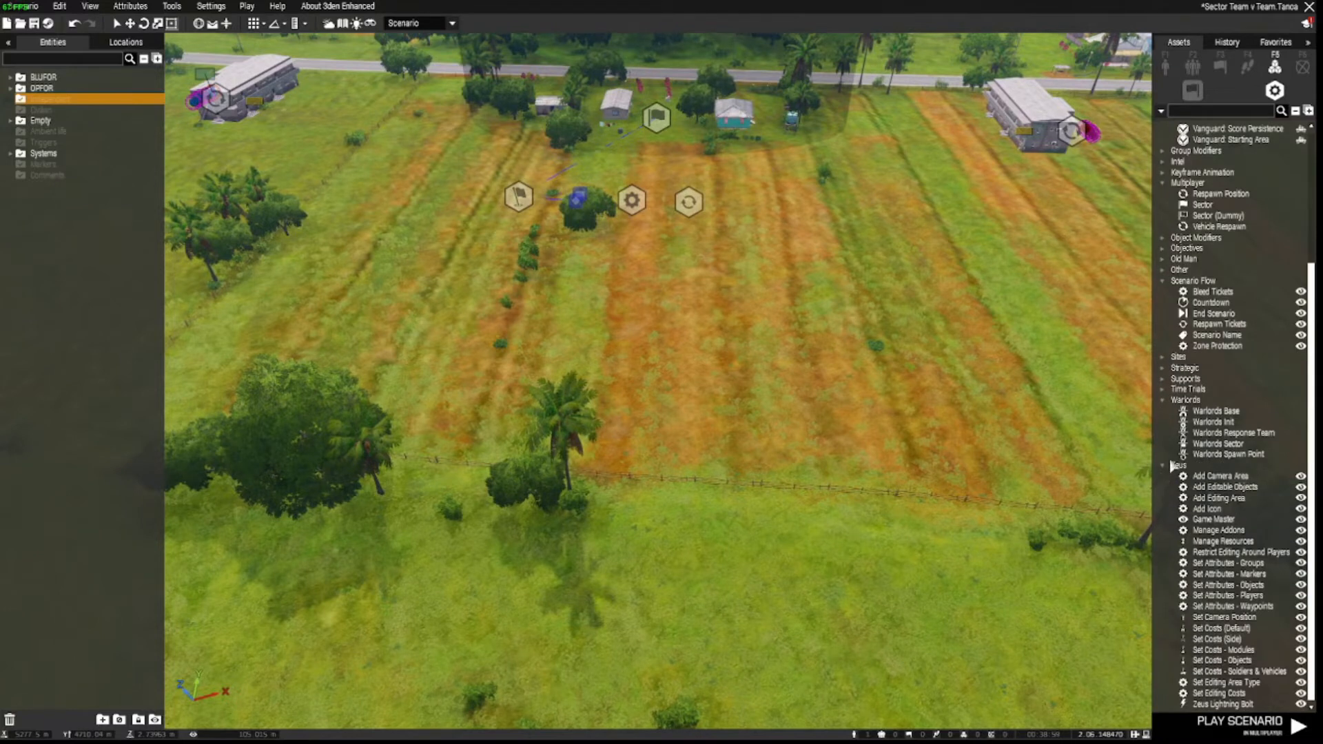
{"action": "left_click", "coordinate": [1199, 519]}
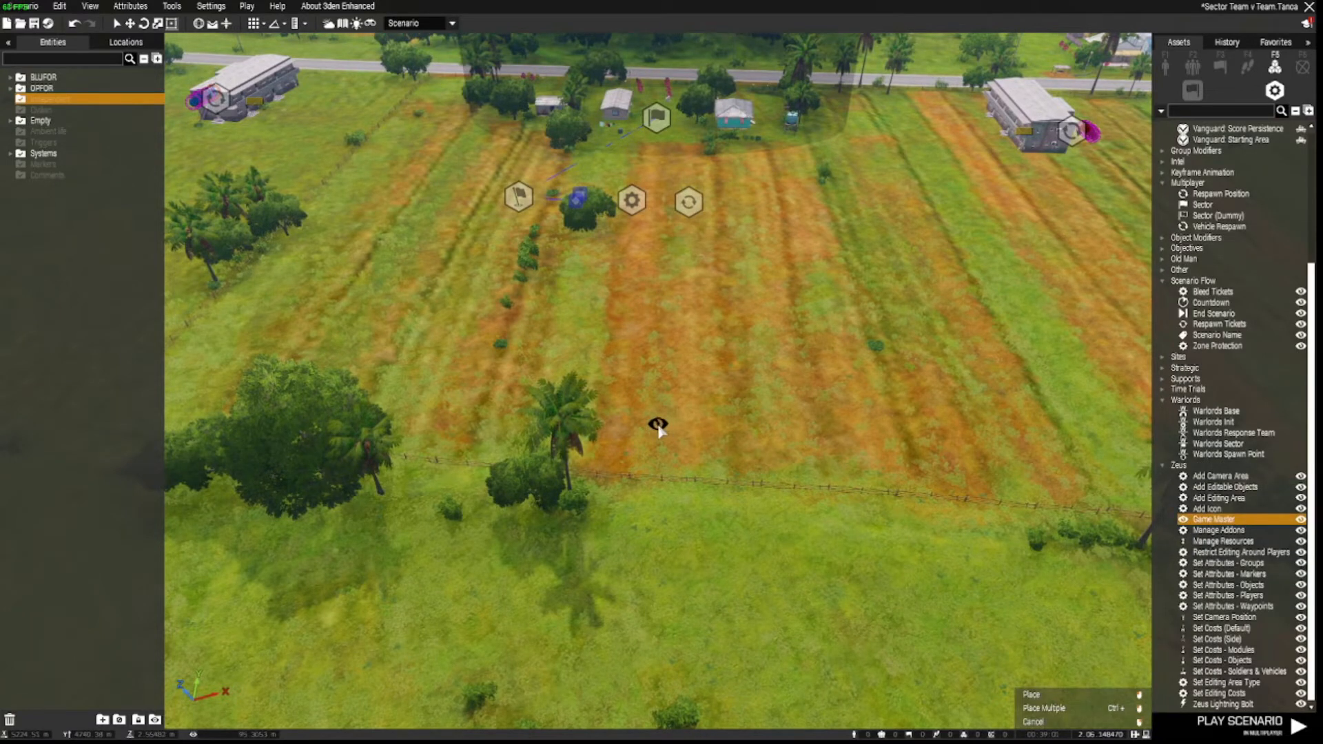
{"action": "left_click", "coordinate": [658, 424]}
{"action": "double_click", "coordinate": [657, 424]}
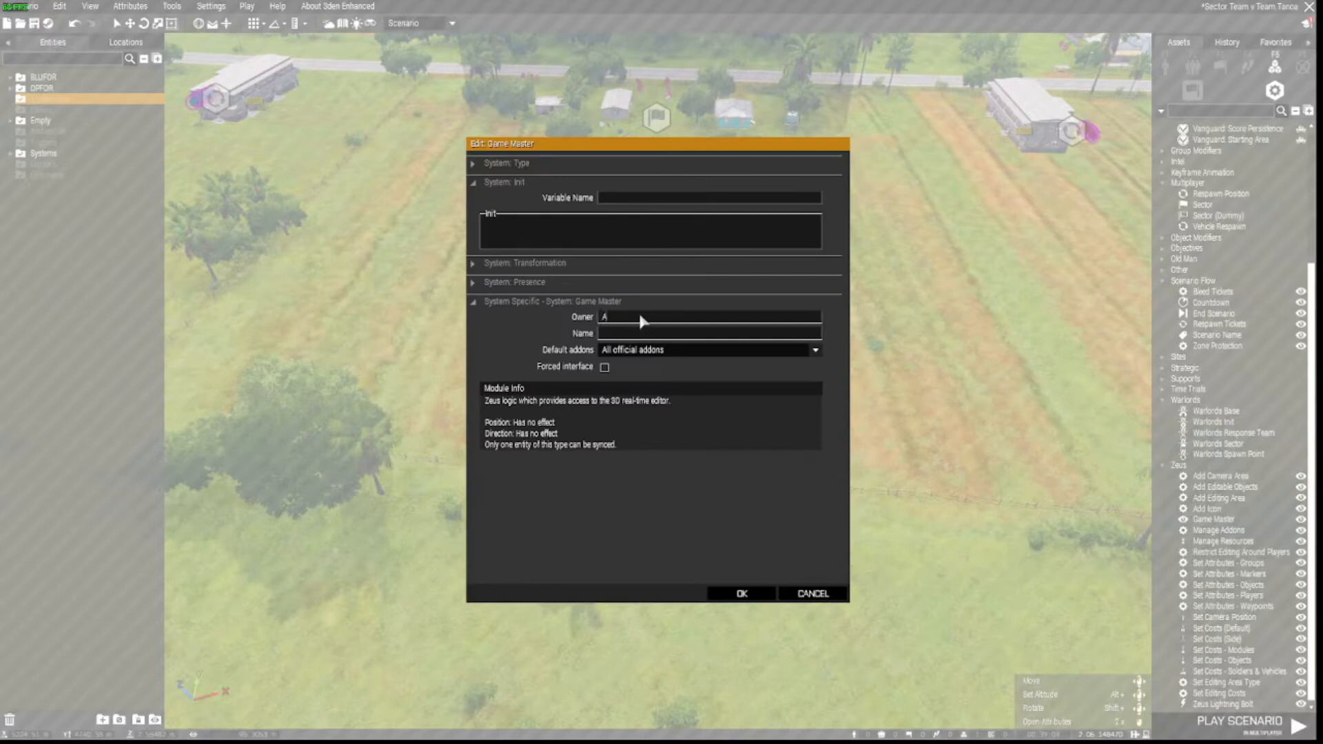
{"action": "left_click", "coordinate": [647, 351]}
{"action": "left_click", "coordinate": [650, 371]}
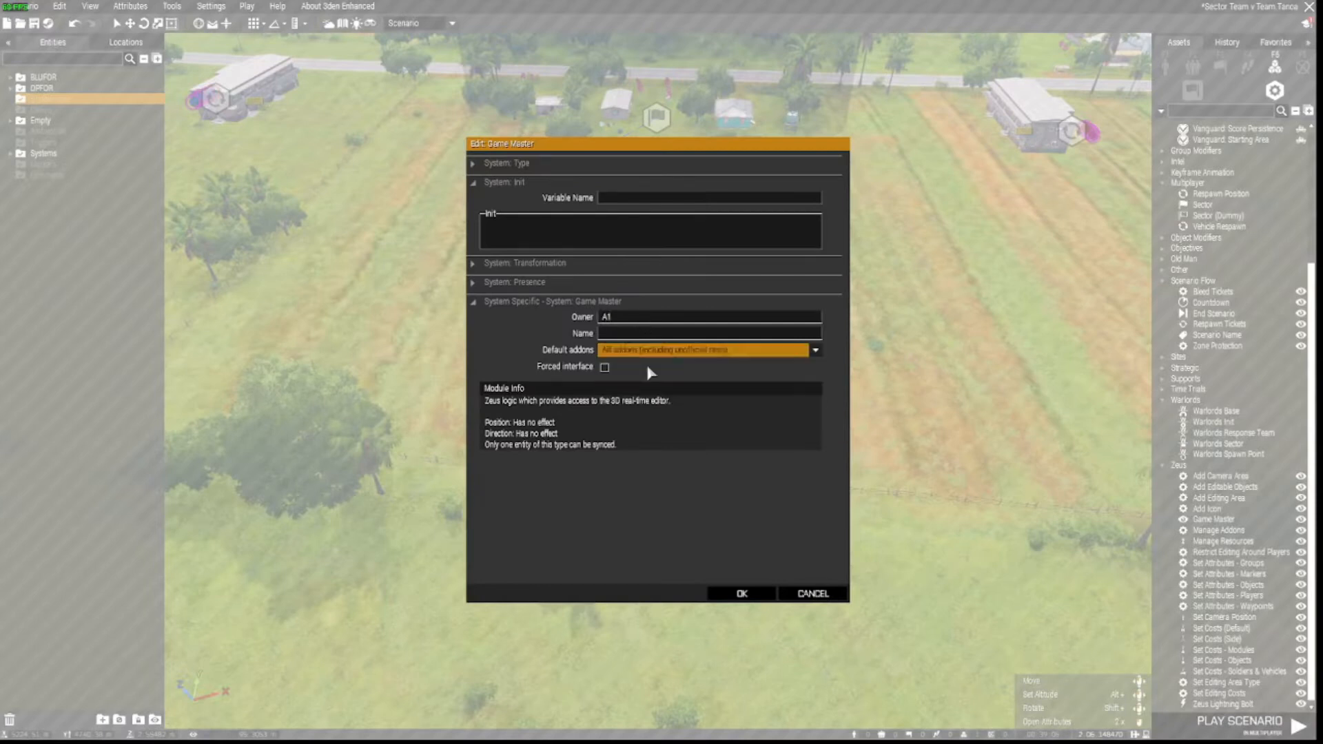
{"action": "left_click", "coordinate": [740, 592]}
{"action": "right_click_drag", "start_coordinate": [742, 598], "coordinate": [750, 559]}
Place an FIA Patrol Team in the field beside the building.
{"action": "key", "text": "d"}
{"action": "key", "text": "w"}
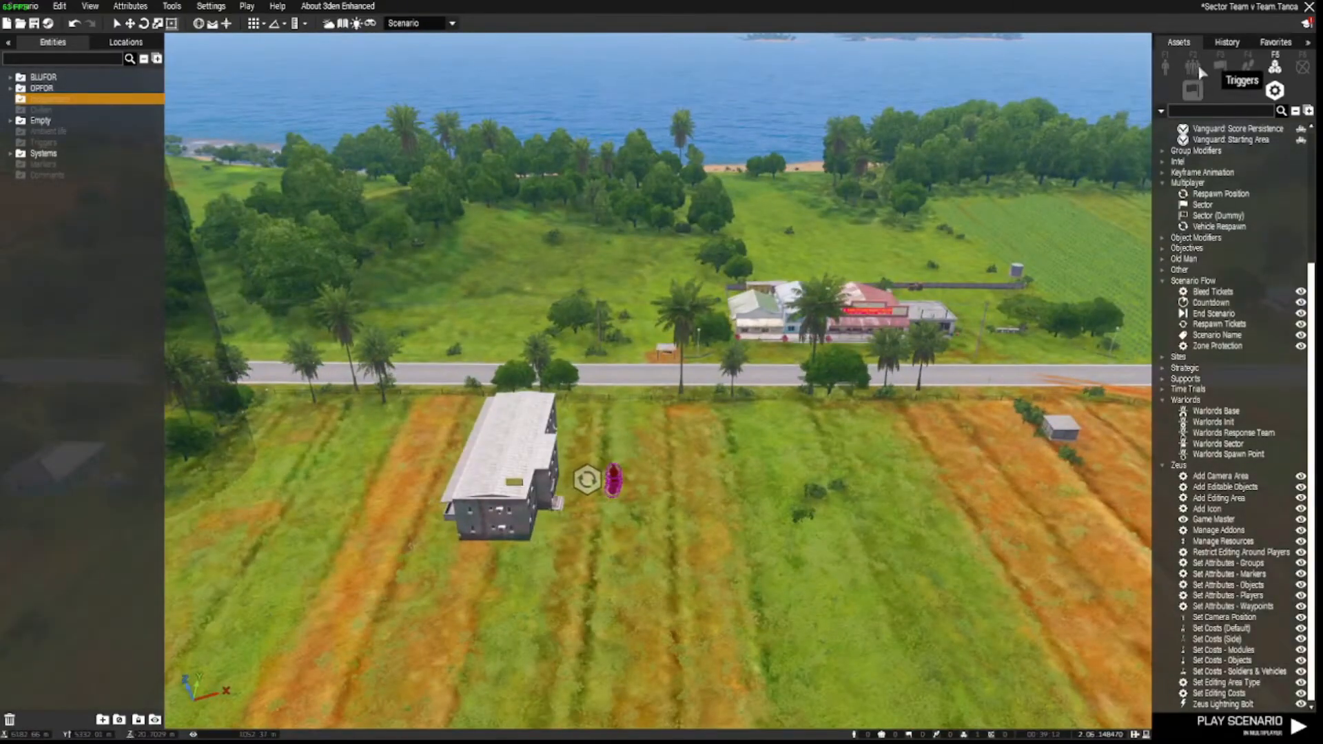
{"action": "left_click", "coordinate": [1192, 65]}
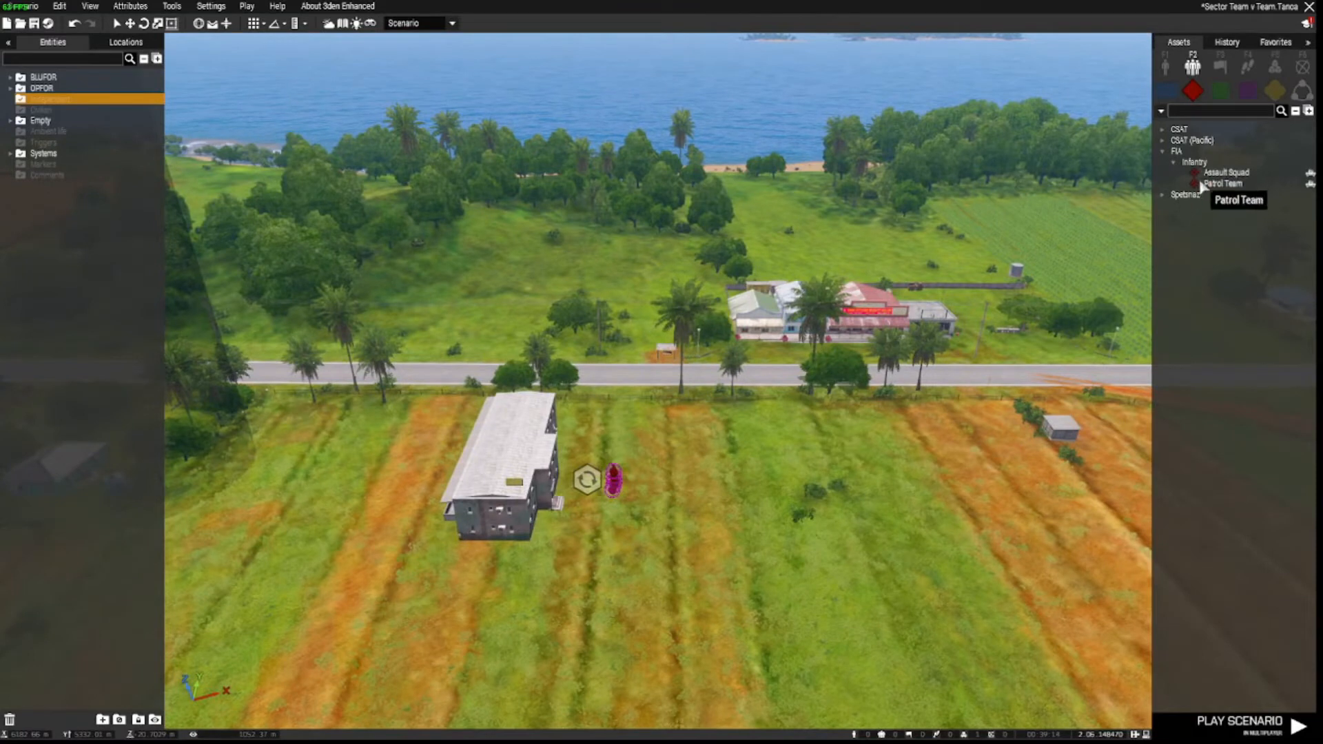
{"action": "left_click", "coordinate": [1219, 183]}
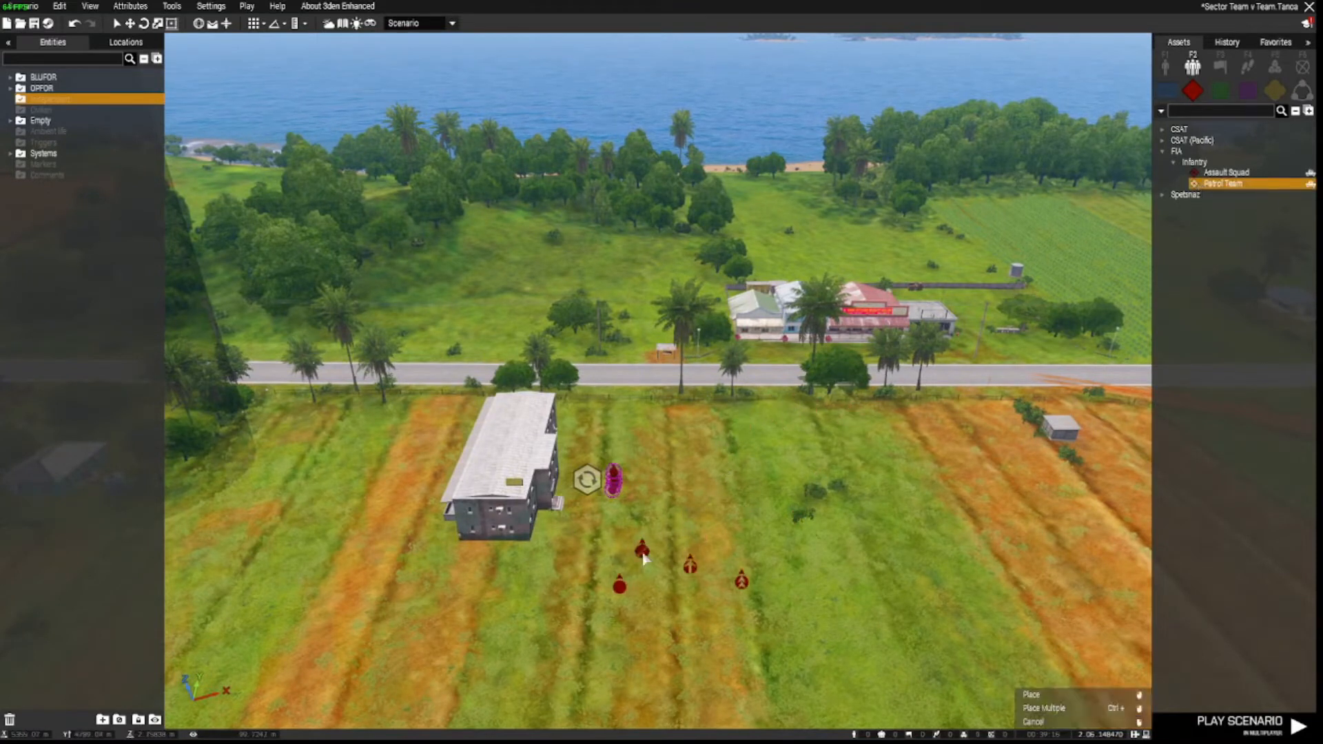
{"action": "left_click", "coordinate": [696, 499]}
{"action": "key", "text": "d"}
{"action": "right_click_drag", "start_coordinate": [727, 537], "coordinate": [503, 557]}
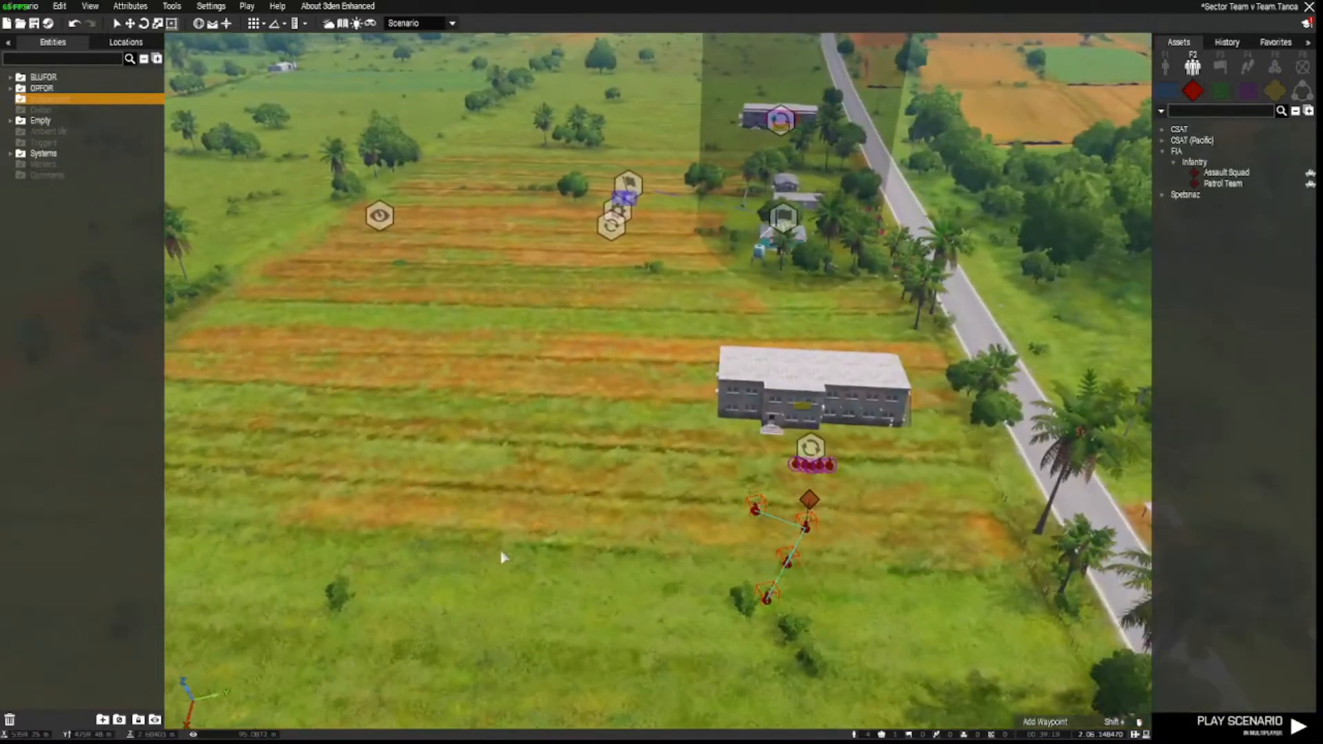
Give Alpha 1-1 a Seek and Destroy waypoint among the village houses.
{"action": "left_click", "coordinate": [805, 529]}
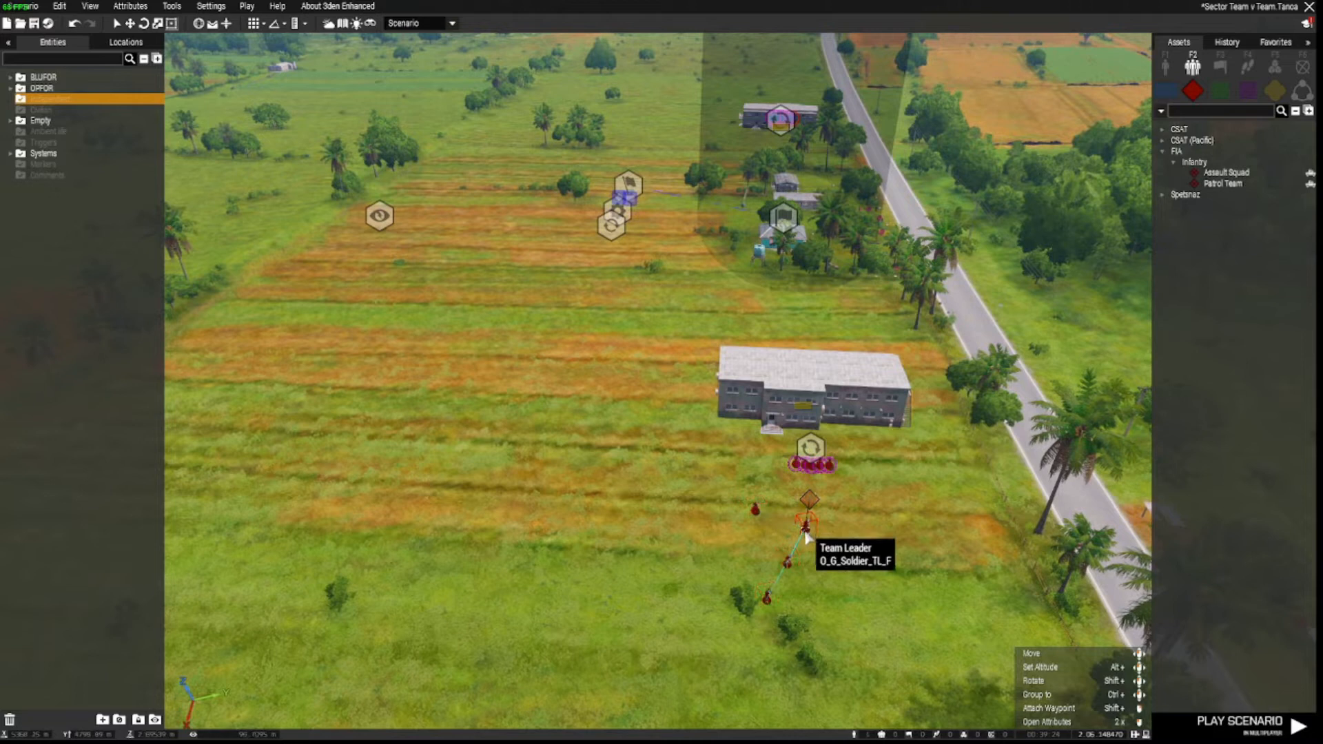
{"action": "left_click", "coordinate": [658, 303], "text": "shift"}
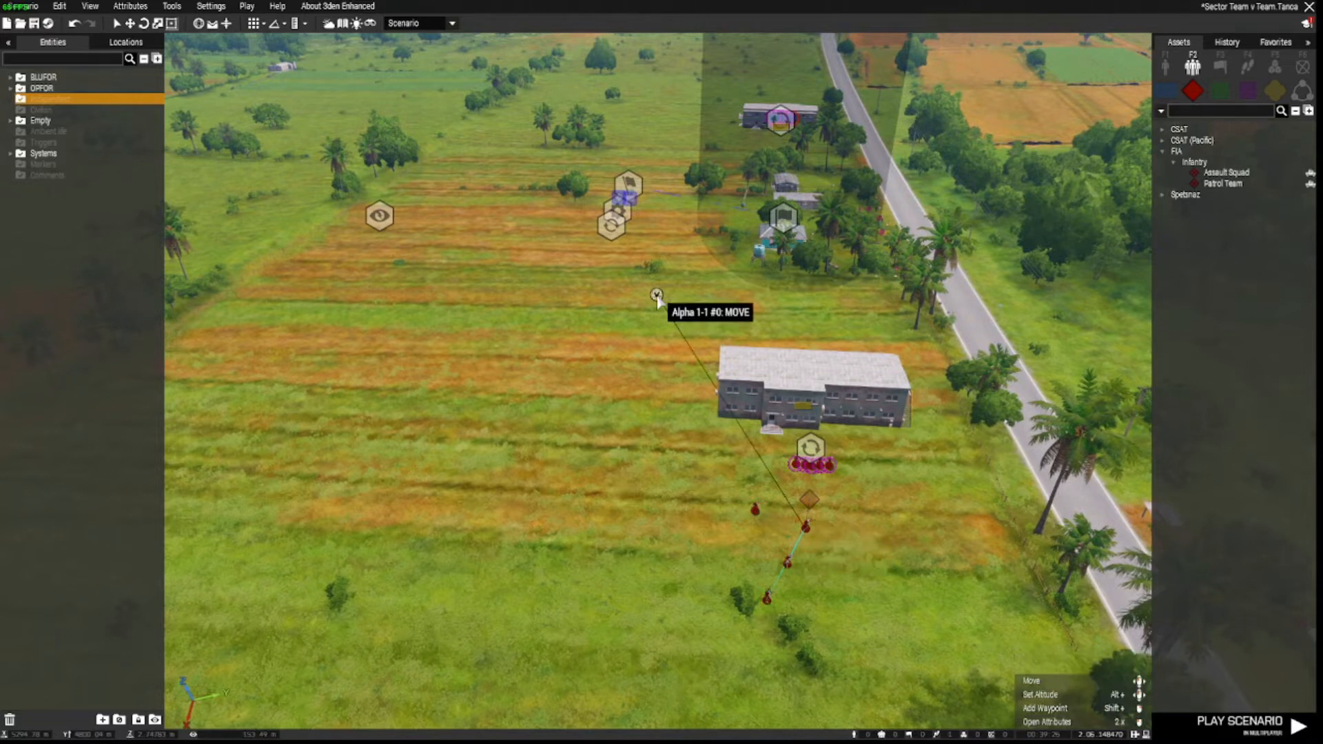
{"action": "scroll", "coordinate": [658, 303], "scroll_direction": "up", "scroll_amount": 5}
{"action": "key", "text": "w"}
{"action": "right_click_drag", "start_coordinate": [810, 324], "coordinate": [861, 363]}
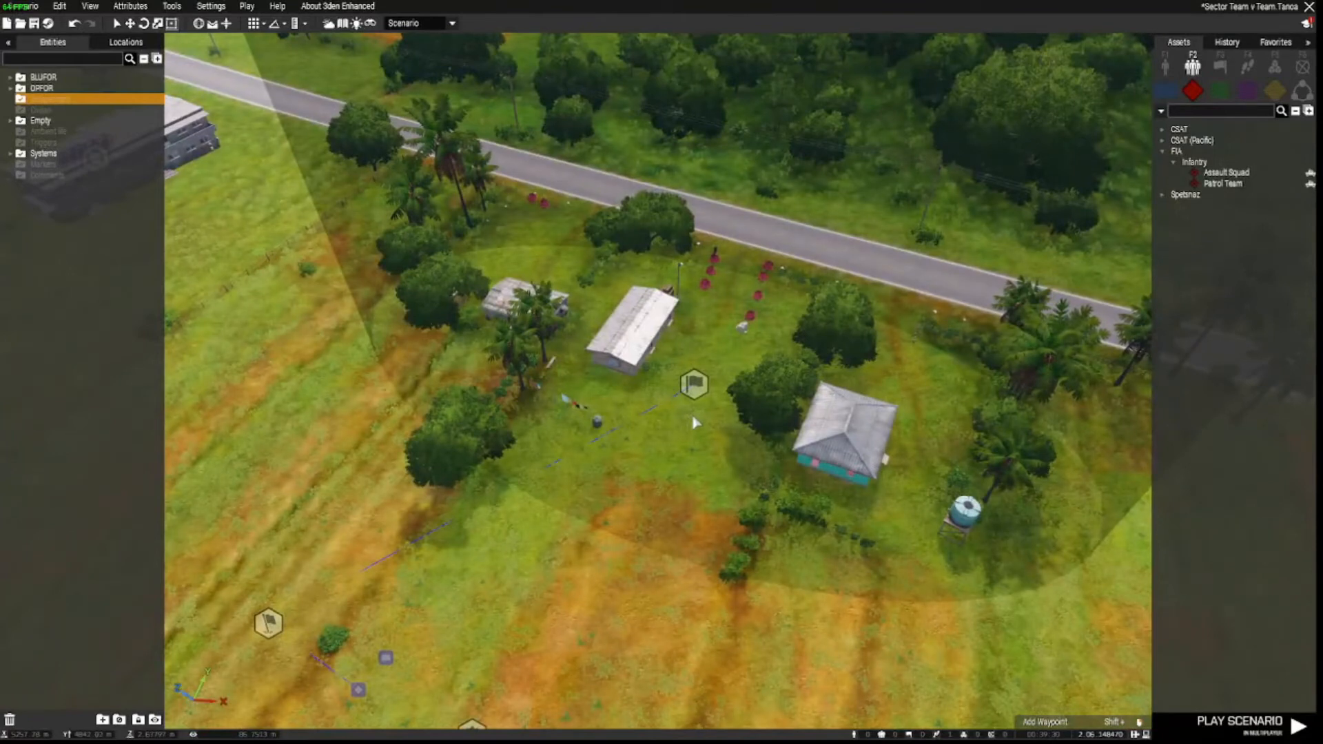
{"action": "double_click", "coordinate": [692, 415]}
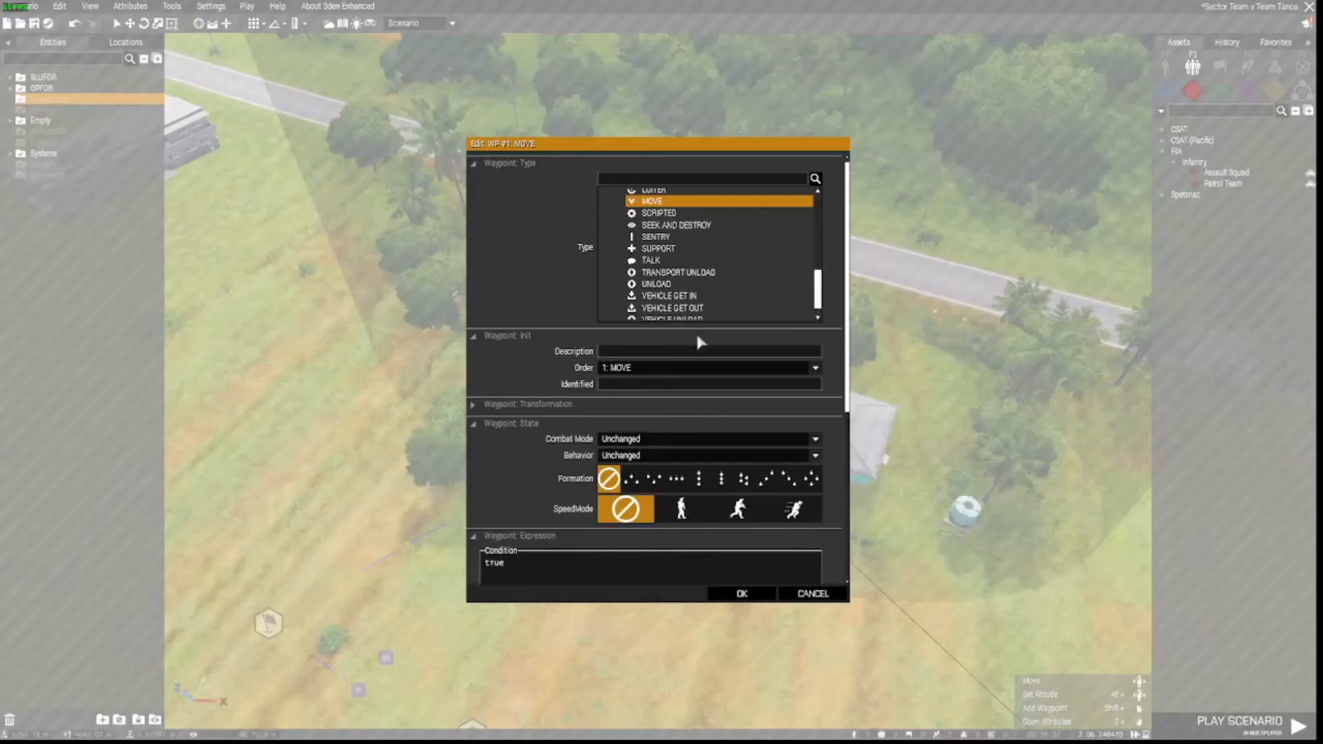
{"action": "left_click", "coordinate": [672, 224]}
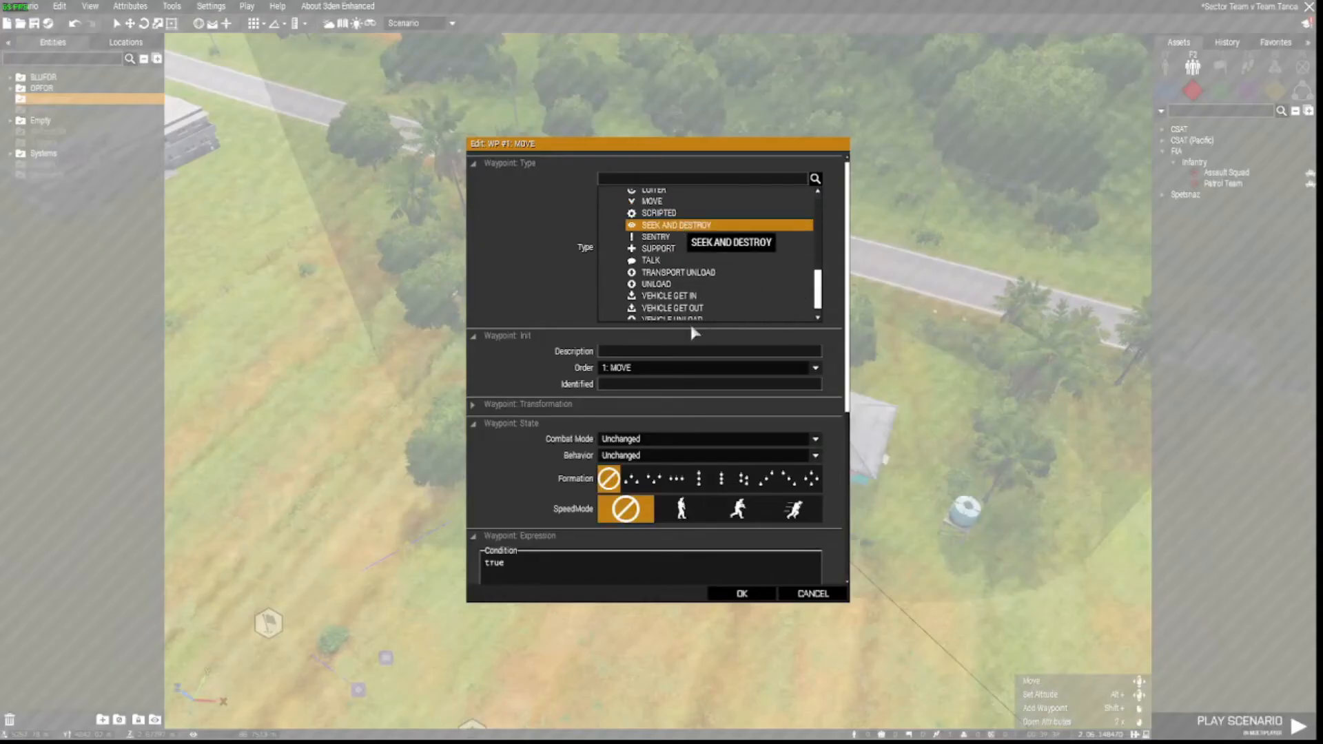
{"action": "left_click", "coordinate": [741, 594]}
{"action": "key", "text": "a"}
{"action": "right_click_drag", "start_coordinate": [702, 579], "coordinate": [747, 530]}
{"action": "left_click", "coordinate": [1164, 90]}
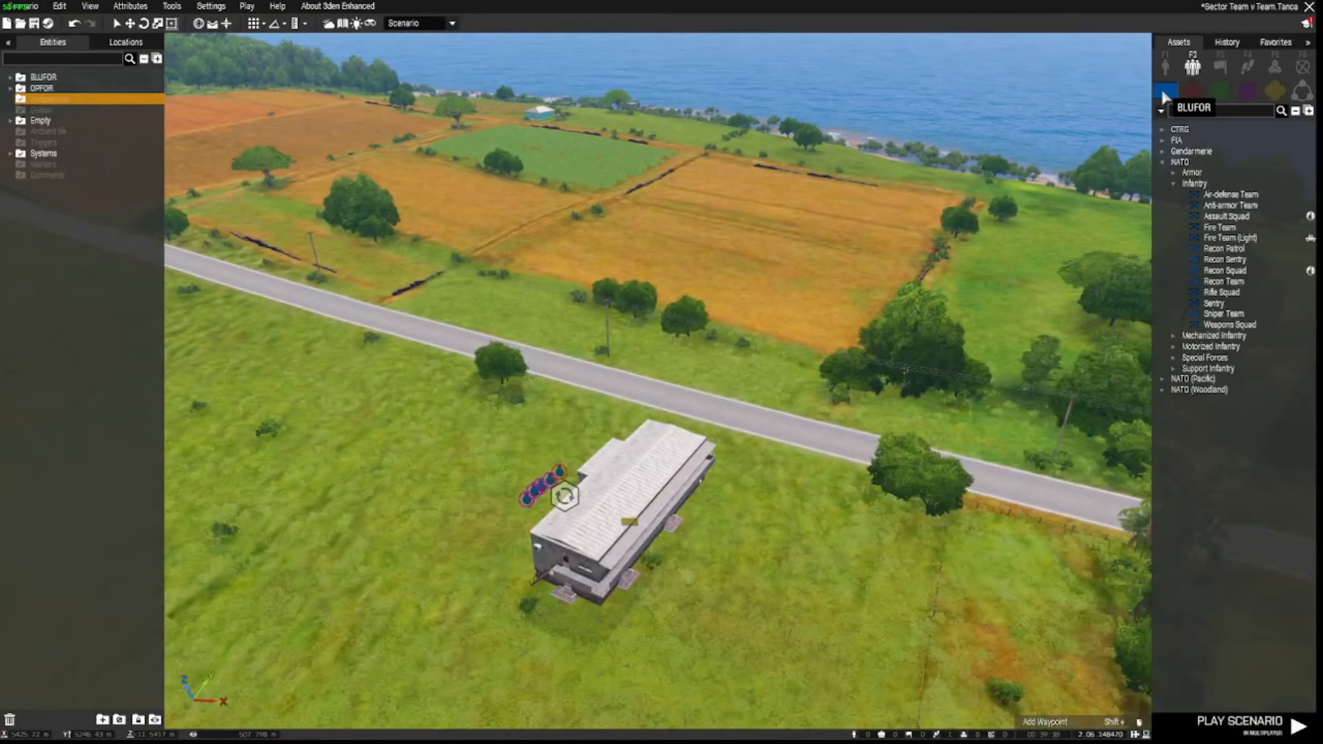
Place a NATO Recon Team in the field, rotated to face the building.
{"action": "left_click", "coordinate": [1213, 284]}
{"action": "key", "text": "s"}
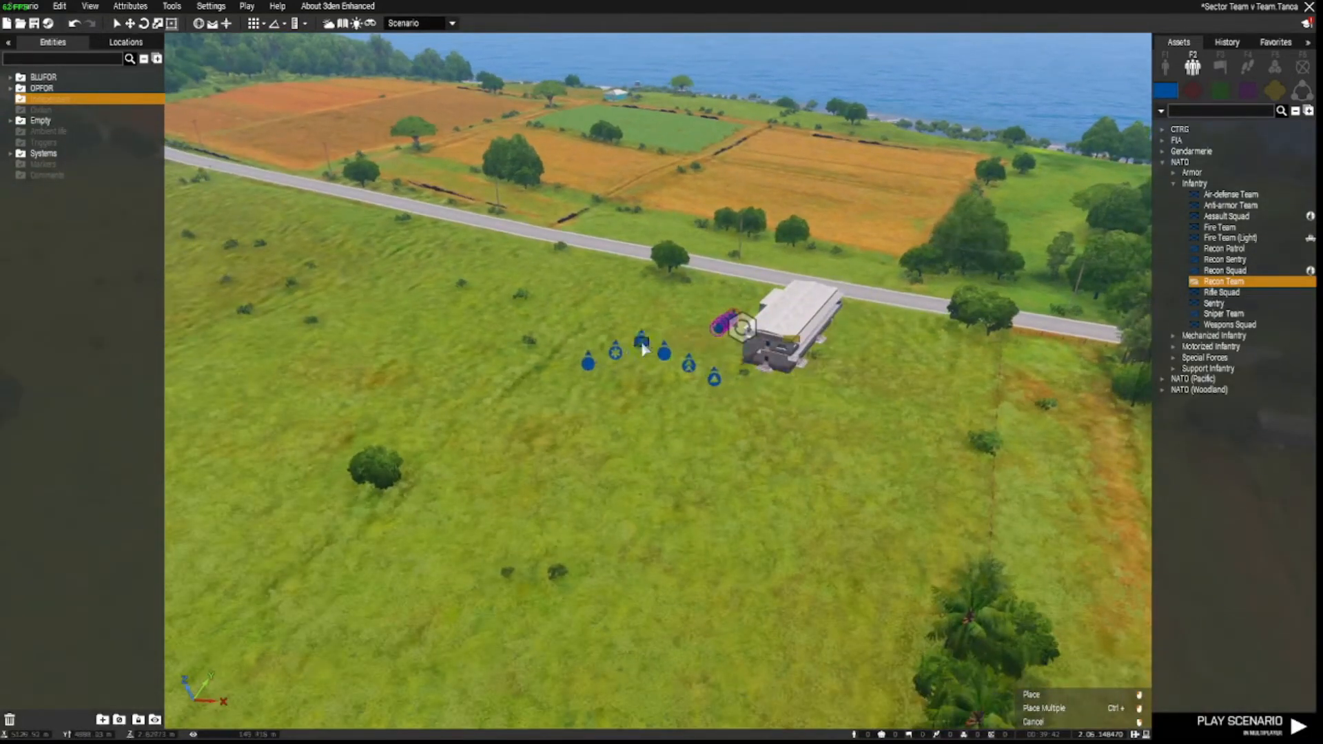
{"action": "left_click", "coordinate": [650, 312]}
{"action": "key", "text": "w"}
{"action": "key", "text": "a"}
{"action": "right_click_drag", "start_coordinate": [581, 416], "coordinate": [732, 417]}
{"action": "key", "text": "s"}
{"action": "left_click_drag", "start_coordinate": [670, 359], "coordinate": [679, 323], "text": "shift"}
{"action": "right_click", "coordinate": [668, 358]}
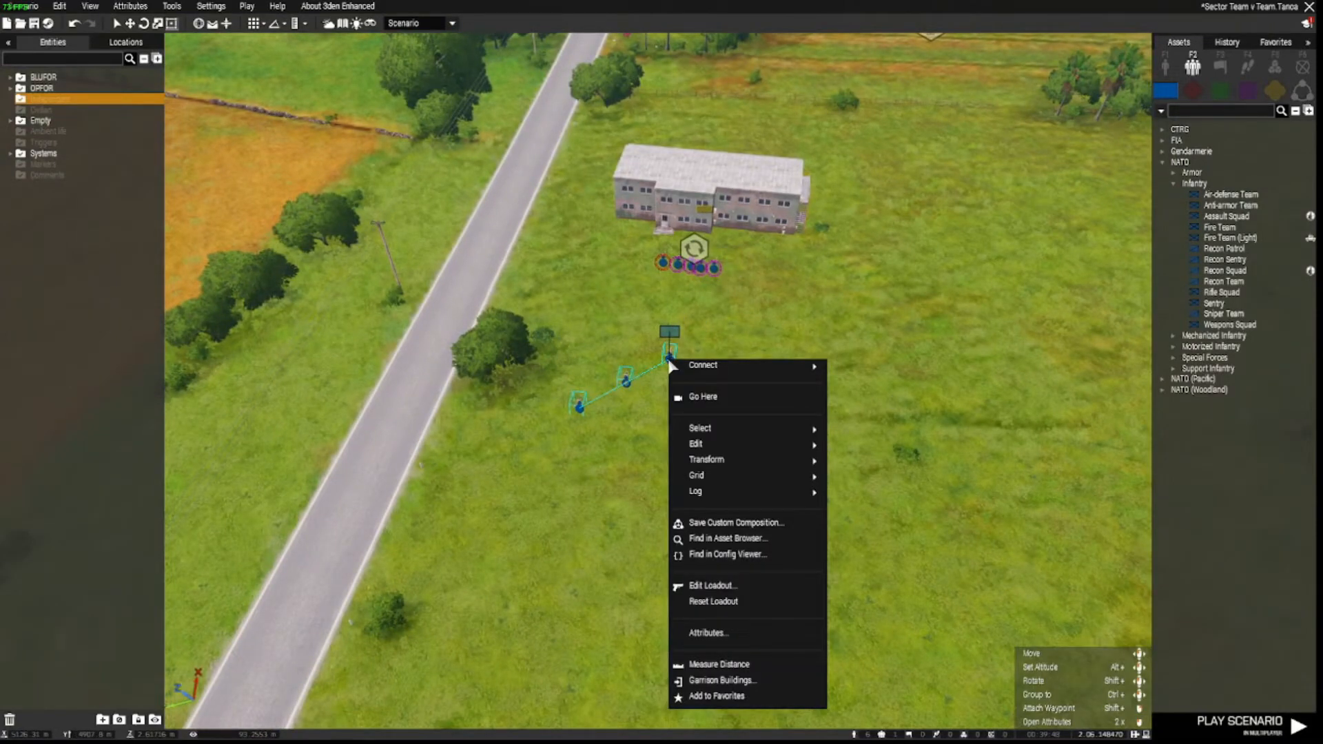
{"action": "left_click", "coordinate": [741, 334]}
Give the Recon Team a Seek and Destroy waypoint toward the village house.
{"action": "key", "text": "w"}
{"action": "key", "text": "d"}
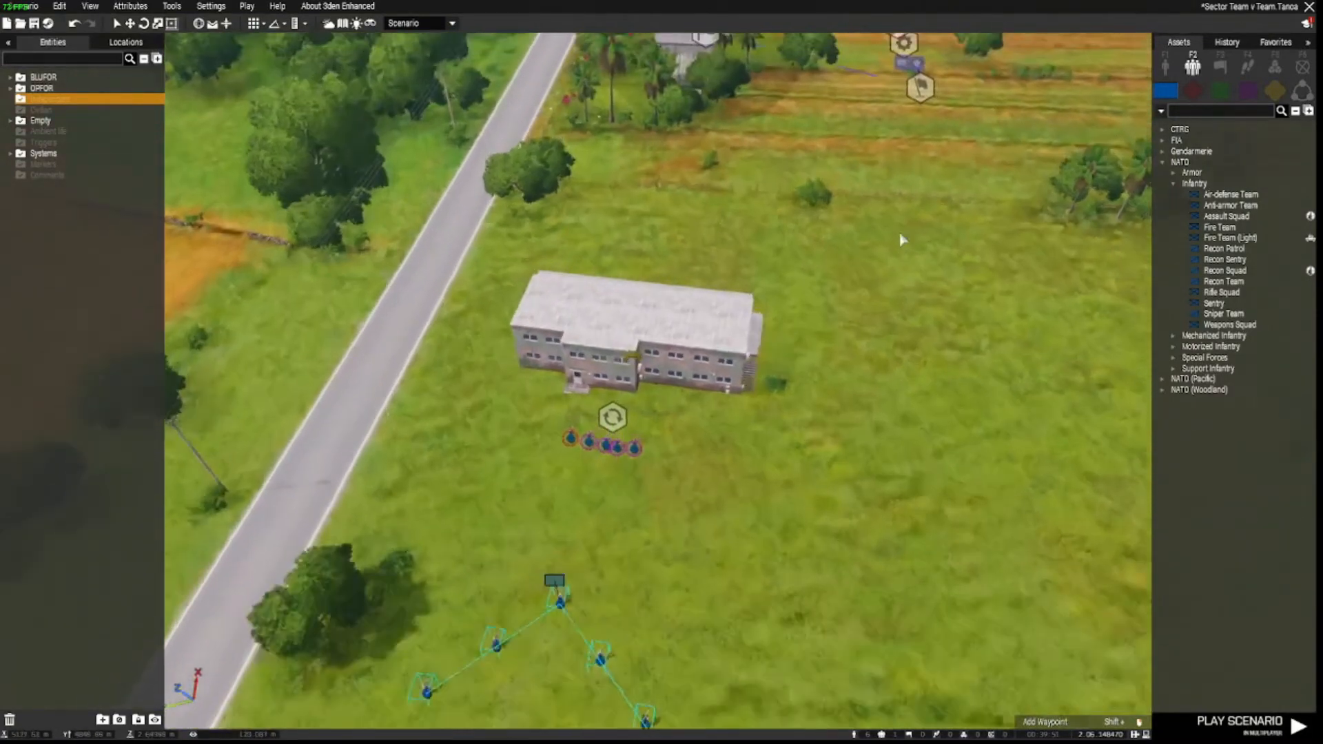
{"action": "right_click", "coordinate": [939, 242], "text": "shift"}
{"action": "key", "text": "w"}
{"action": "key", "text": "d"}
{"action": "key", "text": "w"}
{"action": "key", "text": "d"}
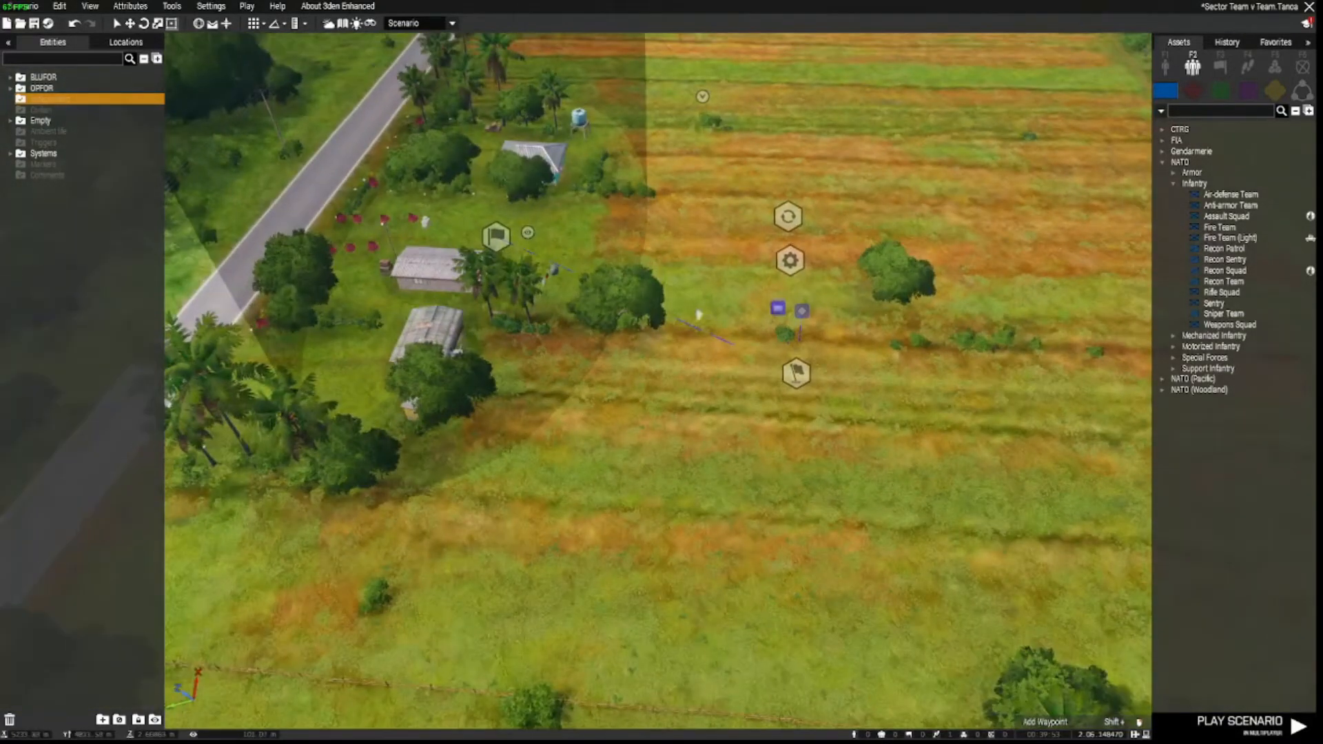
{"action": "double_click", "coordinate": [518, 257]}
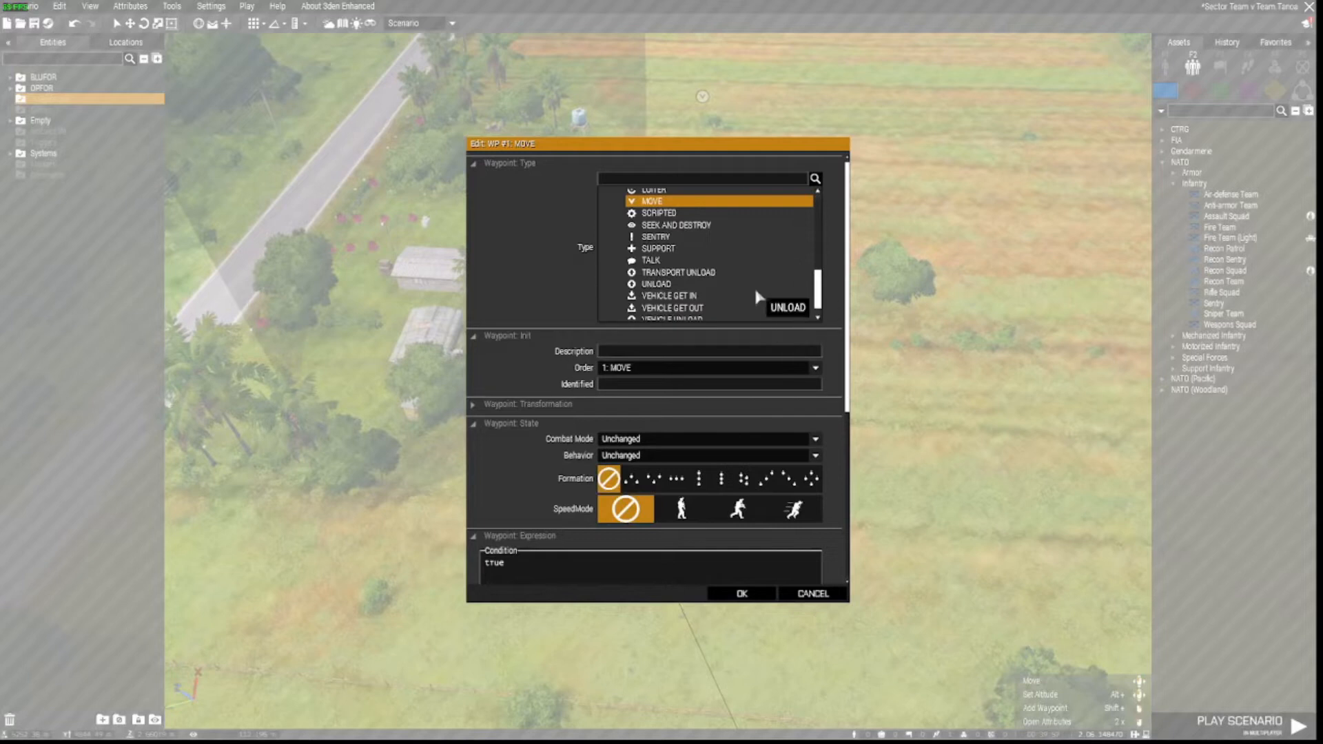
{"action": "left_click", "coordinate": [682, 225]}
{"action": "left_click", "coordinate": [742, 594]}
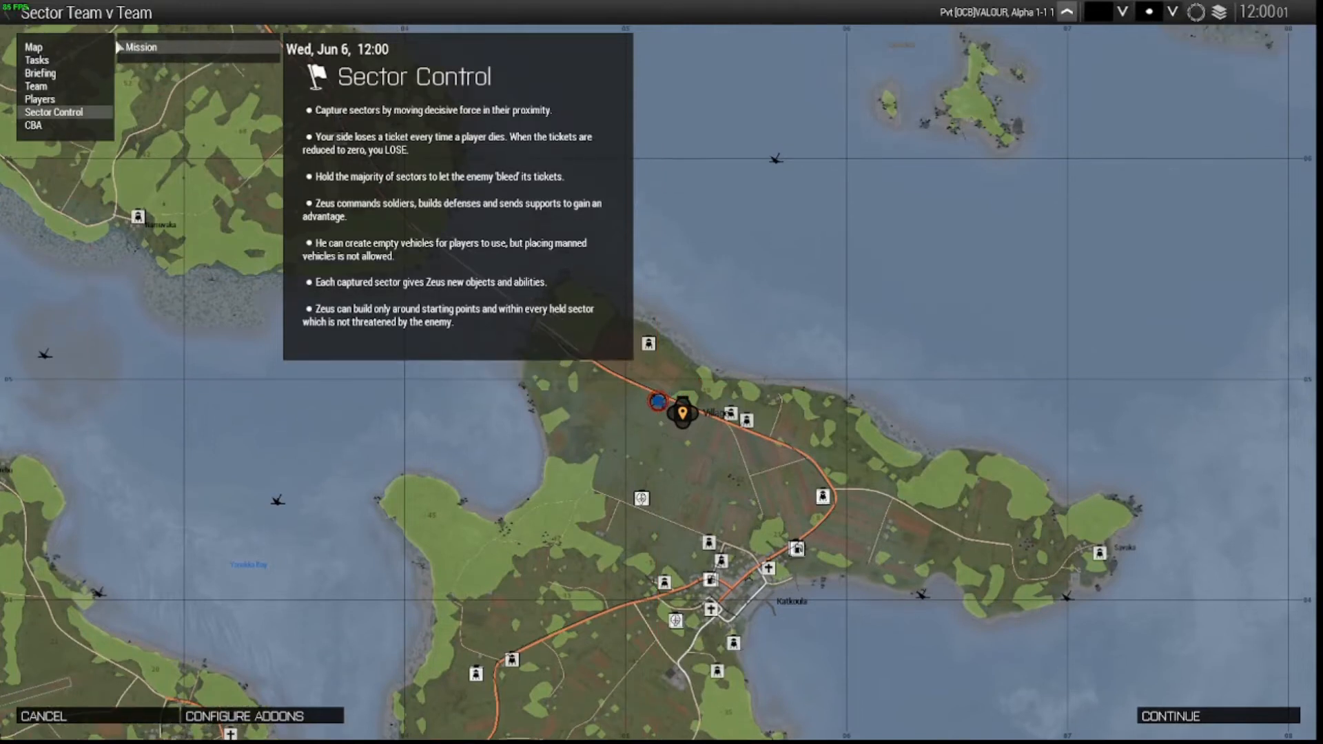
Look over the briefing map around the village, then continue into the mission.
{"action": "right_click_drag", "start_coordinate": [698, 402], "coordinate": [663, 376]}
{"action": "scroll", "coordinate": [663, 358], "scroll_direction": "up", "scroll_amount": 3}
{"action": "left_click", "coordinate": [612, 494]}
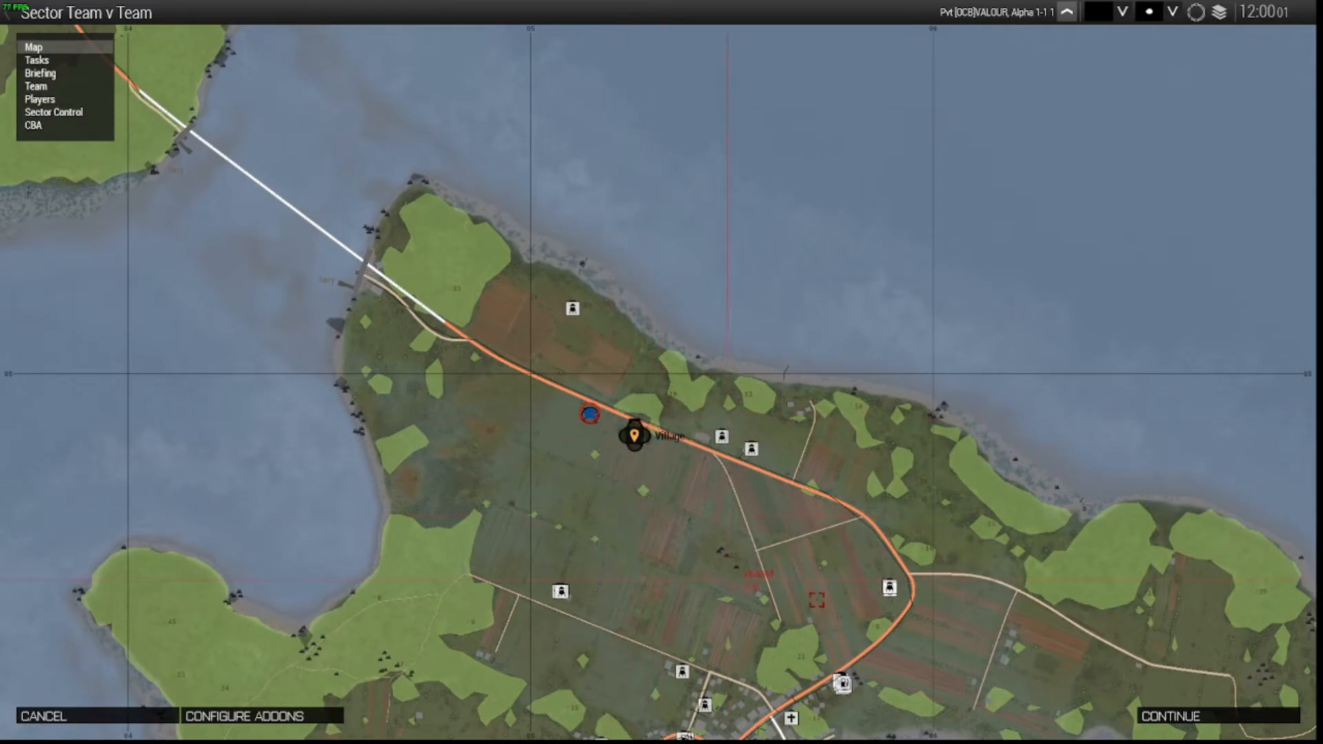
{"action": "left_click", "coordinate": [1180, 717]}
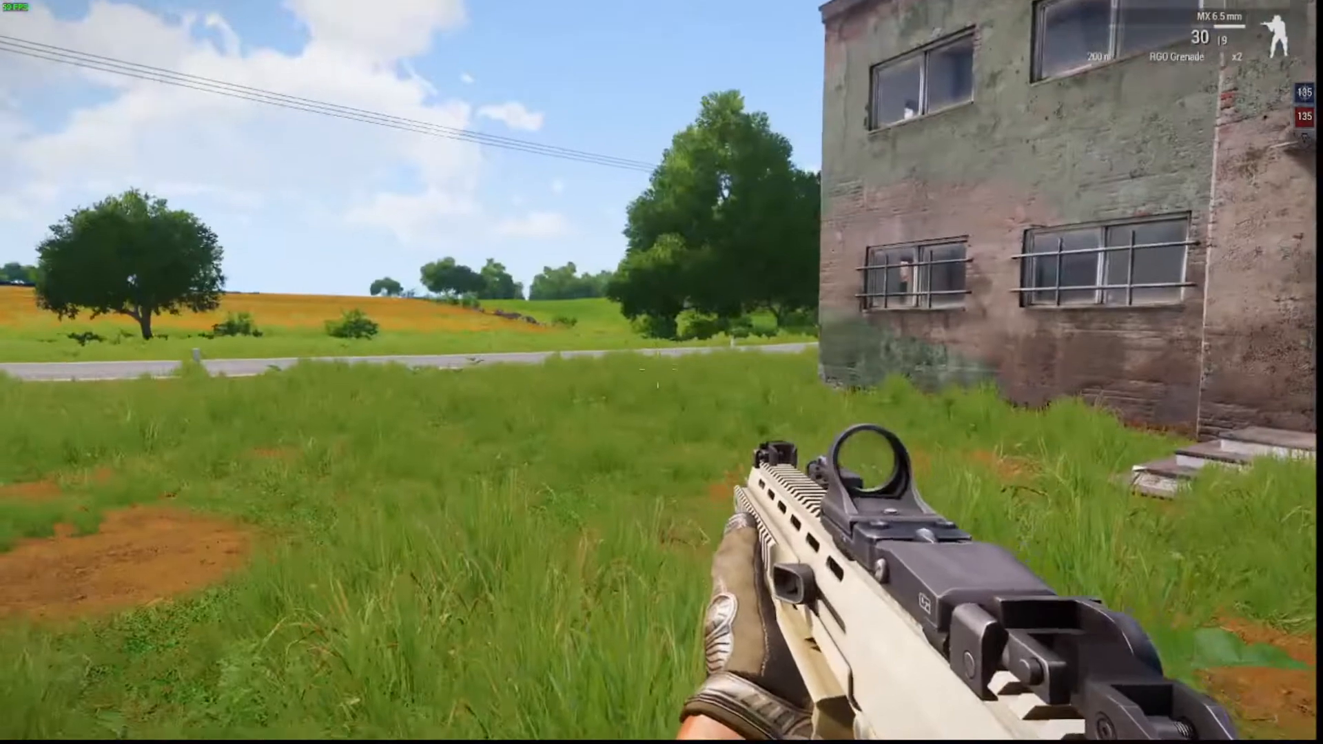
Sprint the soldier across the fields past the trees toward the village, pausing briefly once.
{"action": "key", "text": "shift+w"}
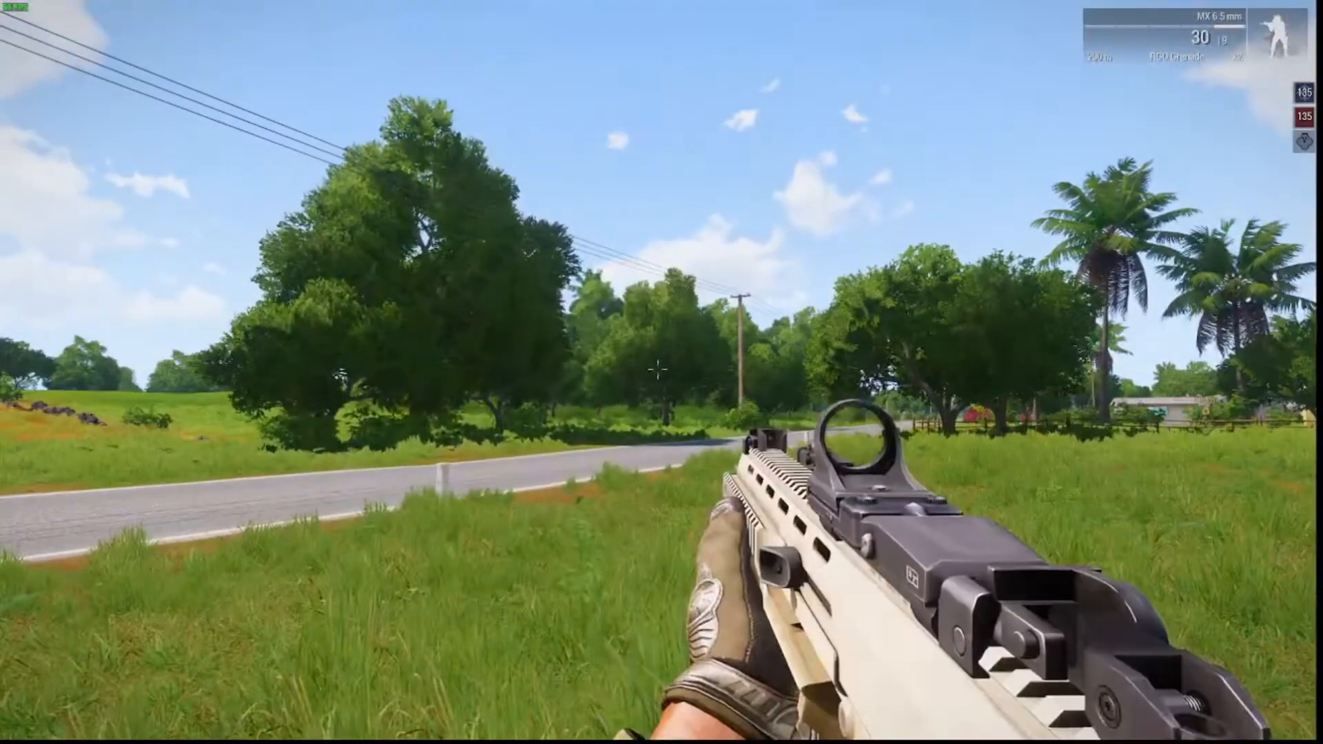
{"action": "key", "text": "Escape"}
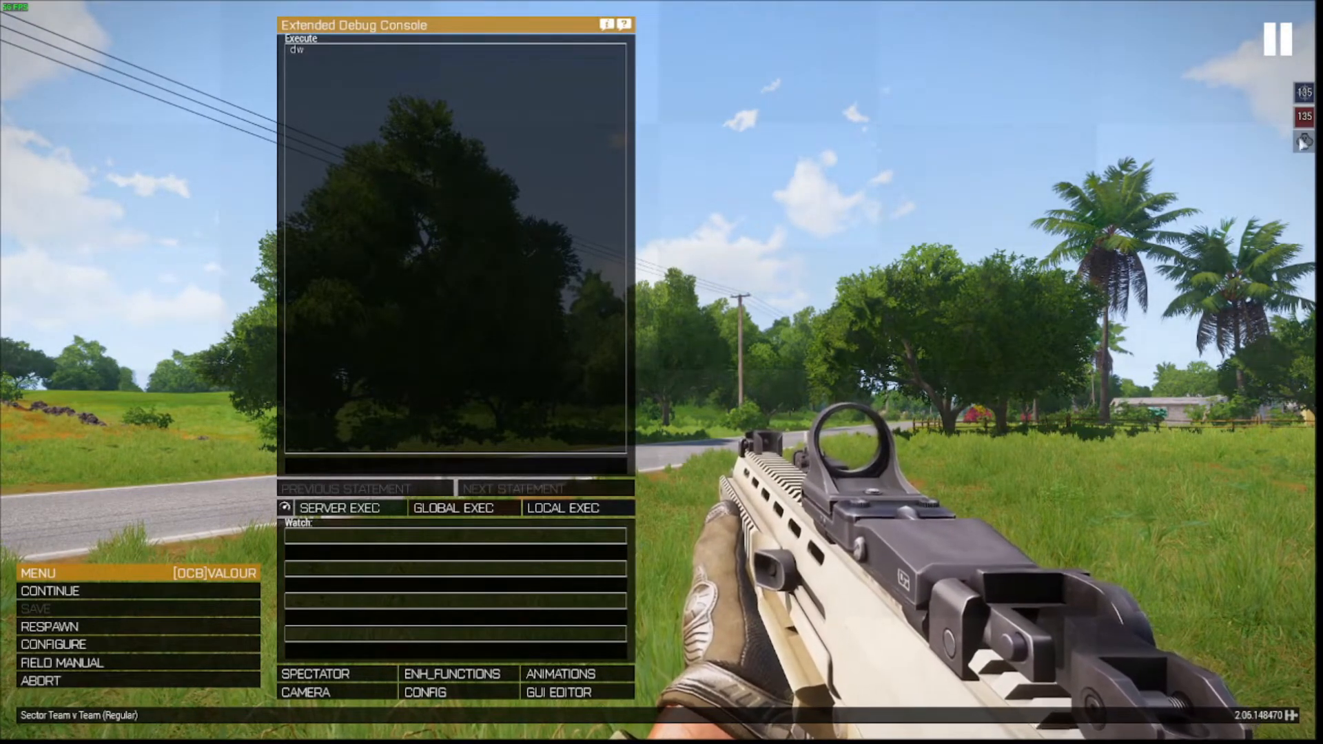
{"action": "key", "text": "Escape"}
{"action": "key", "text": "w"}
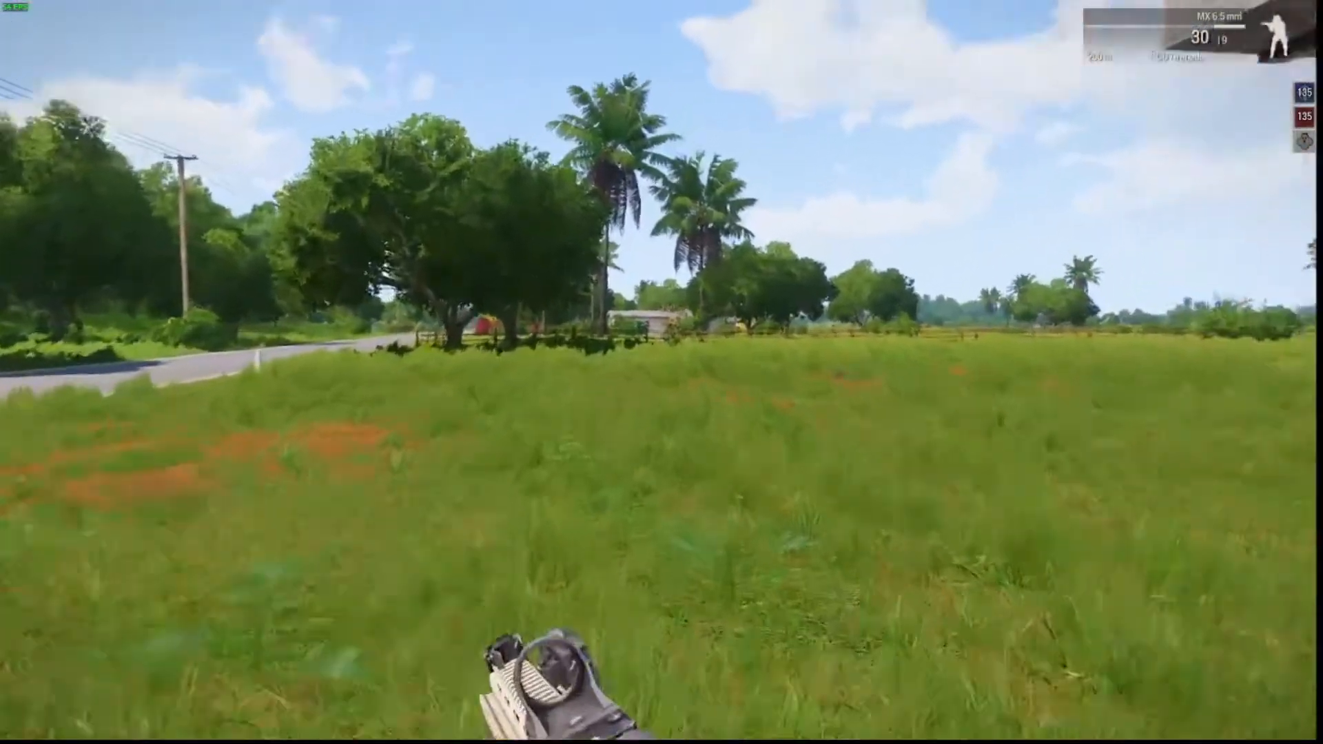
{"action": "right_click", "coordinate": [661, 372]}
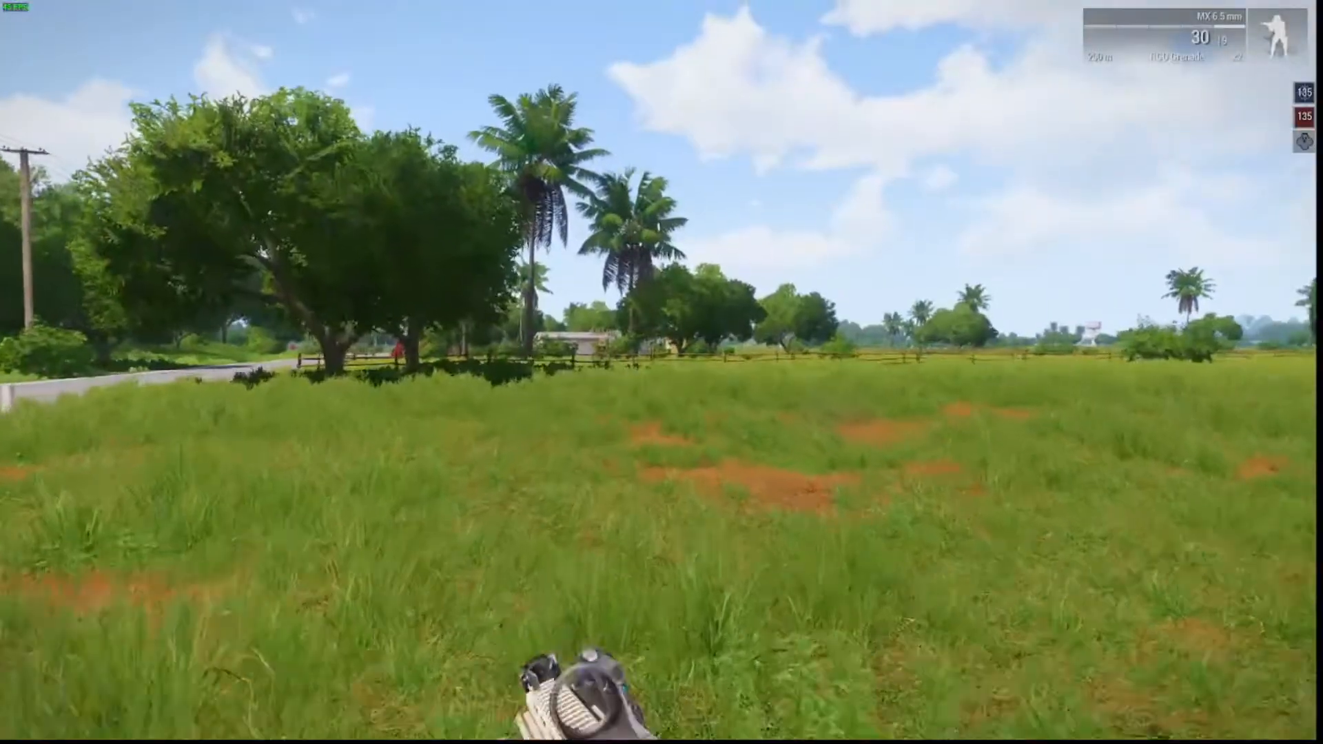
{"action": "key", "text": "w"}
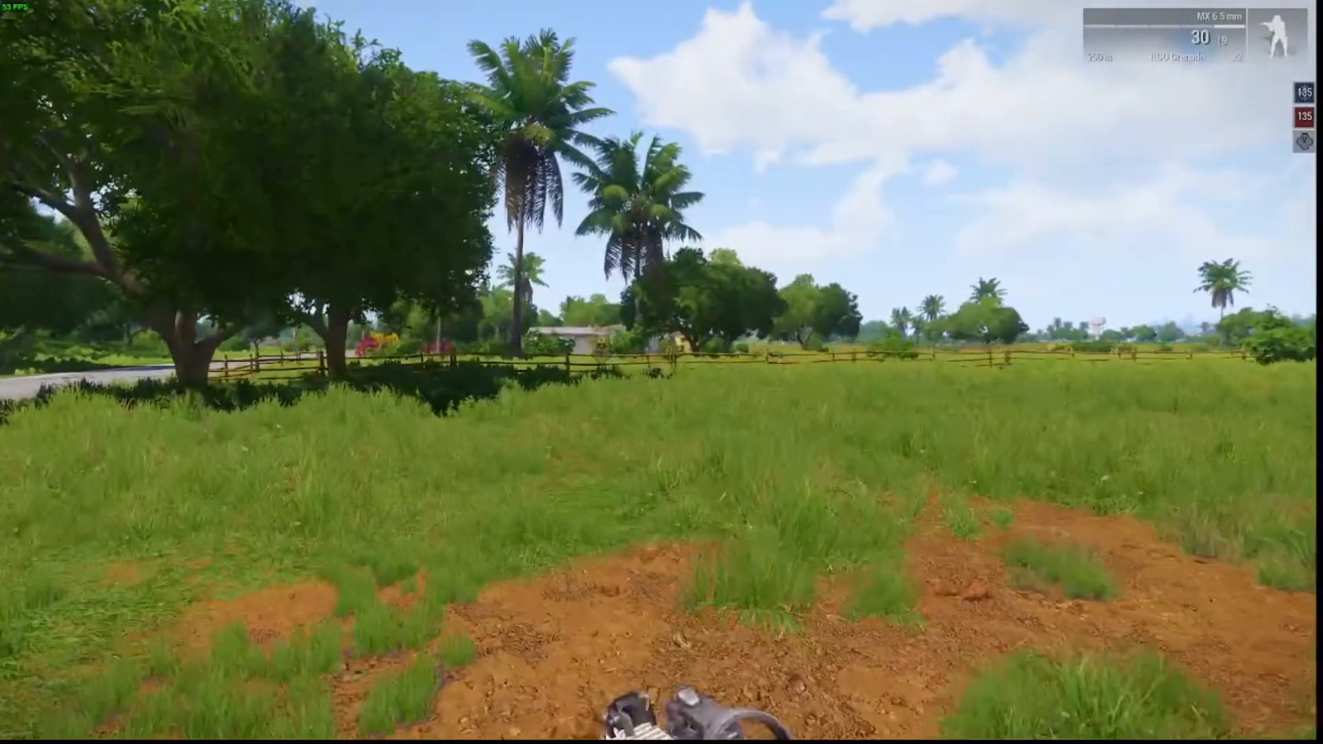
{"action": "key", "text": "w"}
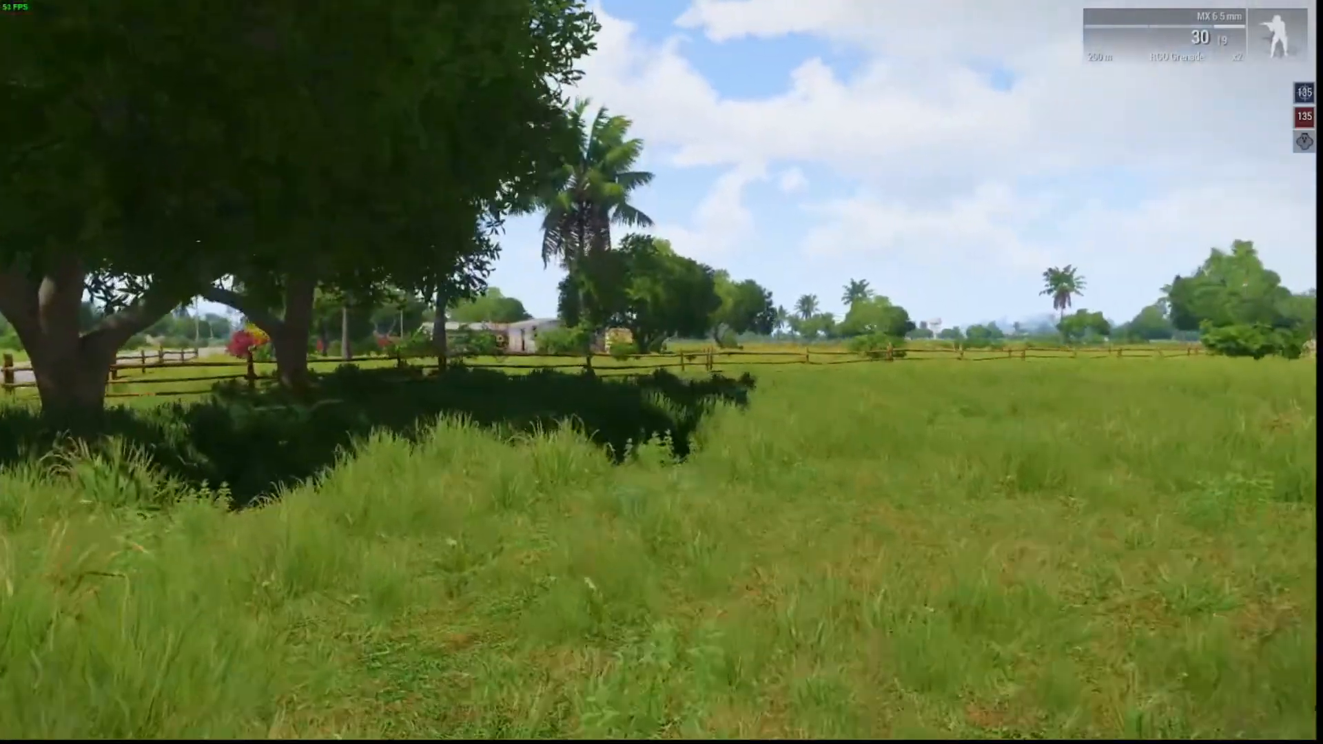
{"action": "key", "text": "w"}
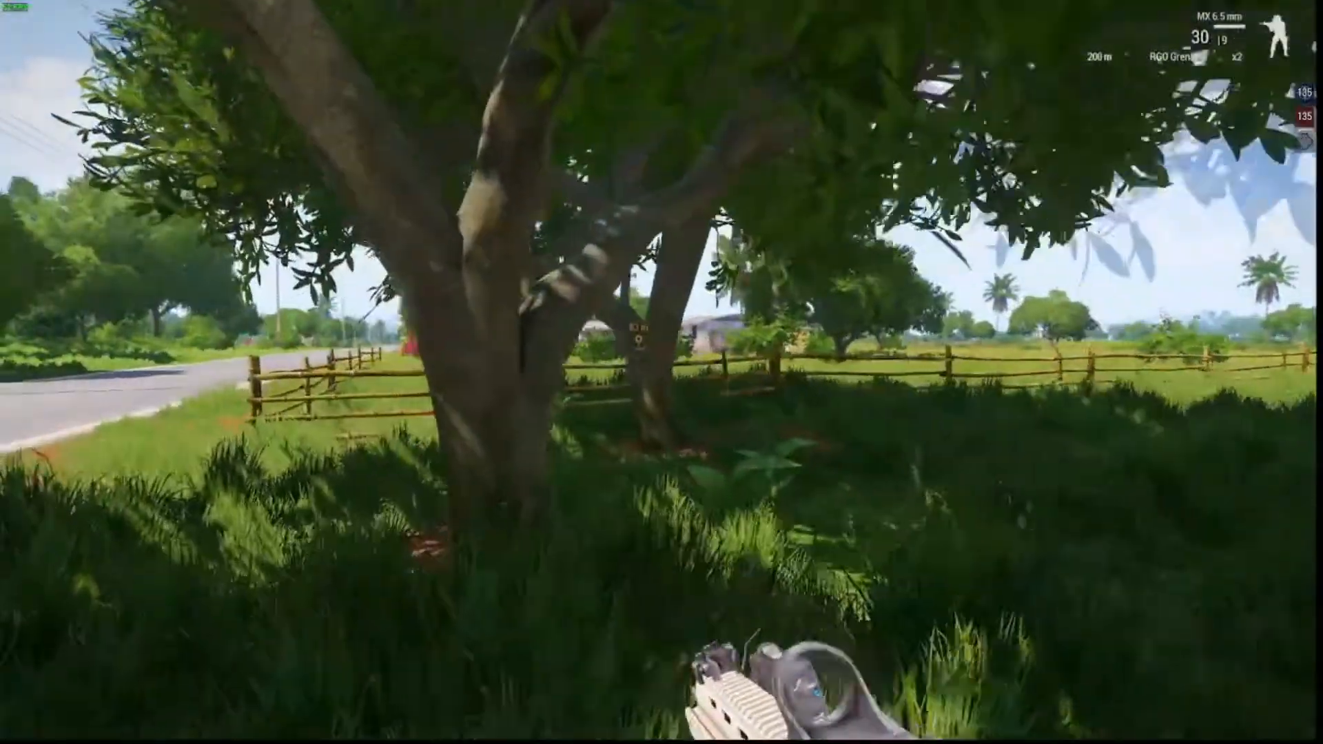
{"action": "key", "text": "w"}
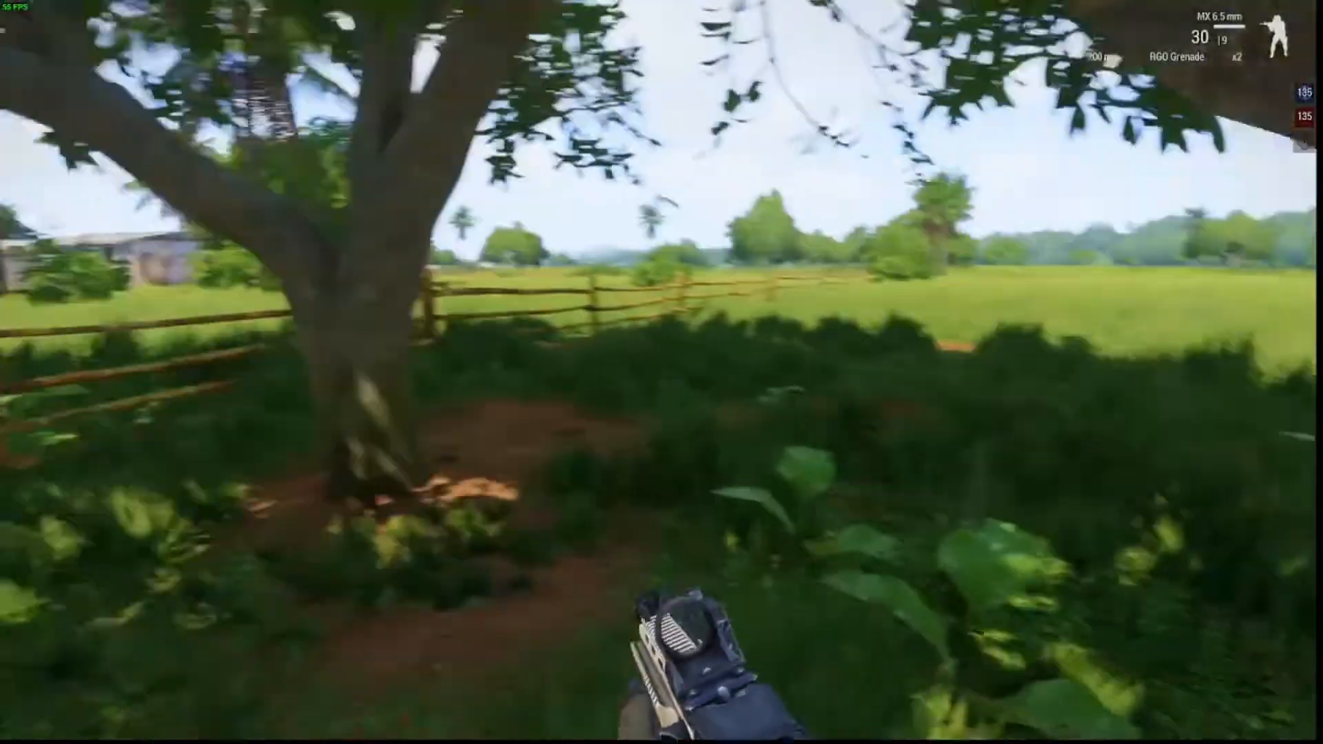
{"action": "key", "text": "w"}
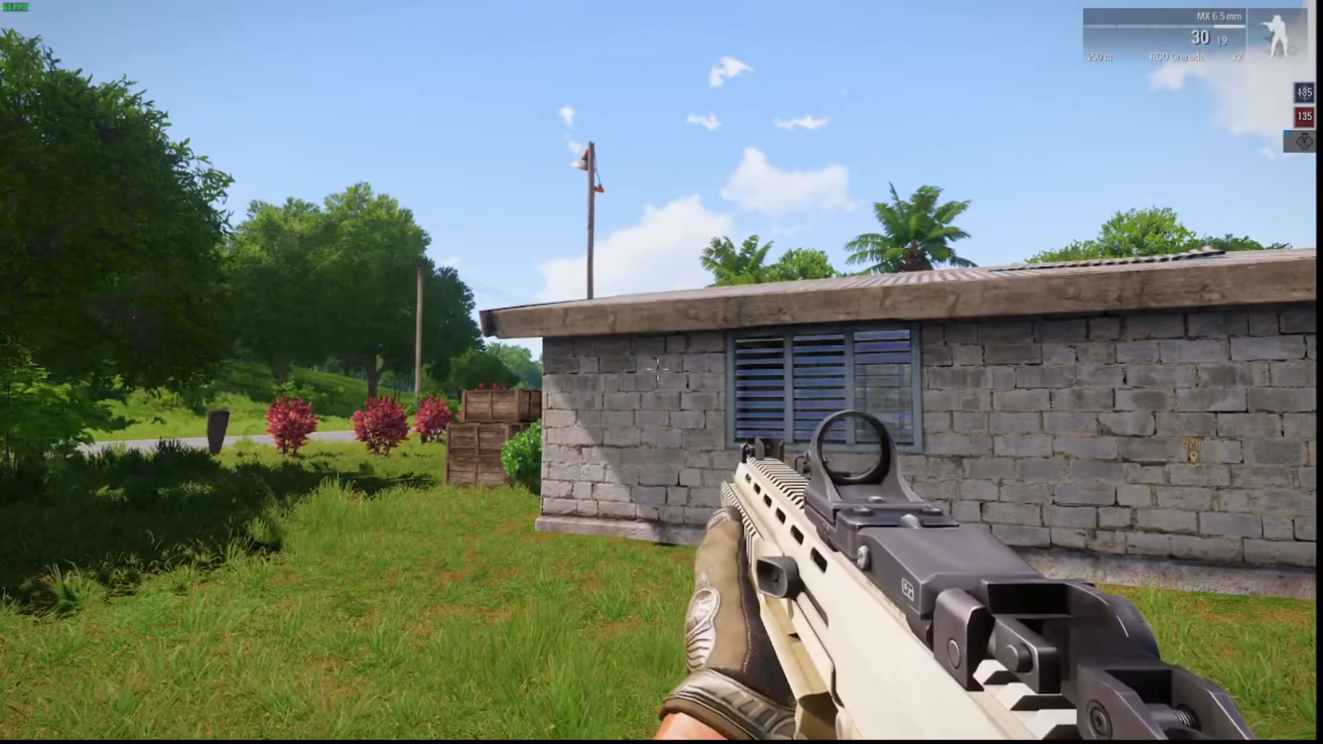
Pause and resume the play-test, then walk past the house toward its corner.
{"action": "key", "text": "Escape"}
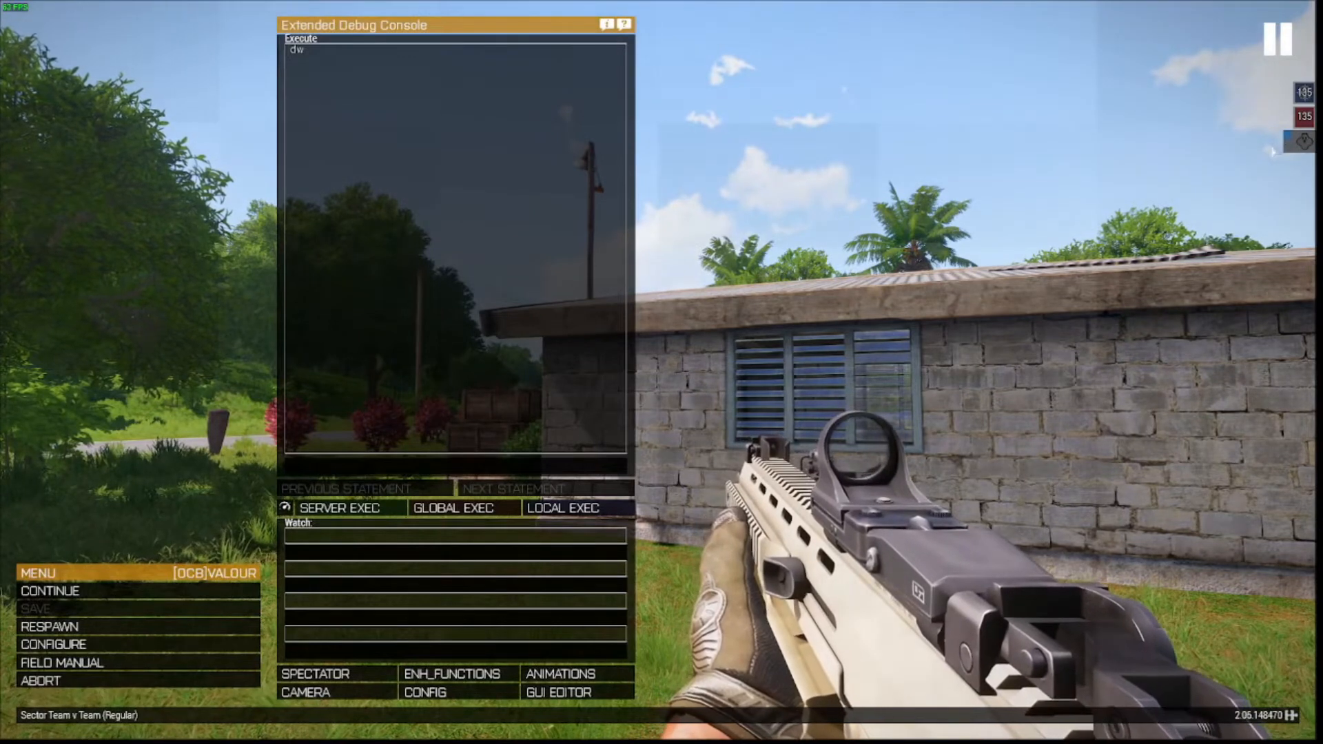
{"action": "key", "text": "Escape"}
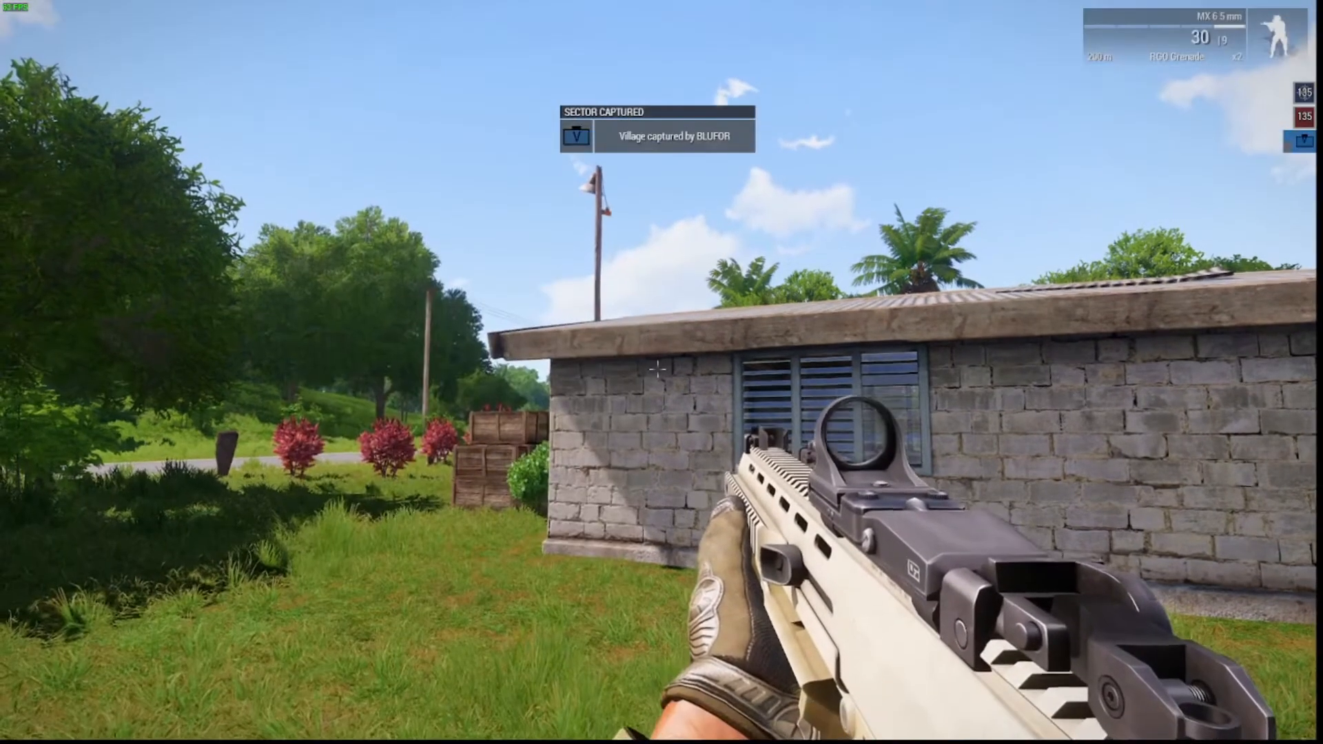
{"action": "key", "text": "w"}
{"action": "key", "text": "w"}
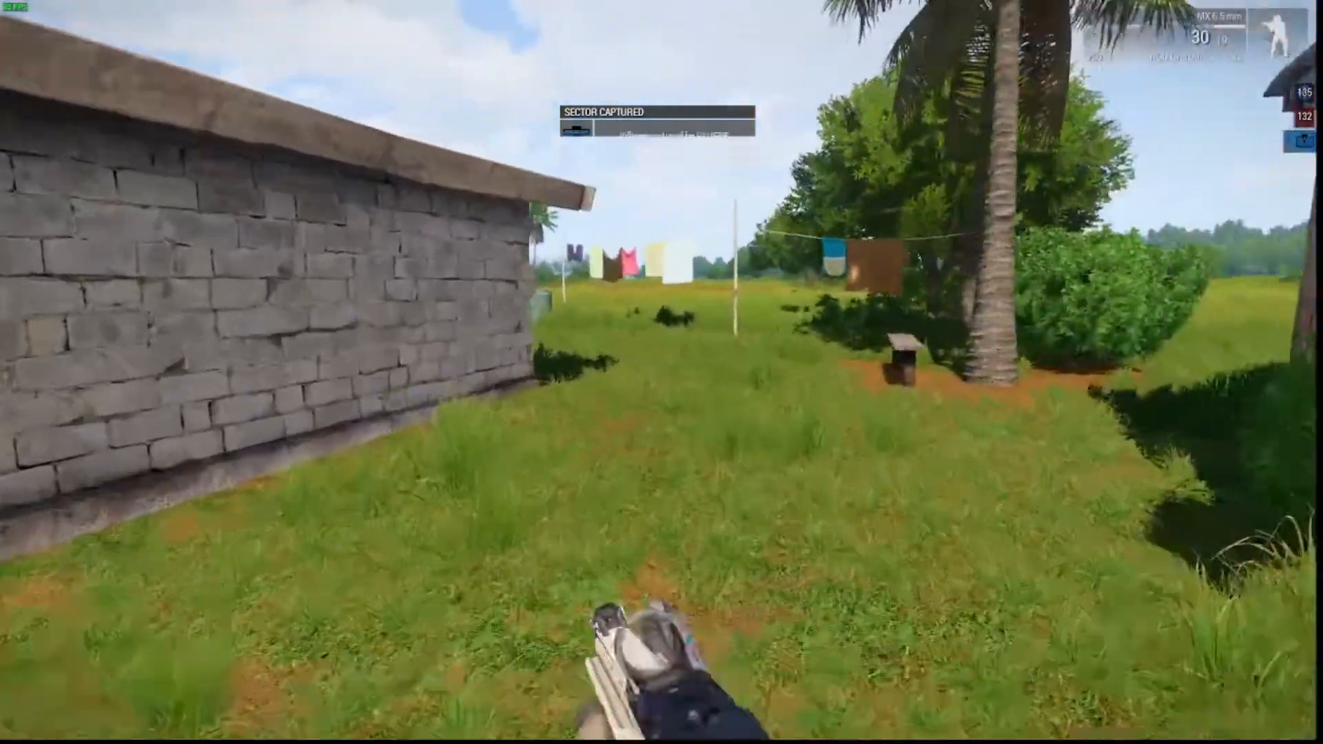
{"action": "key", "text": "w"}
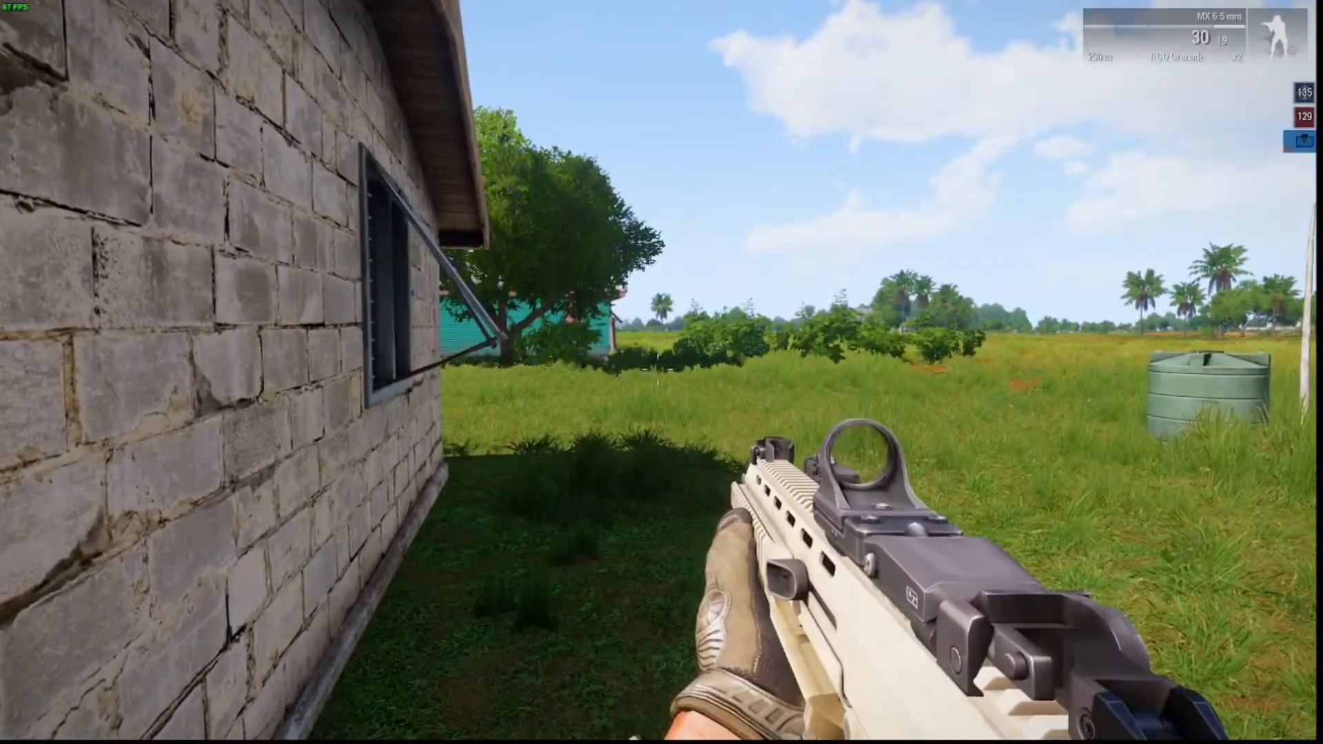
{"action": "key", "text": "d"}
Strafe right and fire several aimed rounds at the teal house, then run along the brick wall.
{"action": "right_click", "coordinate": [658, 370]}
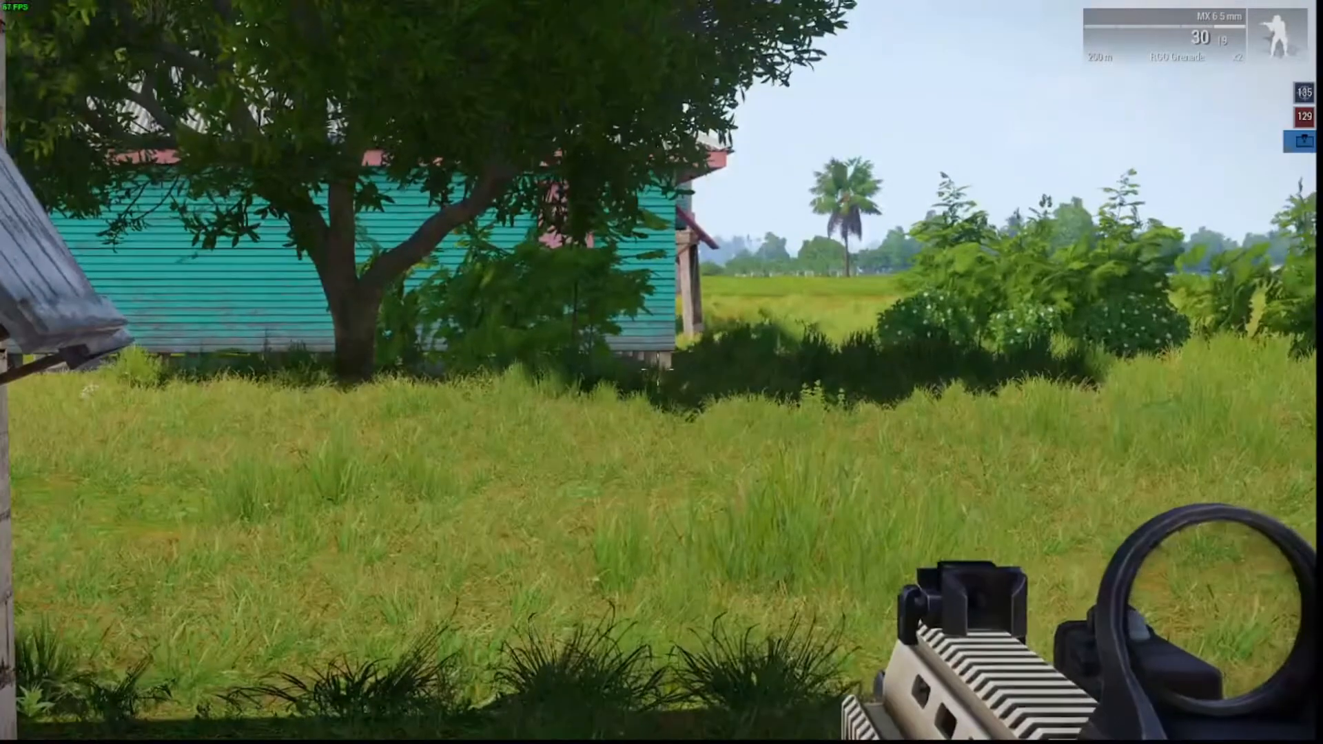
{"action": "key", "text": "d"}
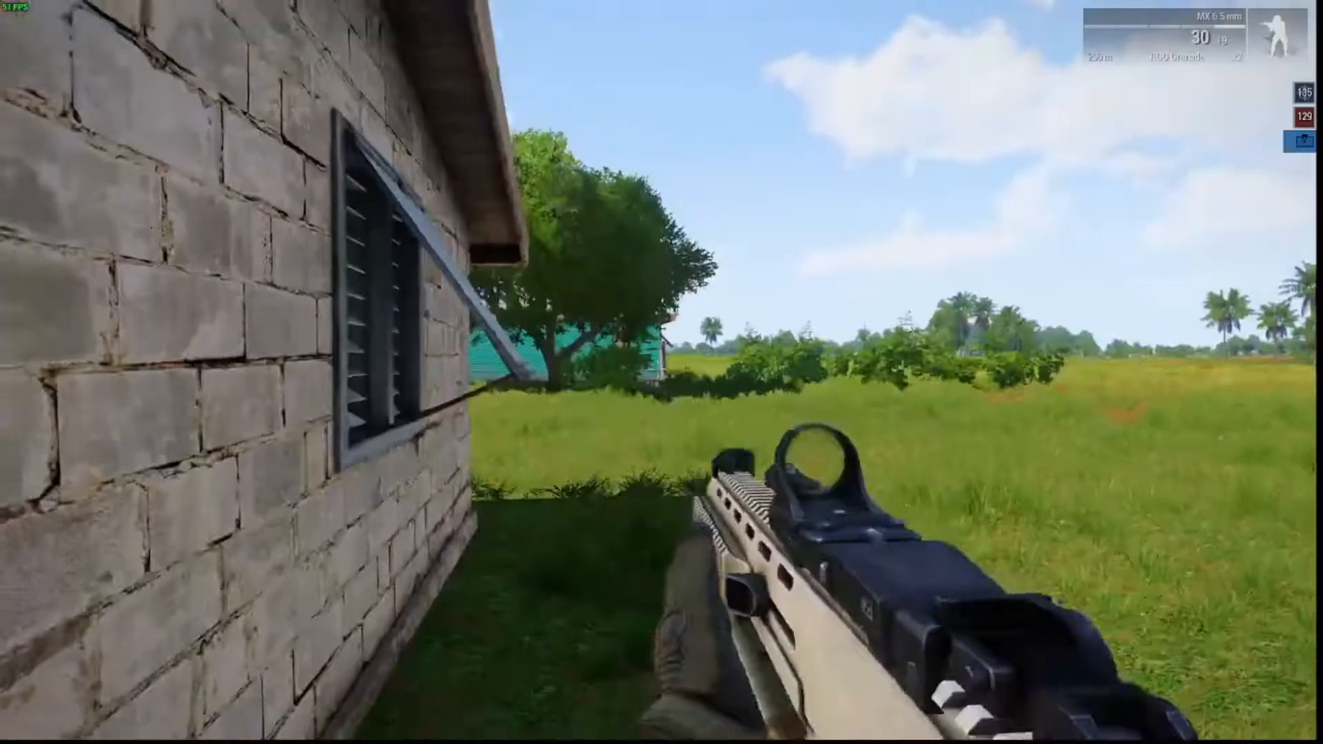
{"action": "right_click", "coordinate": [658, 370]}
{"action": "key", "text": "d"}
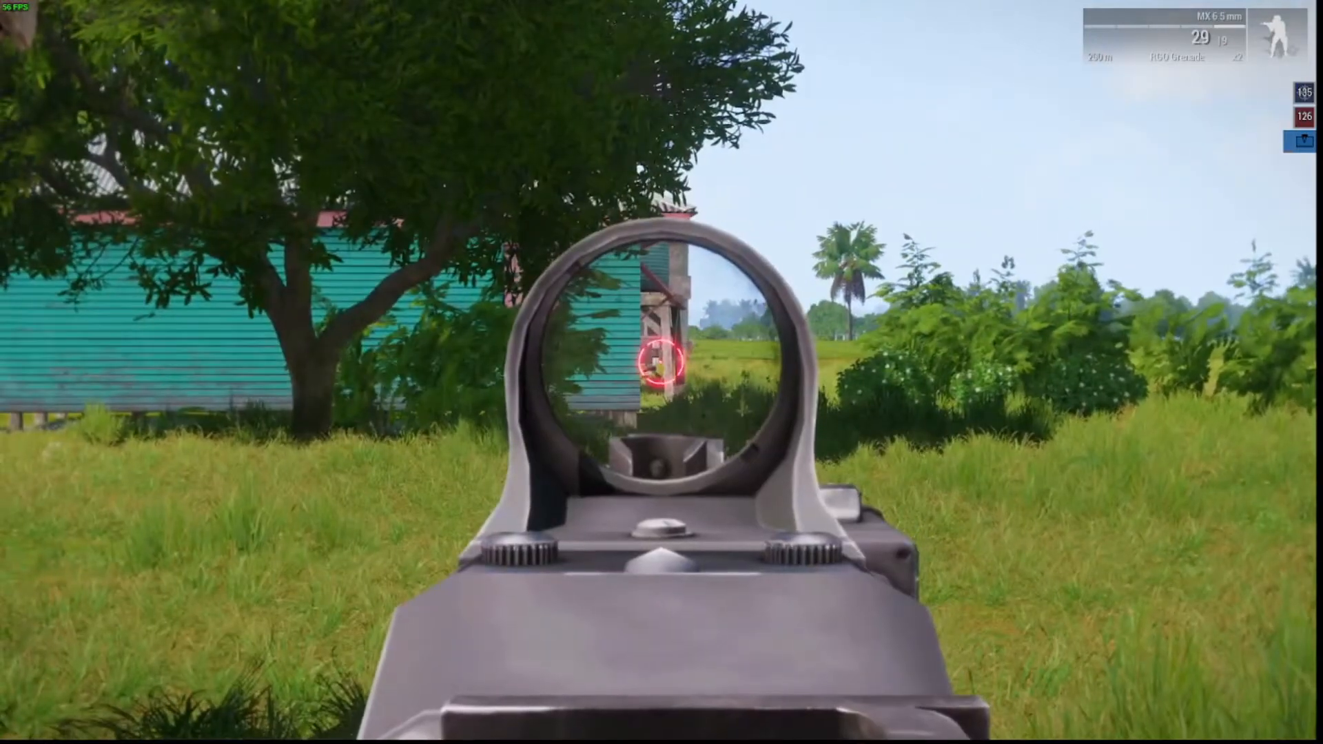
{"action": "left_click", "coordinate": [658, 370]}
{"action": "key", "text": "d"}
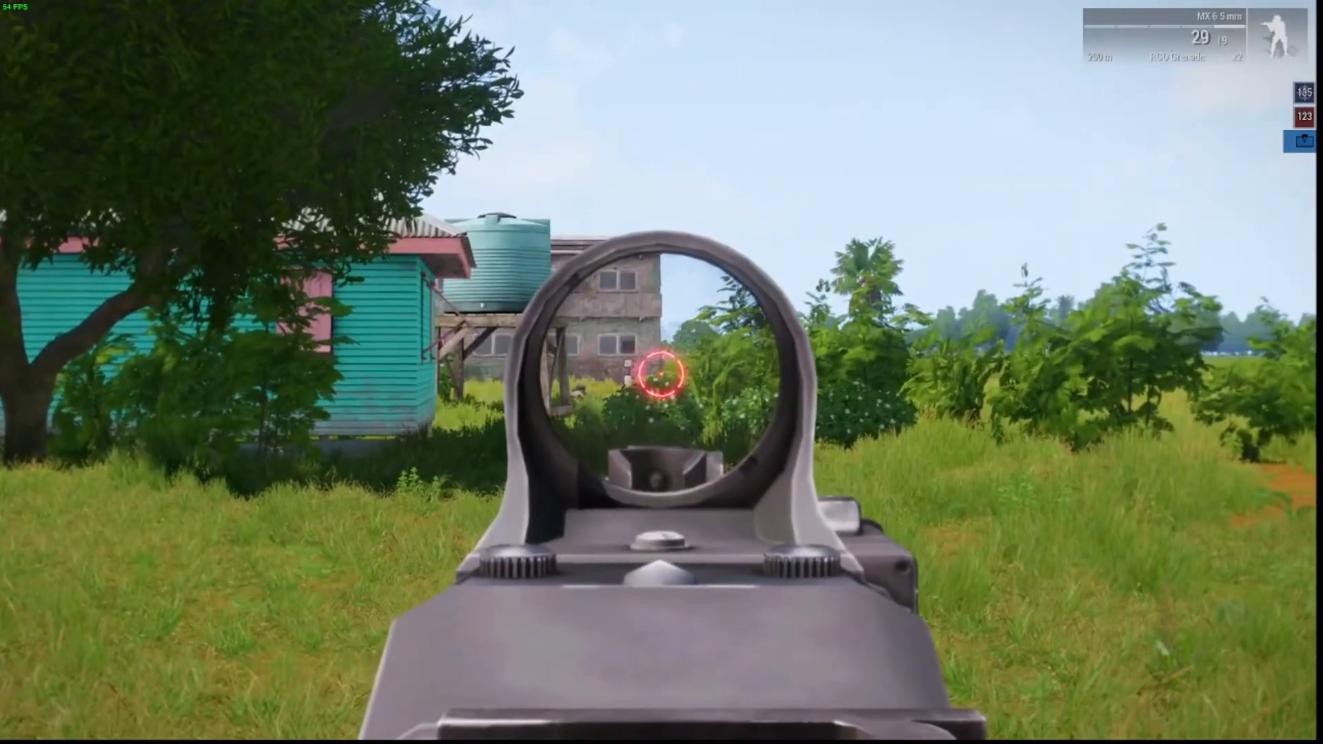
{"action": "left_click", "coordinate": [658, 372]}
{"action": "left_click", "coordinate": [658, 372]}
{"action": "right_click", "coordinate": [658, 372]}
{"action": "key", "text": "shift+w"}
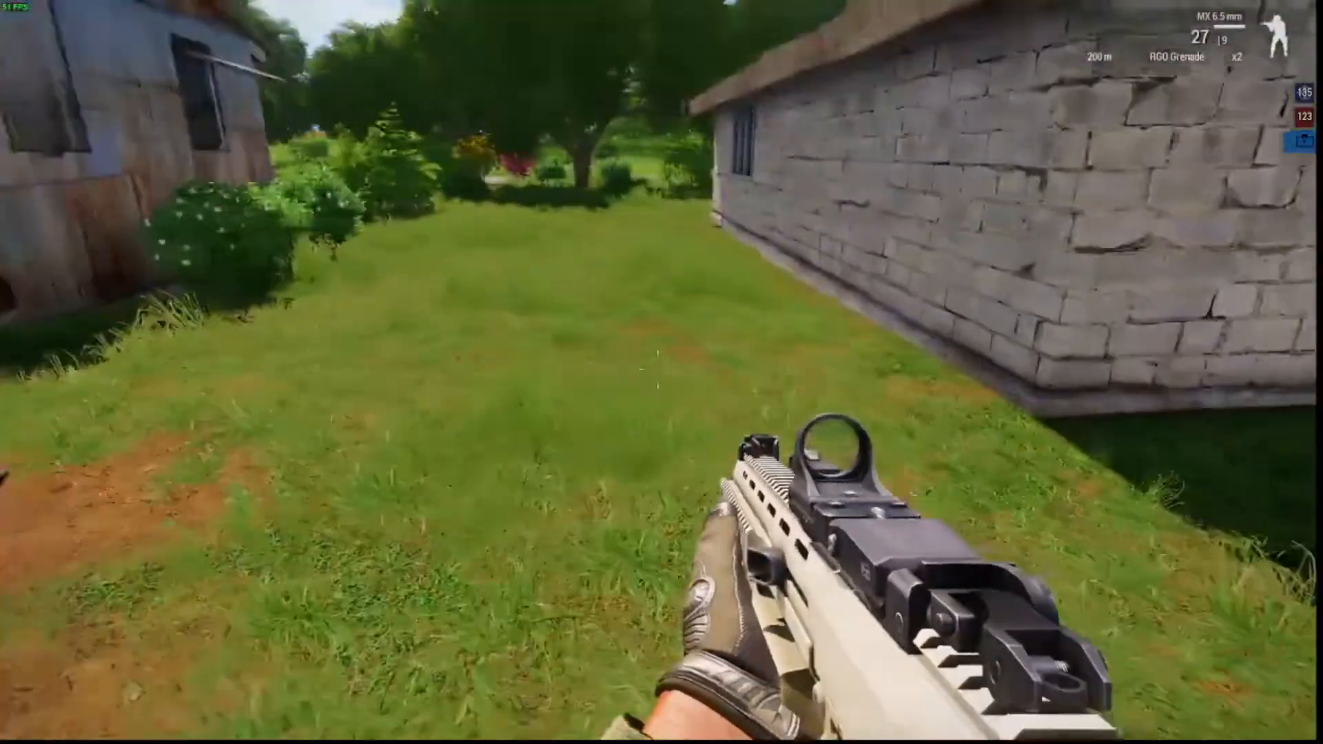
Back along the wall, enter Zeus and tilt the camera down over the village.
{"action": "key", "text": "s"}
{"action": "key", "text": "y"}
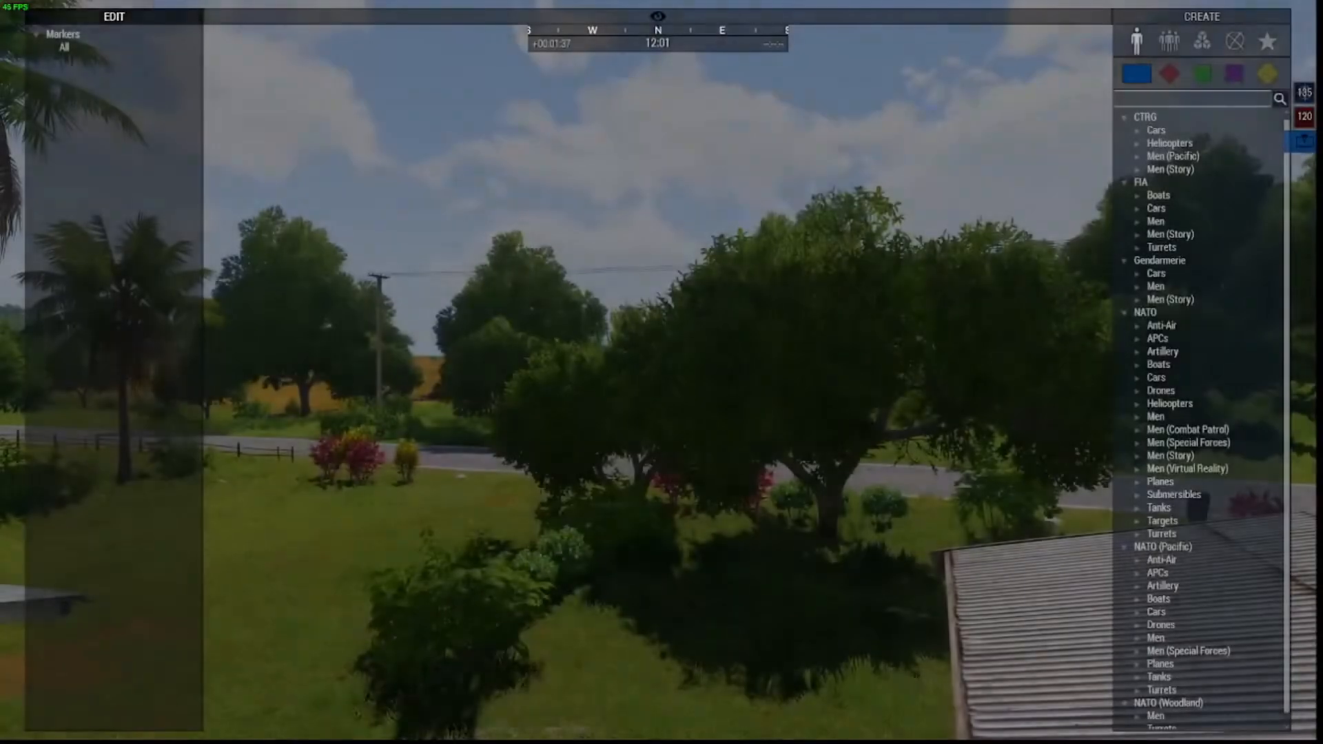
{"action": "key", "text": "s"}
{"action": "key", "text": "q"}
{"action": "right_click_drag", "start_coordinate": [719, 393], "coordinate": [821, 493]}
Fly the Zeus camera past the turquoise house to hover above the field.
{"action": "key", "text": "w"}
{"action": "key", "text": "z"}
{"action": "key", "text": "a"}
{"action": "key", "text": "d"}
{"action": "key", "text": "q"}
{"action": "key", "text": "d"}
{"action": "key", "text": "s"}
{"action": "key", "text": "w"}
Place an OPFOR FIA Patrol Team, Alpha 2-1, in the field by the long grey building.
{"action": "left_click", "coordinate": [1169, 73]}
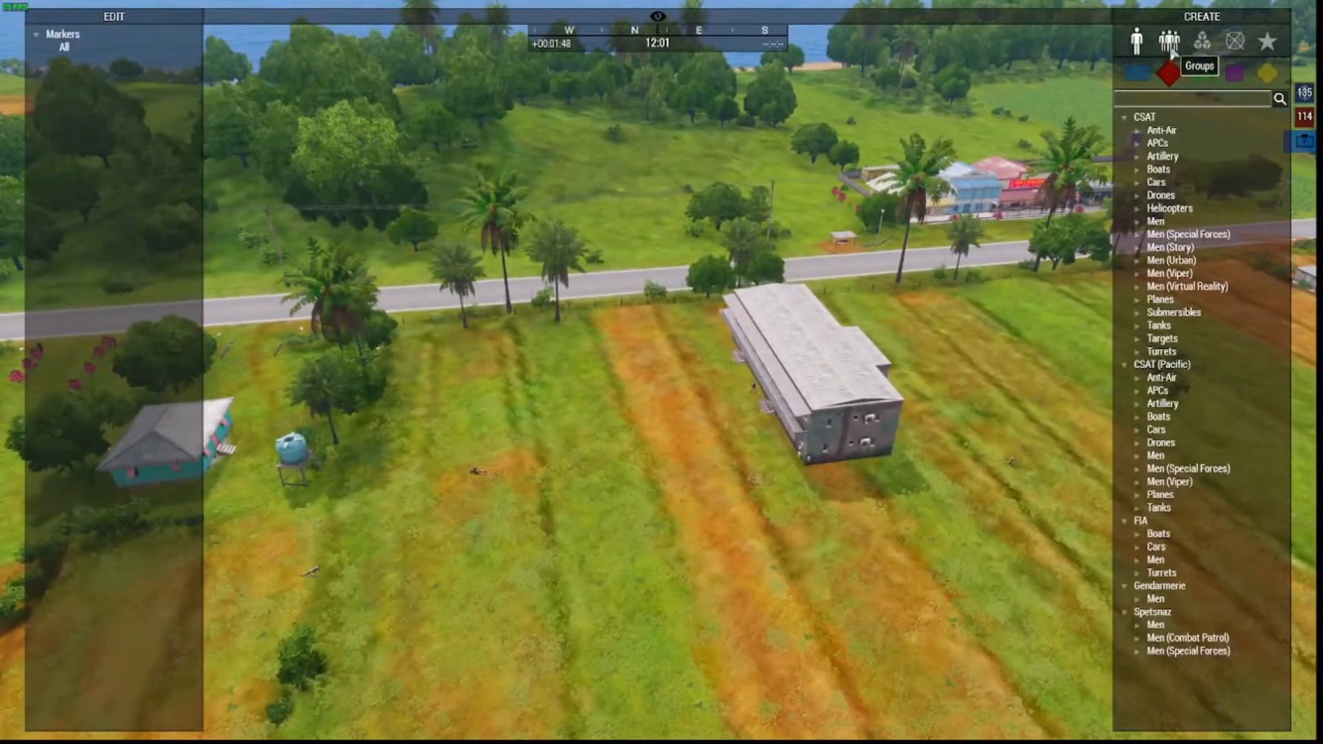
{"action": "left_click", "coordinate": [1169, 41]}
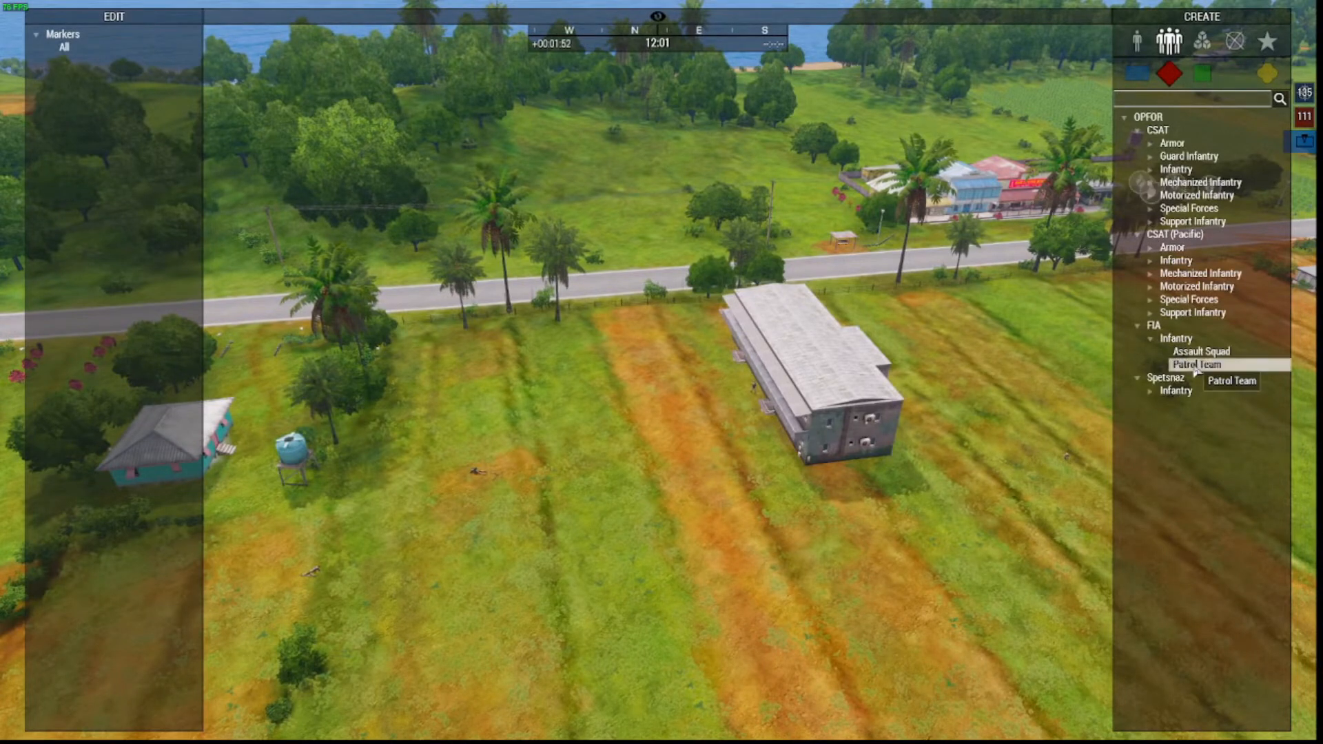
{"action": "key", "text": "a"}
{"action": "key", "text": "s"}
{"action": "left_click", "coordinate": [686, 334]}
{"action": "key", "text": "a"}
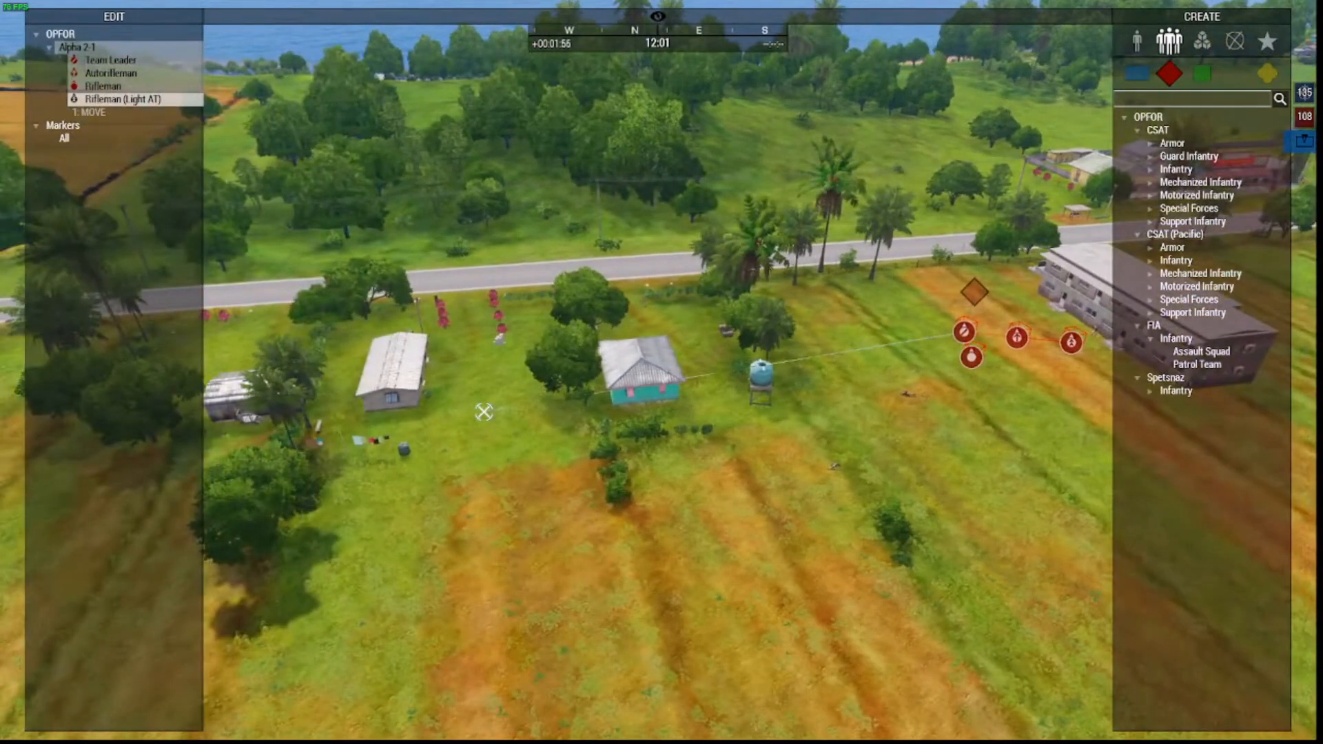
Return to the soldier, run across the field toward the turquoise house and fire at an enemy.
{"action": "key", "text": "y"}
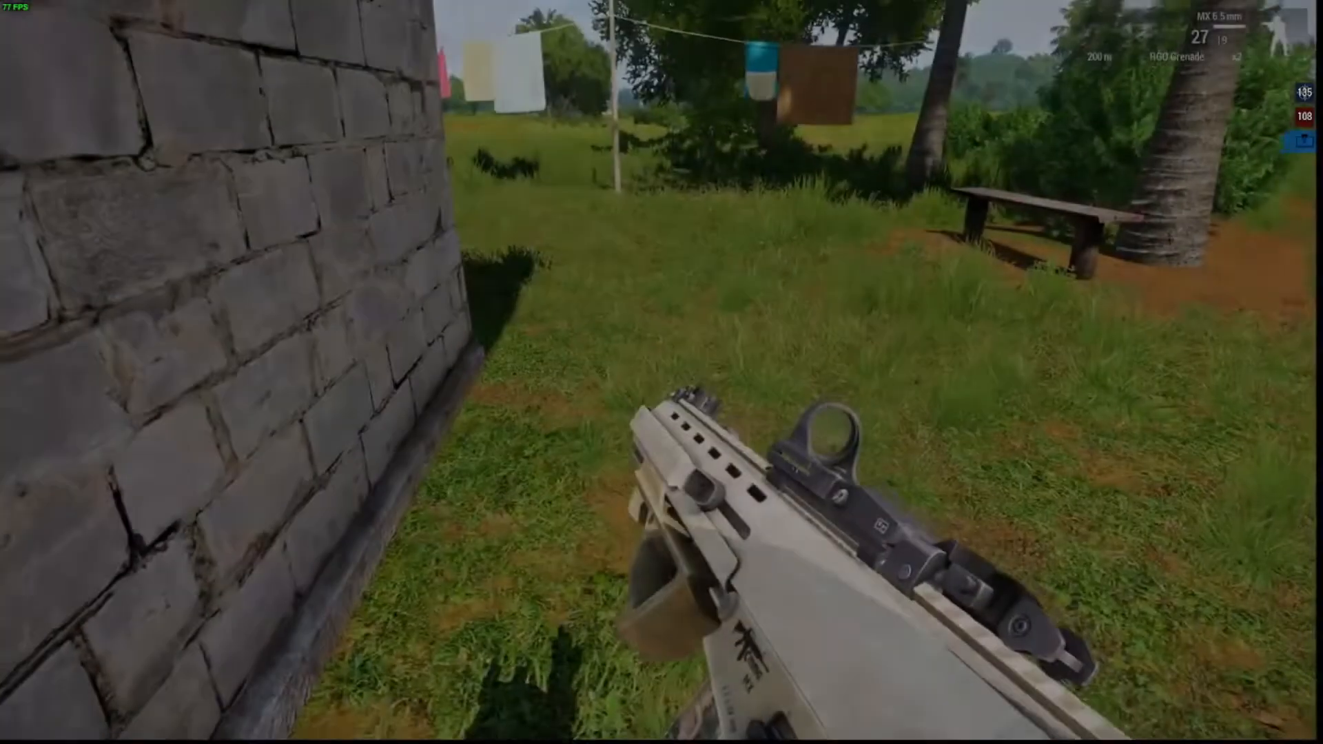
{"action": "key", "text": "w"}
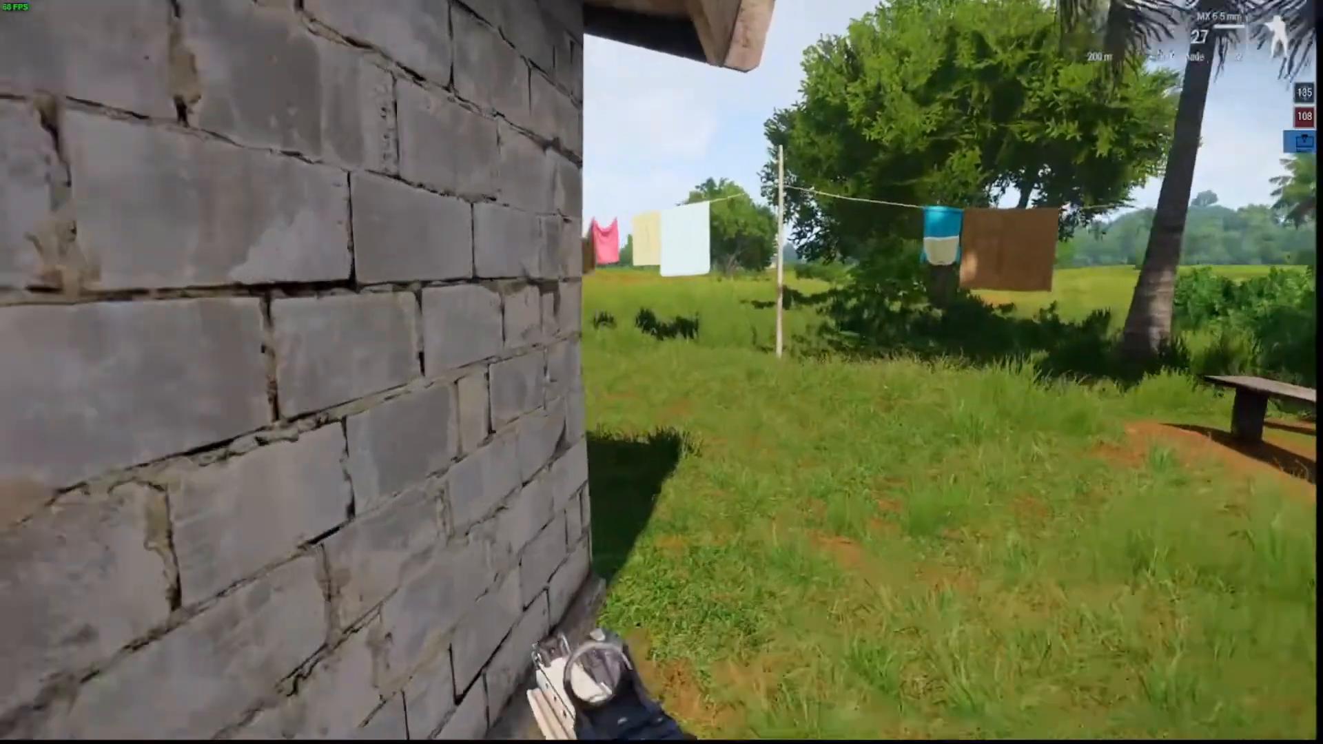
{"action": "key", "text": "w"}
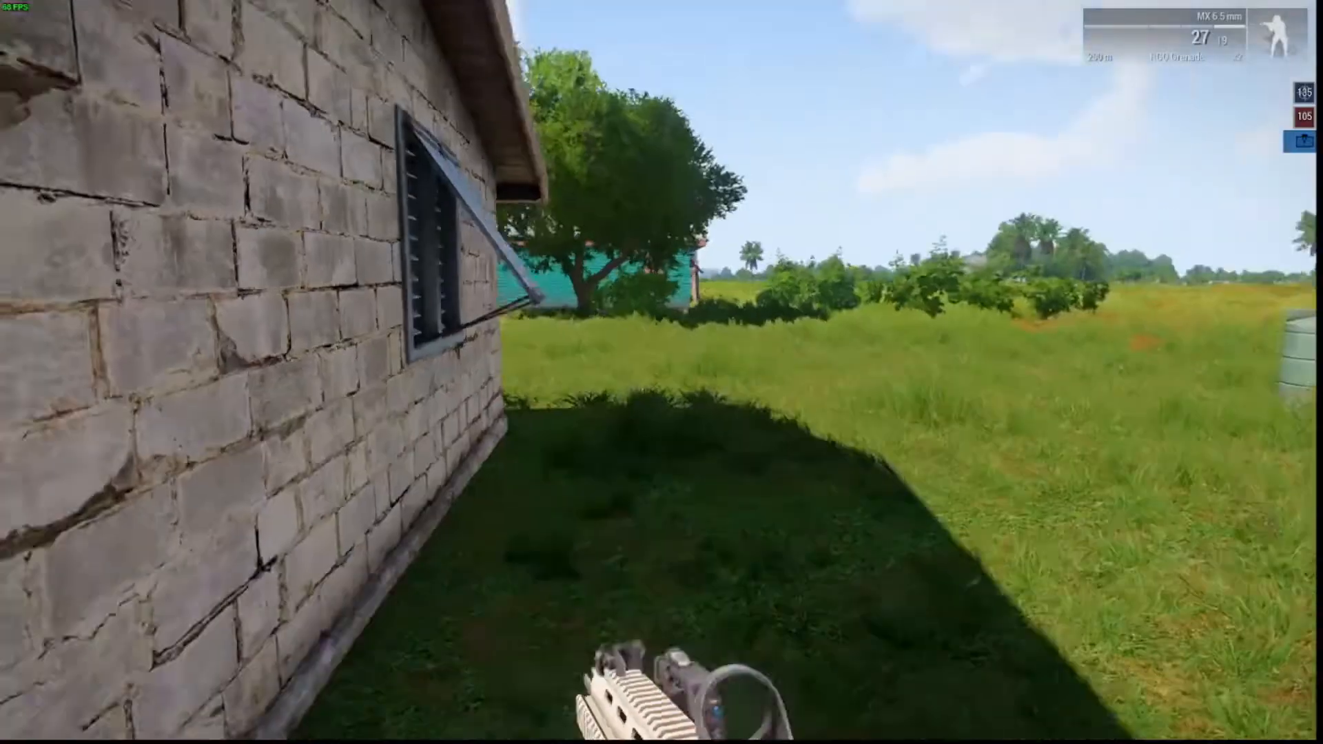
{"action": "key", "text": "w"}
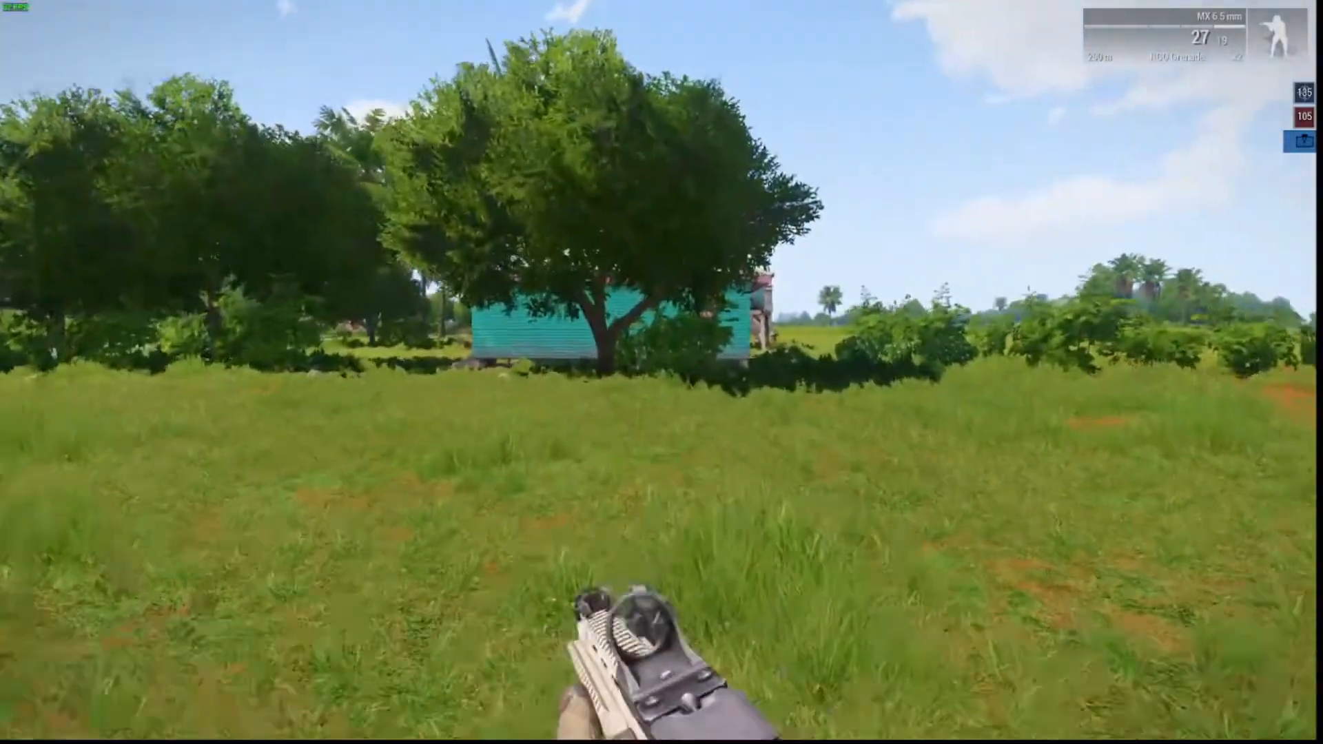
{"action": "key", "text": "w"}
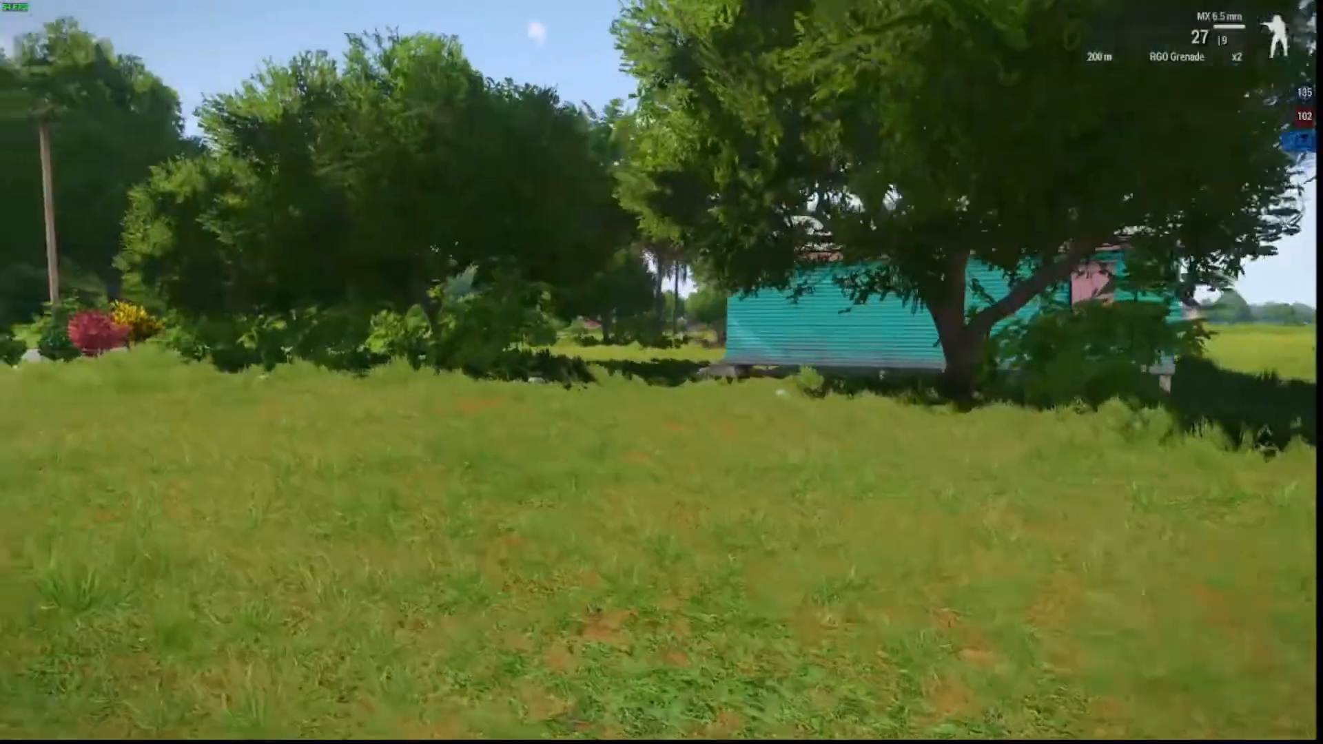
{"action": "key", "text": "w"}
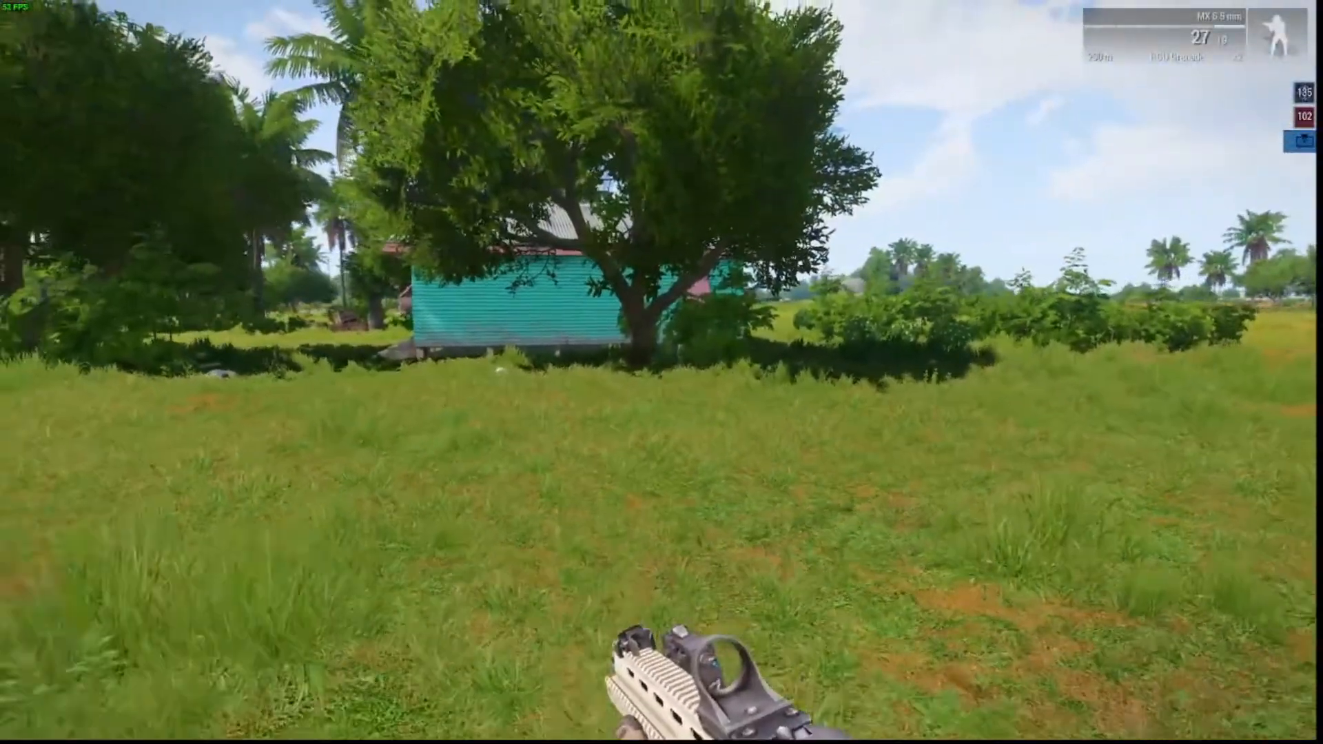
{"action": "key", "text": "w"}
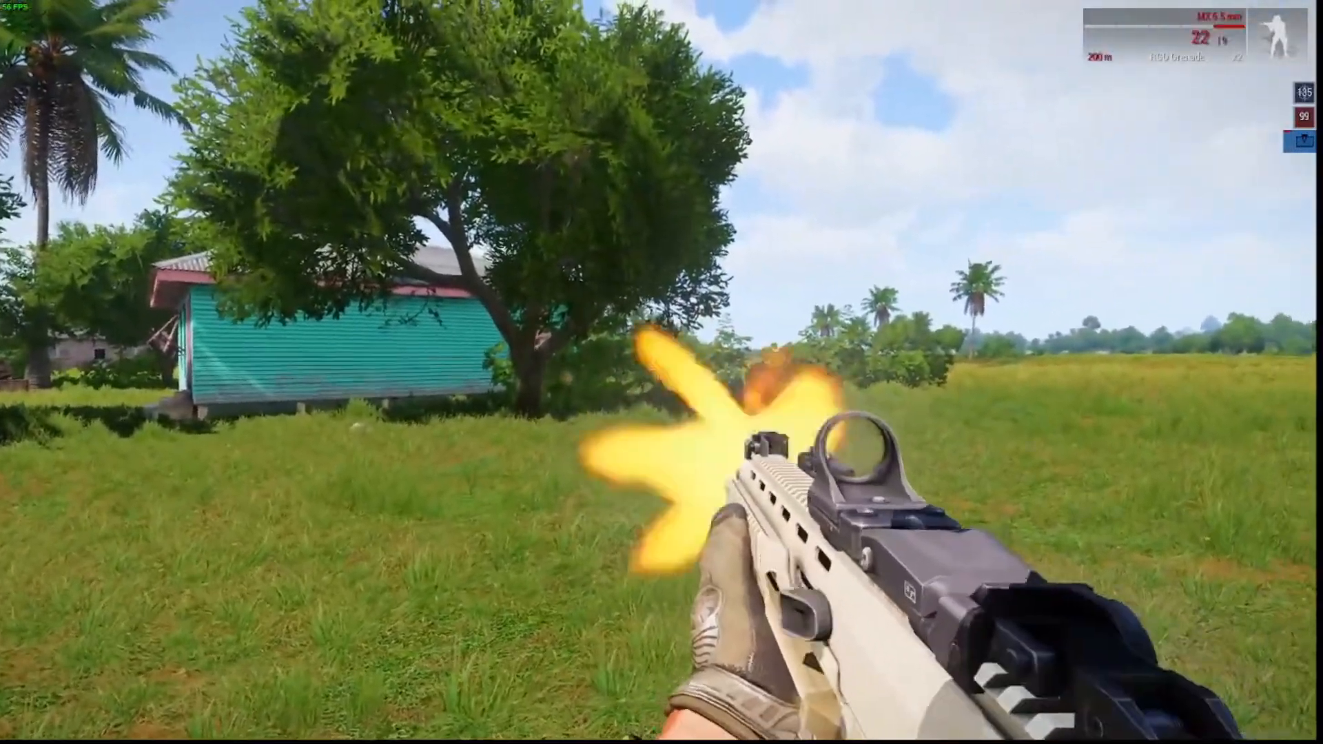
{"action": "left_click", "coordinate": [661, 372]}
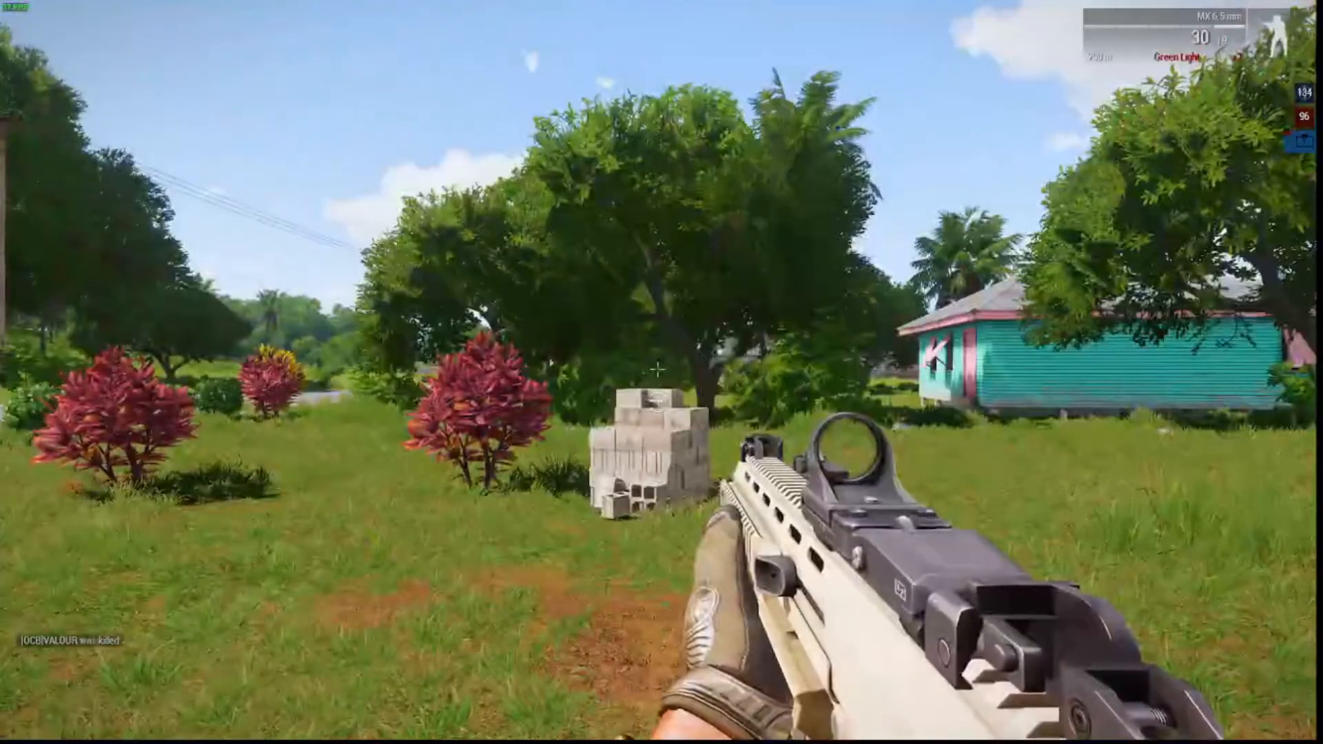
Run past the red bushes around the teal building and shoot two enemy soldiers in the field.
{"action": "key", "text": "w"}
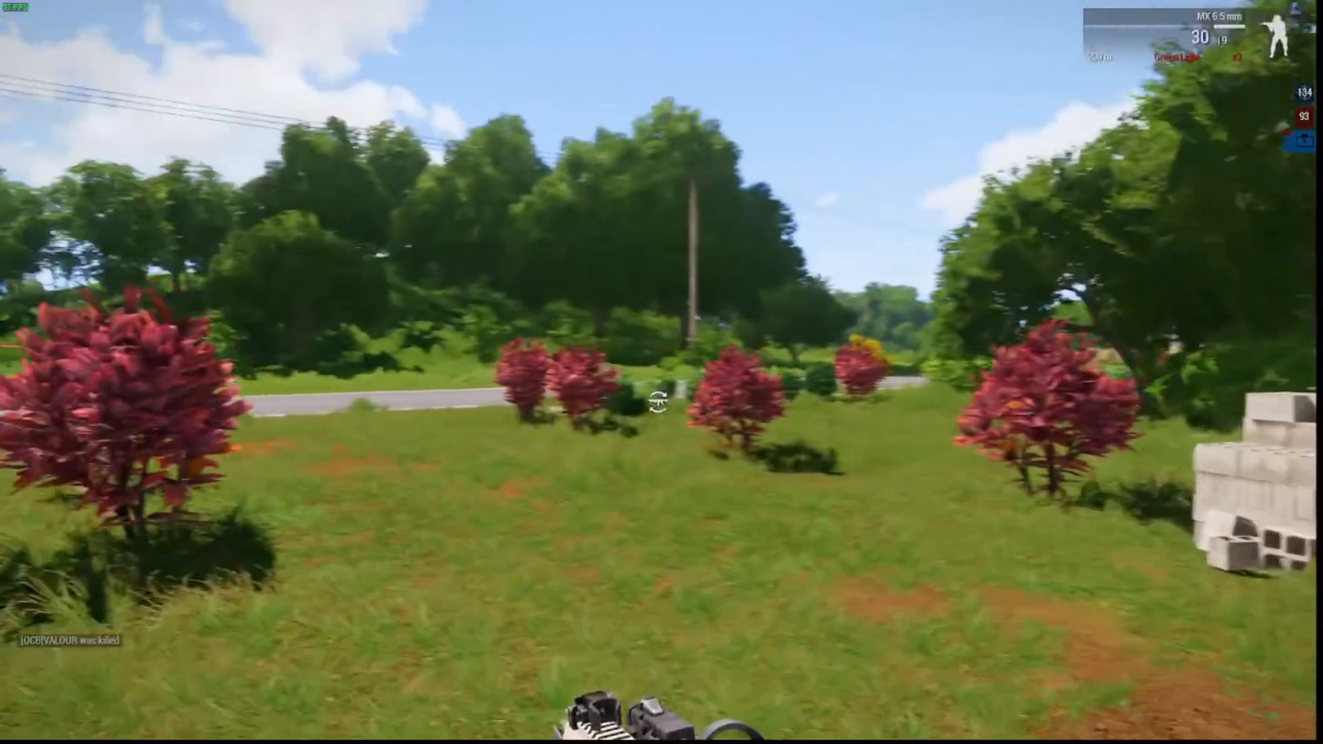
{"action": "key", "text": "w"}
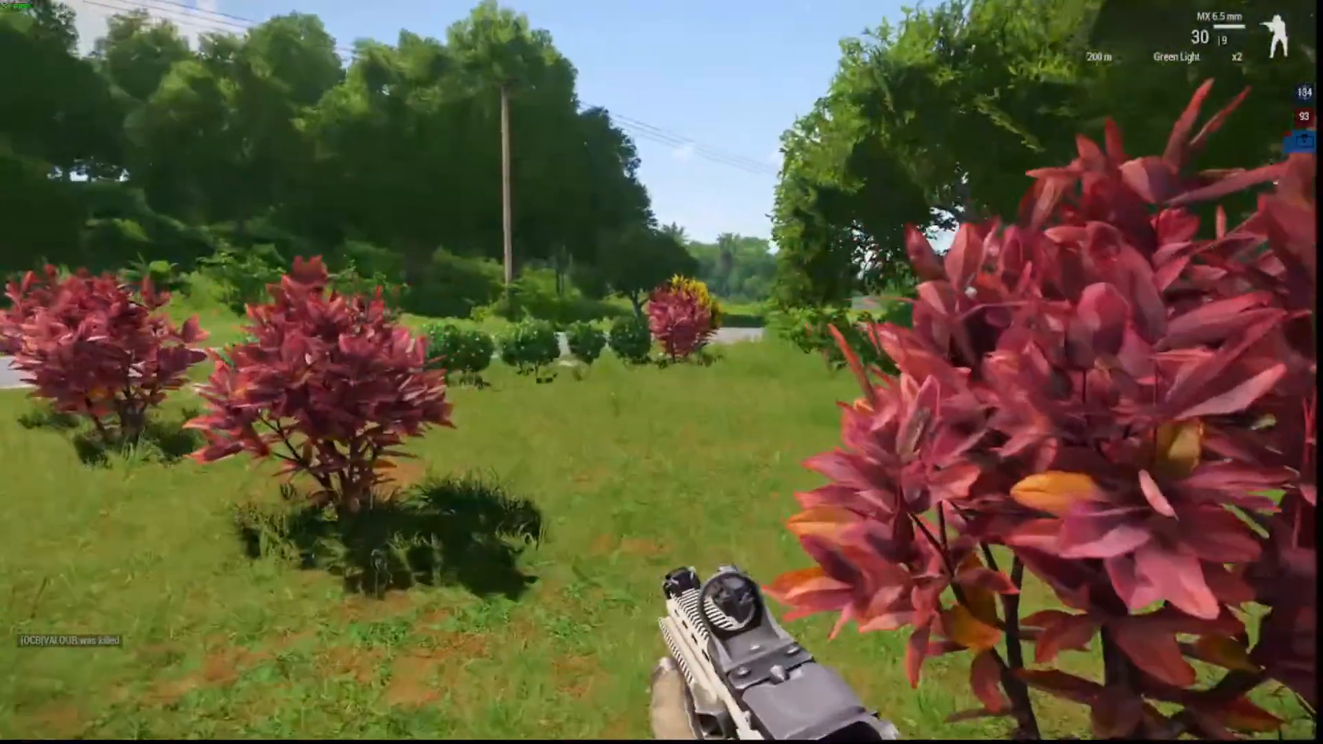
{"action": "key", "text": "w"}
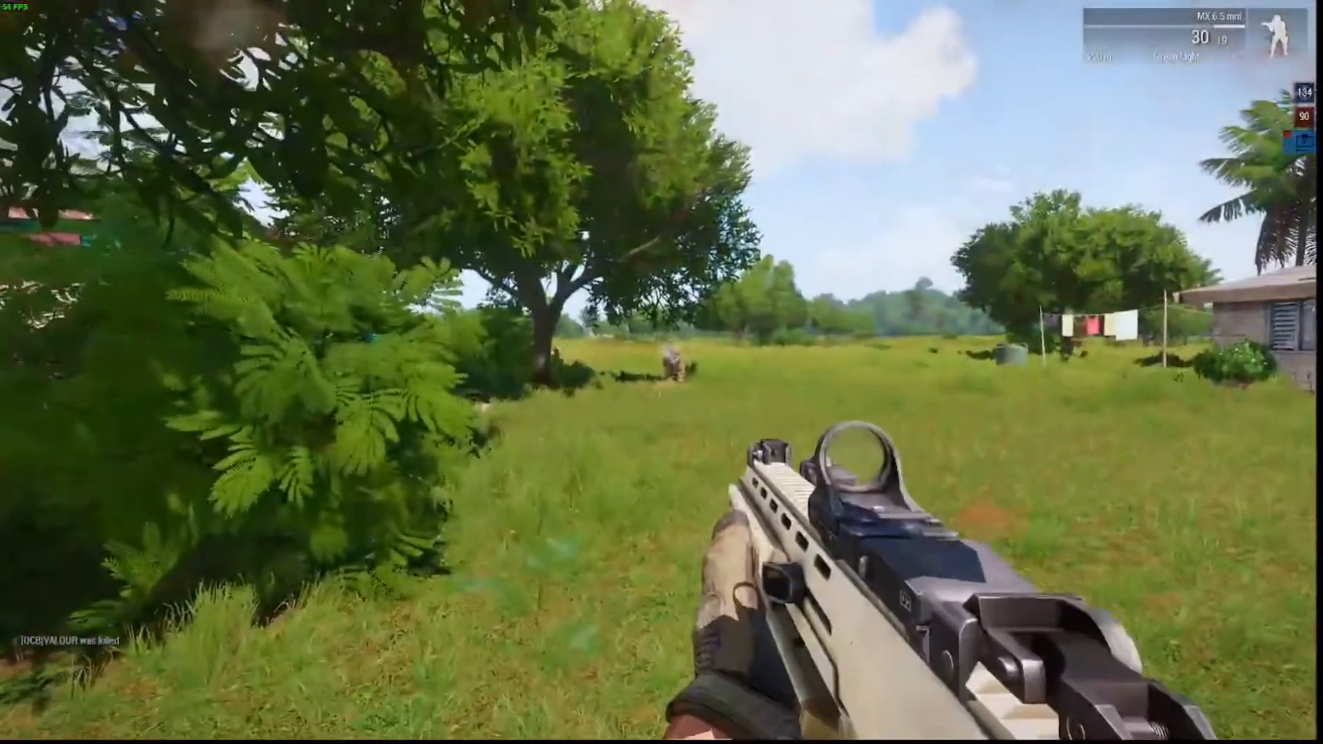
{"action": "left_click", "coordinate": [661, 372]}
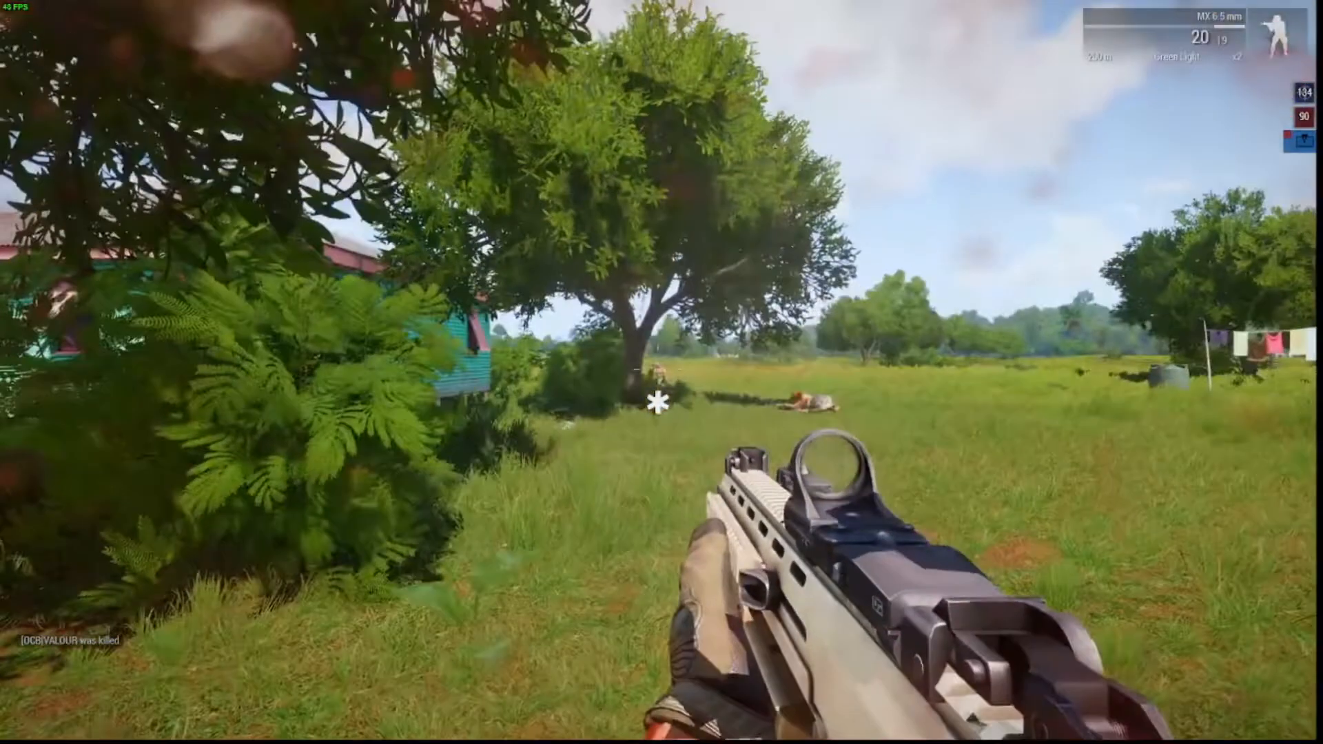
{"action": "right_click", "coordinate": [658, 401]}
{"action": "left_click", "coordinate": [658, 402]}
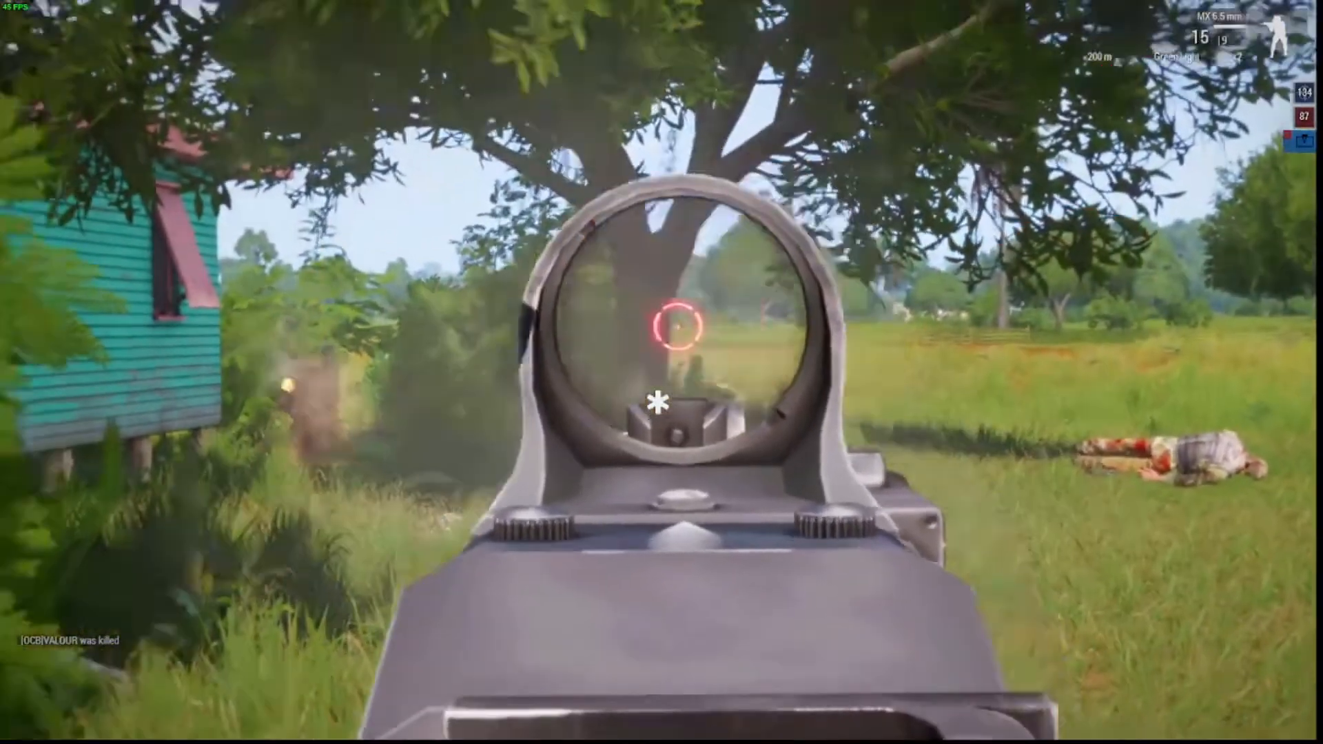
{"action": "right_click", "coordinate": [658, 402]}
Run past the crates and along the brick wall to the rusty shed, then out into the field.
{"action": "key", "text": "shift+w"}
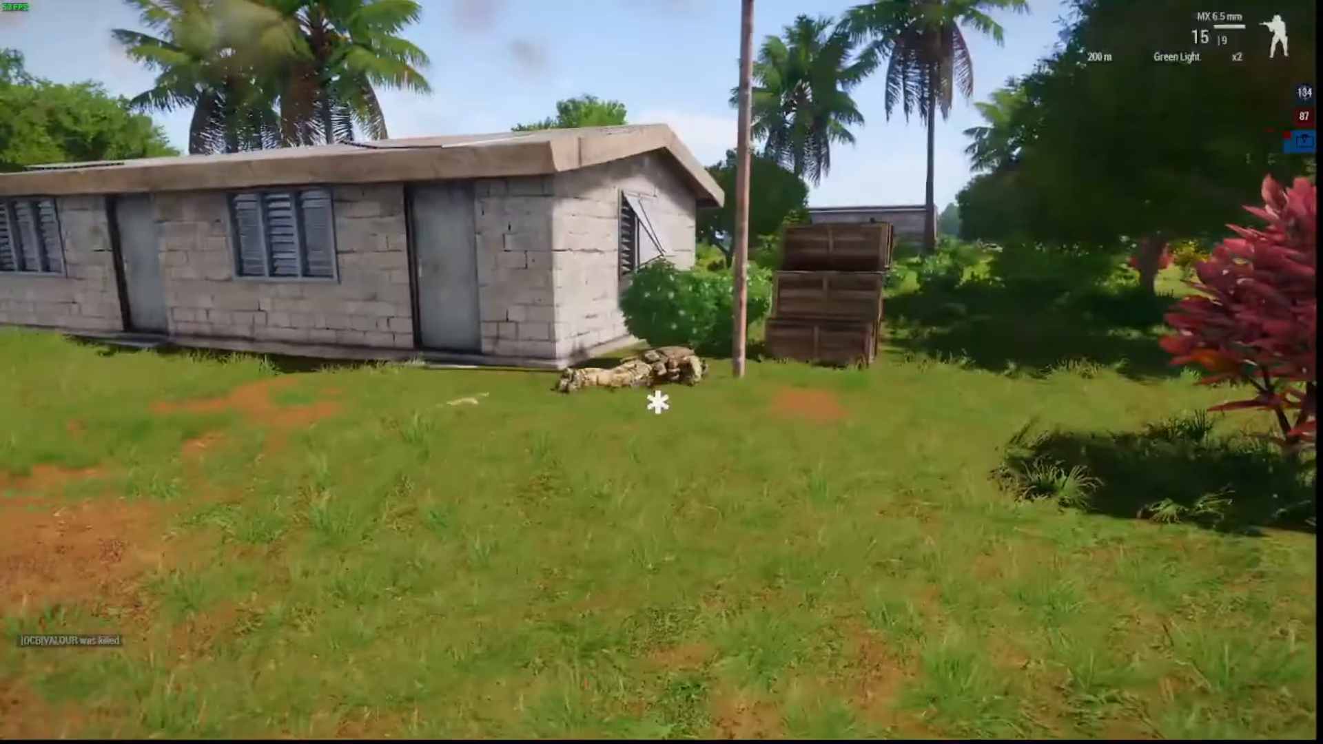
{"action": "key", "text": "w"}
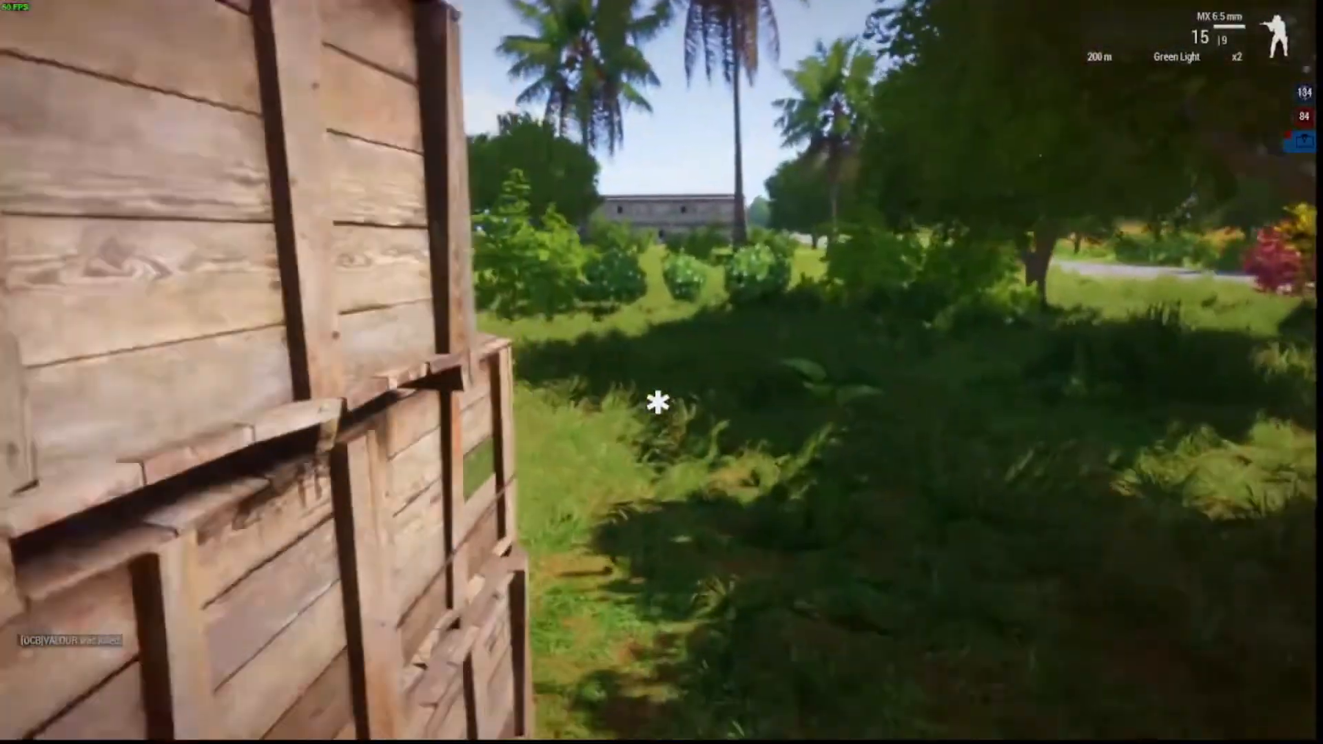
{"action": "key", "text": "w"}
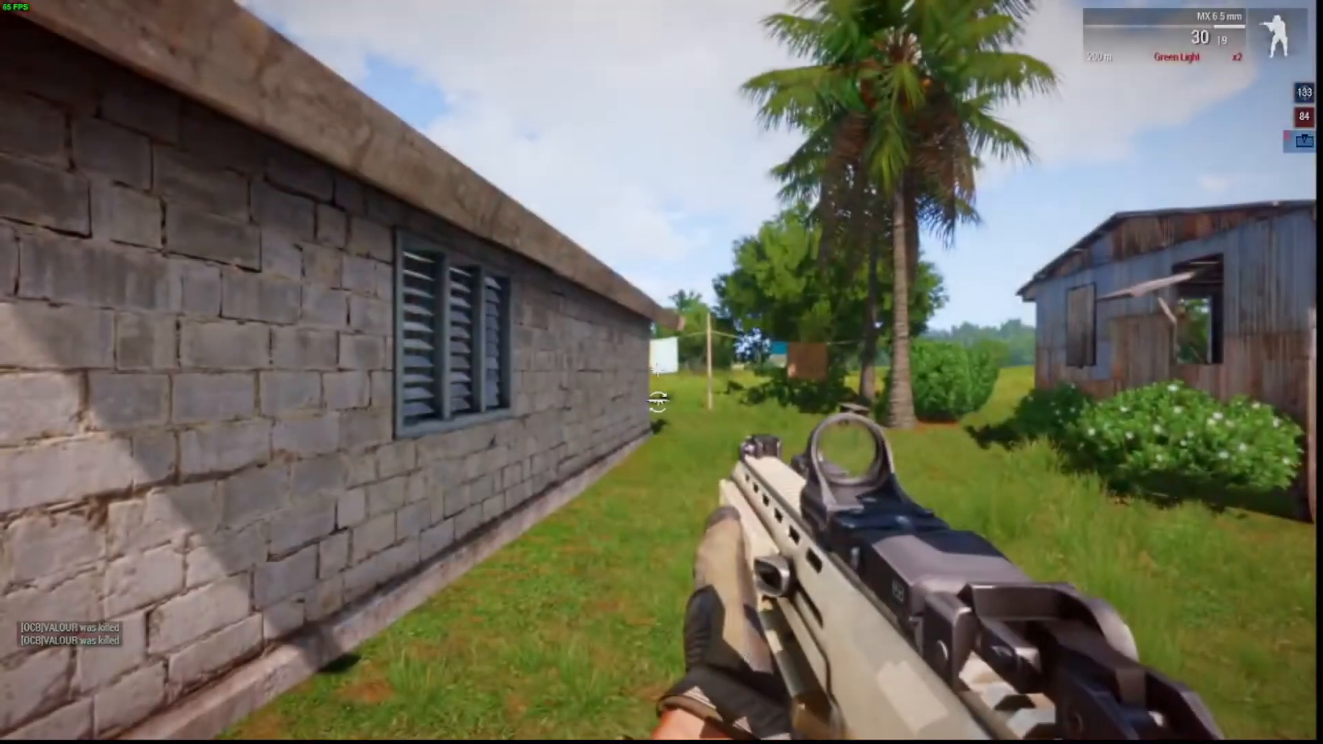
{"action": "key", "text": "shift+w"}
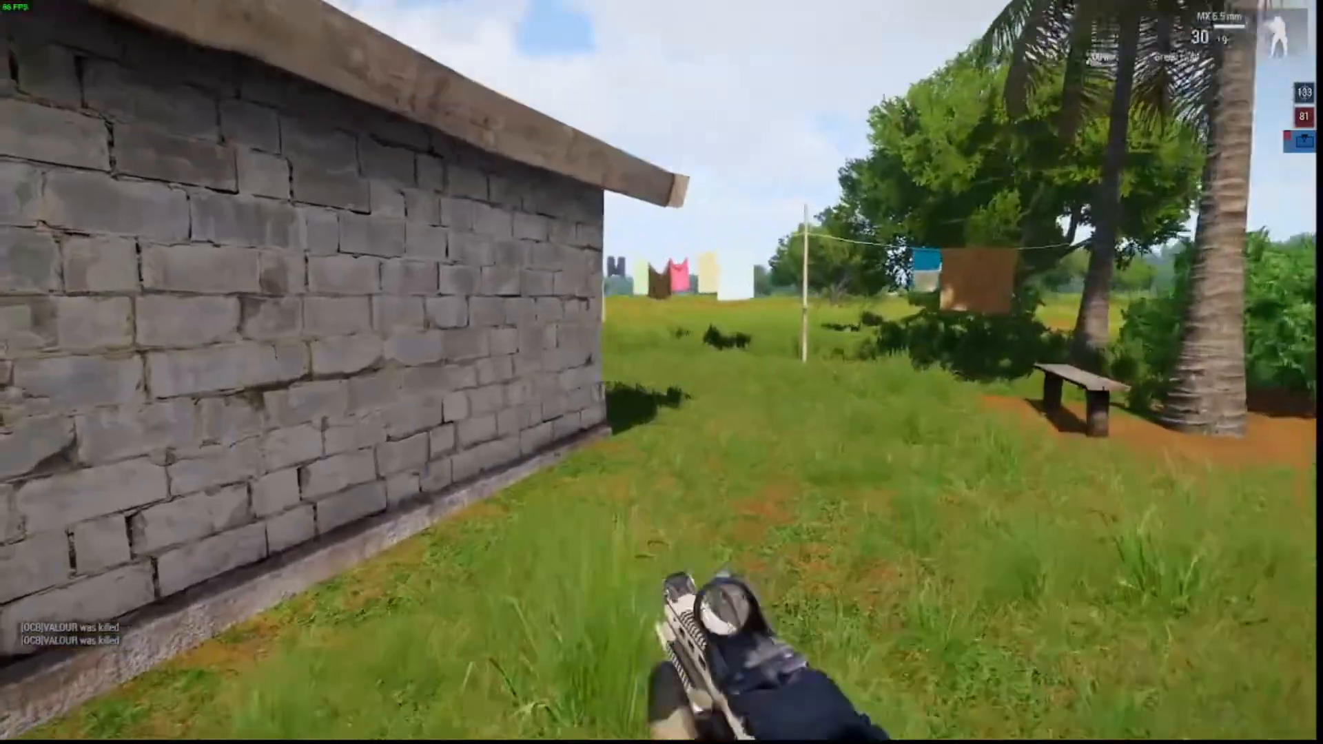
{"action": "key", "text": "w"}
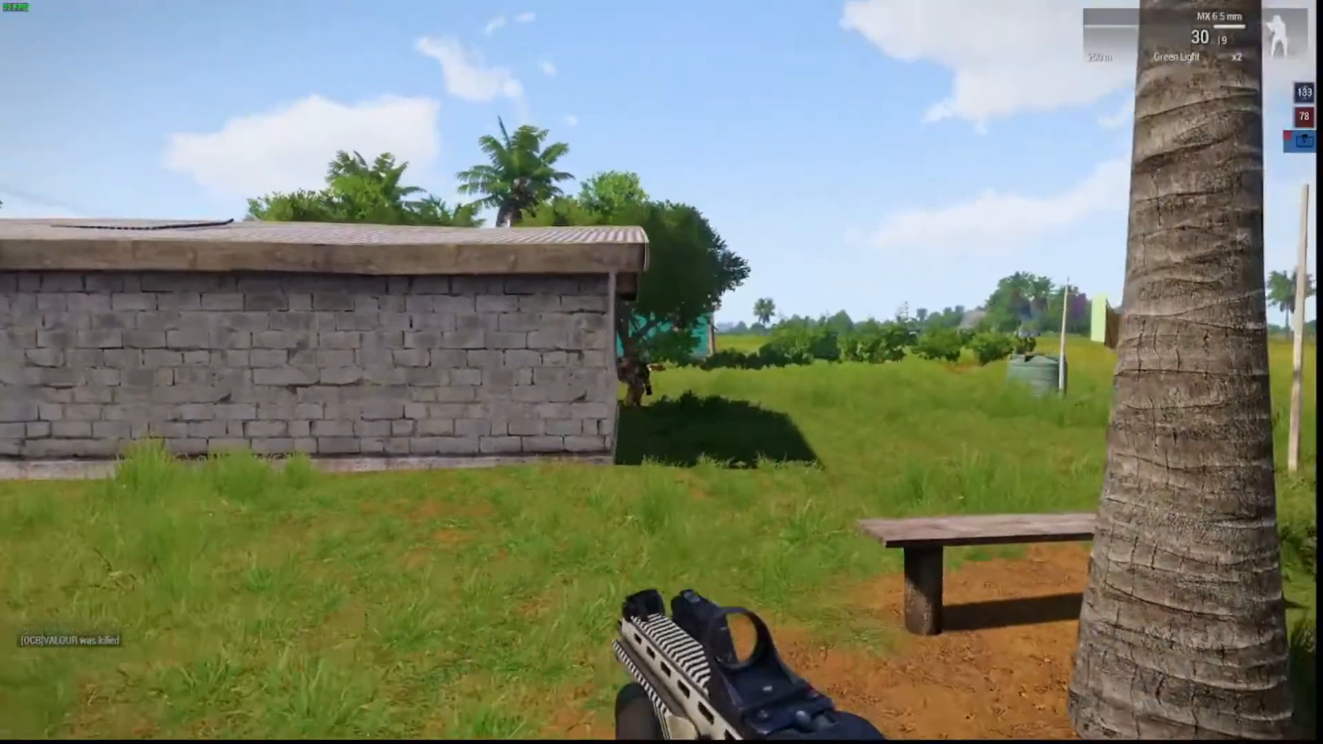
{"action": "key", "text": "s"}
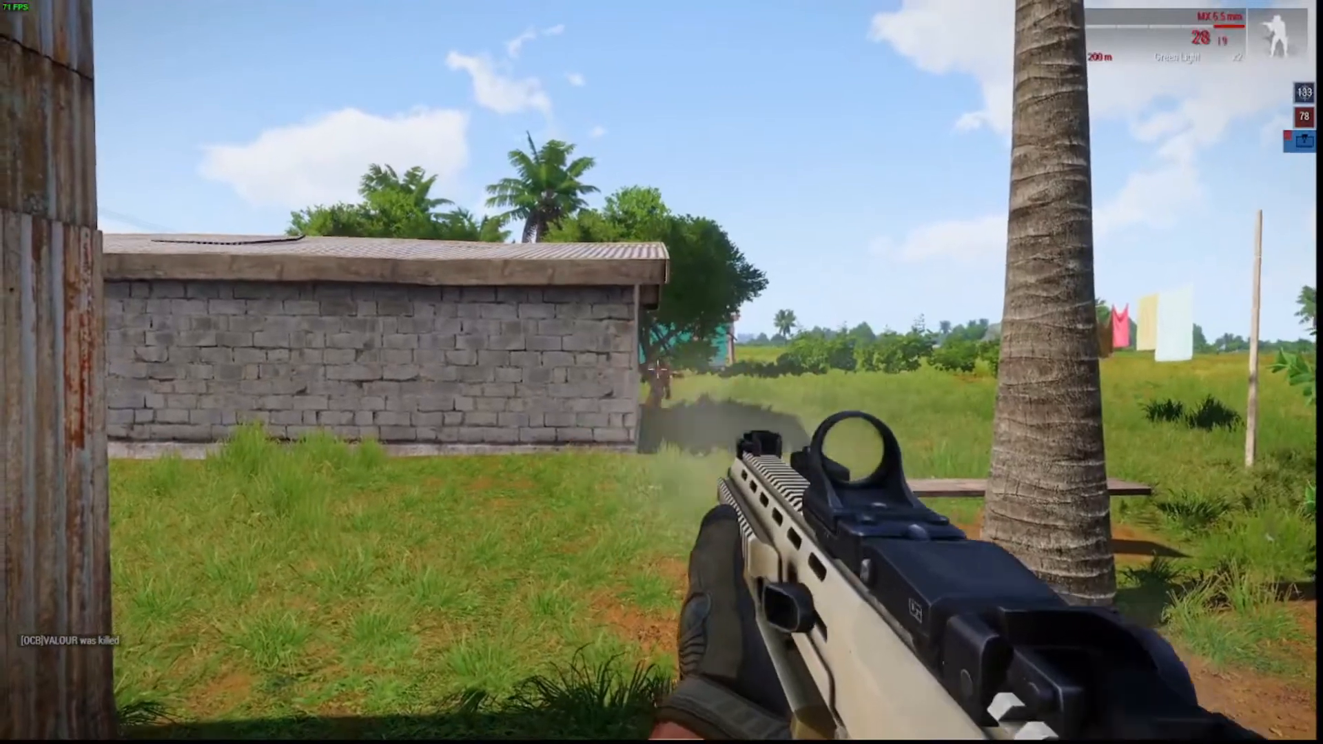
{"action": "key", "text": "s"}
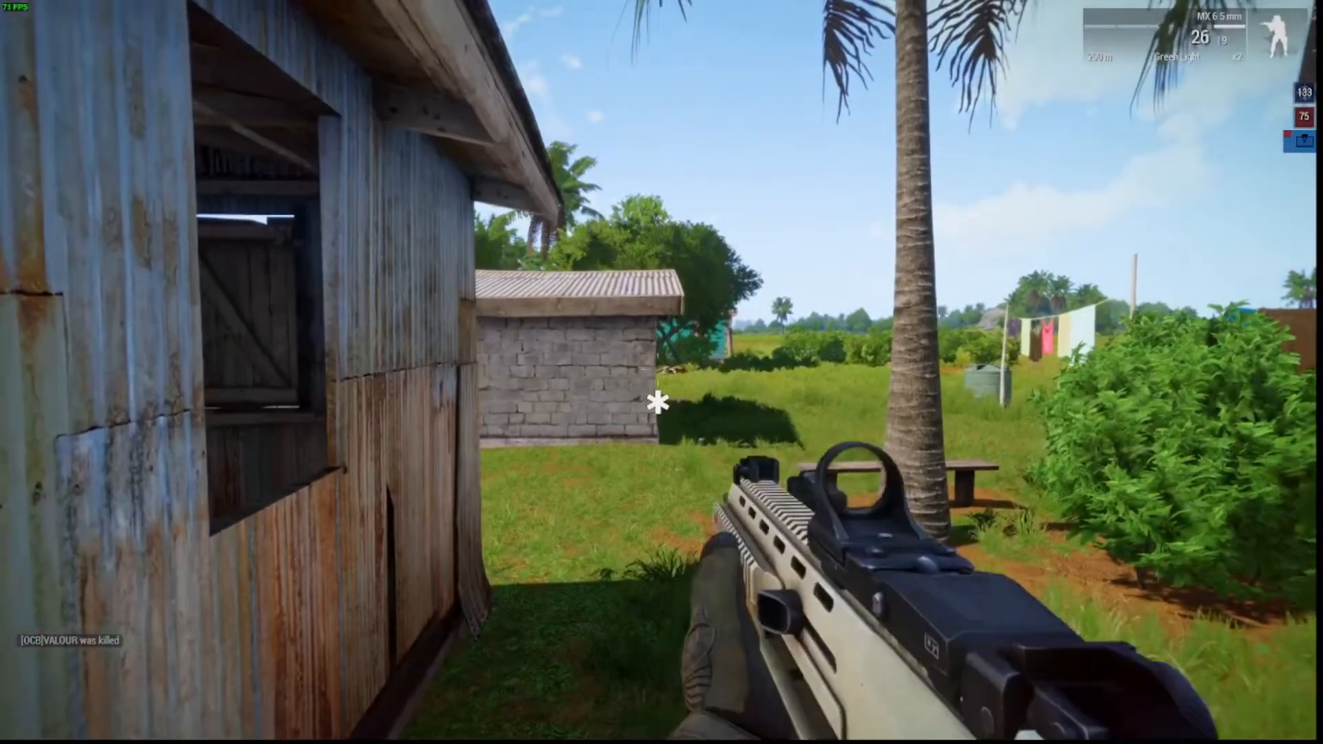
{"action": "key", "text": "w"}
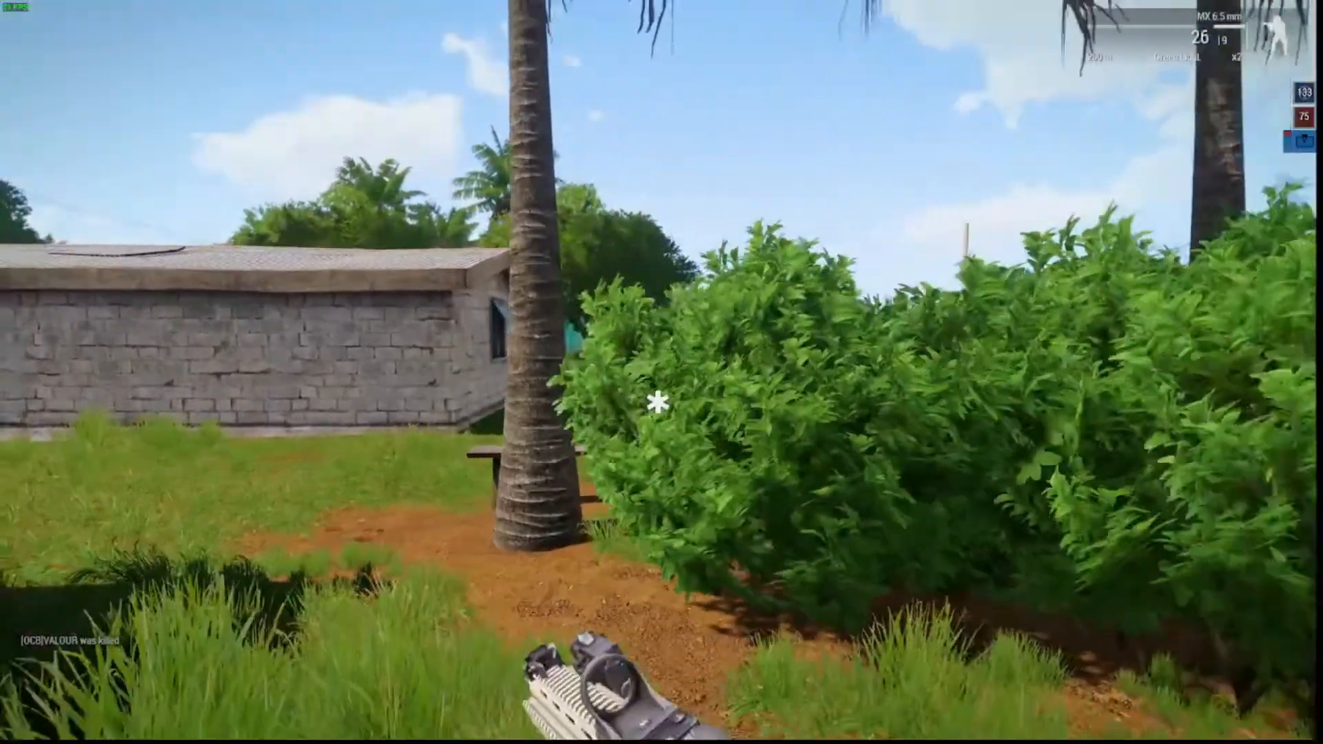
{"action": "key", "text": "w"}
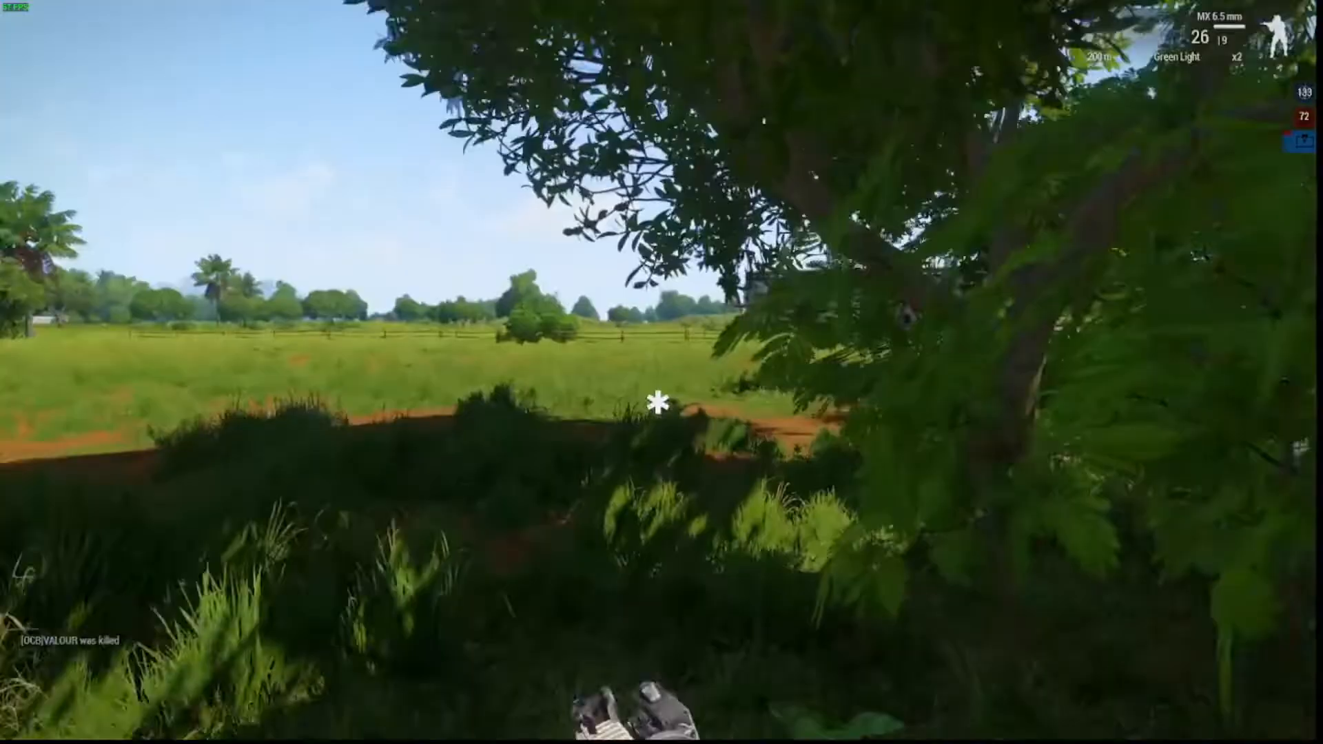
{"action": "key", "text": "w"}
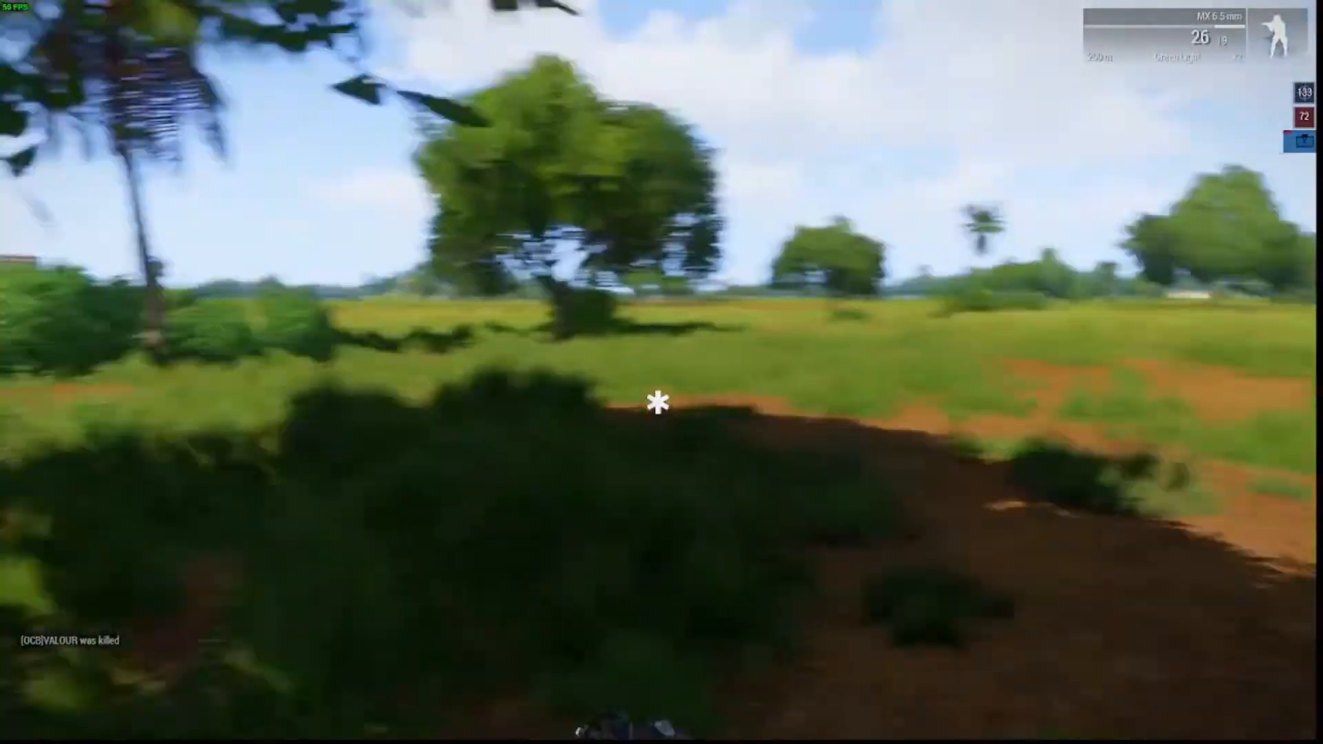
Back away from the shed, cross the field and vault the bamboo fence toward the grey building.
{"action": "key", "text": "s"}
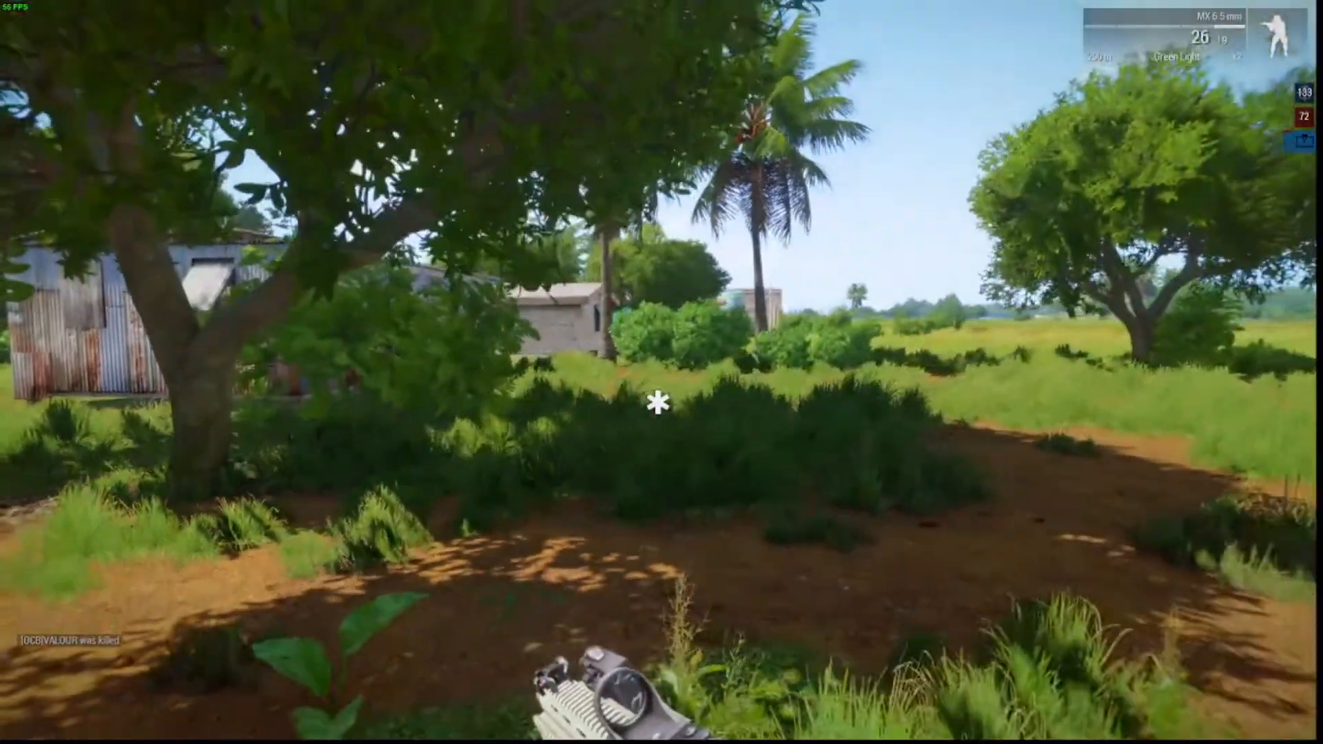
{"action": "key", "text": "s"}
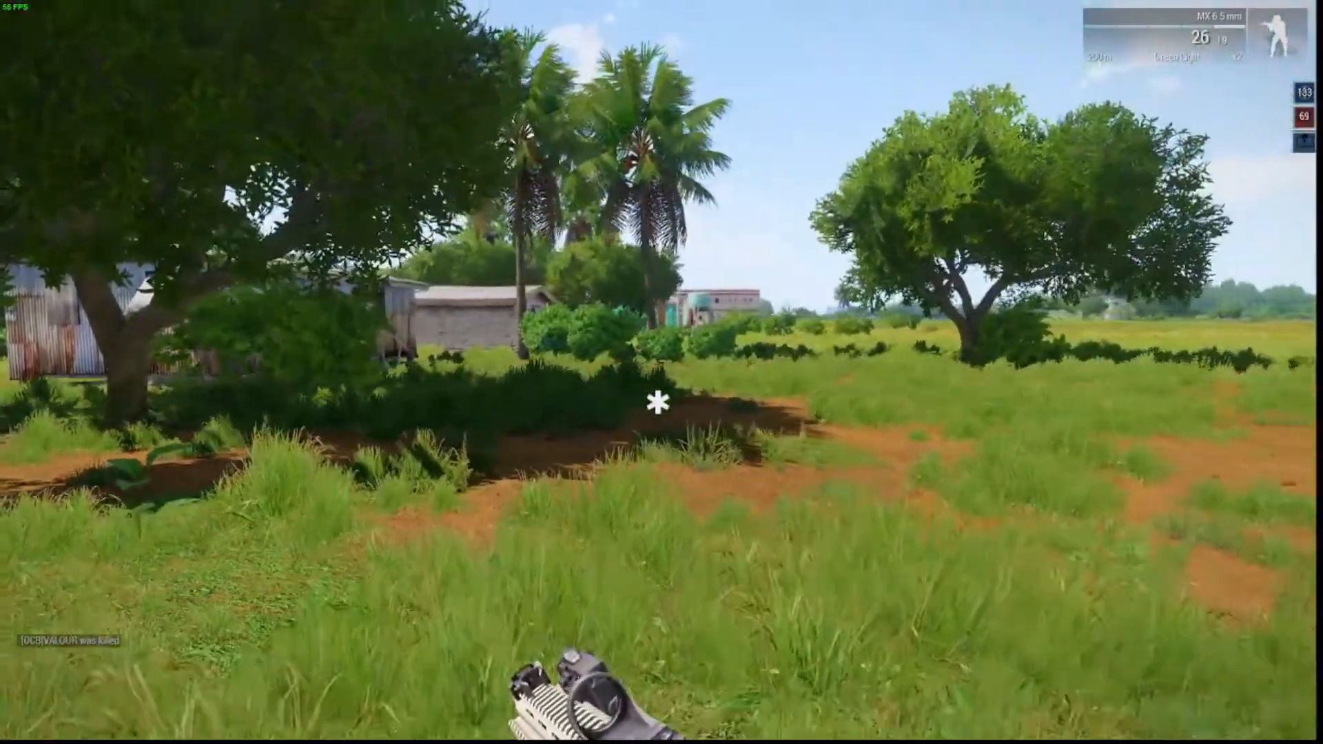
{"action": "key", "text": "s"}
{"action": "key", "text": "w"}
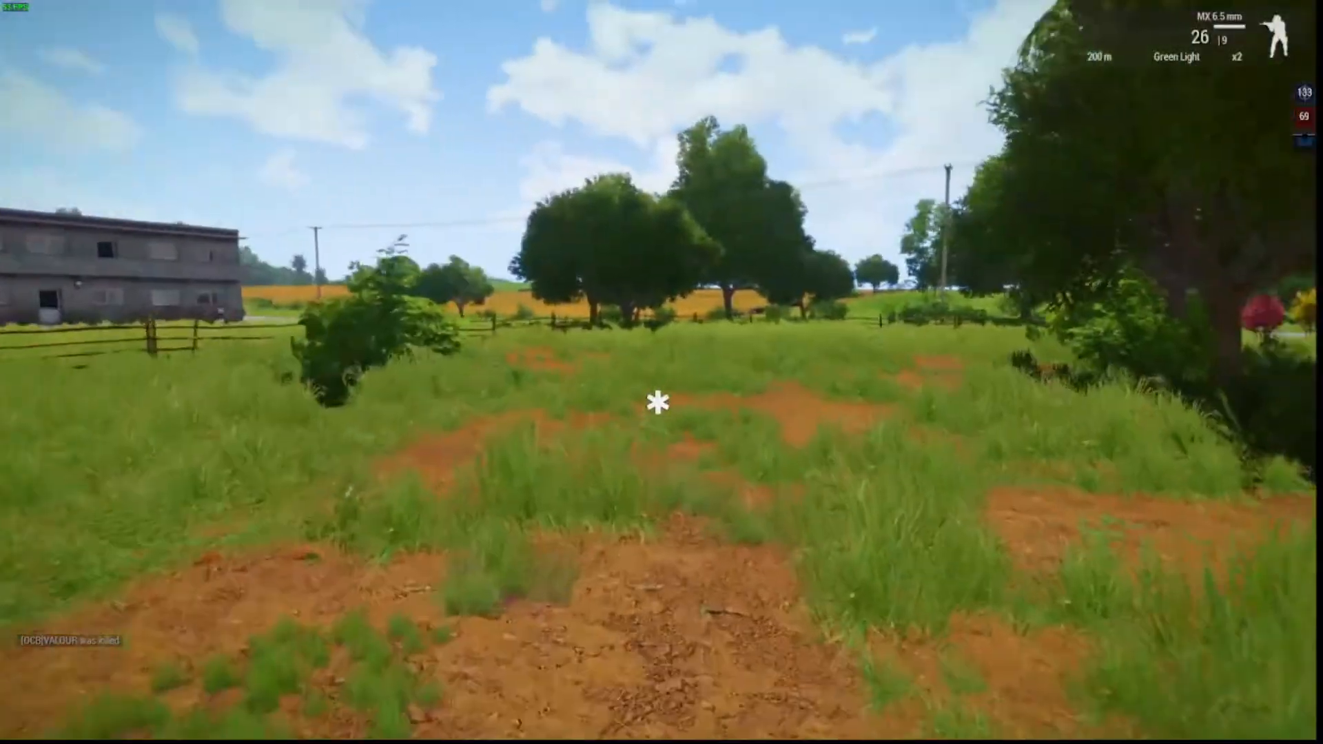
{"action": "key", "text": "w"}
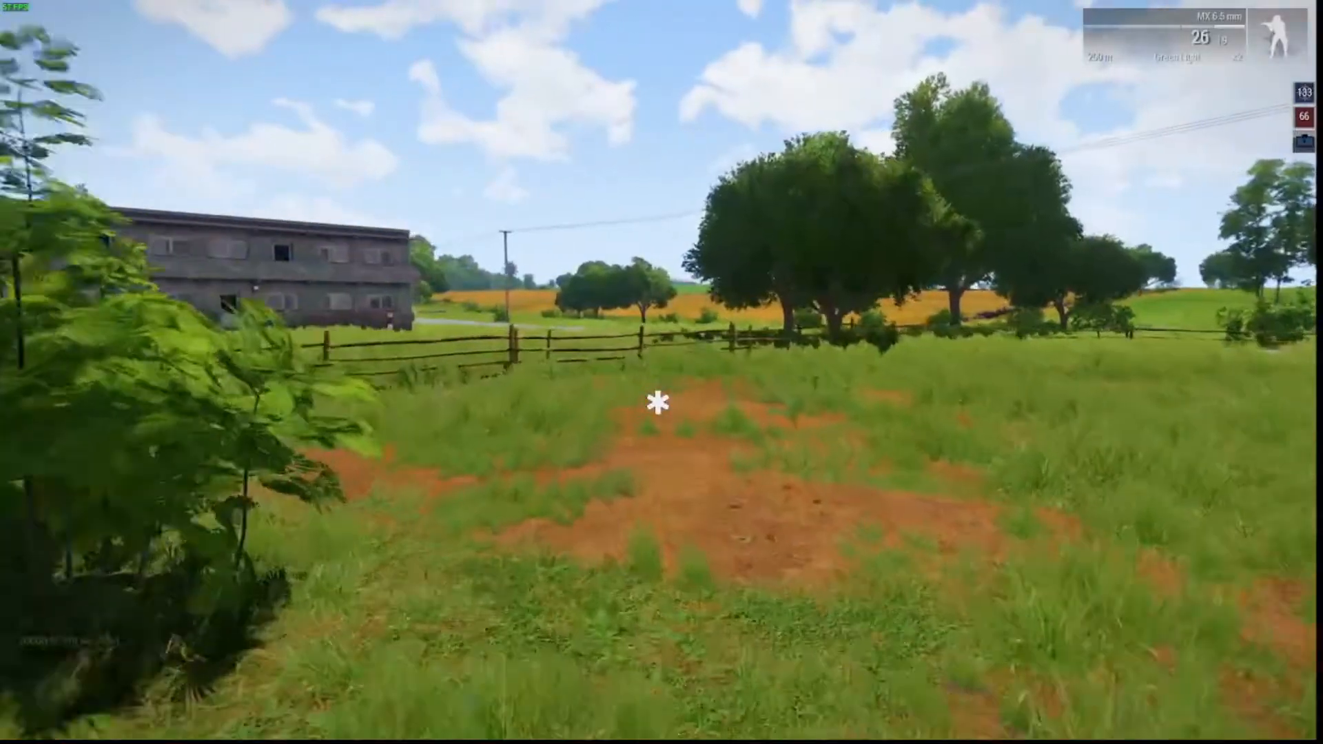
{"action": "key", "text": "w"}
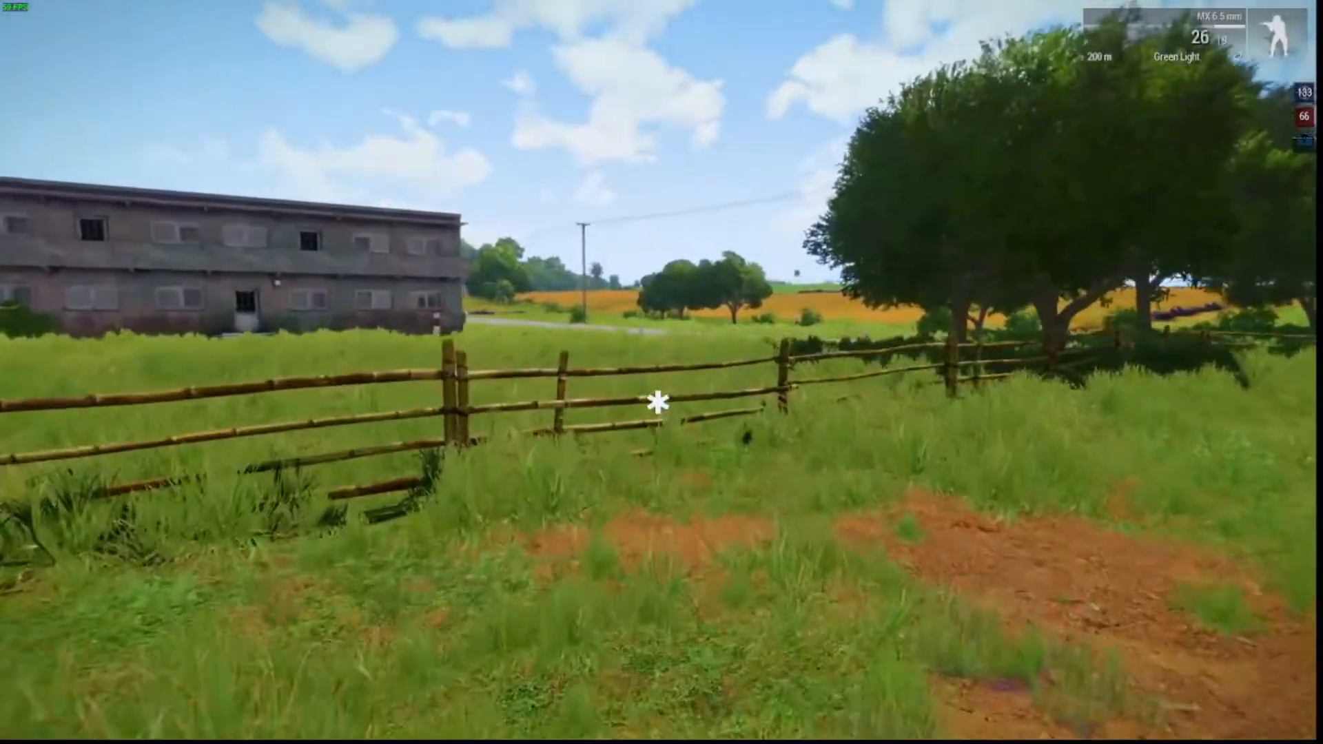
{"action": "key", "text": "v"}
{"action": "key", "text": "w"}
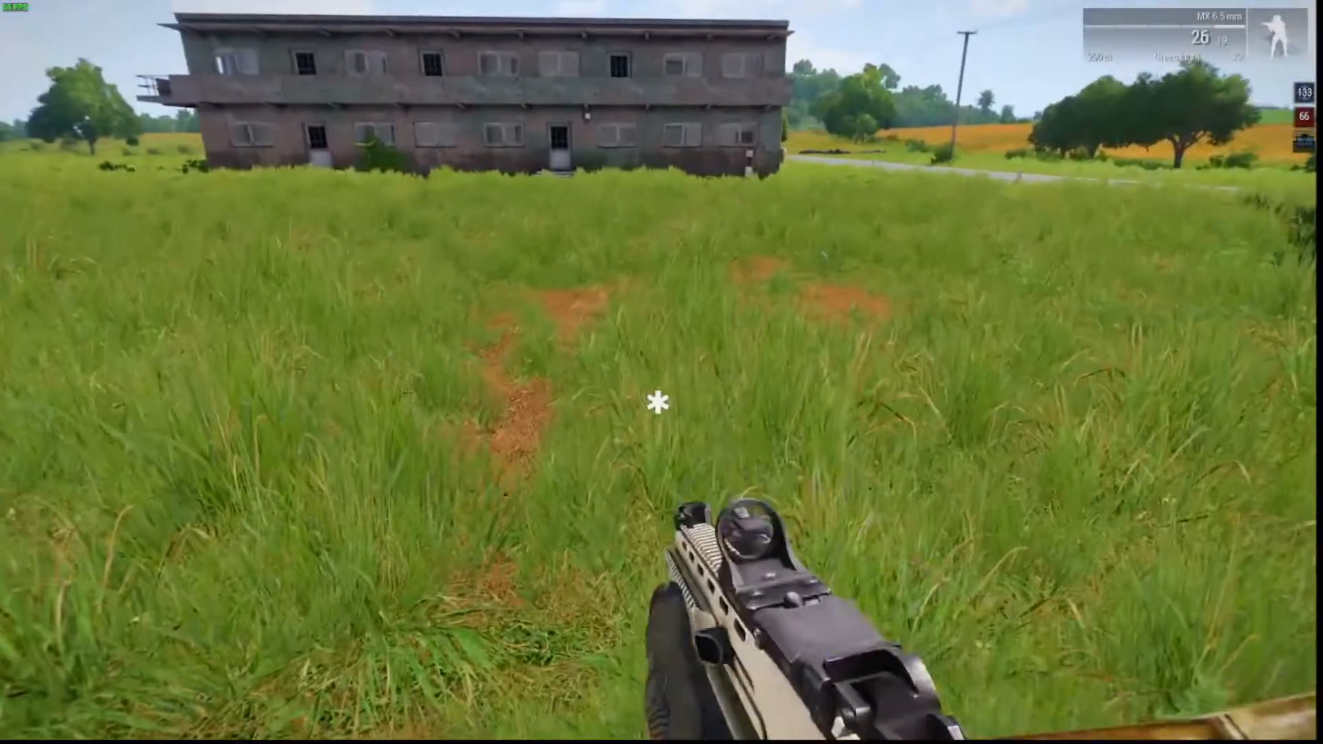
{"action": "key", "text": "w"}
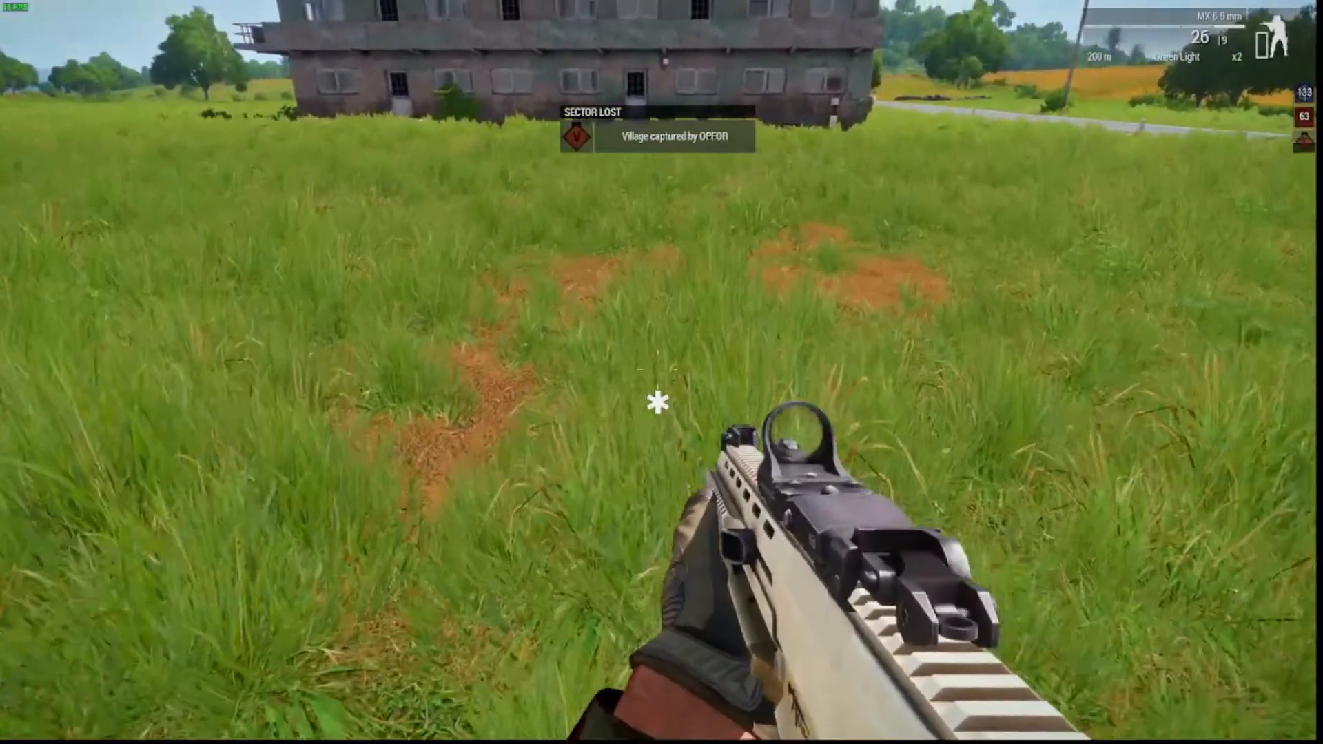
Walk along the bamboo fence to the two-storey building and switch to the Zeus view.
{"action": "key", "text": "w"}
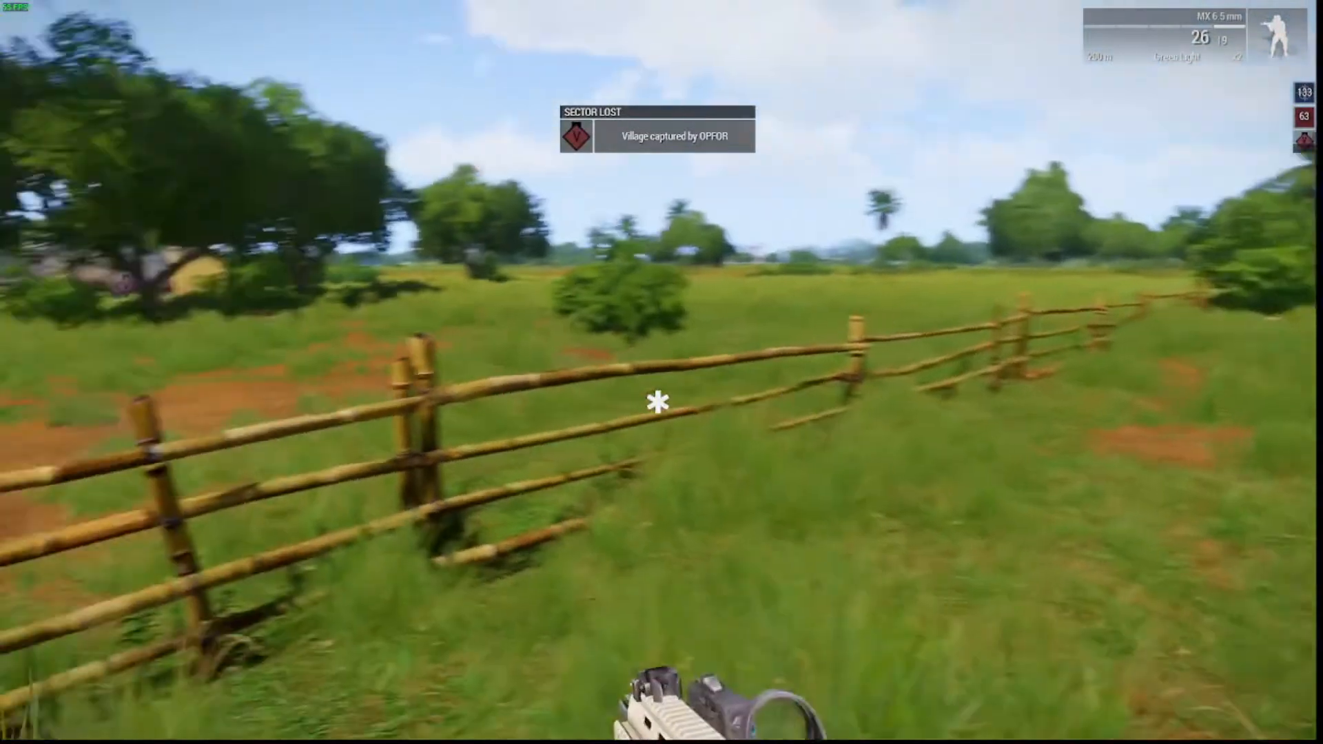
{"action": "key", "text": "s"}
{"action": "key", "text": "s"}
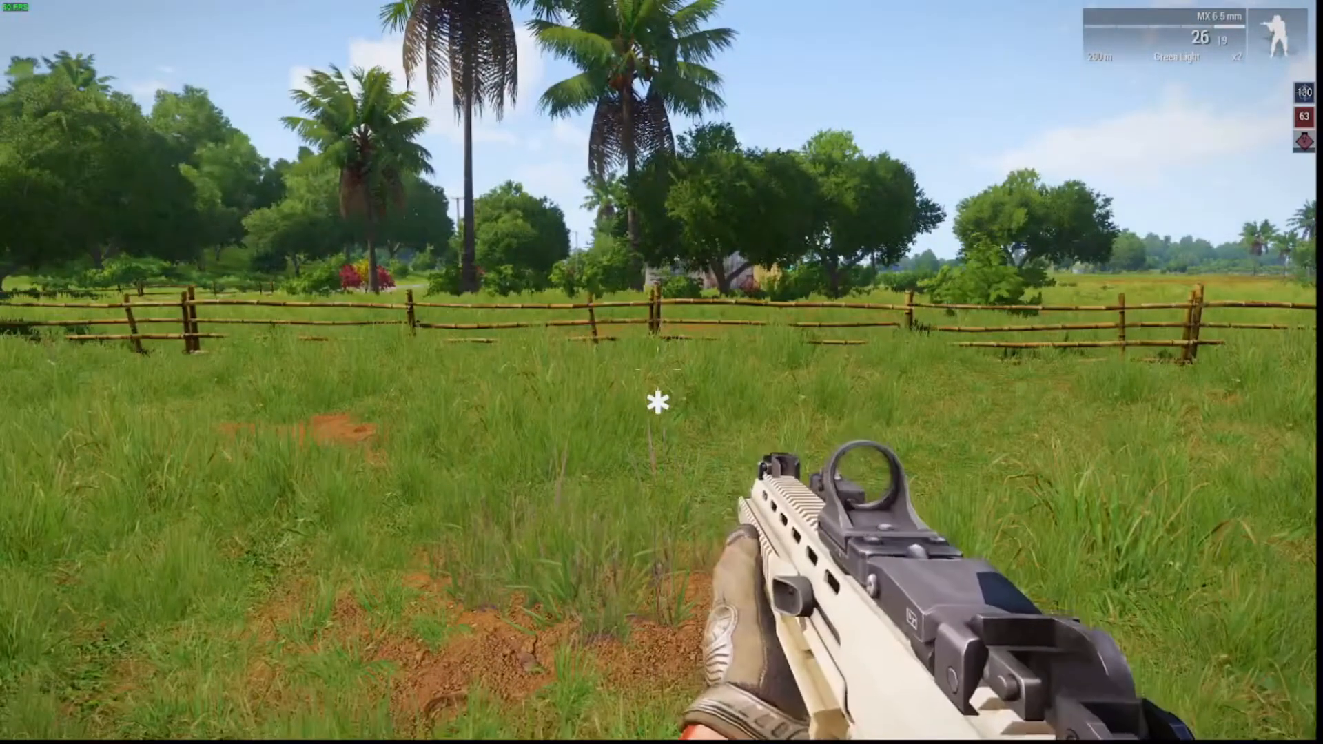
{"action": "key", "text": "w"}
{"action": "key", "text": "w"}
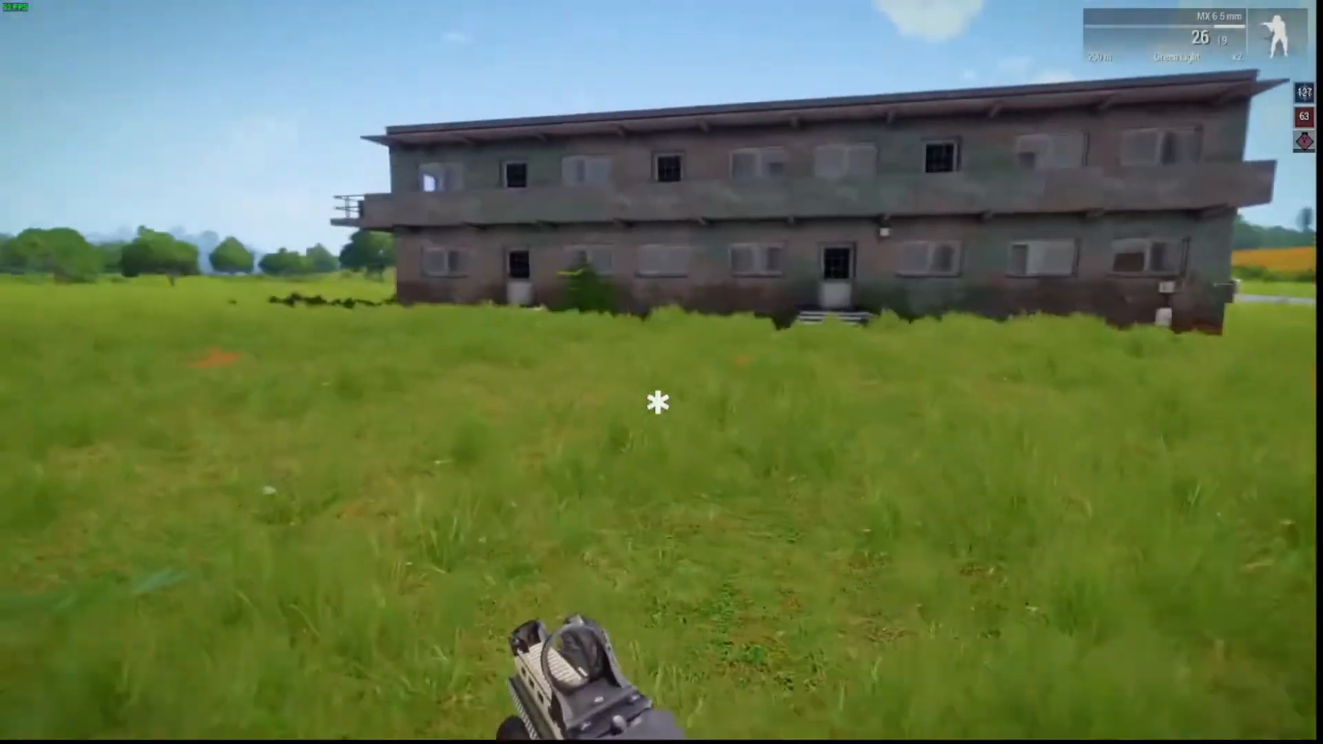
{"action": "key", "text": "y"}
{"action": "key", "text": "s"}
{"action": "key", "text": "a"}
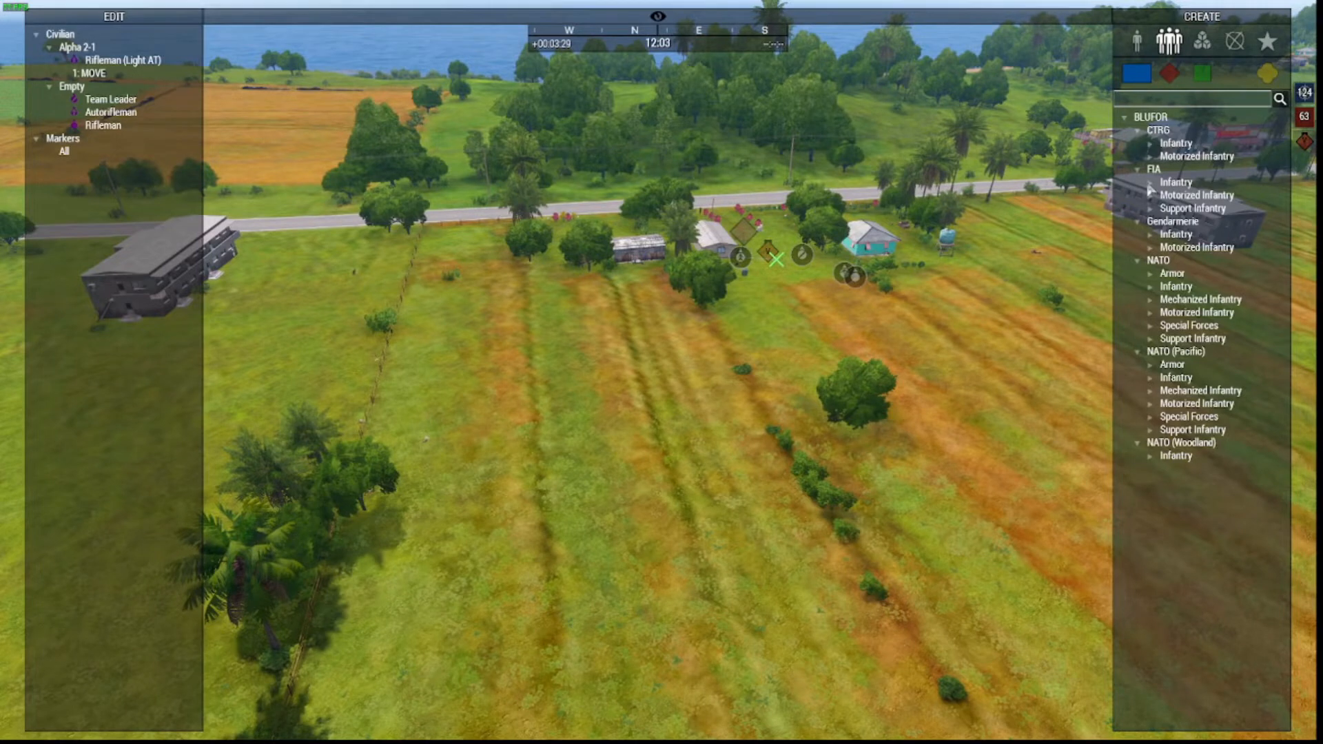
Place a BLUFOR Recon Patrol group on the open field.
{"action": "left_click", "coordinate": [1137, 49]}
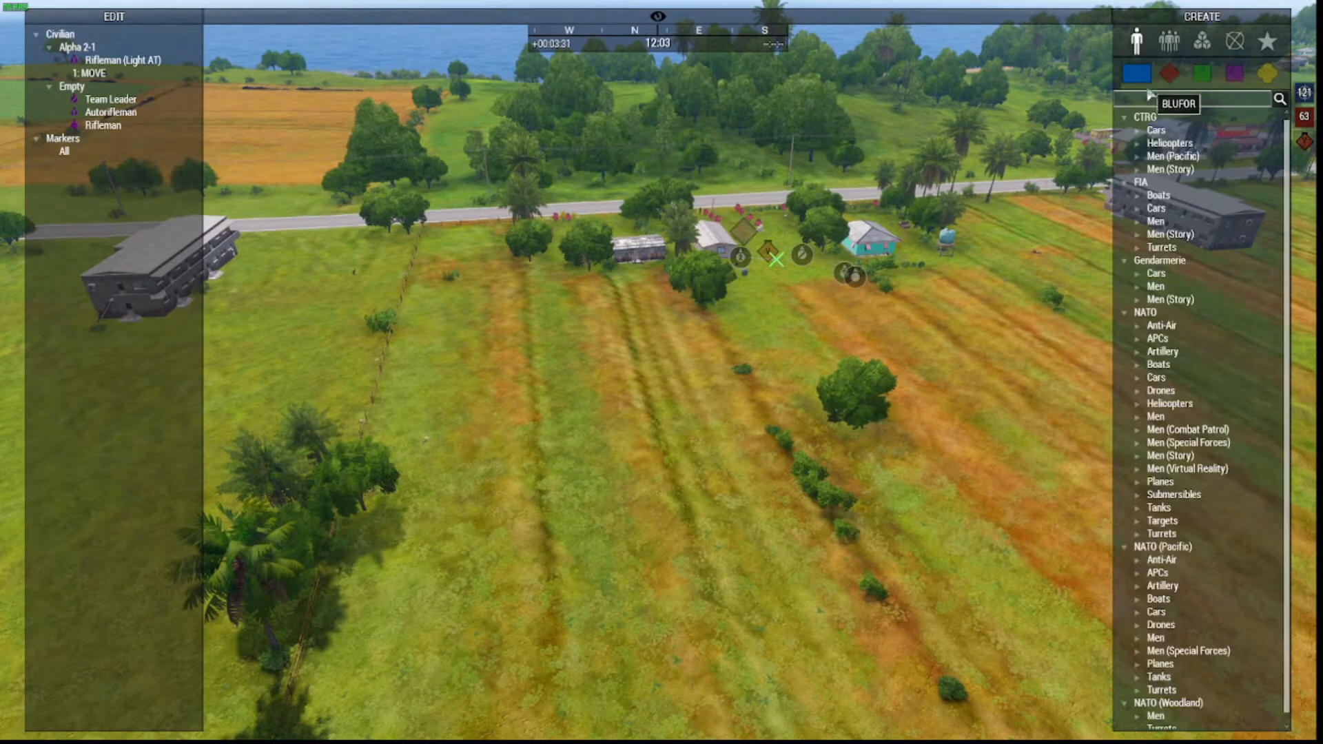
{"action": "left_click", "coordinate": [1171, 44]}
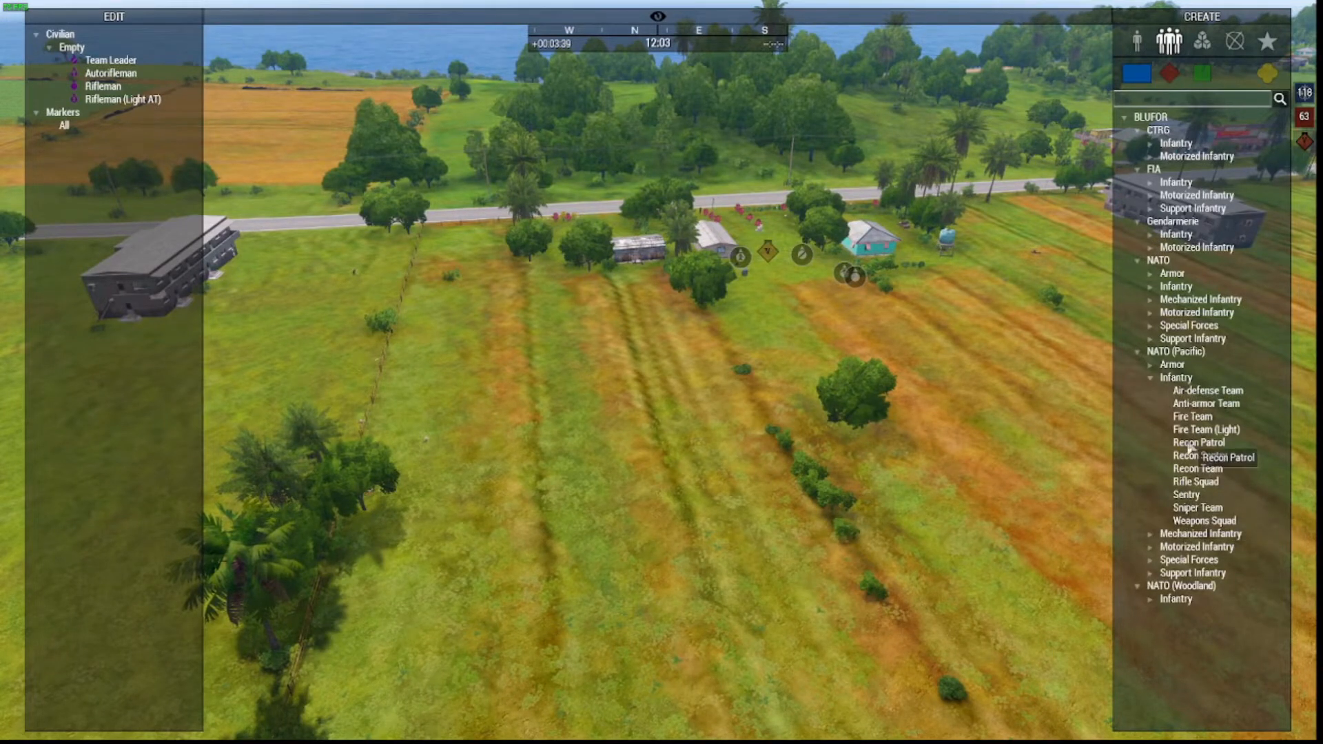
{"action": "key", "text": "a"}
{"action": "key", "text": "w"}
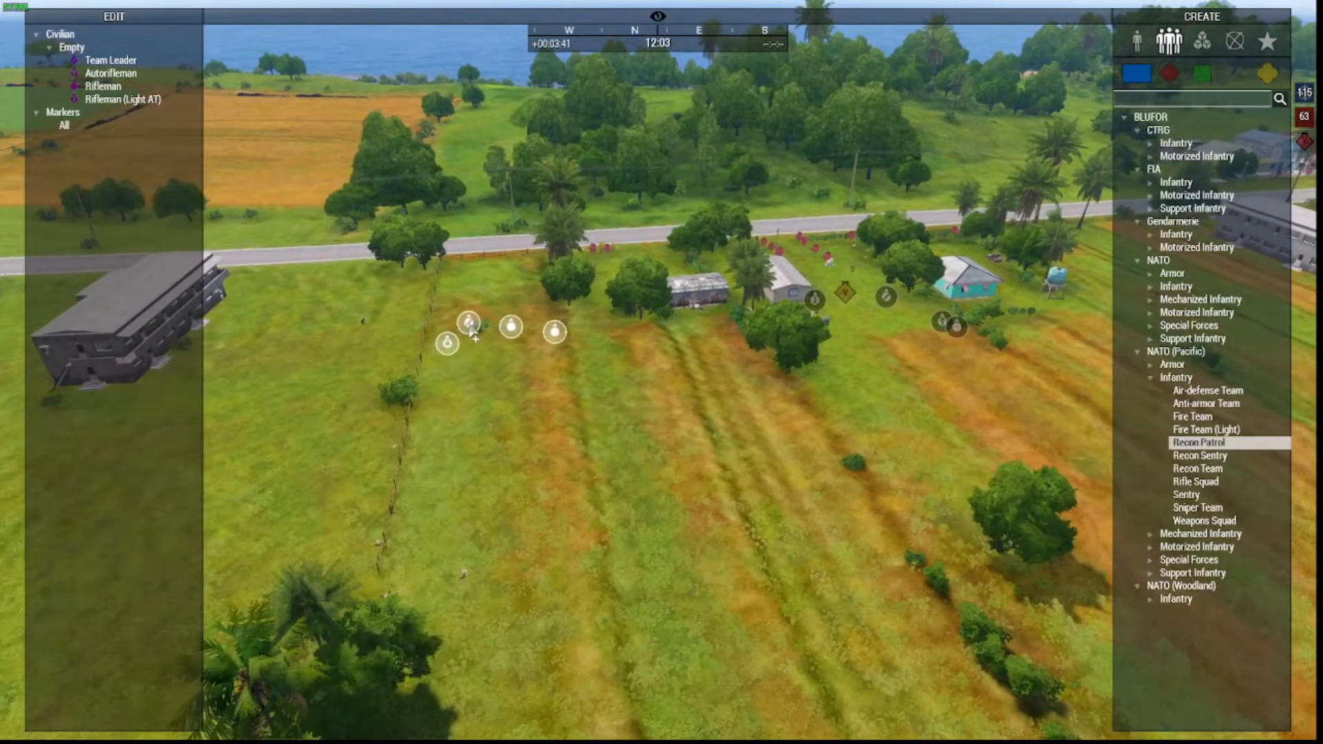
{"action": "left_click", "coordinate": [467, 321]}
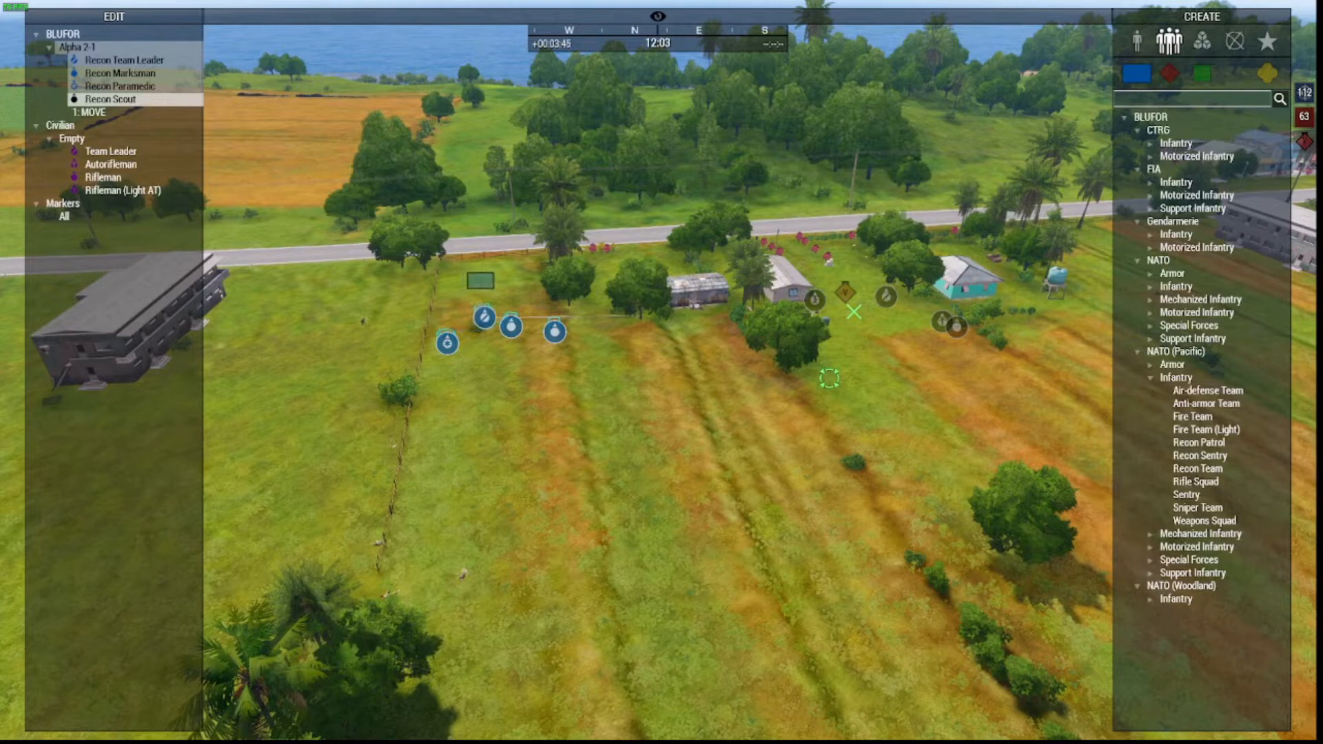
Place an OPFOR FIA Patrol Team, Alpha 2-2, beside the village houses and return to first-person play.
{"action": "key", "text": "d"}
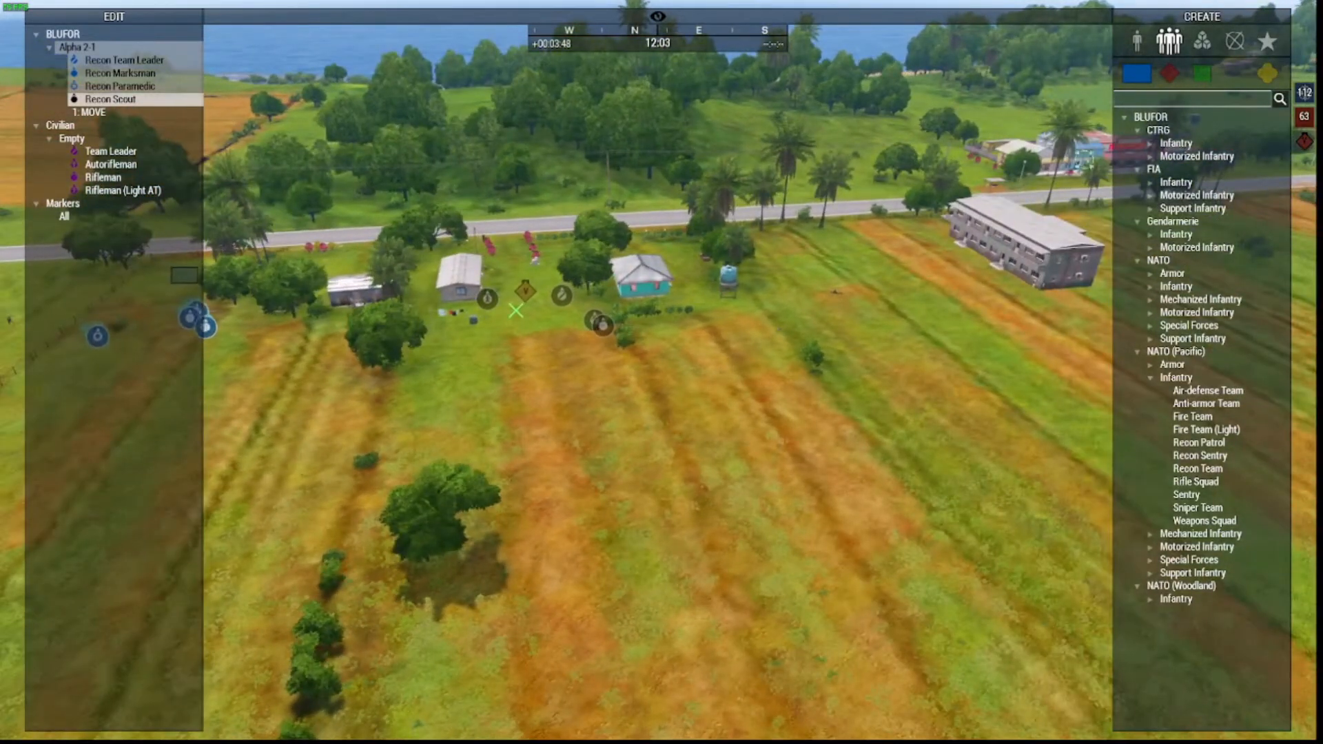
{"action": "left_click", "coordinate": [1169, 76]}
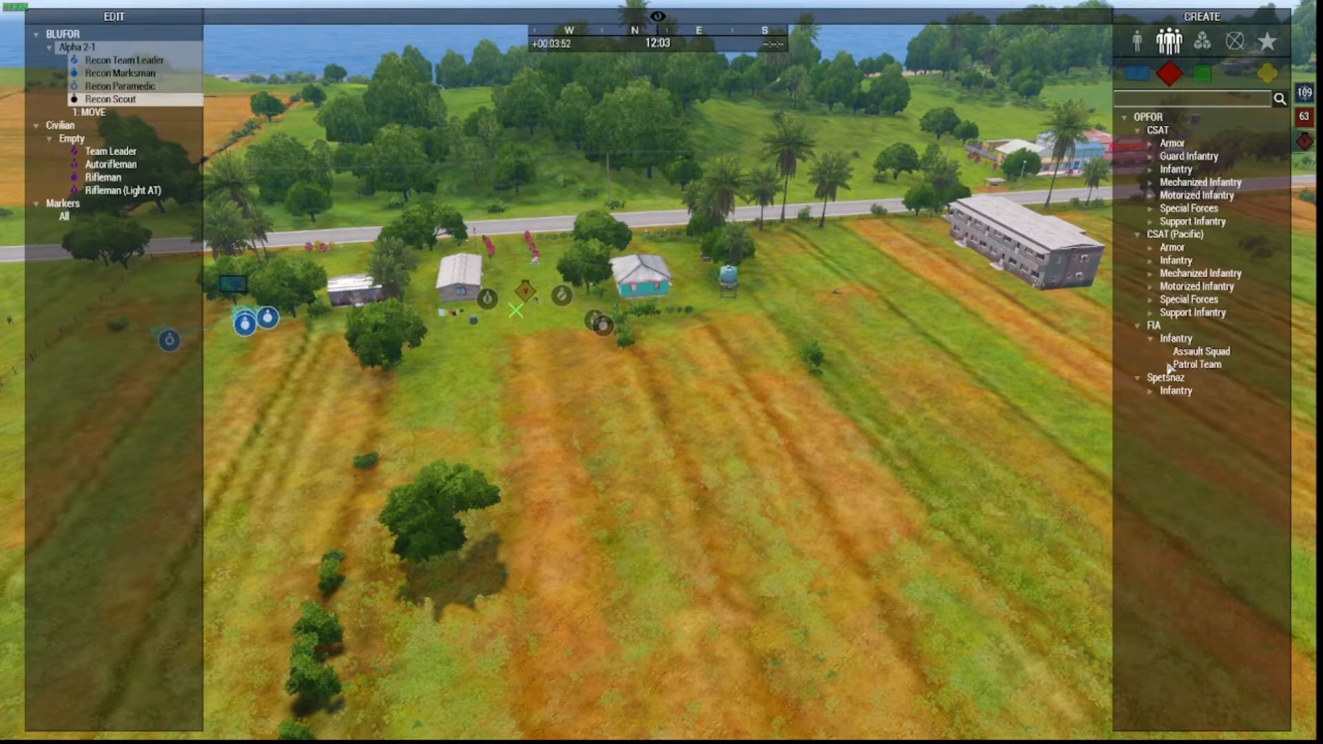
{"action": "left_click", "coordinate": [1188, 370]}
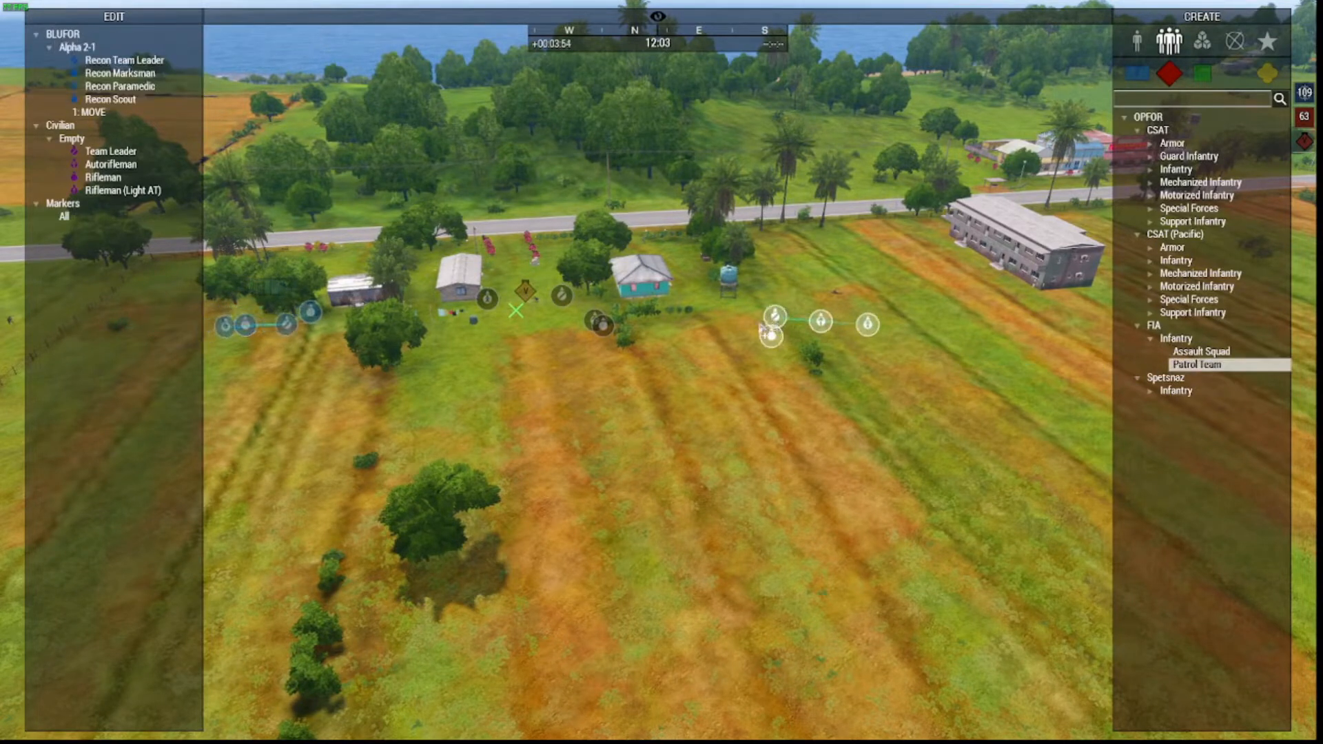
{"action": "left_click", "coordinate": [699, 336]}
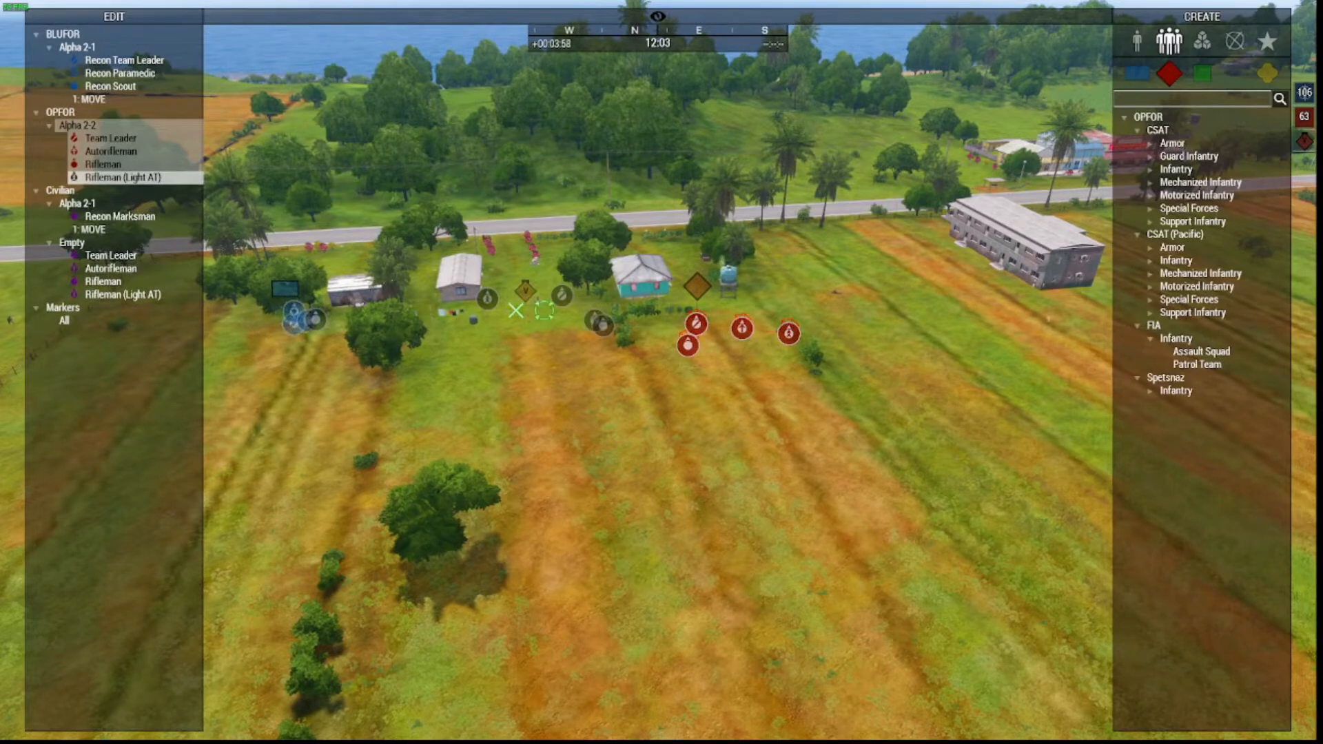
{"action": "key", "text": "w"}
{"action": "key", "text": "a"}
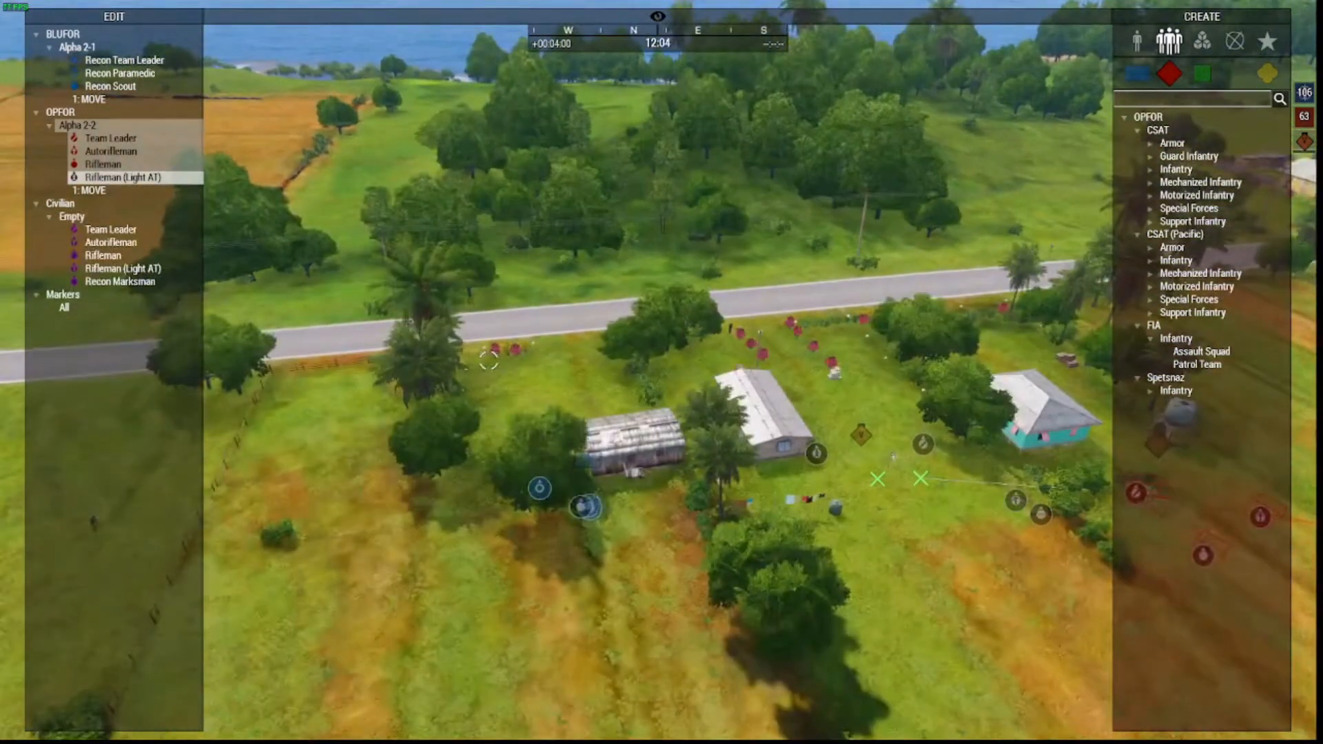
{"action": "key", "text": "y"}
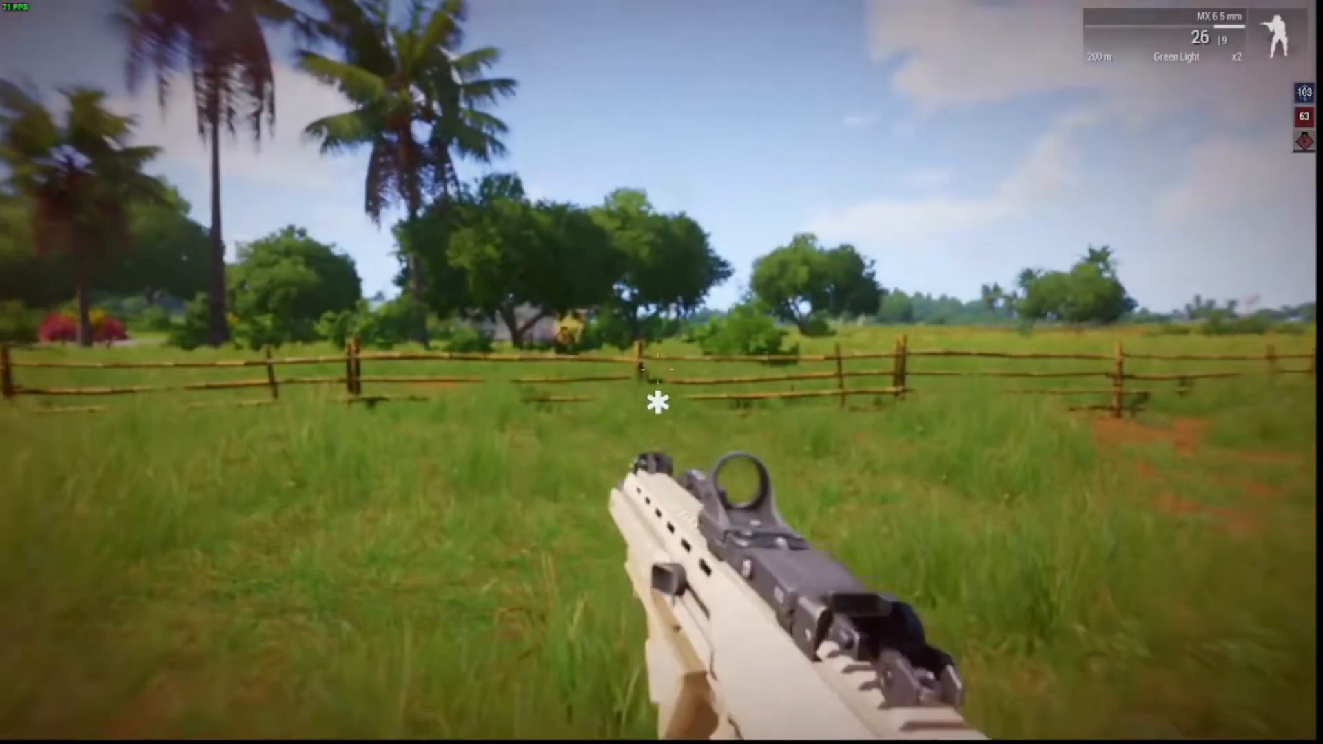
Go prone in the tall grass, get back up and advance to the bamboo fence.
{"action": "key", "text": "z"}
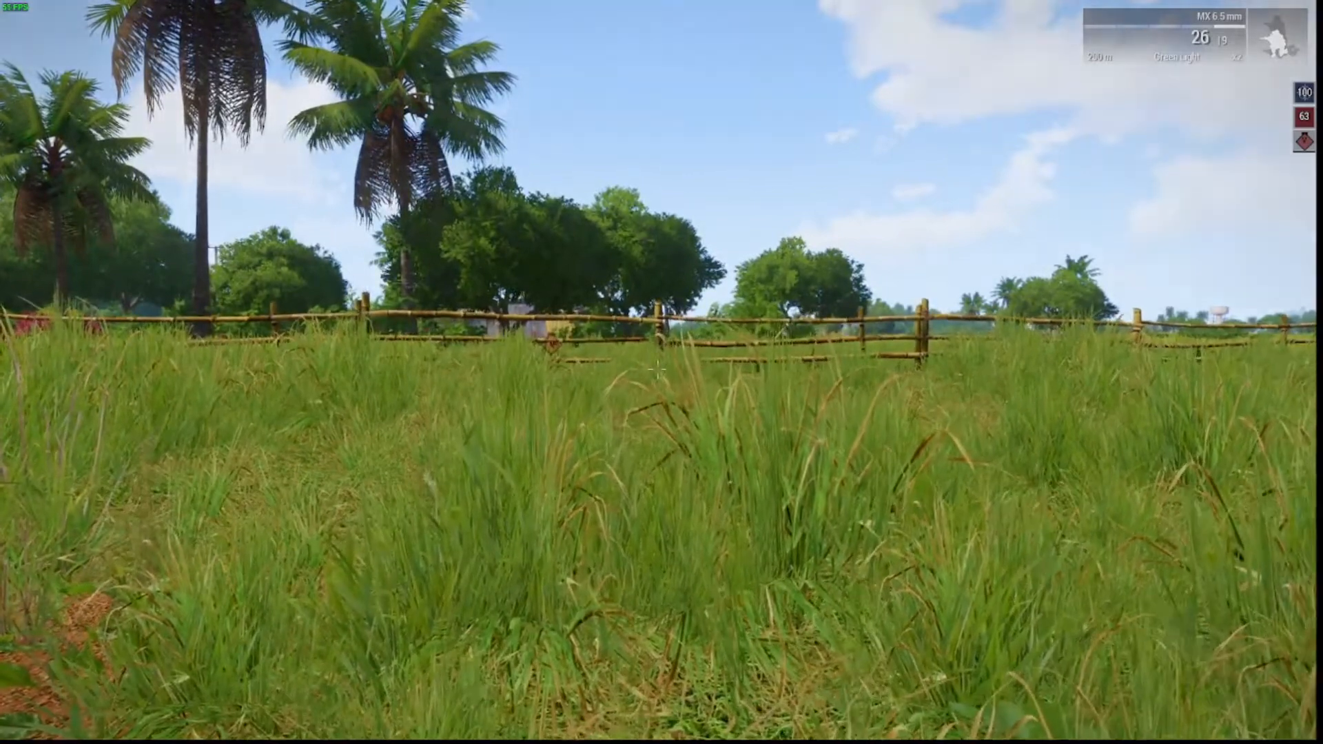
{"action": "key", "text": "x"}
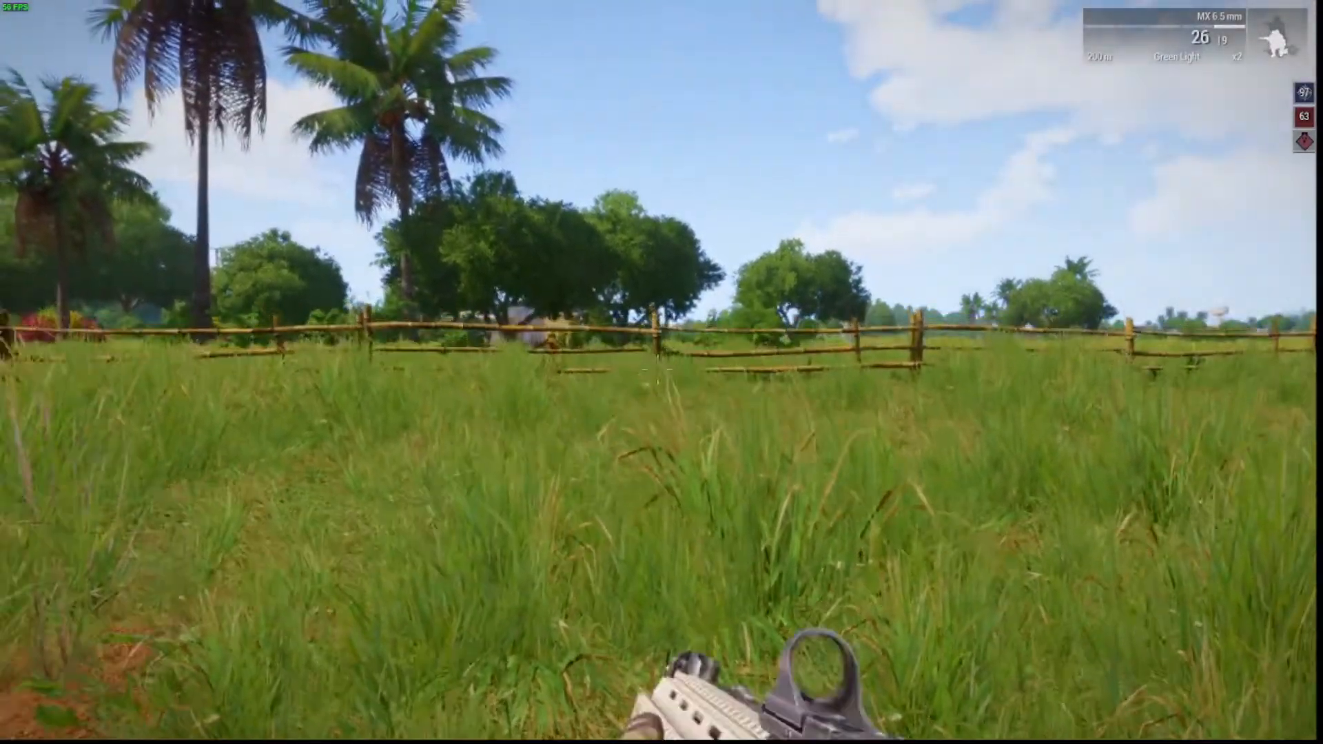
{"action": "key", "text": "w"}
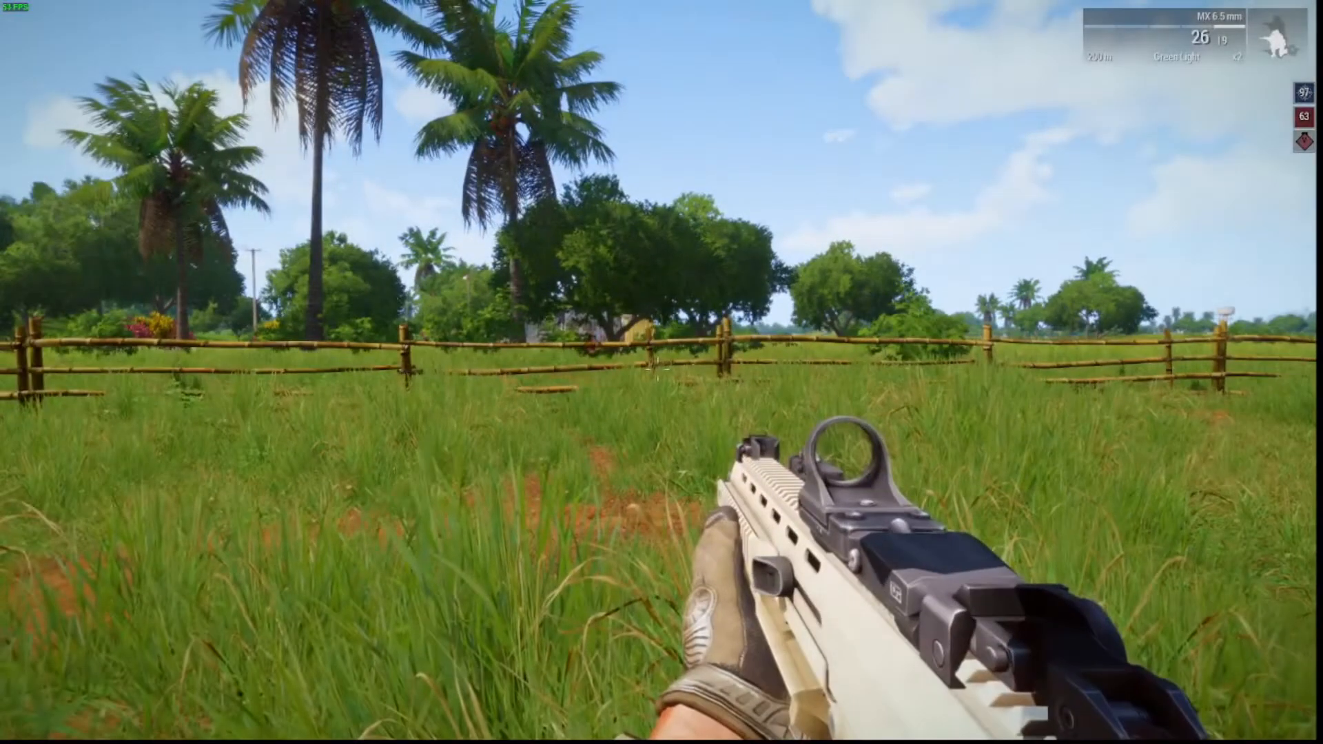
{"action": "key", "text": "s"}
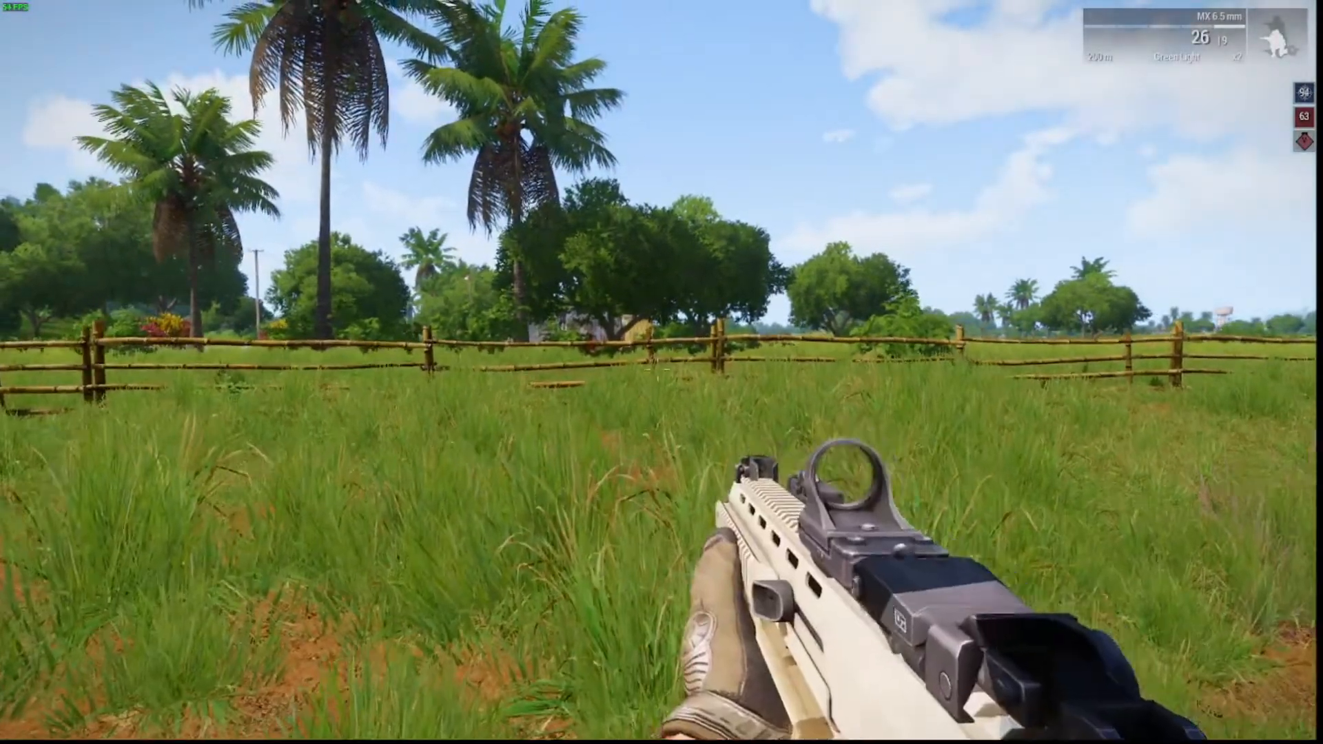
{"action": "key", "text": "w"}
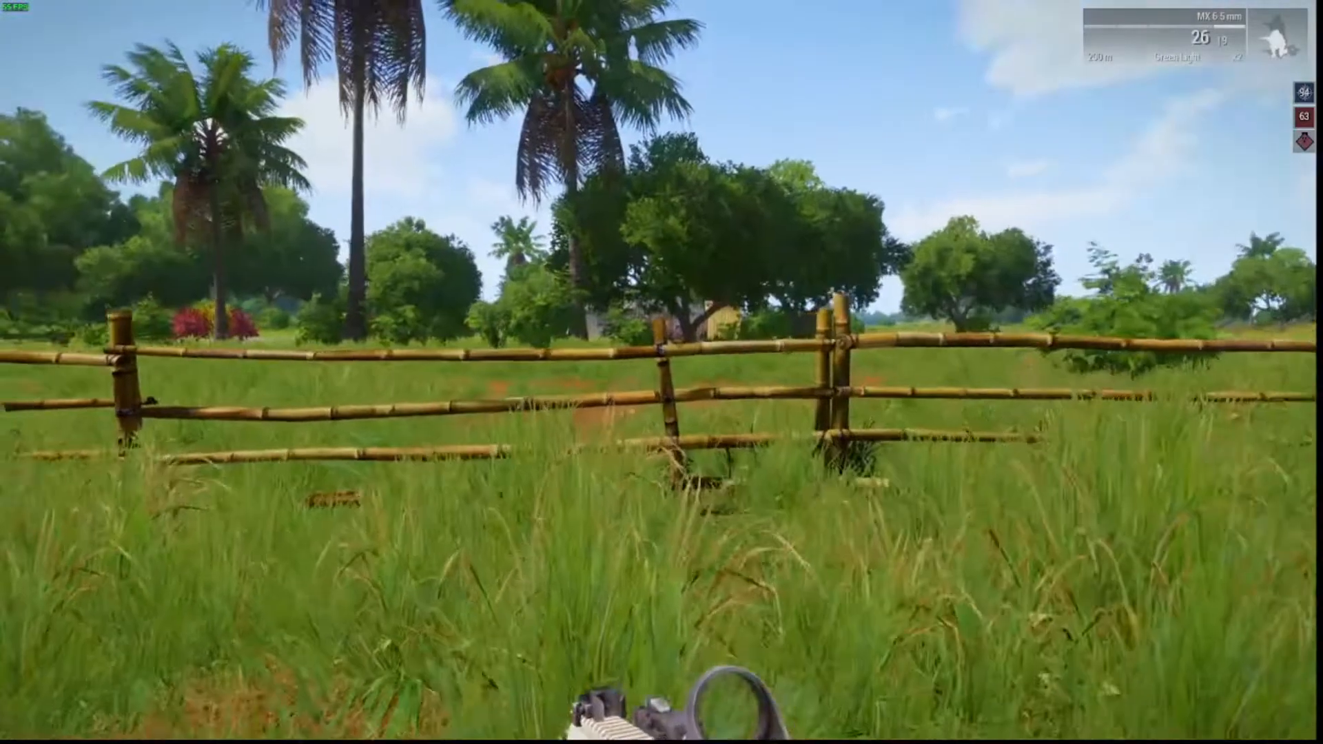
{"action": "key", "text": "w"}
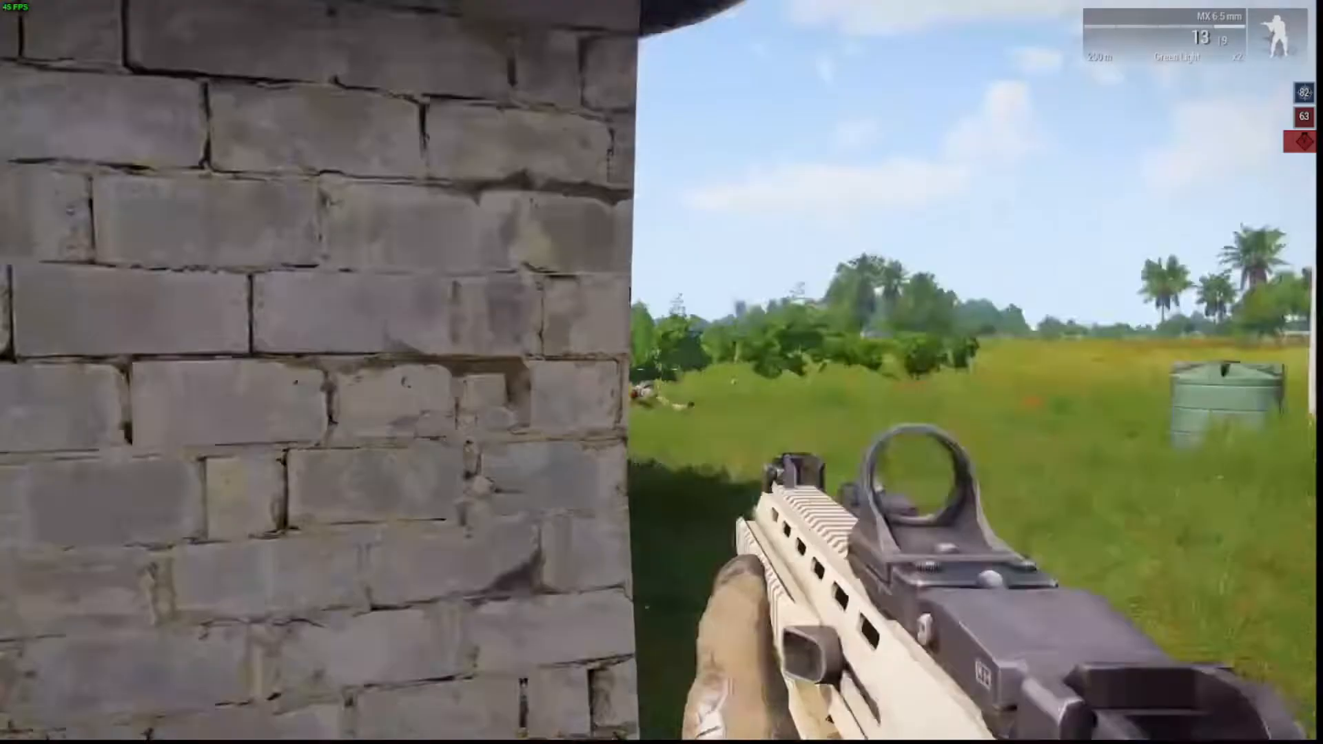
Round the brick house corner, shoot the FIA soldiers, and move along the building's side.
{"action": "key", "text": "w"}
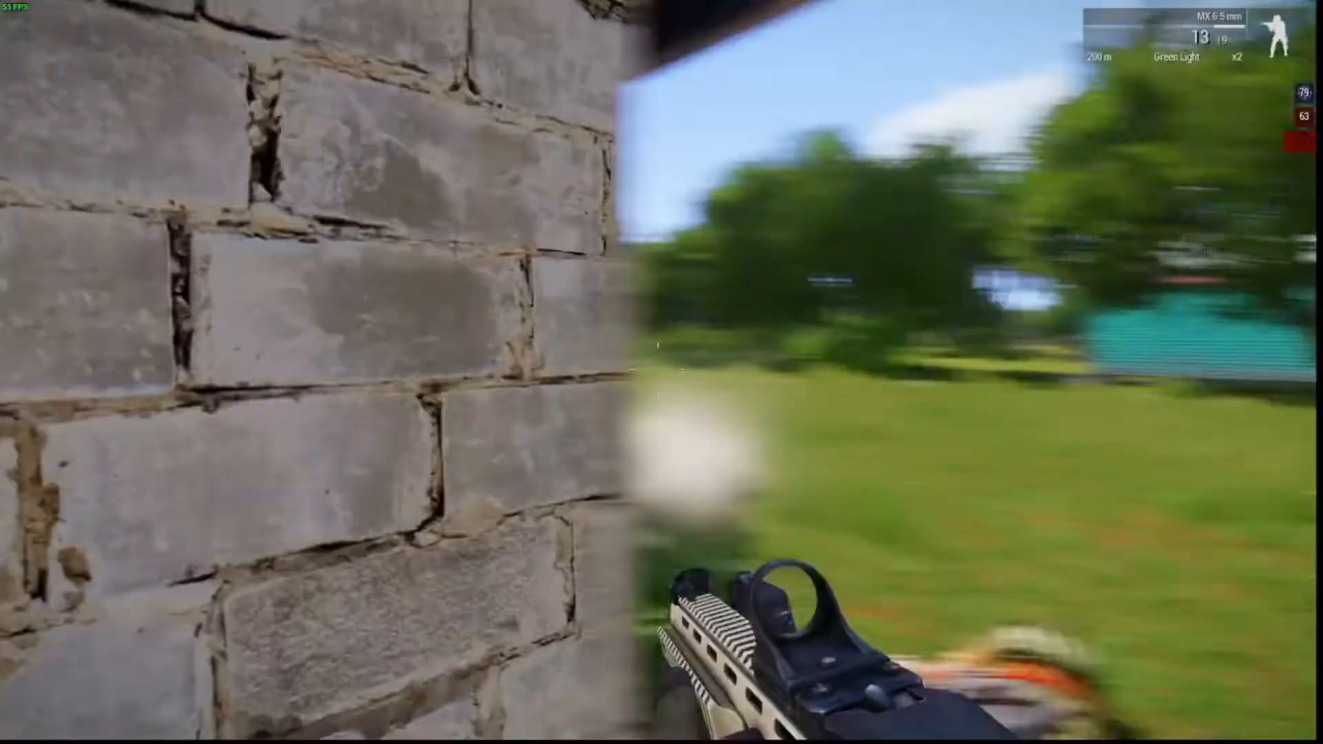
{"action": "key", "text": "s"}
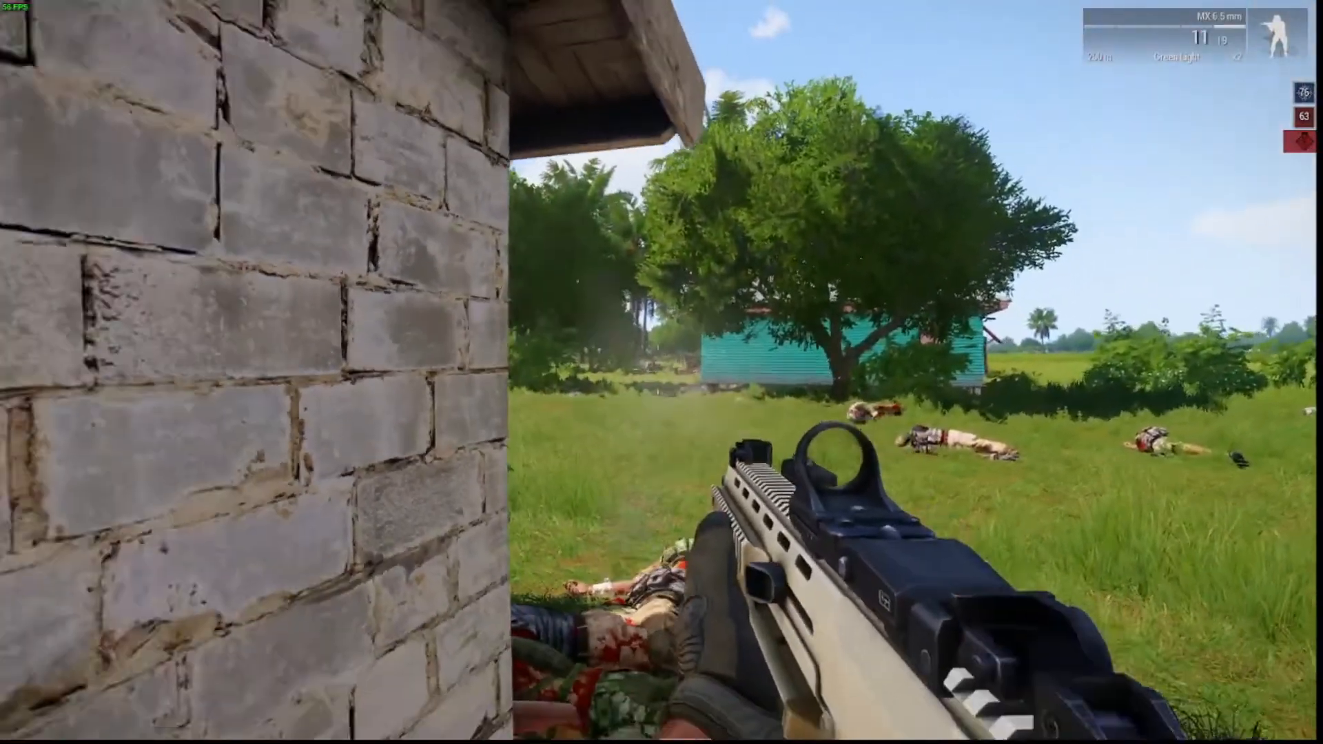
{"action": "left_click", "coordinate": [661, 372]}
{"action": "left_click", "coordinate": [662, 372]}
{"action": "left_click", "coordinate": [662, 372]}
{"action": "key", "text": "s"}
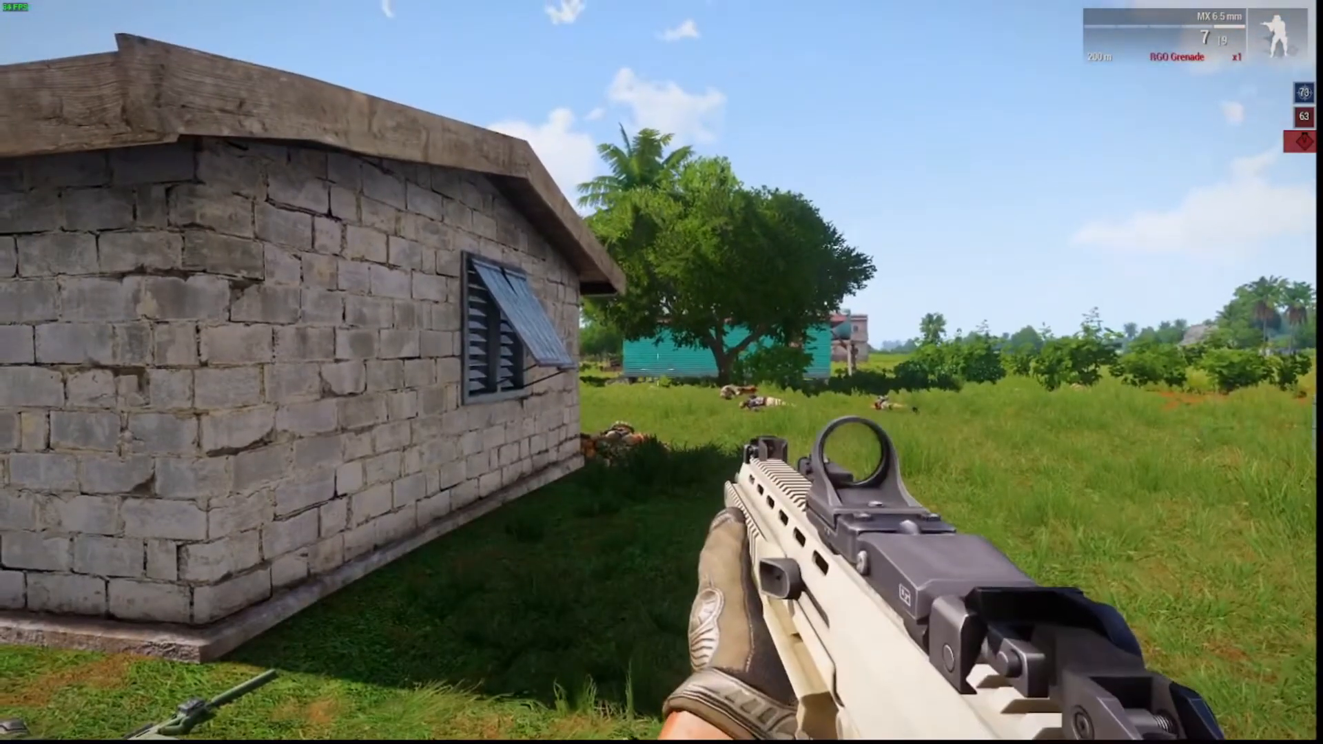
{"action": "key", "text": "w"}
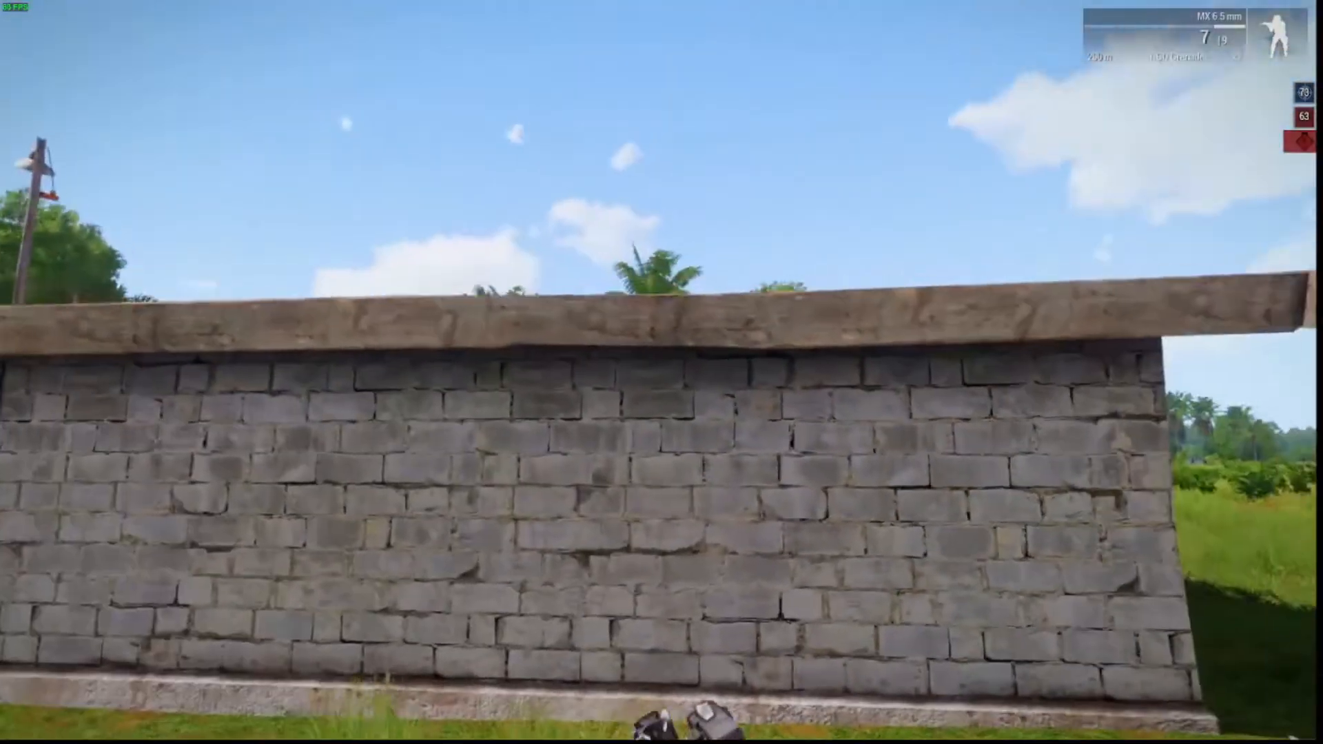
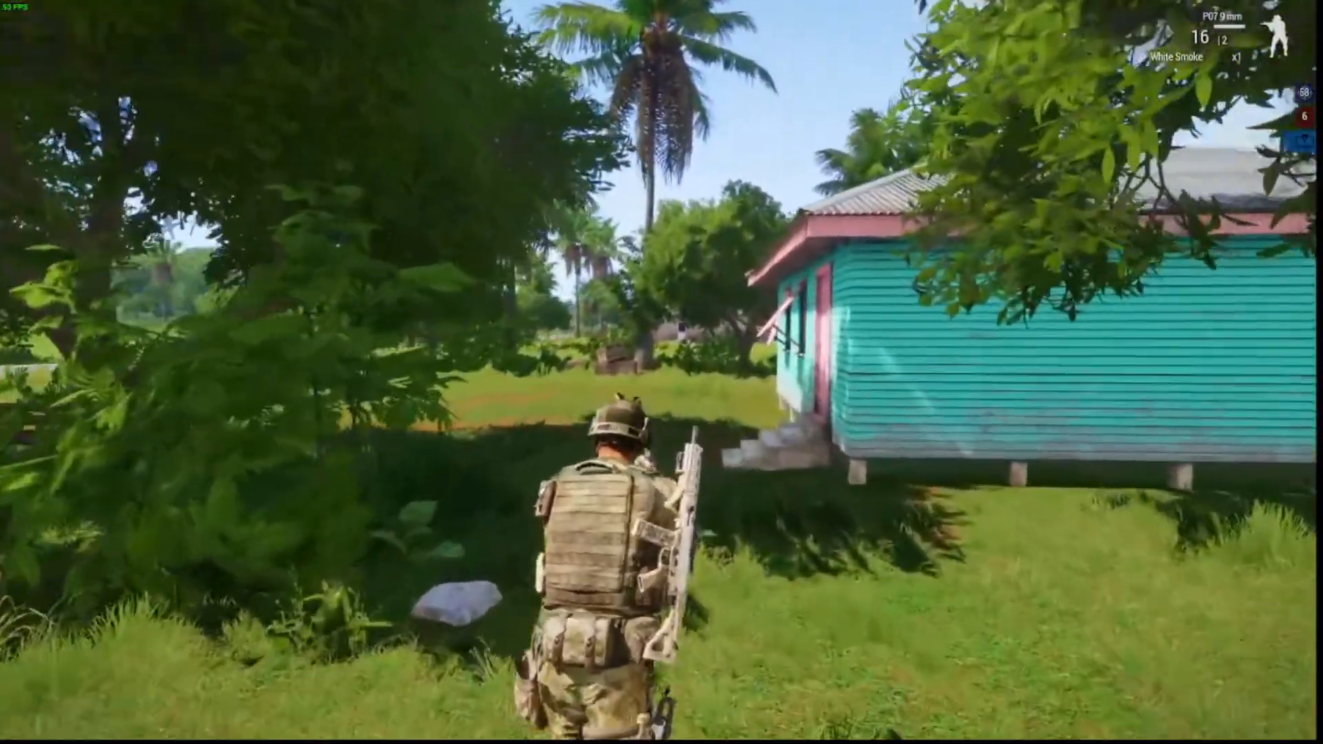
Run the soldier past the house toward the crates and water tank until MISSION COMPLETED shows 58 vs 0.
{"action": "key", "text": "w"}
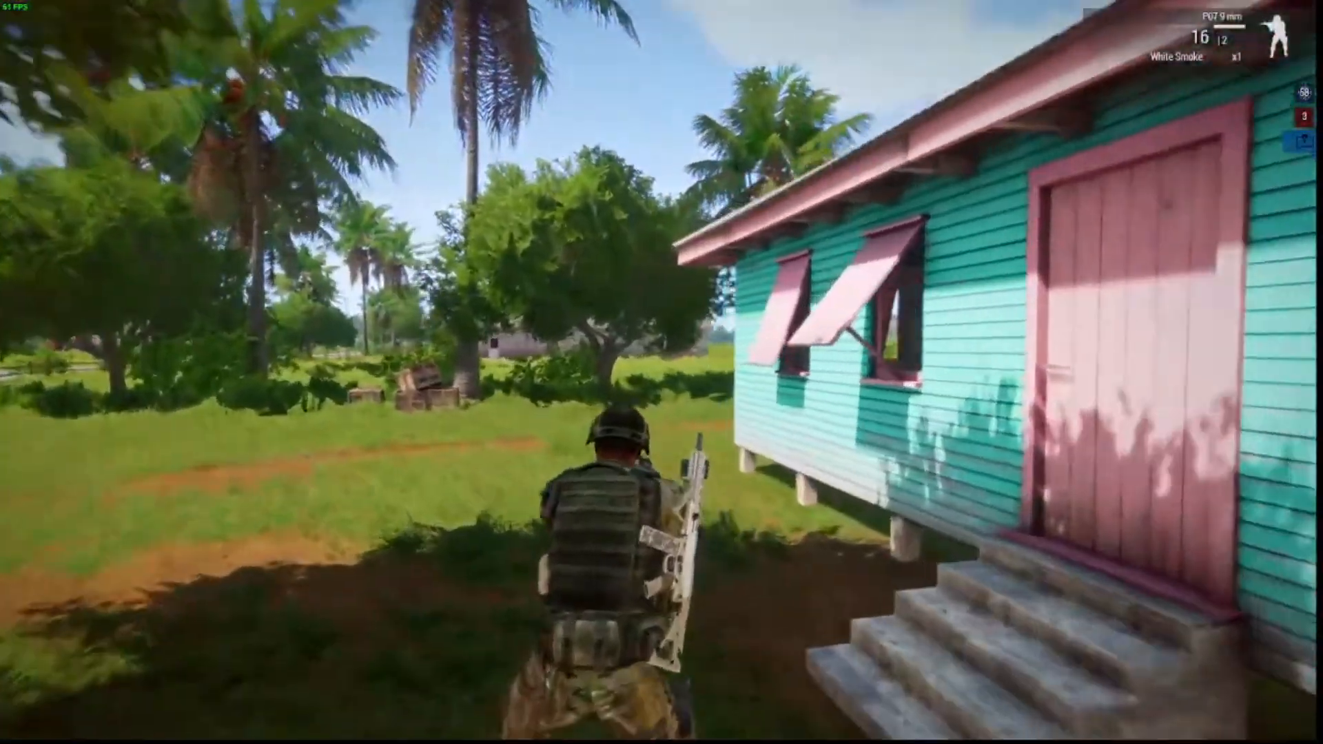
{"action": "key", "text": "w"}
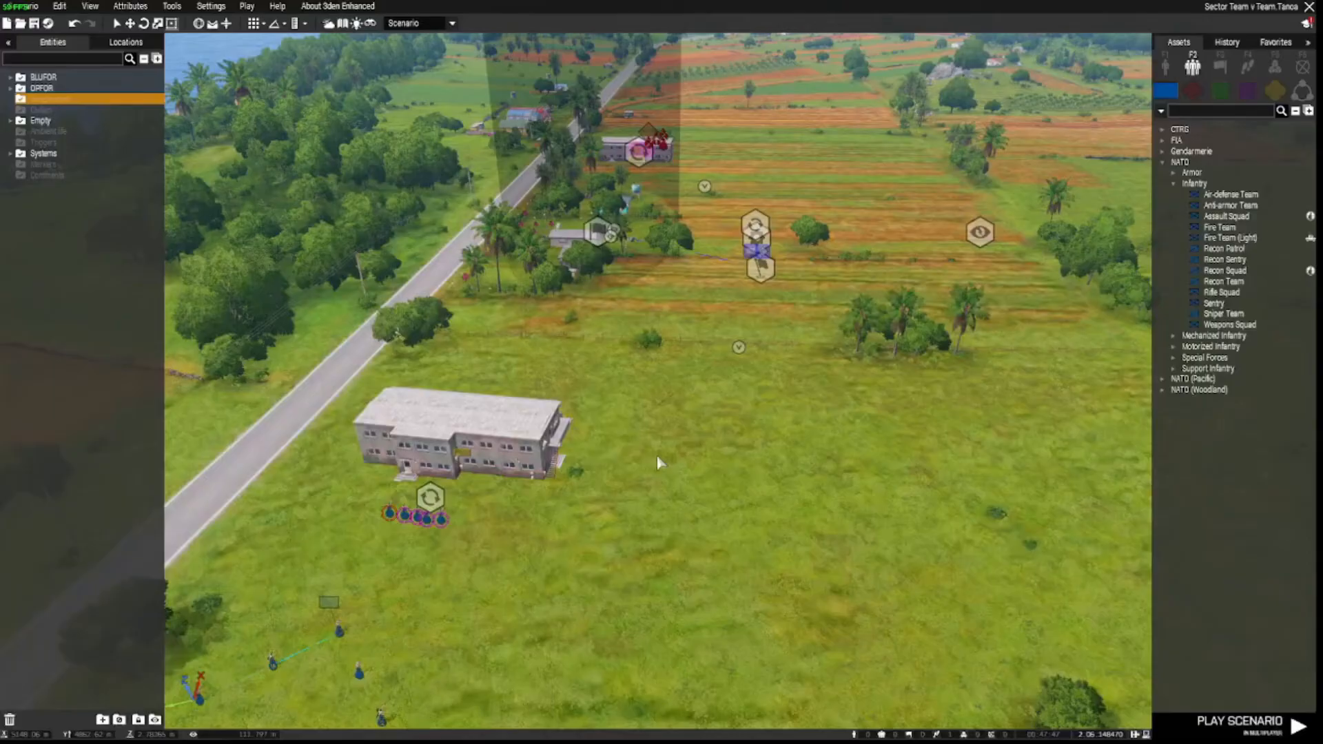
Give the BLUFOR respawn position module near the barracks a respawn_w variable name.
{"action": "scroll", "coordinate": [616, 485], "scroll_direction": "up", "scroll_amount": 8}
{"action": "mouse_move", "coordinate": [656, 457]}
{"action": "right_mouse_down"}
{"action": "mouse_move", "coordinate": [616, 486]}
{"action": "mouse_move", "coordinate": [557, 431]}
{"action": "mouse_move", "coordinate": [667, 422]}
{"action": "mouse_move", "coordinate": [673, 456]}
{"action": "right_mouse_up"}
{"action": "key", "text": "w"}
{"action": "key", "text": "s"}
{"action": "scroll", "coordinate": [673, 456], "scroll_direction": "up", "scroll_amount": 3}
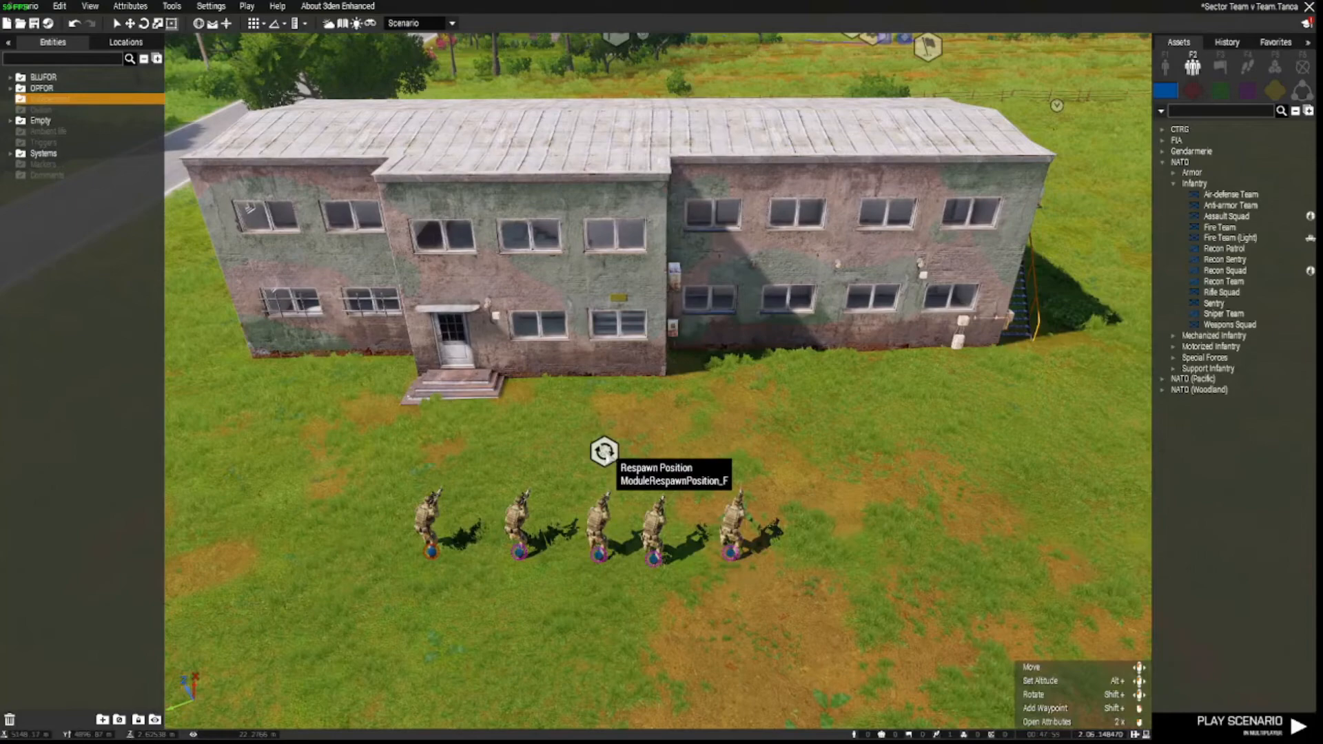
{"action": "double_click", "coordinate": [604, 451]}
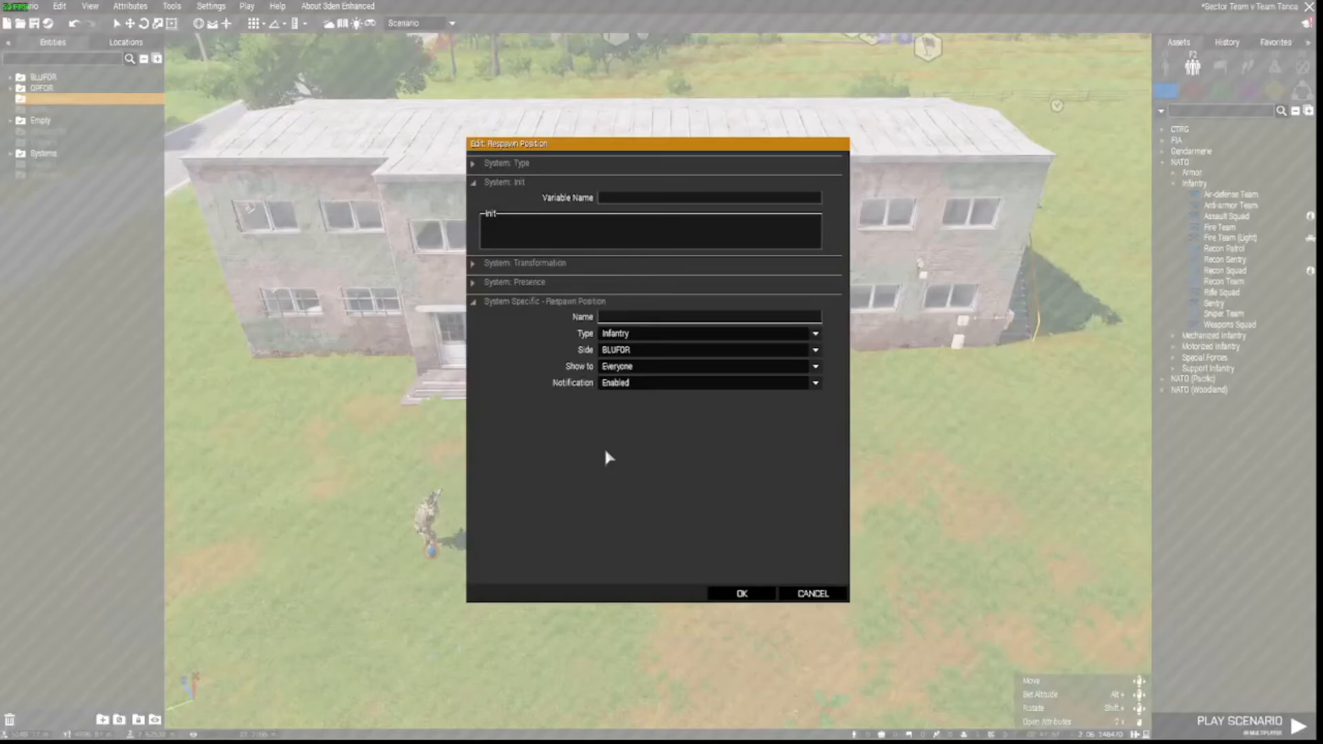
{"action": "left_click", "coordinate": [617, 198]}
{"action": "type", "text": "respawn_west"}
{"action": "left_click", "coordinate": [741, 594]}
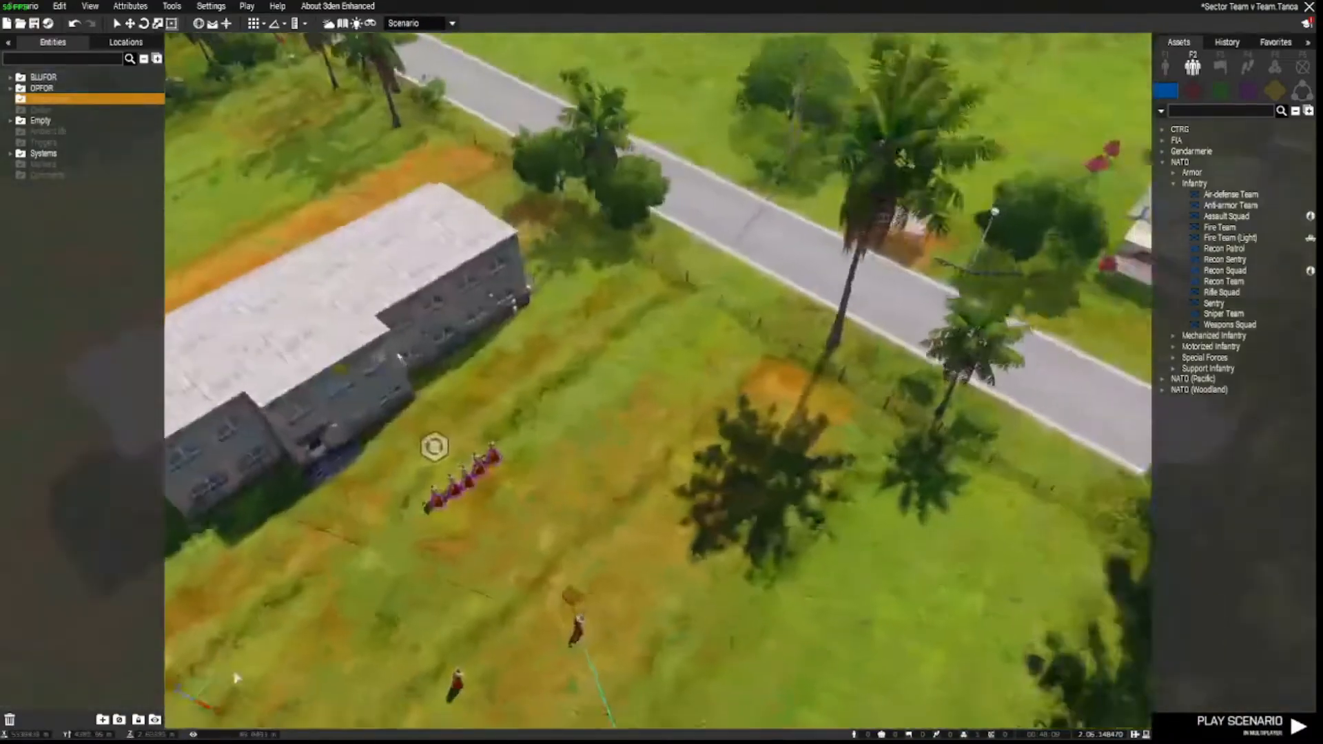
Name the OPFOR respawn position module beside the five soldiers respawn_east.
{"action": "right_click_drag", "start_coordinate": [234, 675], "coordinate": [223, 579]}
{"action": "key", "text": "w"}
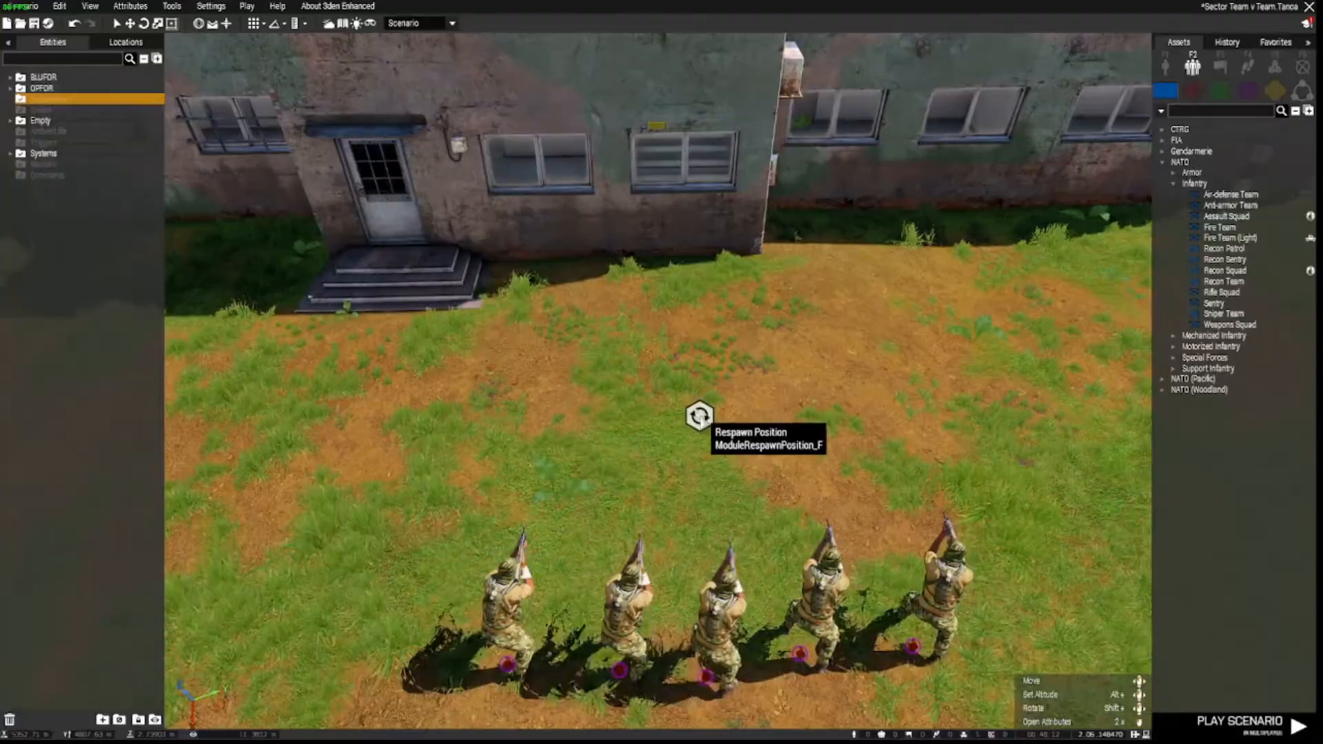
{"action": "double_click", "coordinate": [698, 414]}
{"action": "type", "text": "respawn_east"}
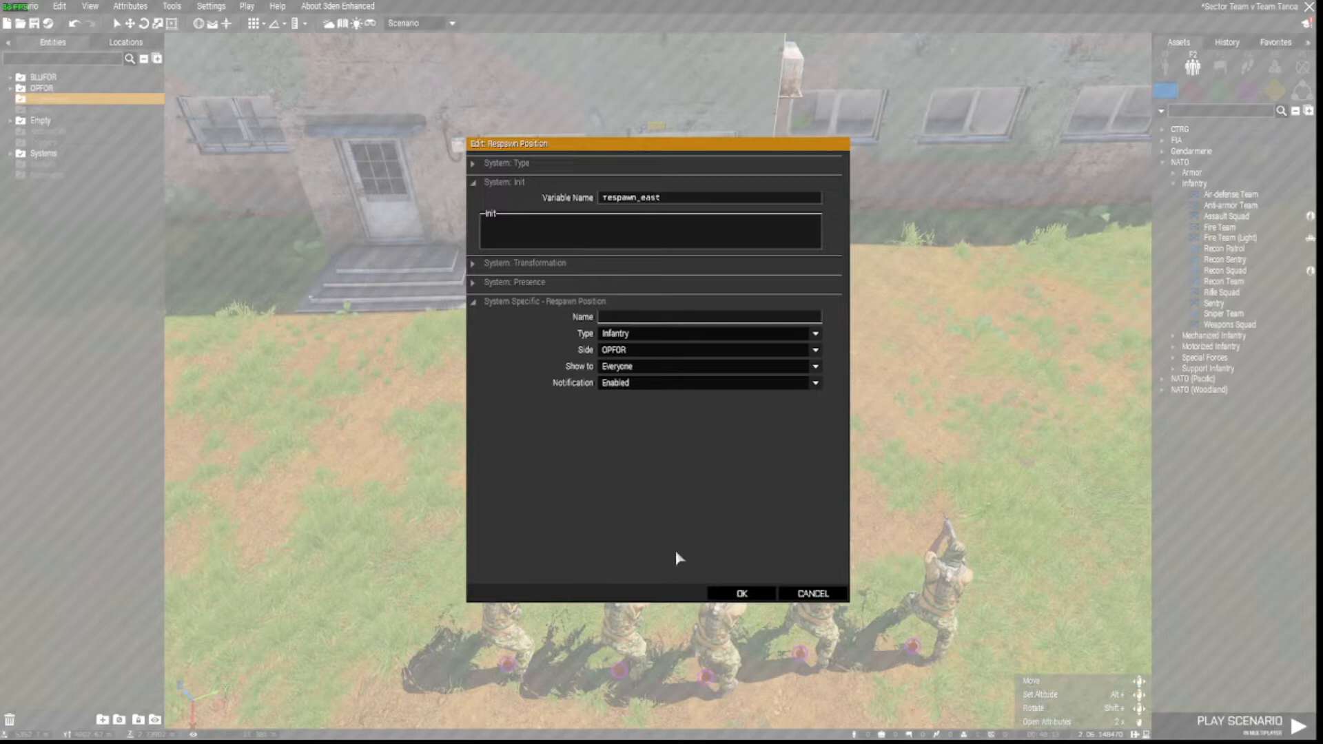
{"action": "left_click", "coordinate": [748, 598]}
{"action": "key", "text": "d"}
{"action": "mouse_move", "coordinate": [732, 596]}
{"action": "right_mouse_down"}
{"action": "mouse_move", "coordinate": [567, 570]}
{"action": "mouse_move", "coordinate": [711, 572]}
{"action": "mouse_move", "coordinate": [735, 589]}
{"action": "right_mouse_up"}
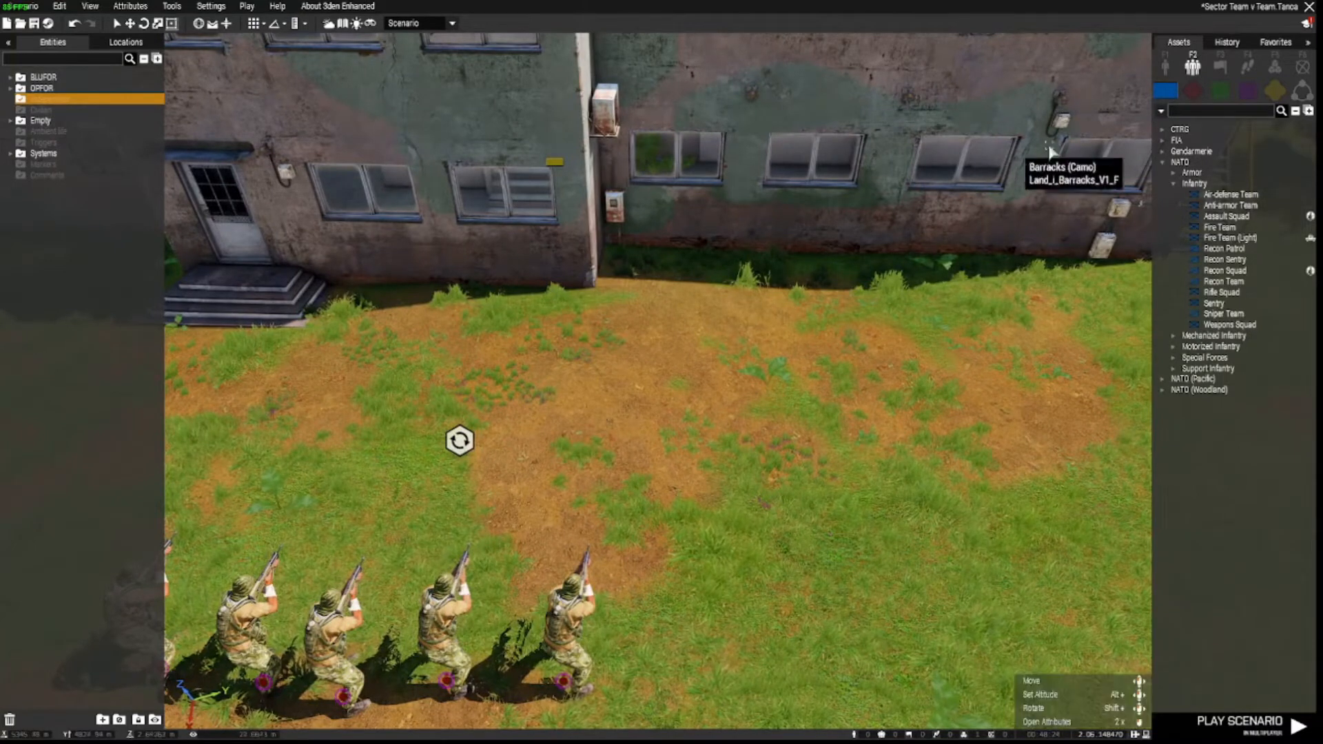
Replace the BLUFOR respawn module with a System Empty marker next to the BLUFOR soldiers.
{"action": "left_click", "coordinate": [1301, 69]}
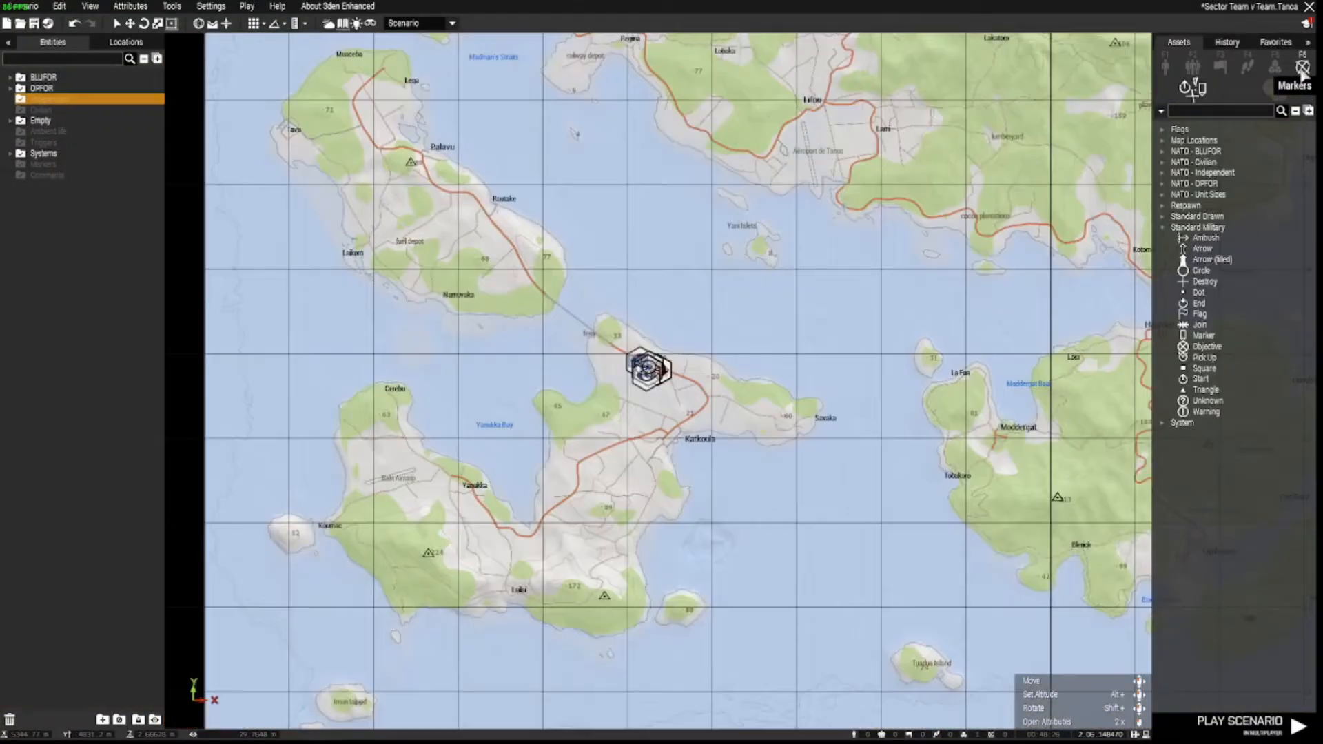
{"action": "left_click", "coordinate": [1162, 423]}
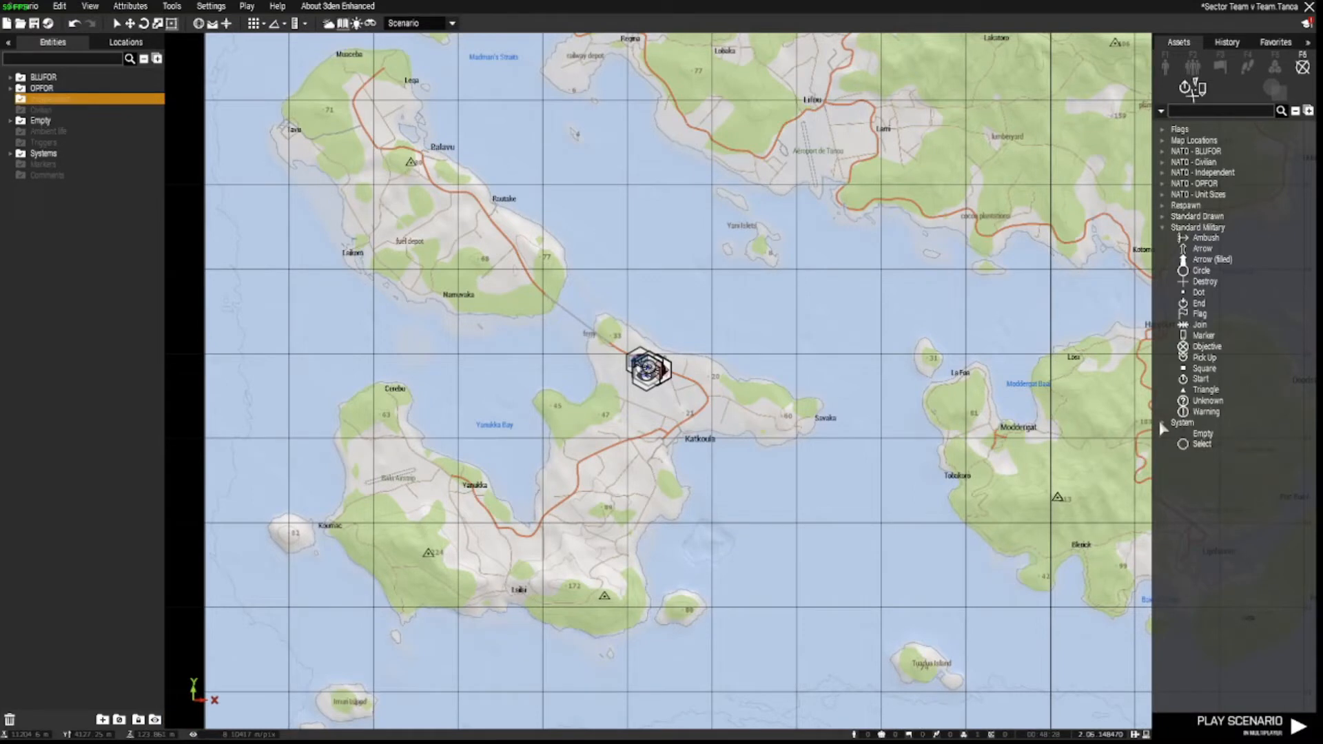
{"action": "left_click", "coordinate": [1203, 434]}
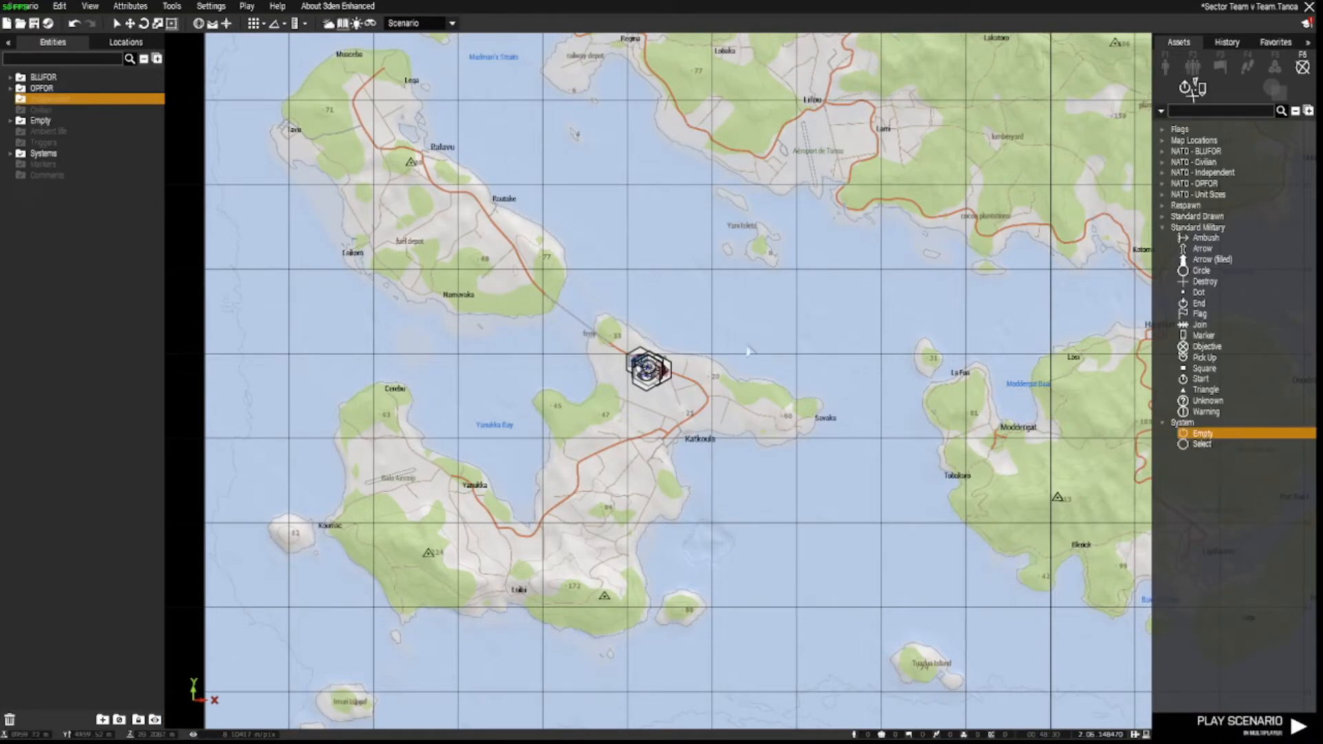
{"action": "scroll", "coordinate": [691, 370], "scroll_direction": "up", "scroll_amount": 10}
{"action": "scroll", "coordinate": [692, 370], "scroll_direction": "up", "scroll_amount": 5}
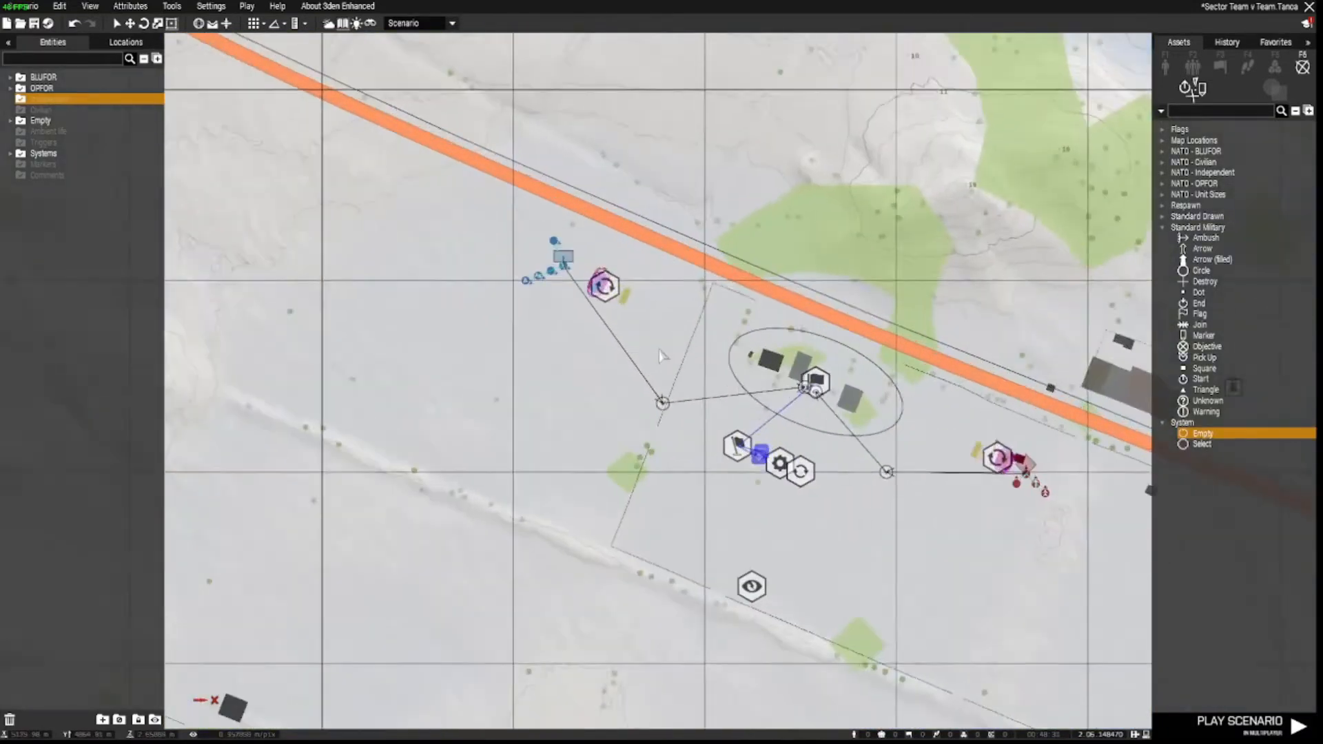
{"action": "left_click", "coordinate": [534, 205]}
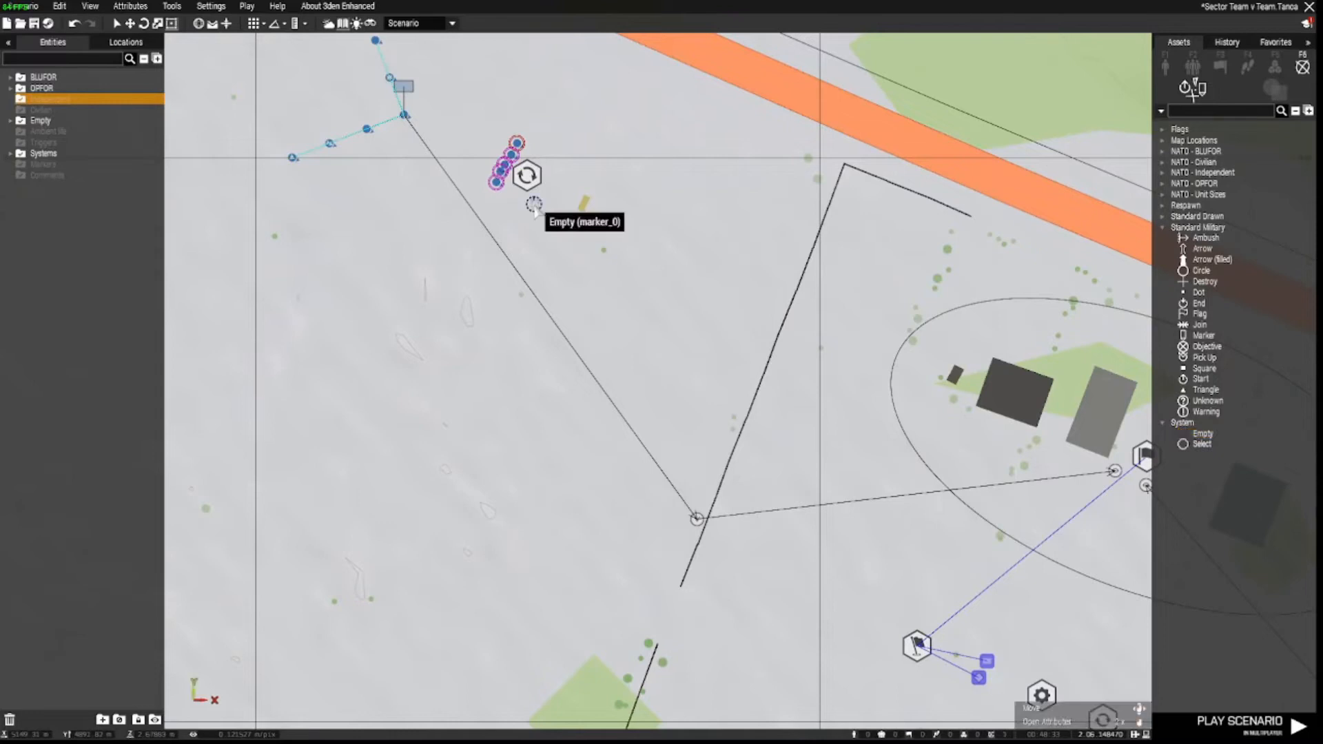
{"action": "key", "text": "Delete"}
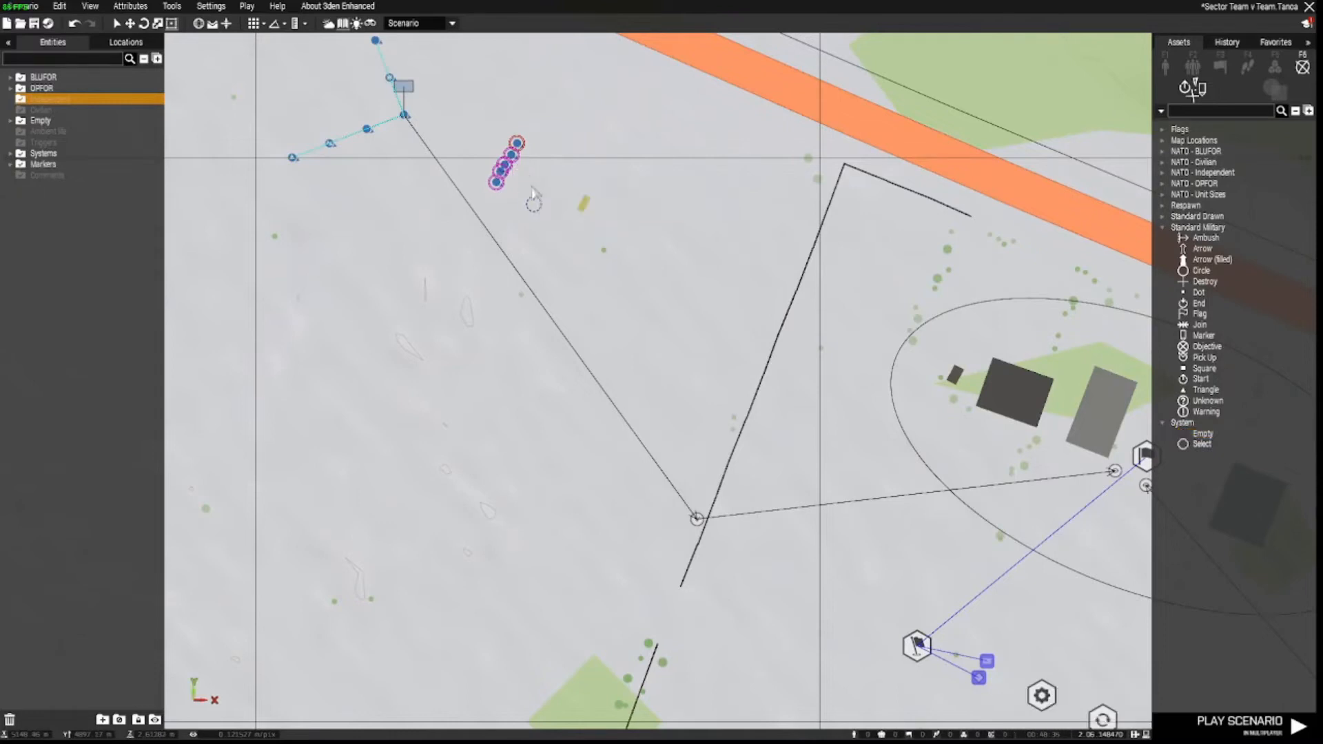
{"action": "left_click_drag", "start_coordinate": [533, 204], "coordinate": [530, 174]}
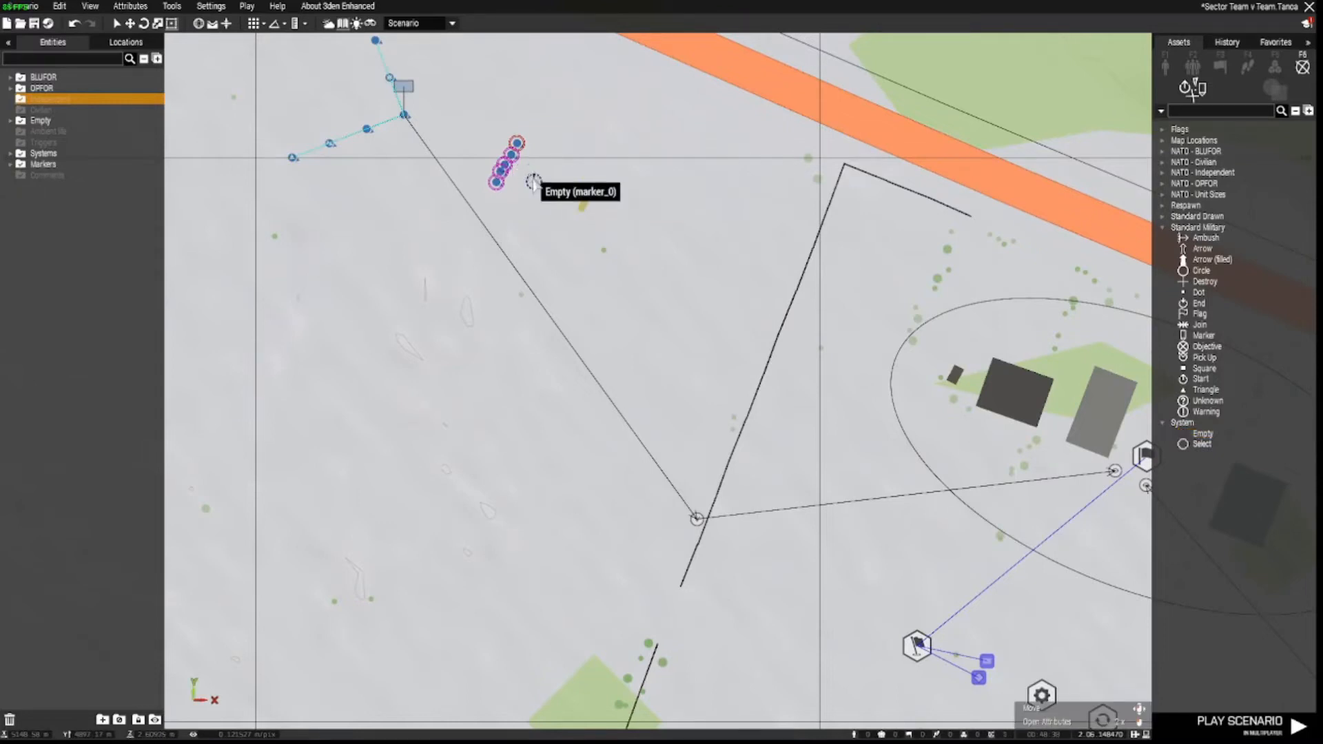
{"action": "right_click_drag", "start_coordinate": [493, 229], "coordinate": [600, 387]}
{"action": "scroll", "coordinate": [635, 328], "scroll_direction": "up", "scroll_amount": 5}
{"action": "left_click_drag", "start_coordinate": [647, 348], "coordinate": [617, 328]}
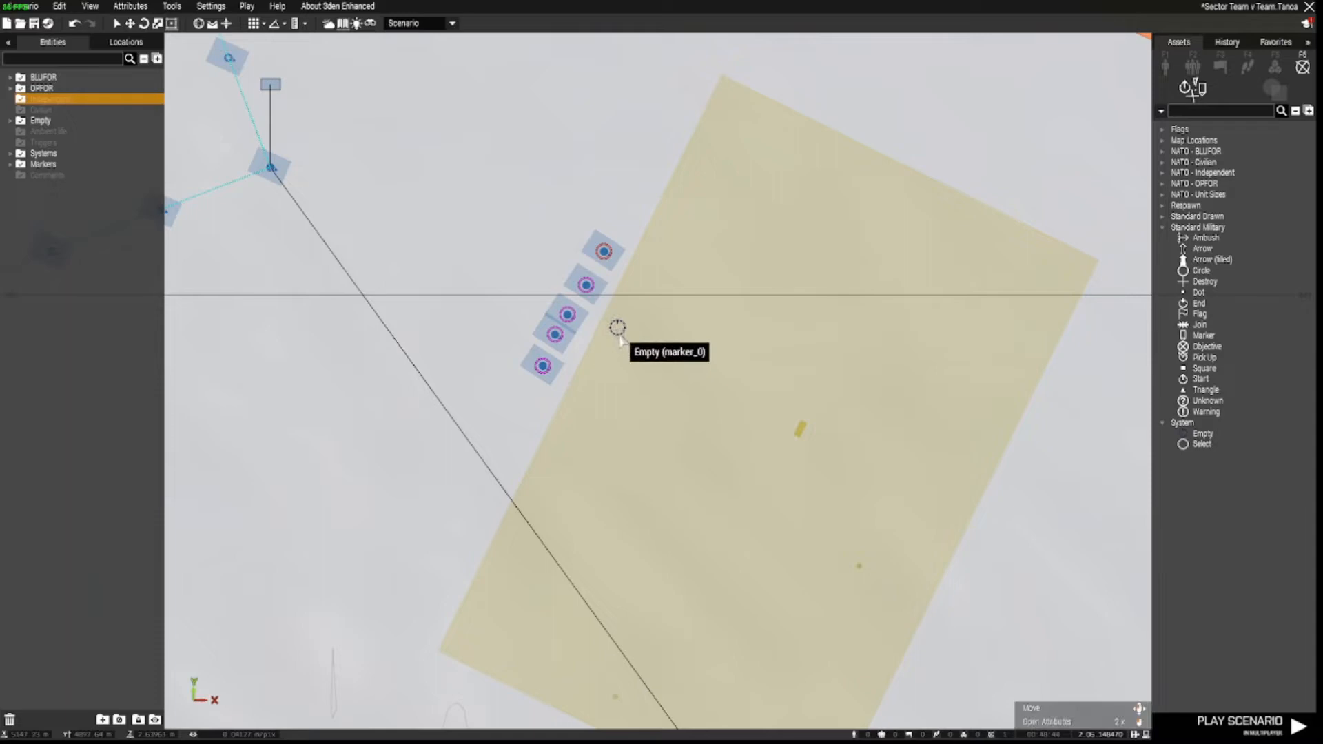
Name the BLUFOR Empty marker respawn_west.
{"action": "double_click", "coordinate": [620, 334]}
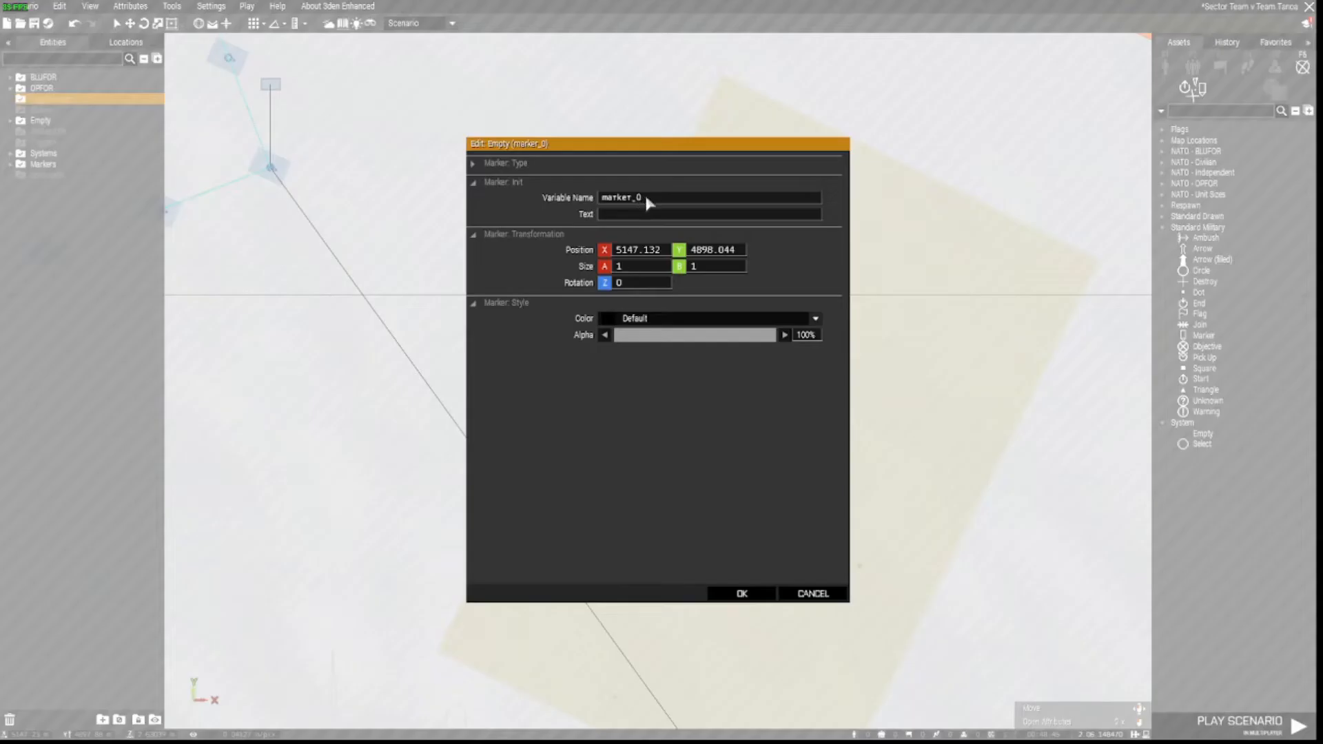
{"action": "type", "text": "res"}
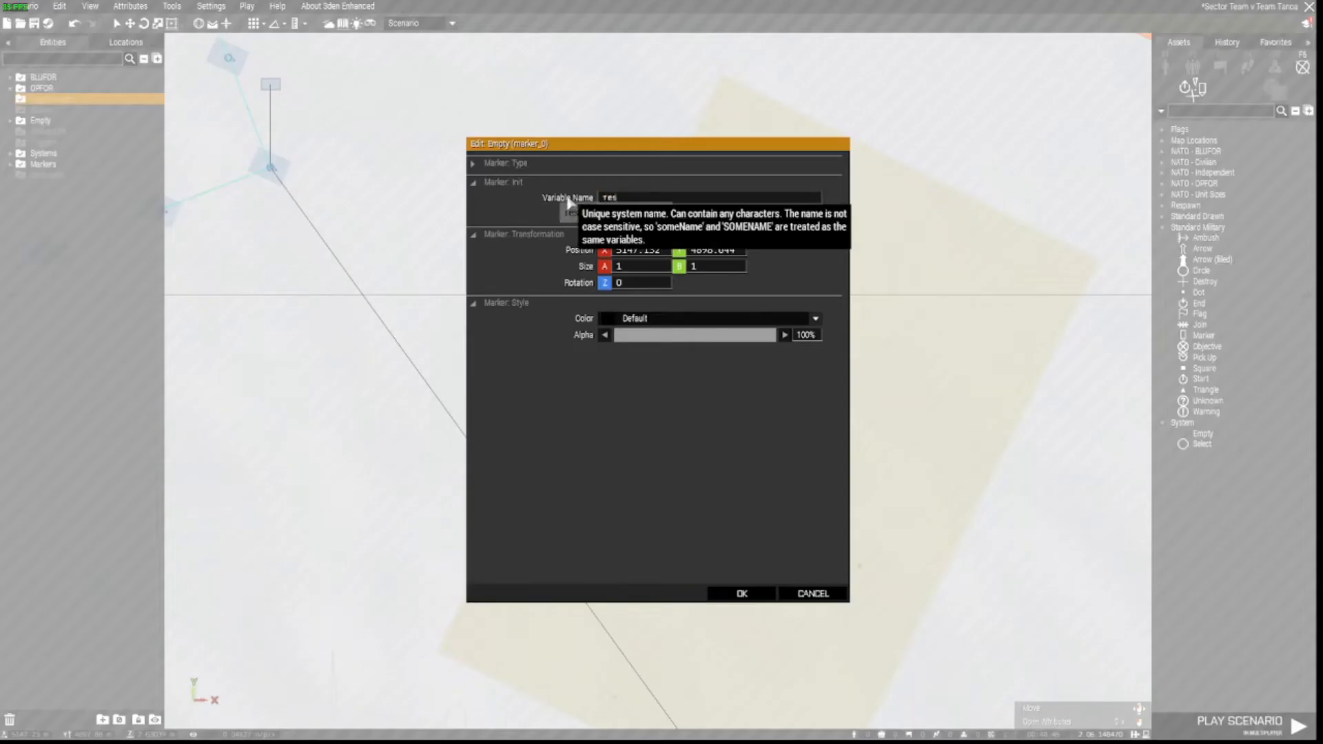
{"action": "type", "text": "pawn_west"}
{"action": "key", "text": "Return"}
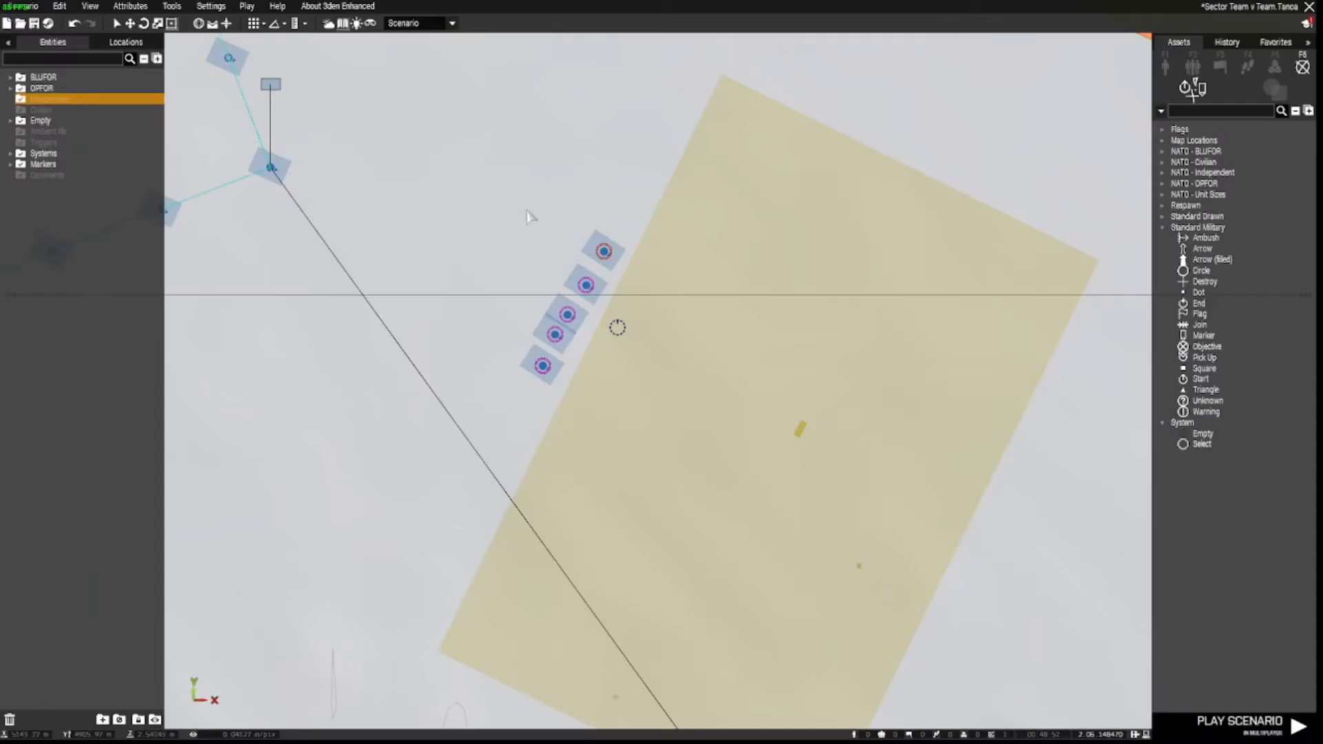
Place a second Empty marker on the OPFOR respawn module.
{"action": "scroll", "coordinate": [582, 304], "scroll_direction": "up", "scroll_amount": 5}
{"action": "right_click_drag", "start_coordinate": [1017, 615], "coordinate": [267, 143]}
{"action": "right_click_drag", "start_coordinate": [956, 458], "coordinate": [903, 568]}
{"action": "scroll", "coordinate": [572, 345], "scroll_direction": "up", "scroll_amount": 3}
{"action": "scroll", "coordinate": [599, 413], "scroll_direction": "up", "scroll_amount": 3}
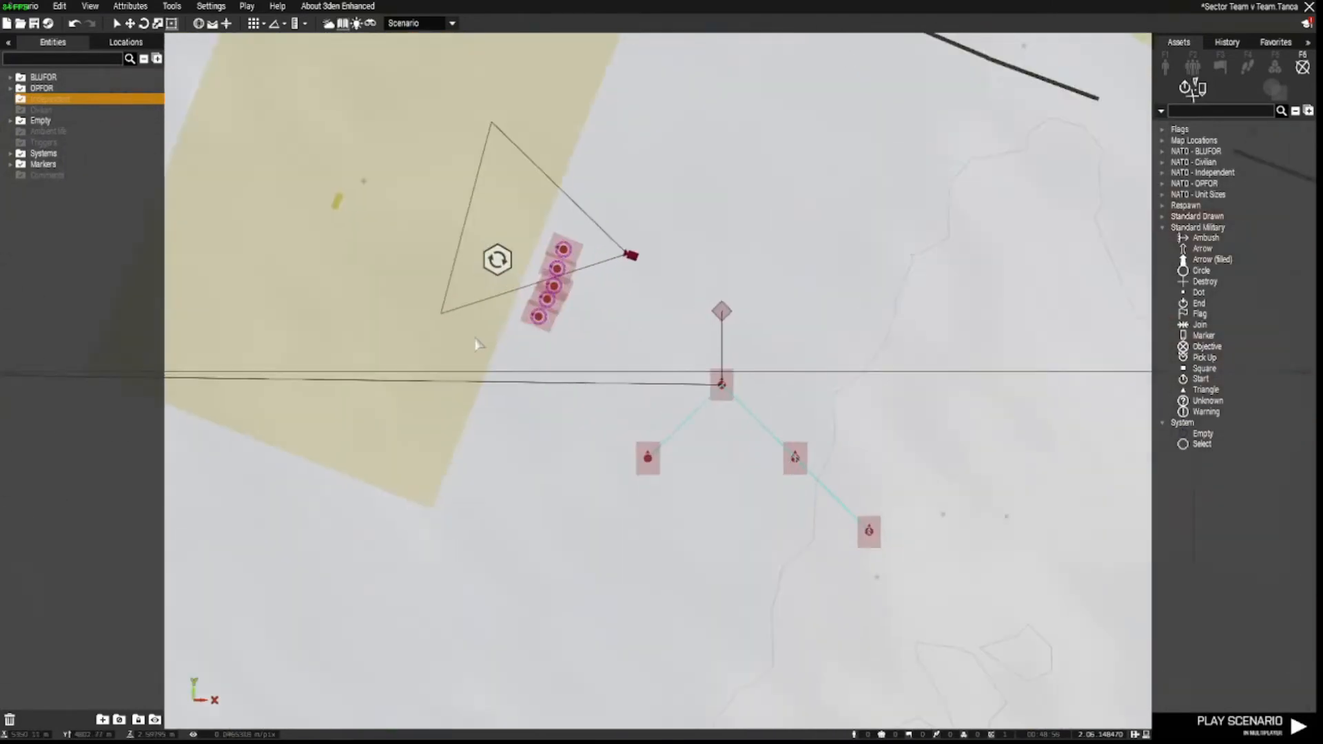
{"action": "right_click_drag", "start_coordinate": [458, 334], "coordinate": [634, 464]}
{"action": "scroll", "coordinate": [682, 372], "scroll_direction": "up", "scroll_amount": 2}
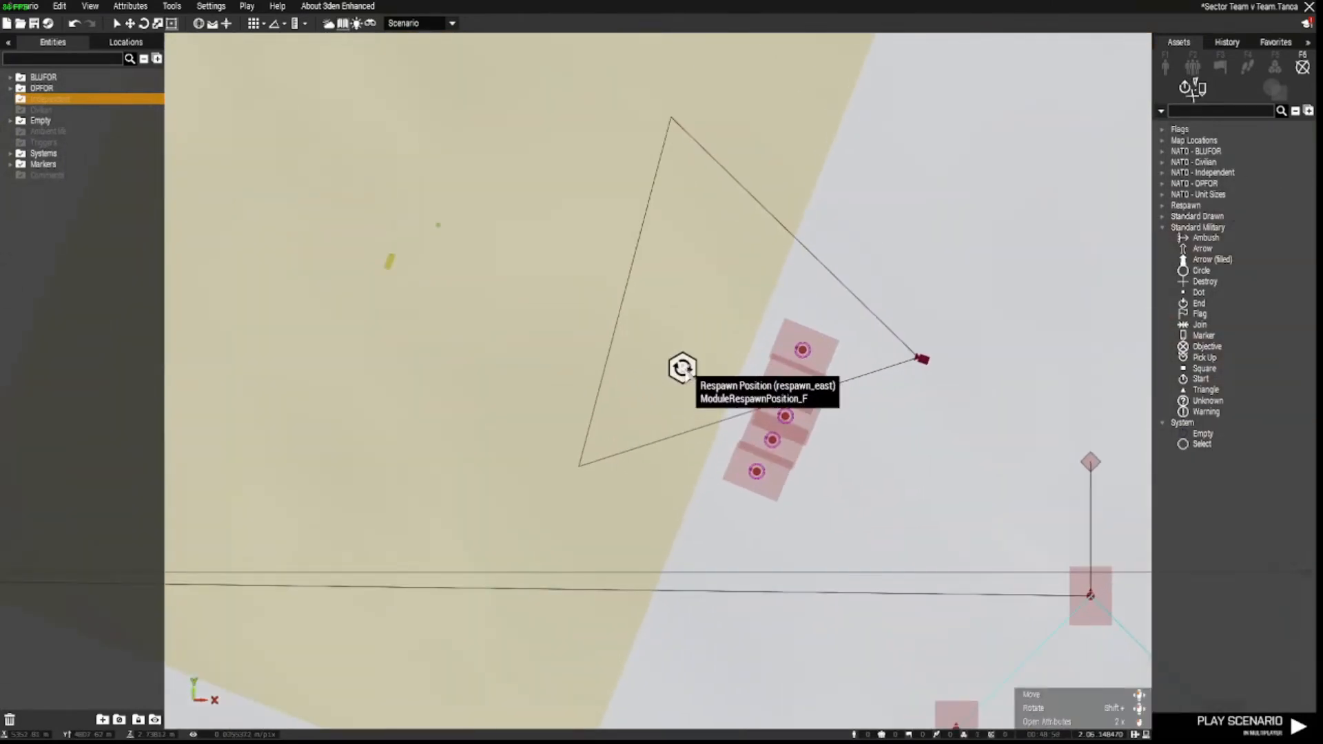
{"action": "left_click", "coordinate": [1203, 434]}
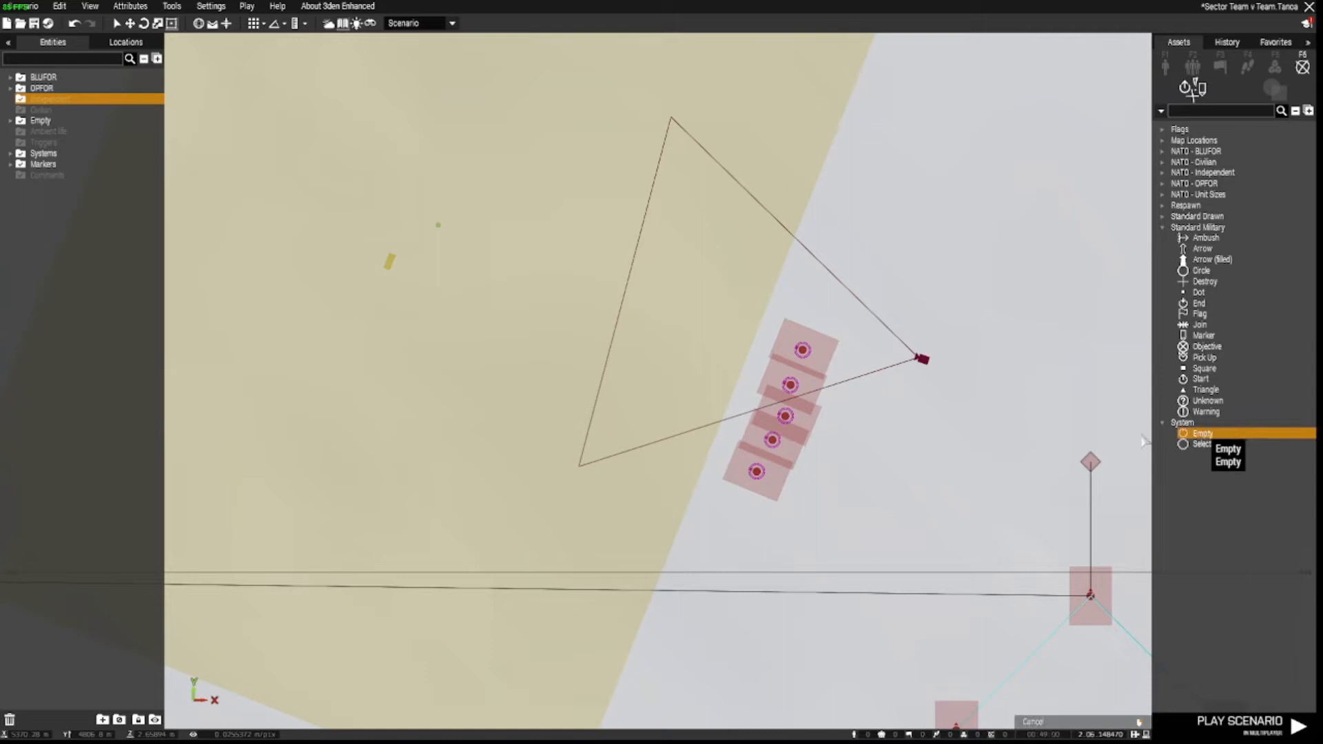
{"action": "left_click", "coordinate": [685, 352]}
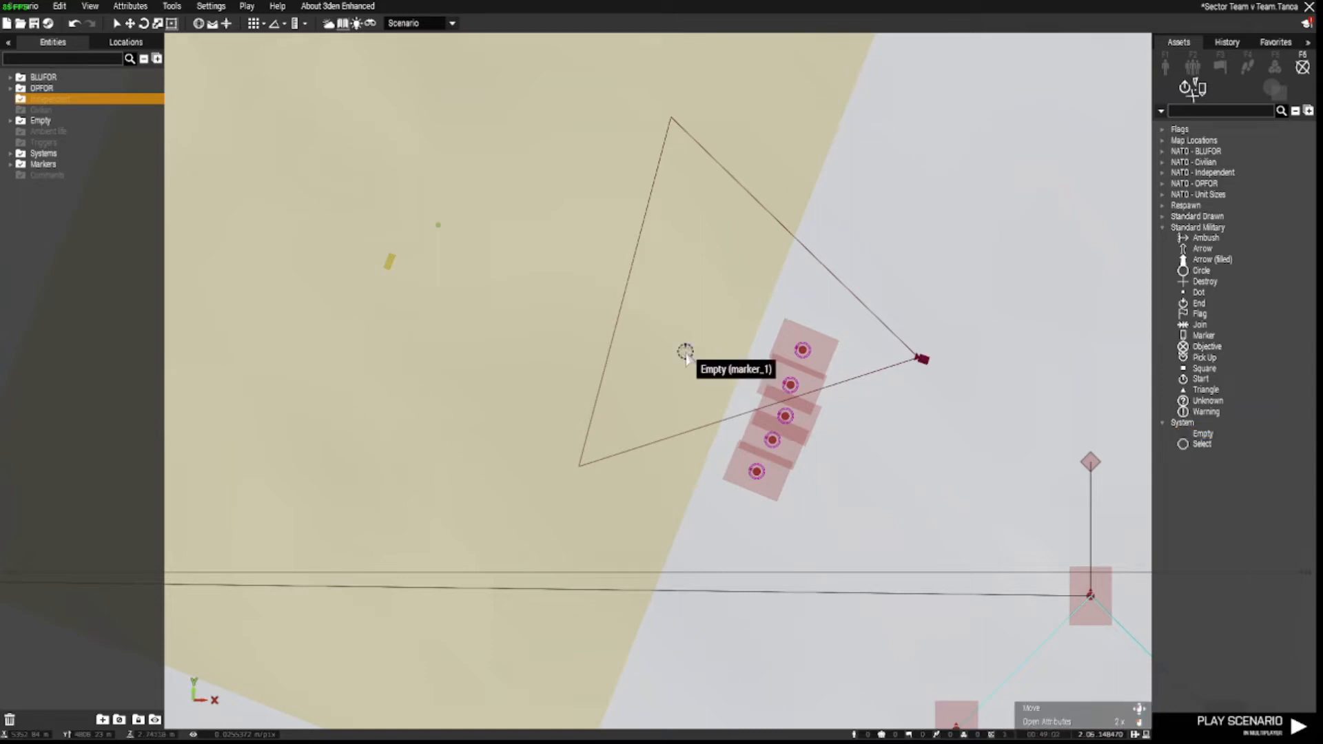
Give the OPFOR Empty marker the variable name respawn_east.
{"action": "double_click", "coordinate": [686, 352]}
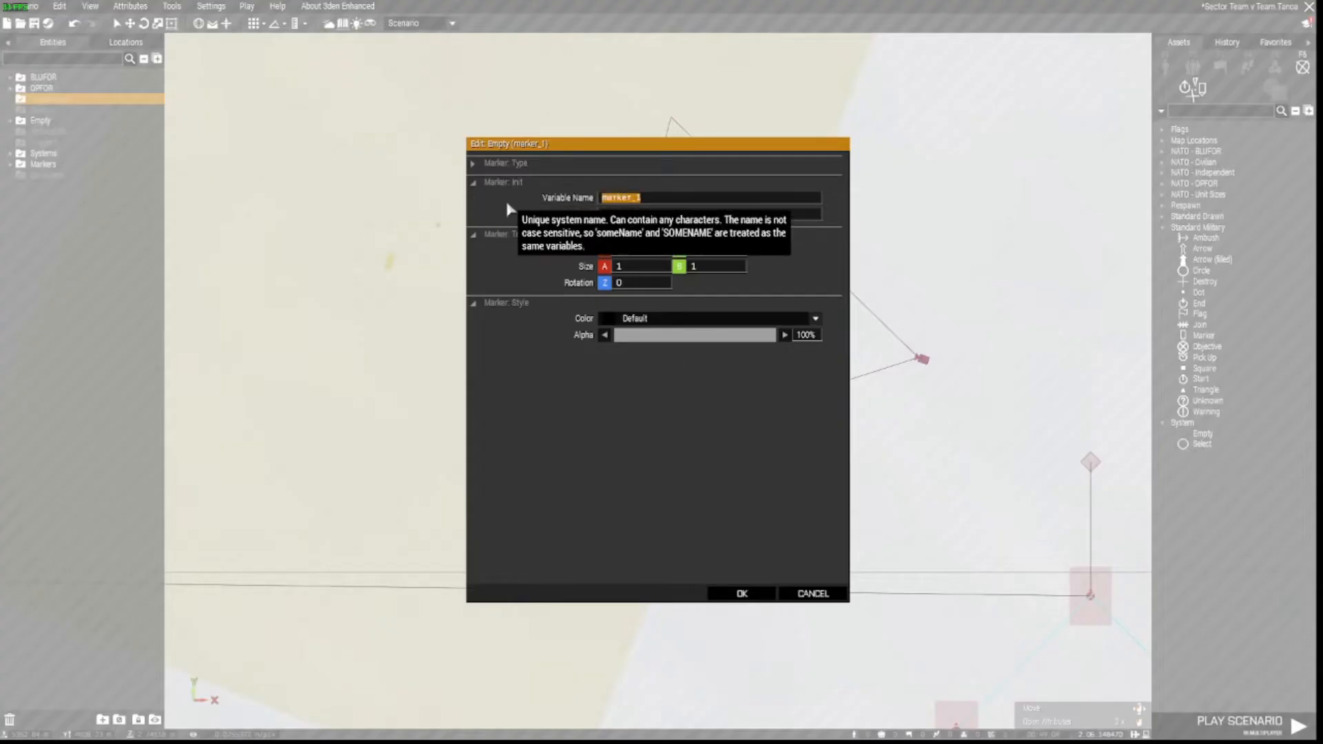
{"action": "type", "text": "respawn"}
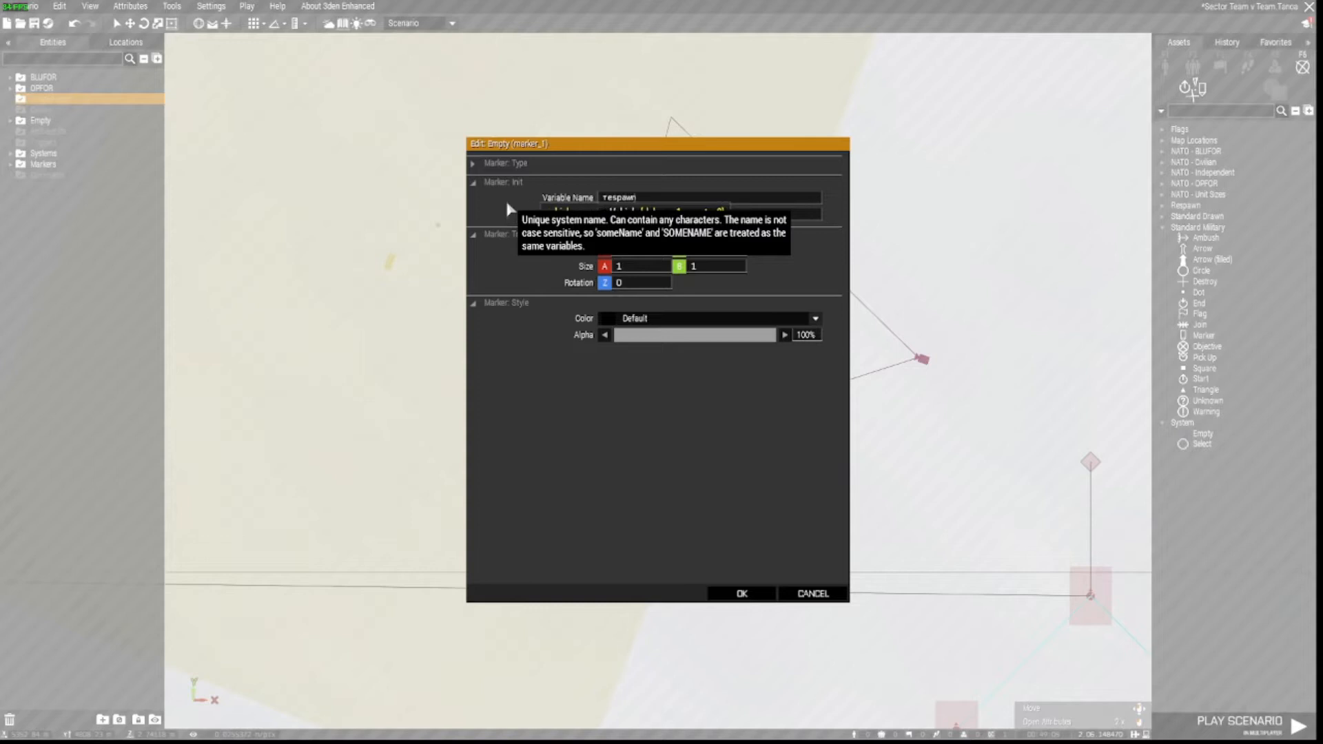
{"action": "type", "text": "_east"}
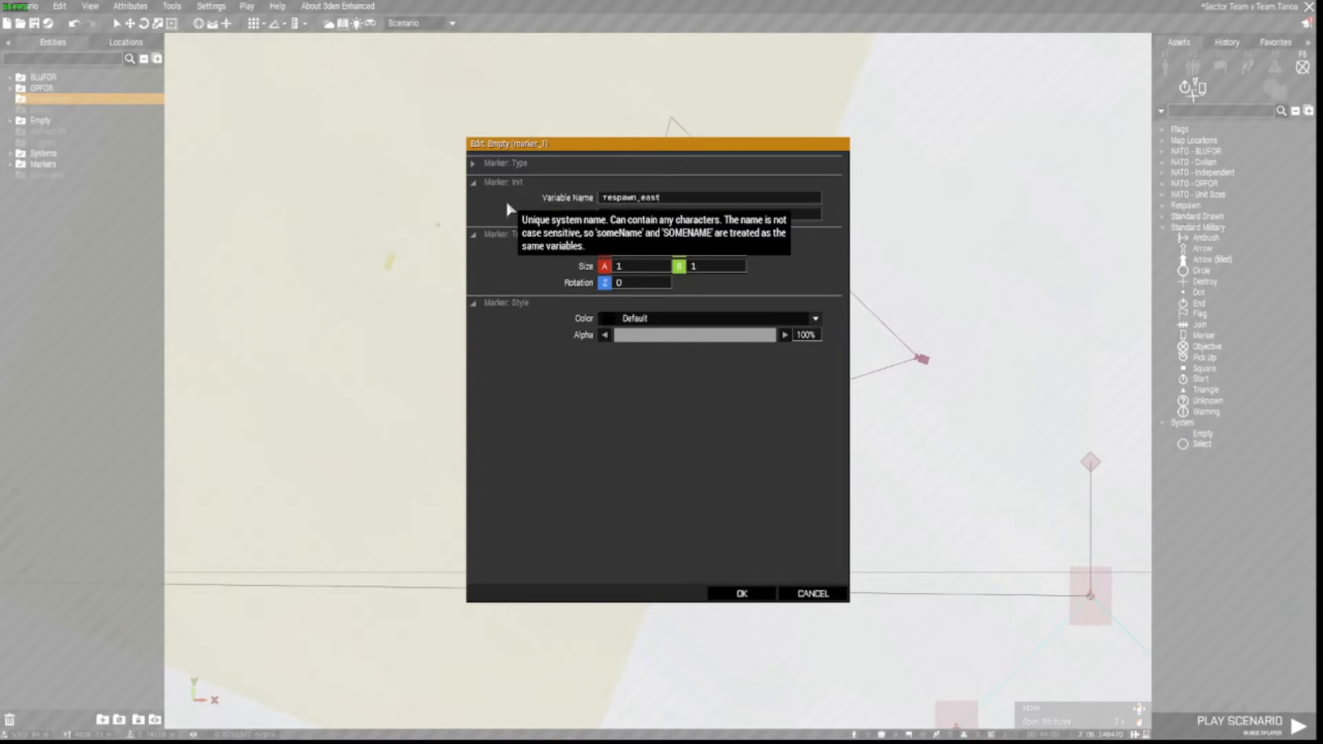
{"action": "left_click", "coordinate": [742, 593]}
Switch to the 3D view and fly over the compound, looking along the road.
{"action": "scroll", "coordinate": [742, 600], "scroll_direction": "down", "scroll_amount": 3}
{"action": "key", "text": "m"}
{"action": "key", "text": "s"}
{"action": "right_click_drag", "start_coordinate": [696, 585], "coordinate": [703, 549]}
{"action": "key", "text": "s"}
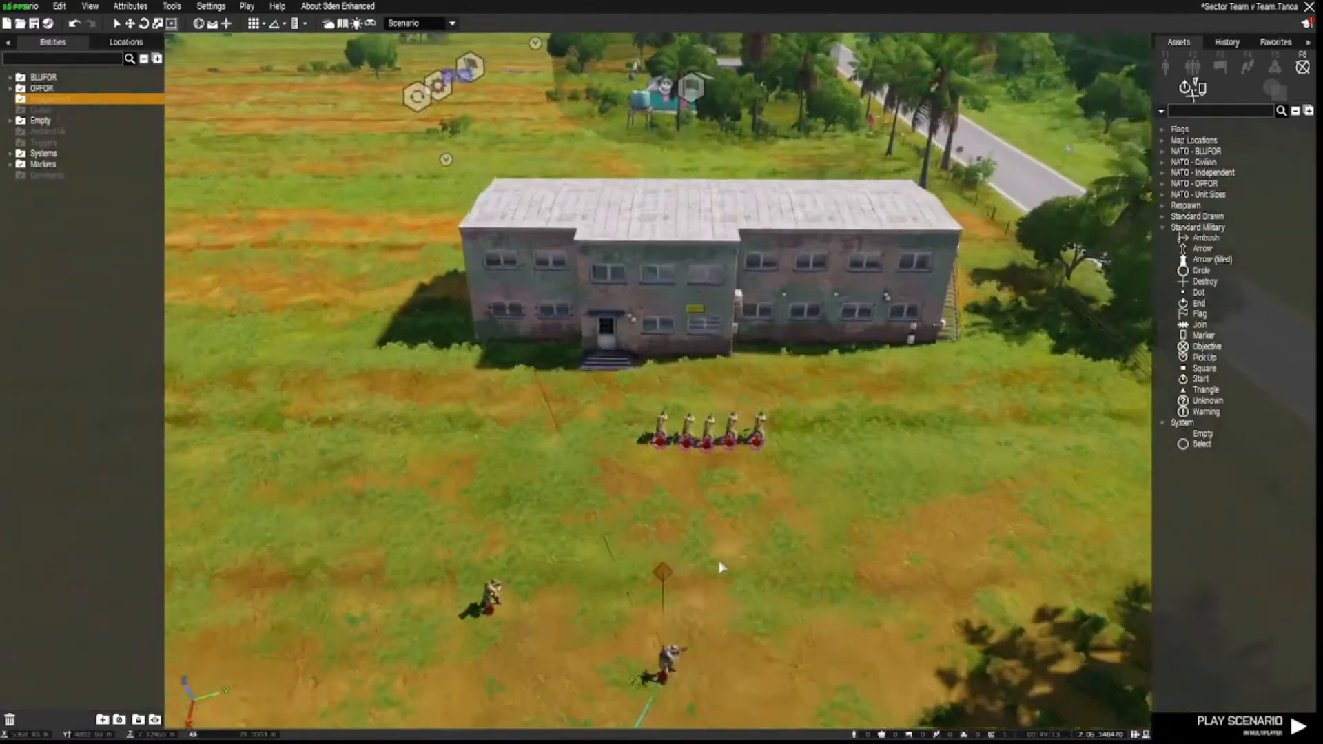
{"action": "scroll", "coordinate": [721, 567], "scroll_direction": "down", "scroll_amount": 4}
{"action": "key", "text": "w"}
{"action": "key", "text": "a"}
{"action": "key", "text": "d"}
{"action": "key", "text": "w"}
{"action": "right_click_drag", "start_coordinate": [716, 555], "coordinate": [1001, 561]}
Position the camera above the roadside sector fields and bring up the trigger list.
{"action": "key", "text": "s"}
{"action": "key", "text": "a"}
{"action": "key", "text": "d"}
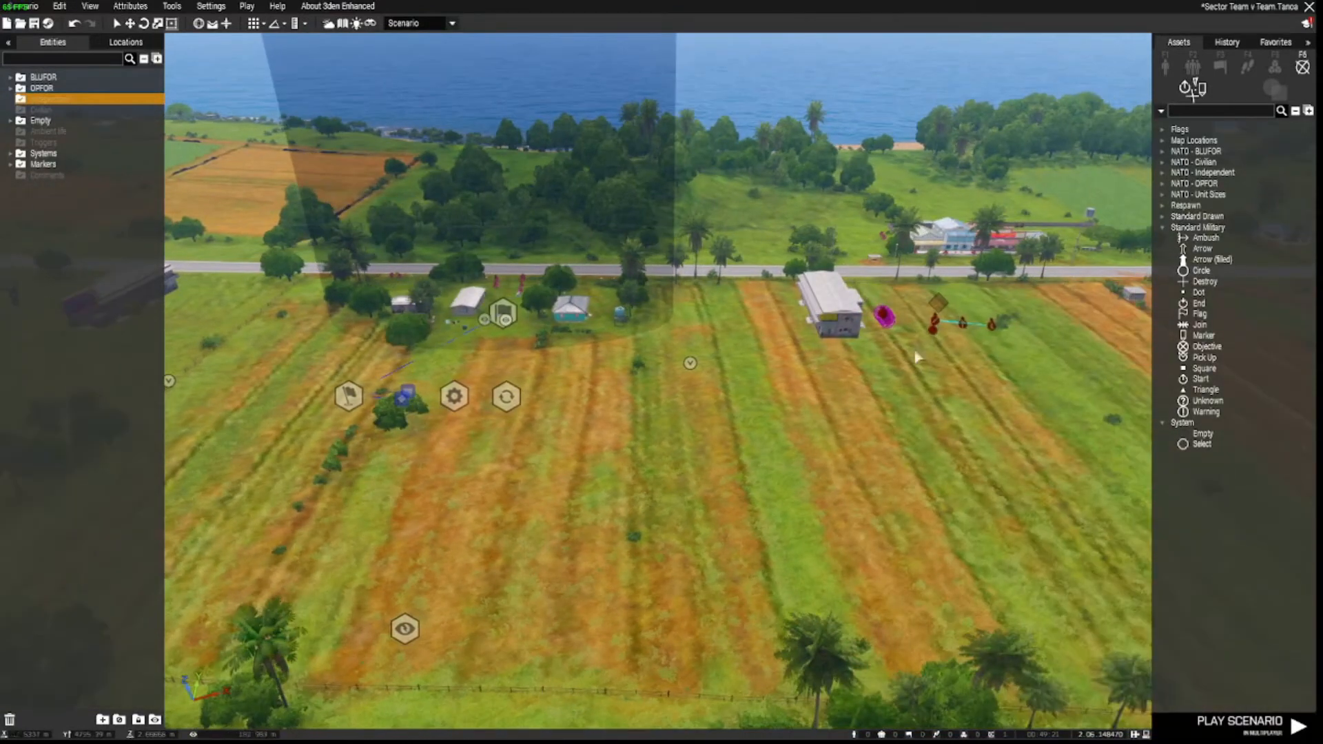
{"action": "key", "text": "a"}
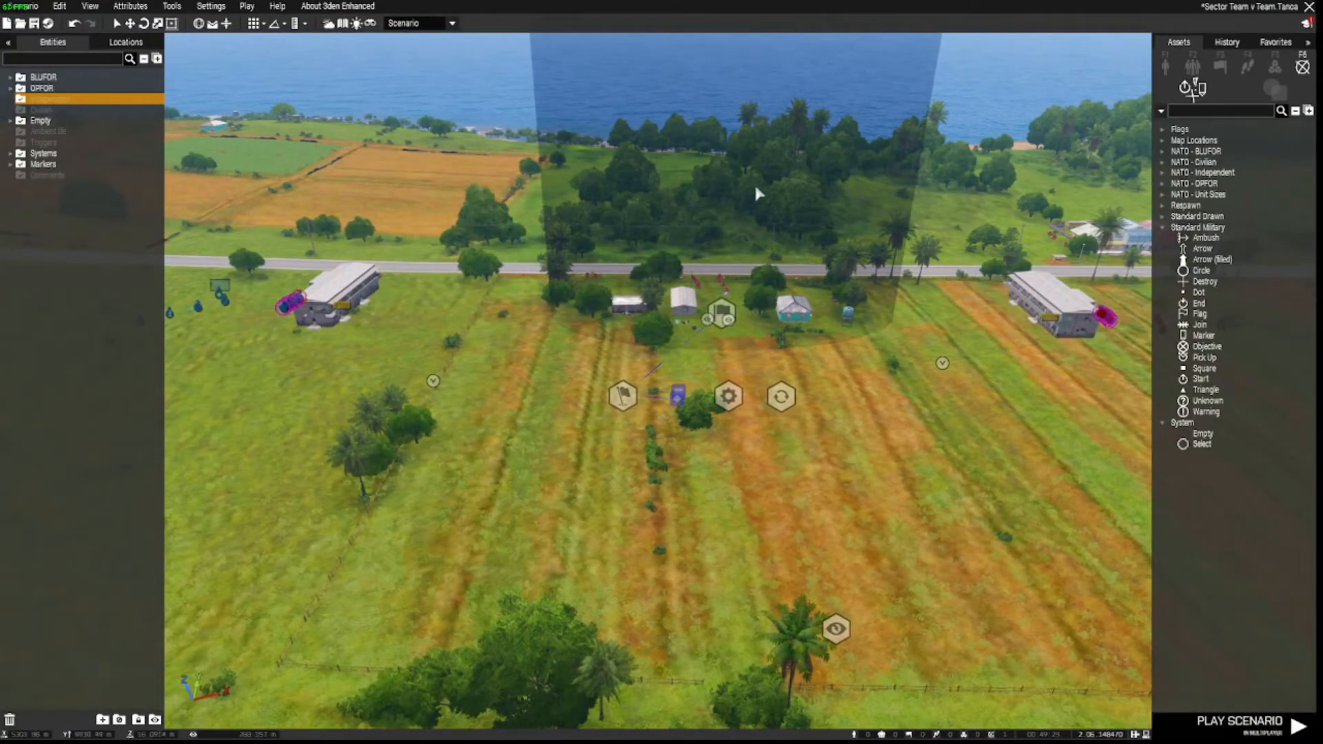
{"action": "key", "text": "a"}
{"action": "right_click_drag", "start_coordinate": [611, 523], "coordinate": [839, 553]}
{"action": "key", "text": "s"}
{"action": "key", "text": "d"}
{"action": "key", "text": "a"}
{"action": "key", "text": "s"}
{"action": "key", "text": "w"}
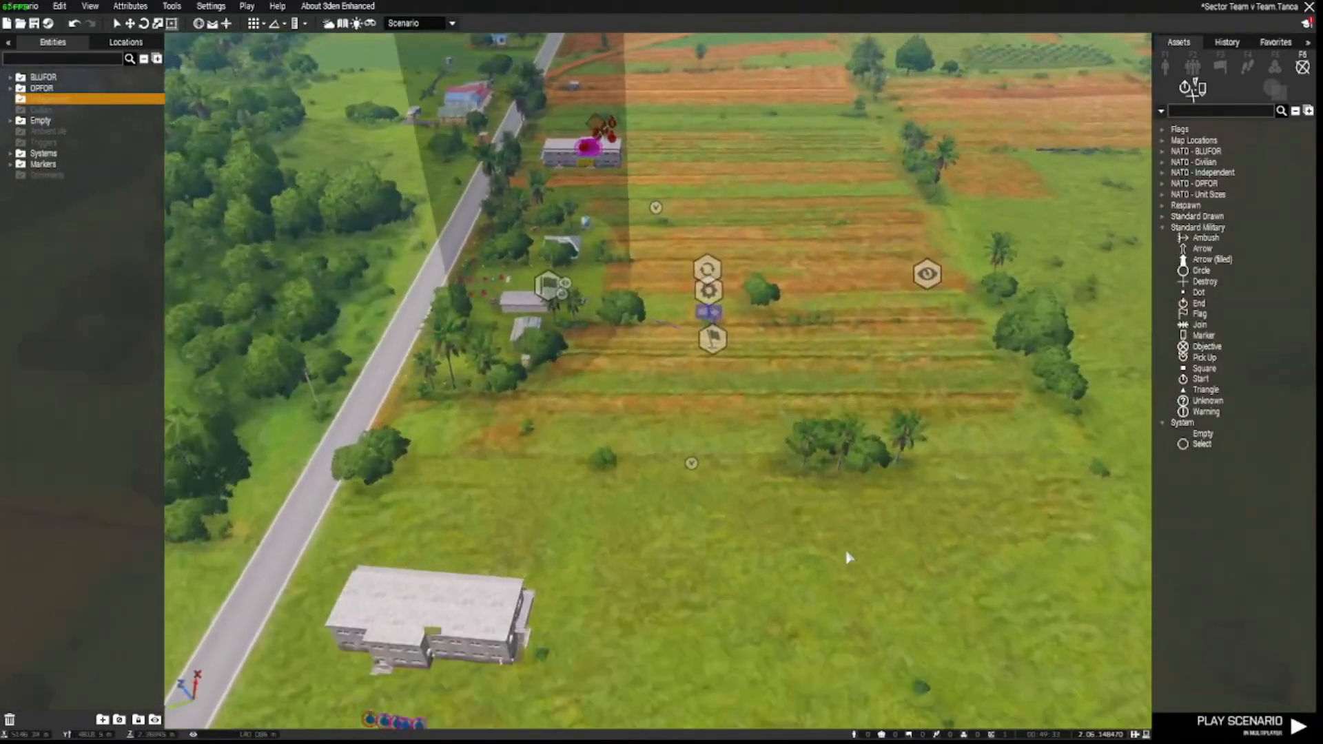
{"action": "key", "text": "d"}
{"action": "key", "text": "w"}
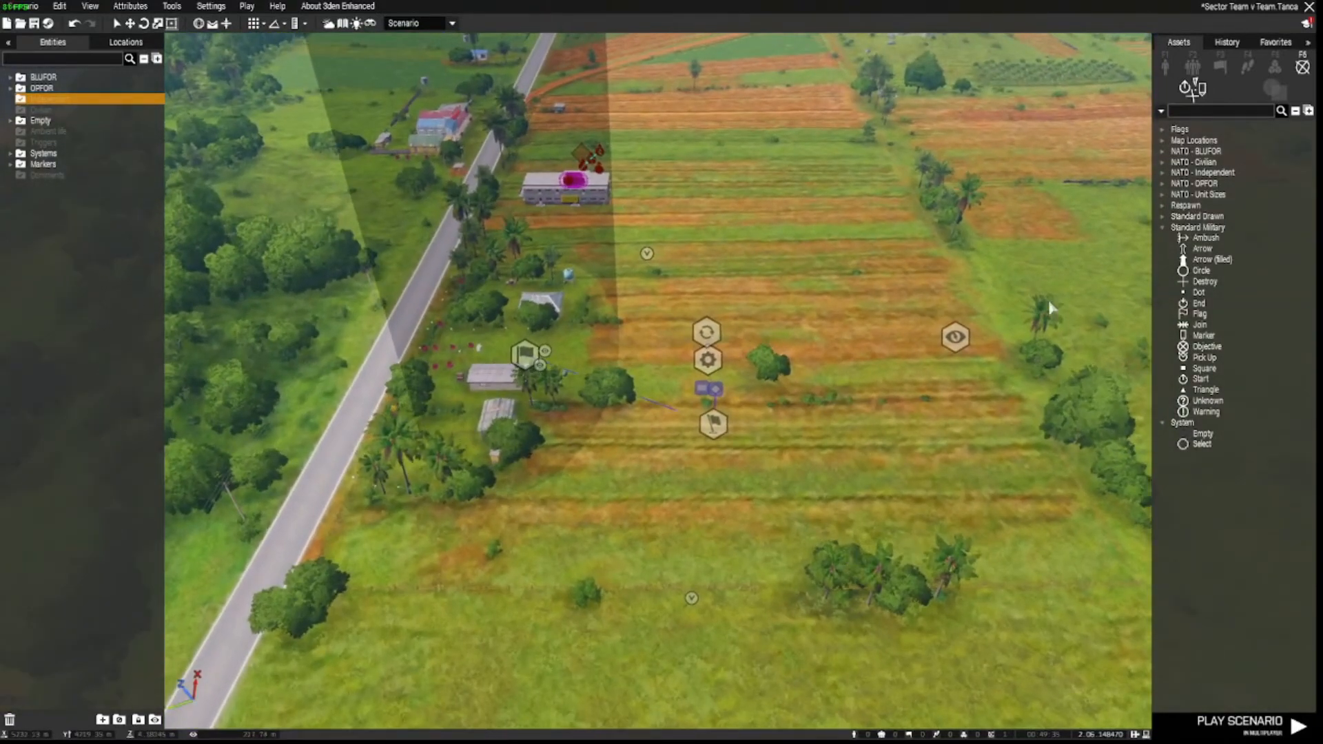
{"action": "left_click", "coordinate": [1220, 66]}
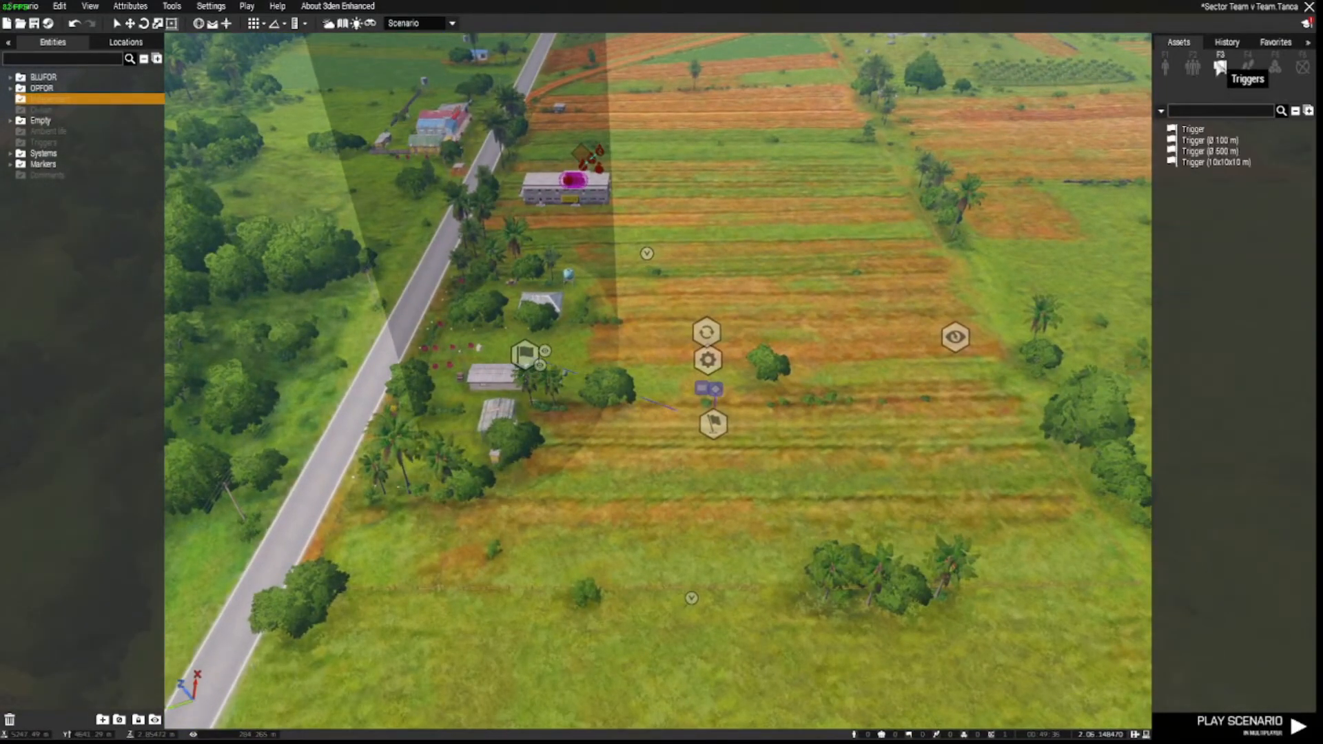
Place a trigger over the sector fields, resize it, and set activation Anybody, Not Present.
{"action": "left_click", "coordinate": [1192, 150]}
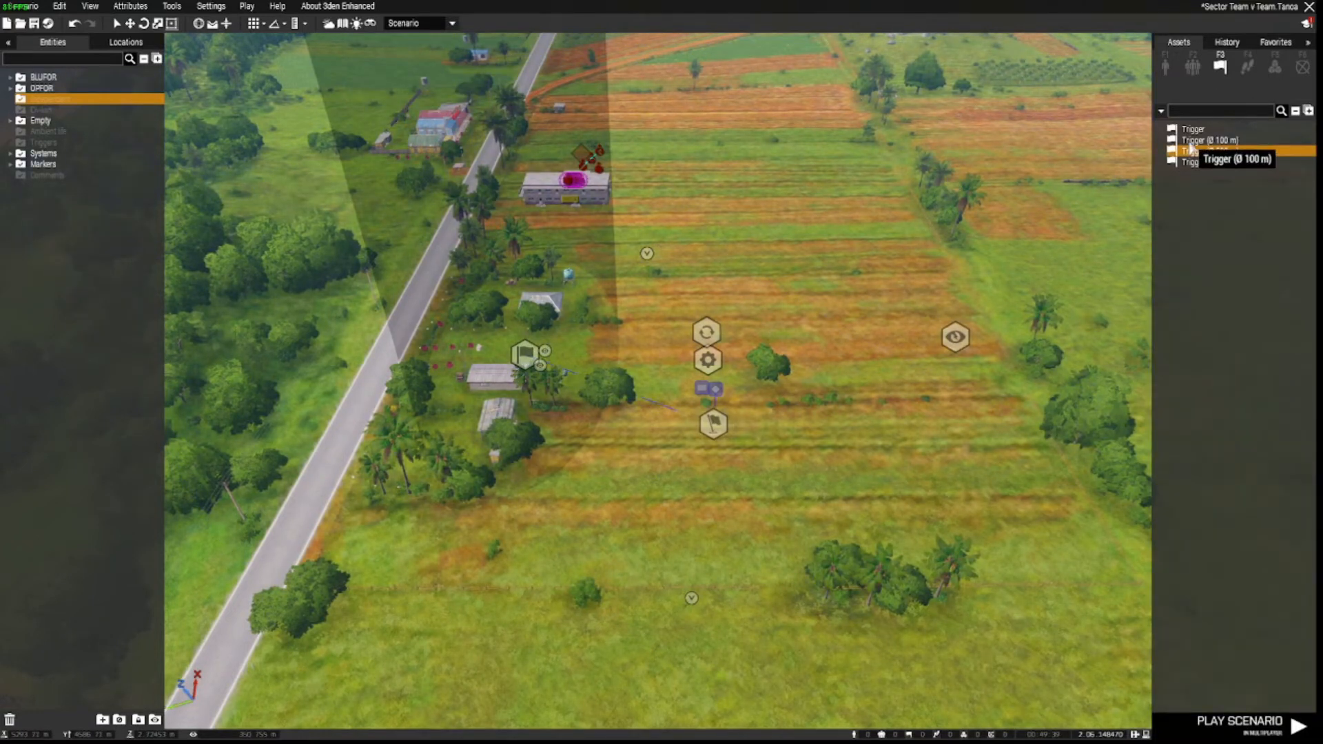
{"action": "left_click", "coordinate": [654, 316]}
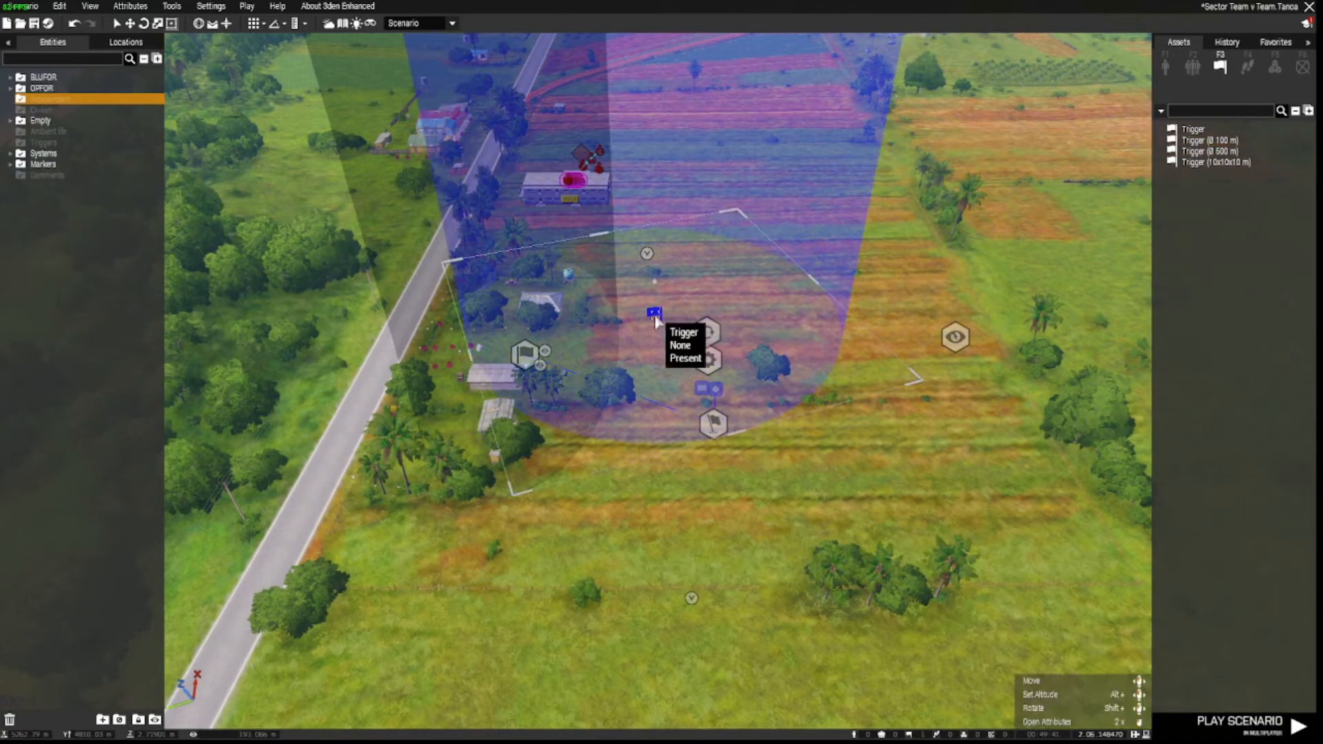
{"action": "left_click_drag", "start_coordinate": [929, 381], "coordinate": [911, 455]}
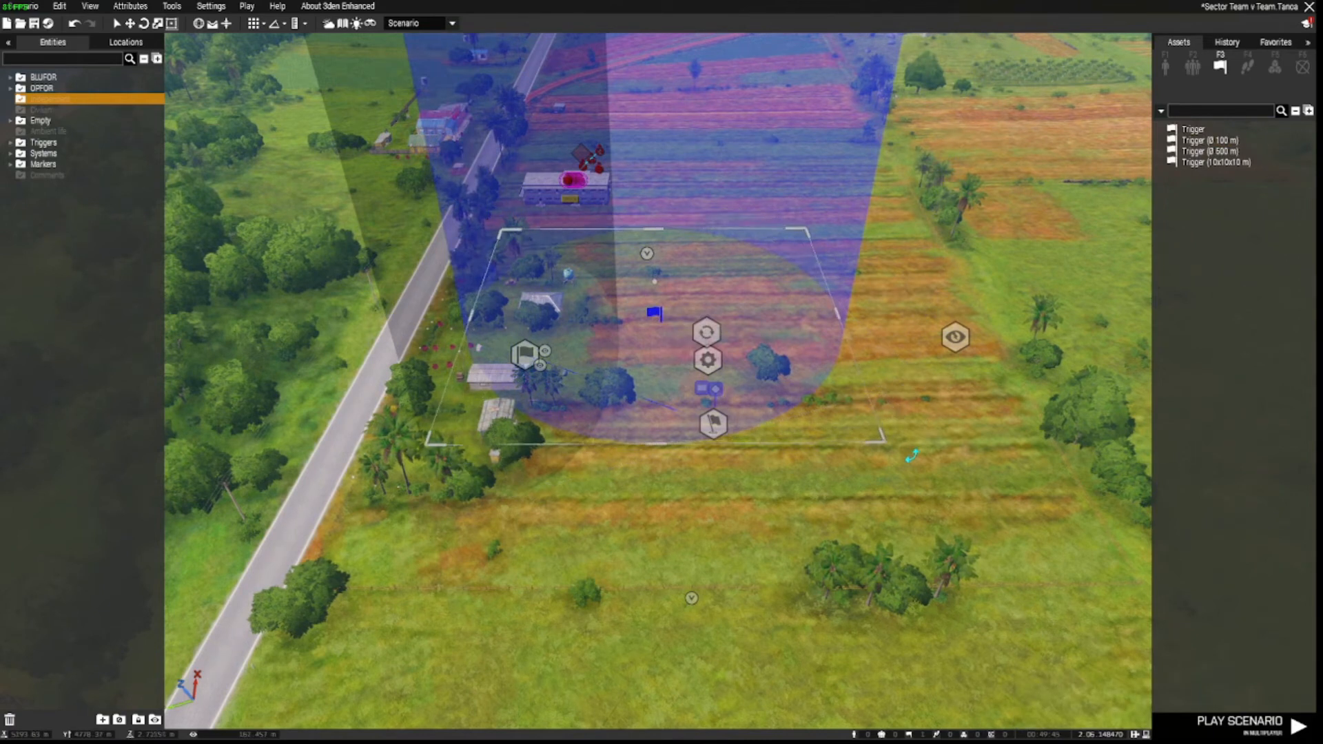
{"action": "double_click", "coordinate": [654, 315]}
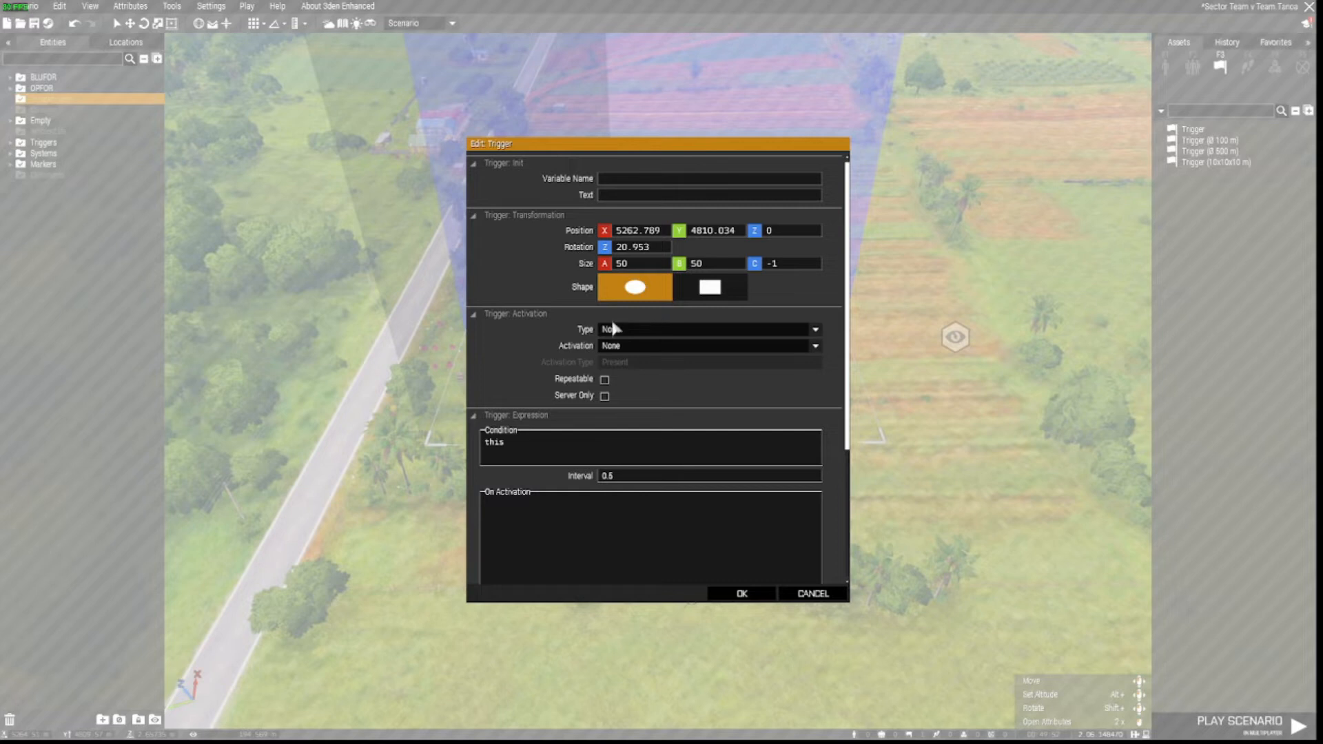
{"action": "left_click", "coordinate": [611, 346]}
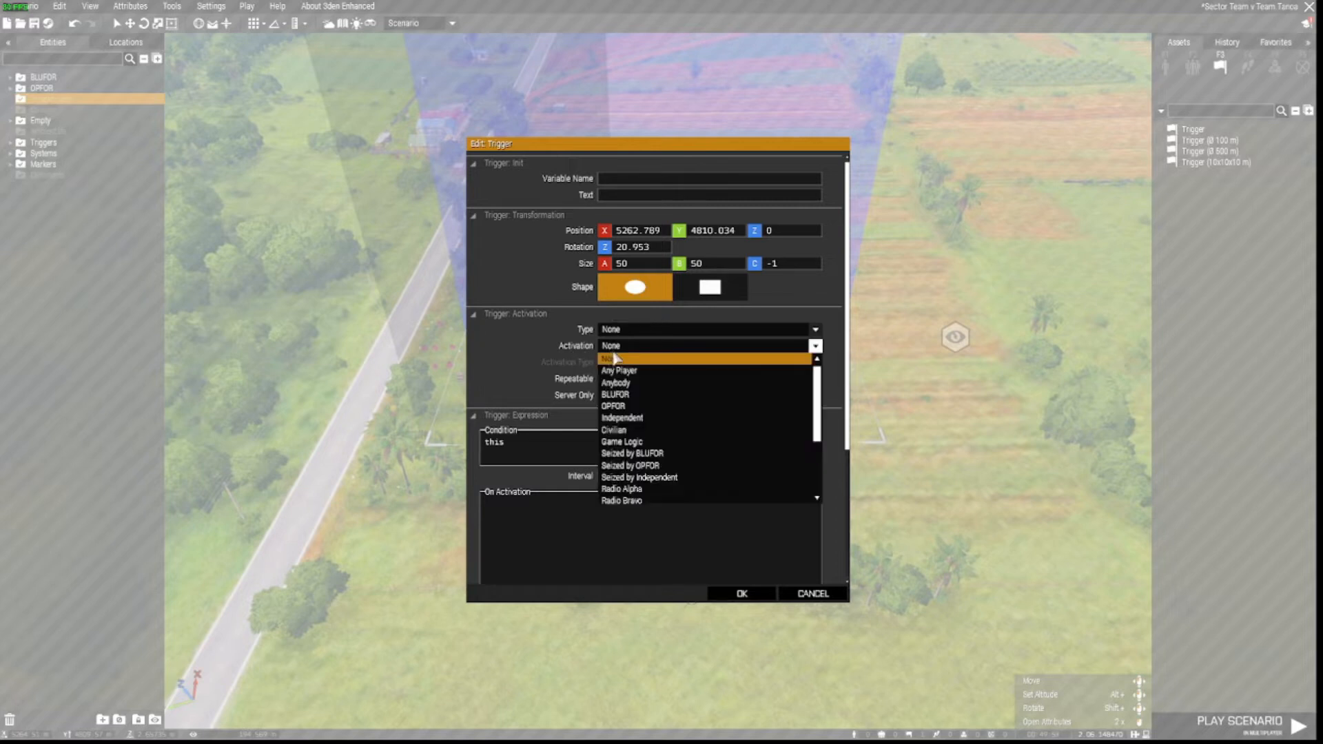
{"action": "left_click", "coordinate": [644, 383]}
{"action": "left_click", "coordinate": [643, 365]}
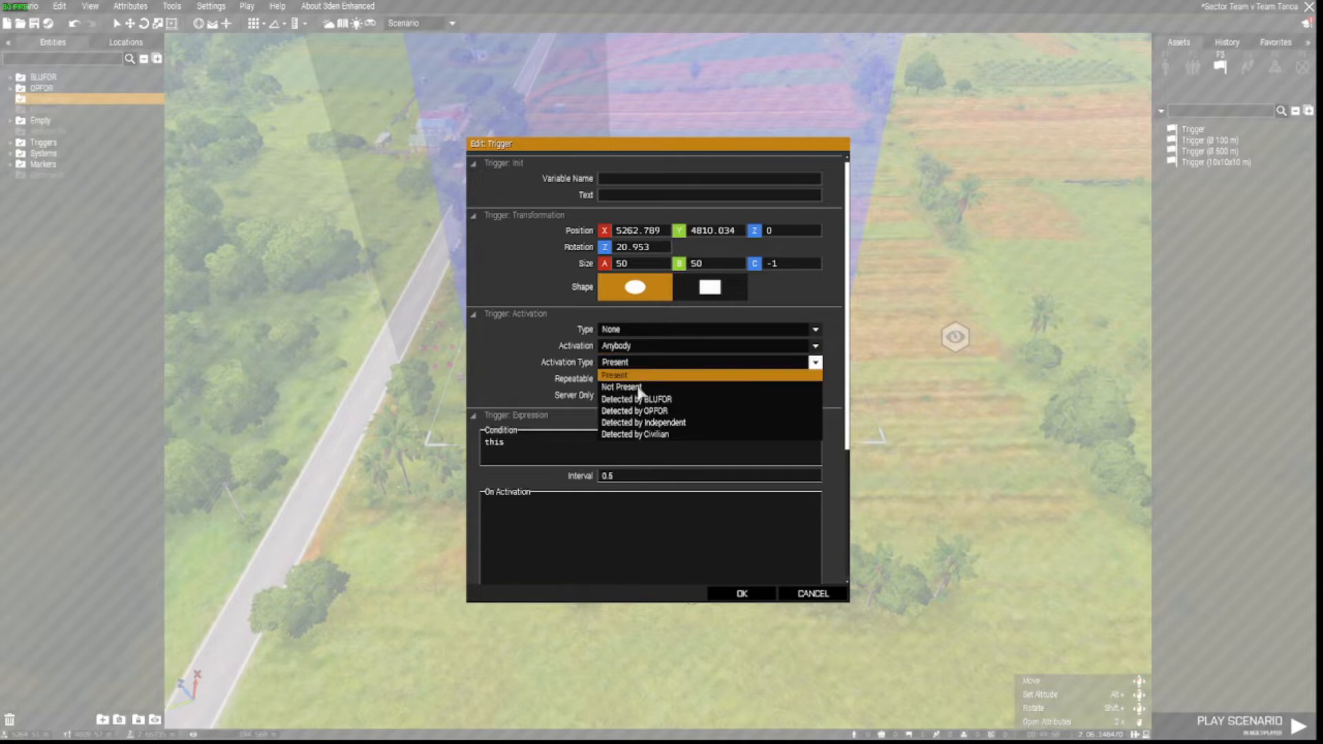
{"action": "left_click", "coordinate": [637, 387]}
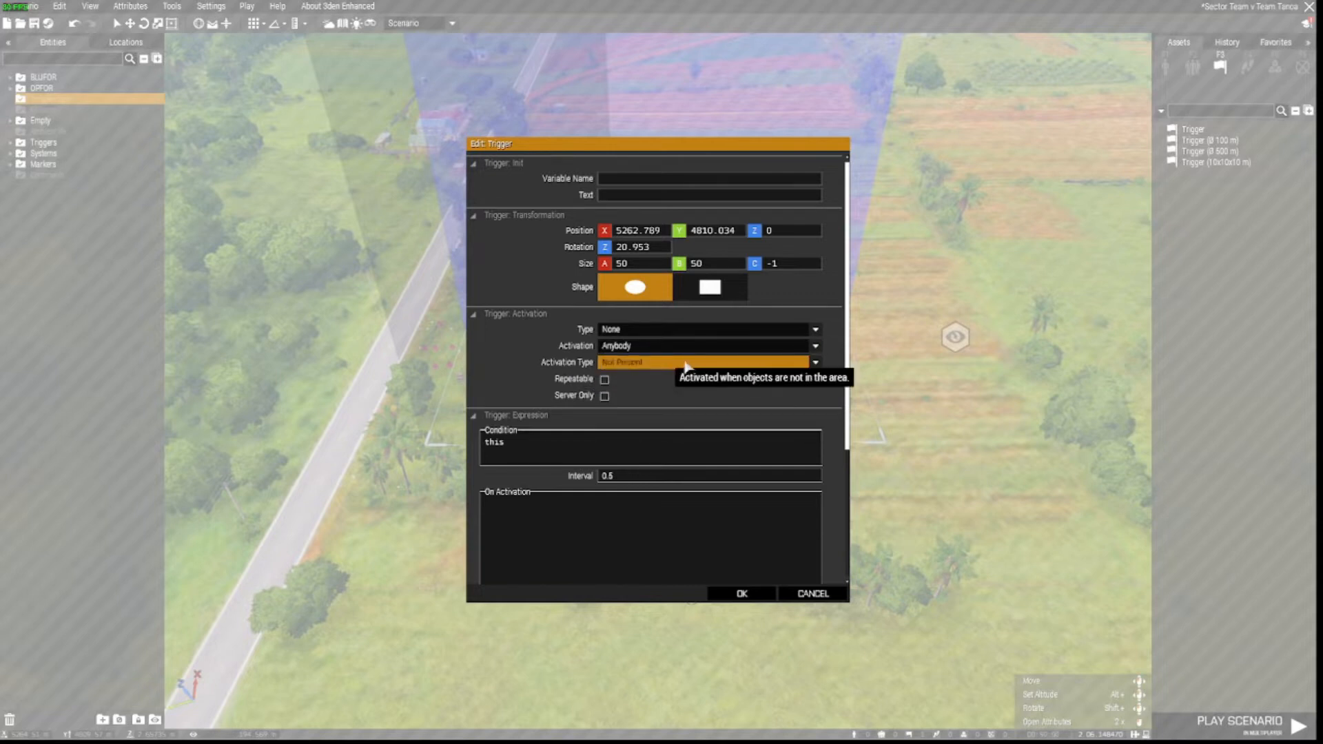
Set condition !(player in thislist), on activation player setDamage 1;, and make the shape Rectangle.
{"action": "double_click", "coordinate": [523, 441]}
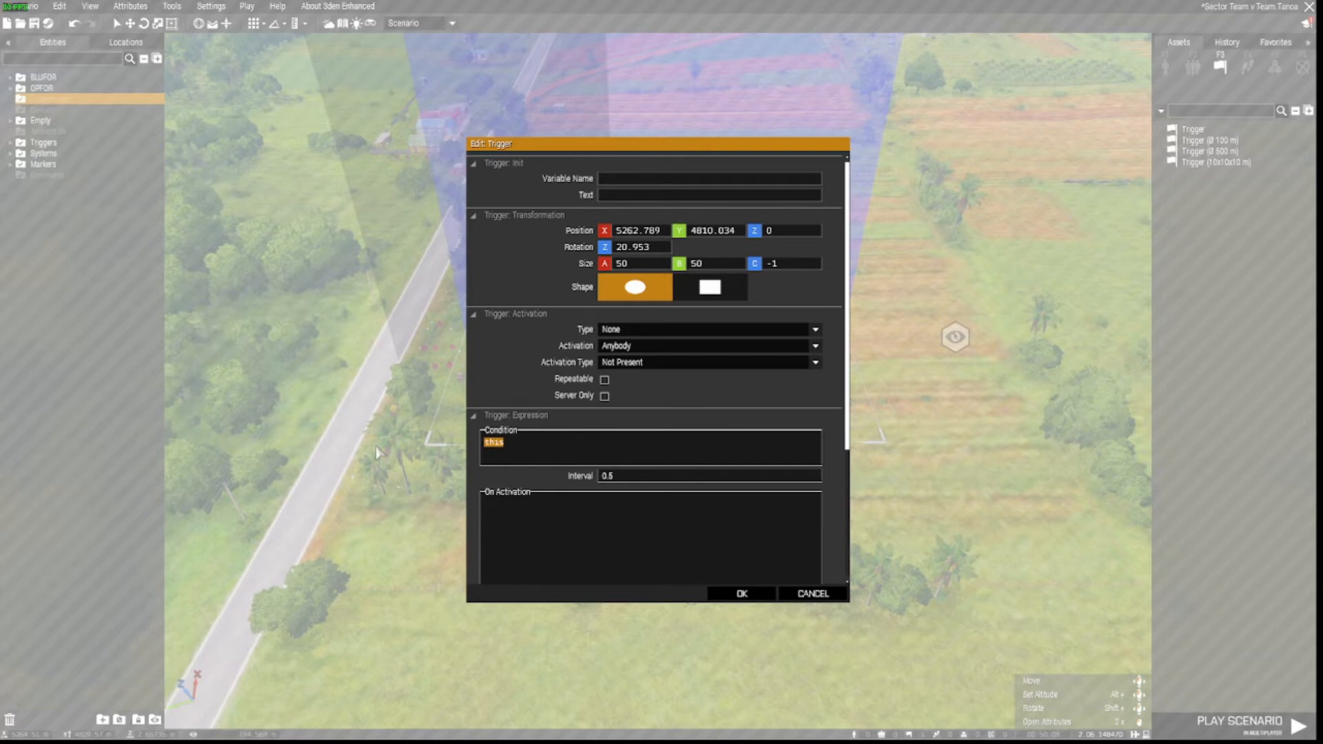
{"action": "key", "text": "BackSpace"}
{"action": "type", "text": "!(player in thislist"}
{"action": "left_click", "coordinate": [600, 506]}
{"action": "type", "text": "player"}
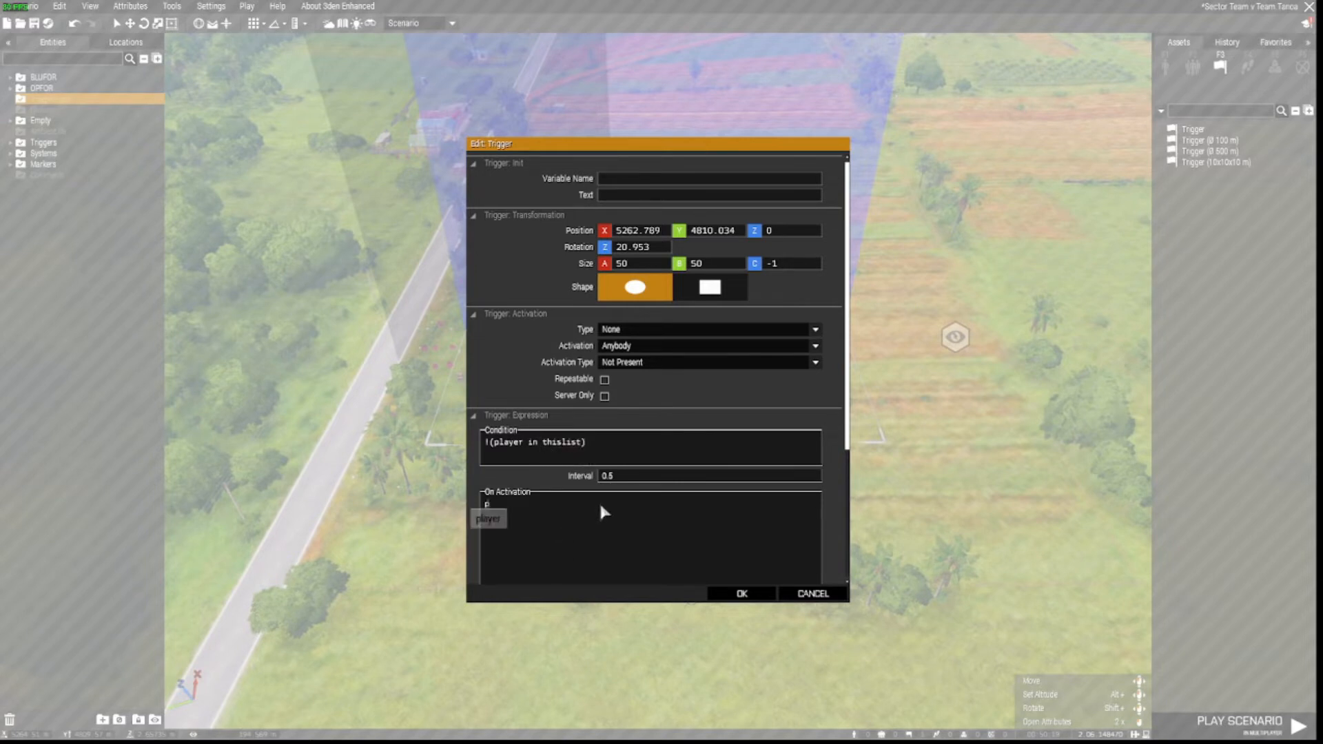
{"action": "type", "text": " setDama"}
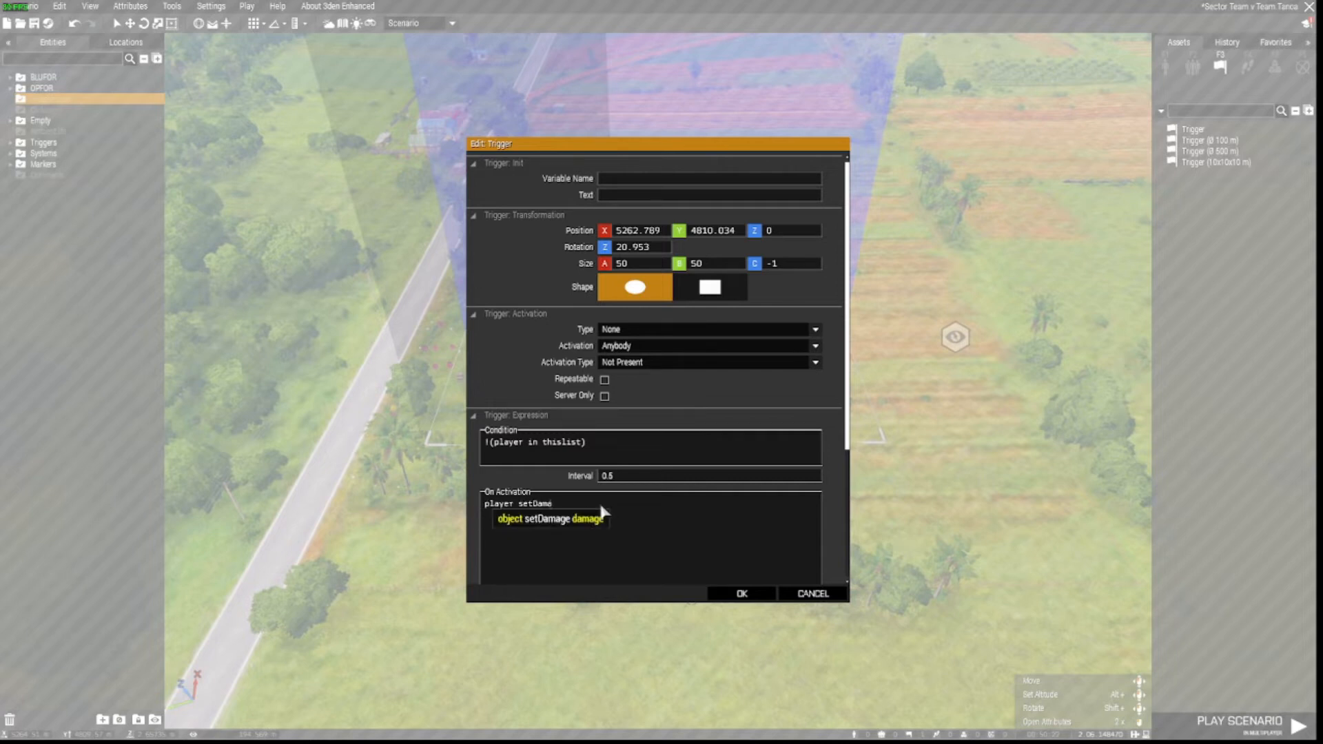
{"action": "type", "text": "ge 1;"}
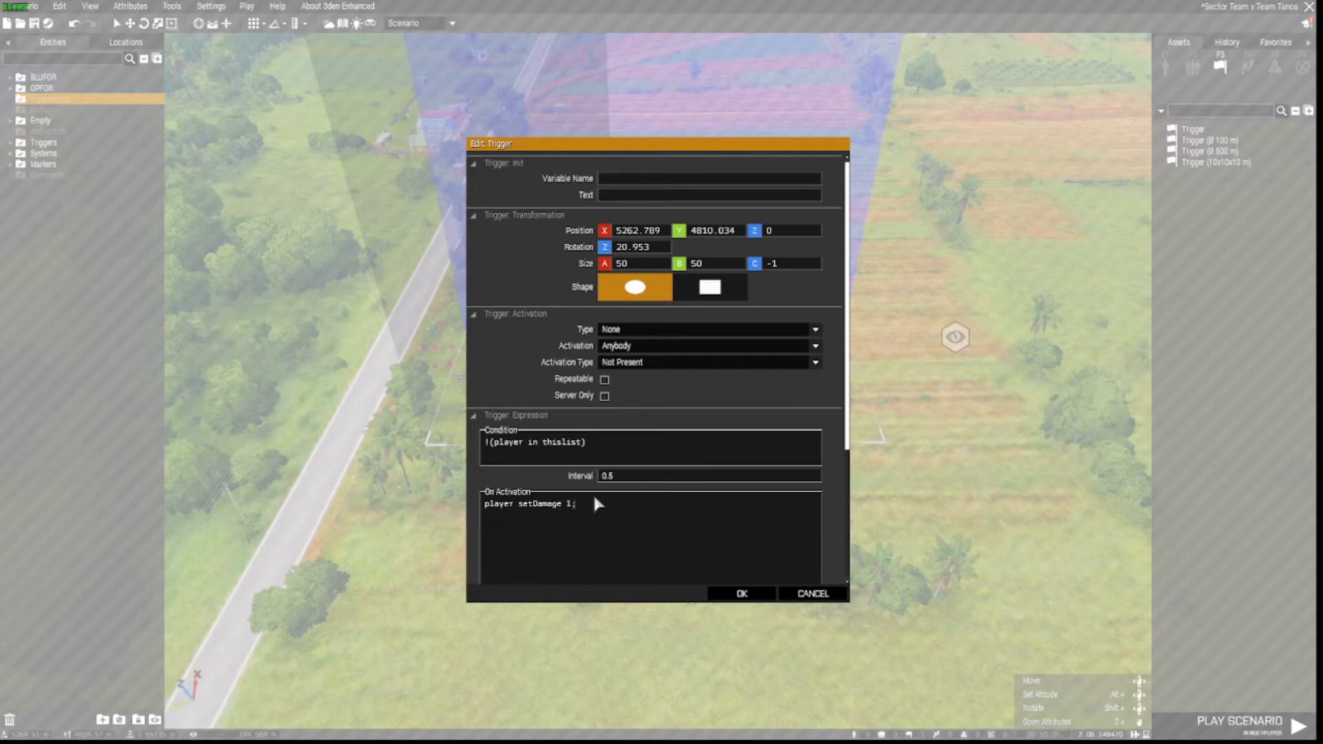
{"action": "left_click", "coordinate": [741, 593]}
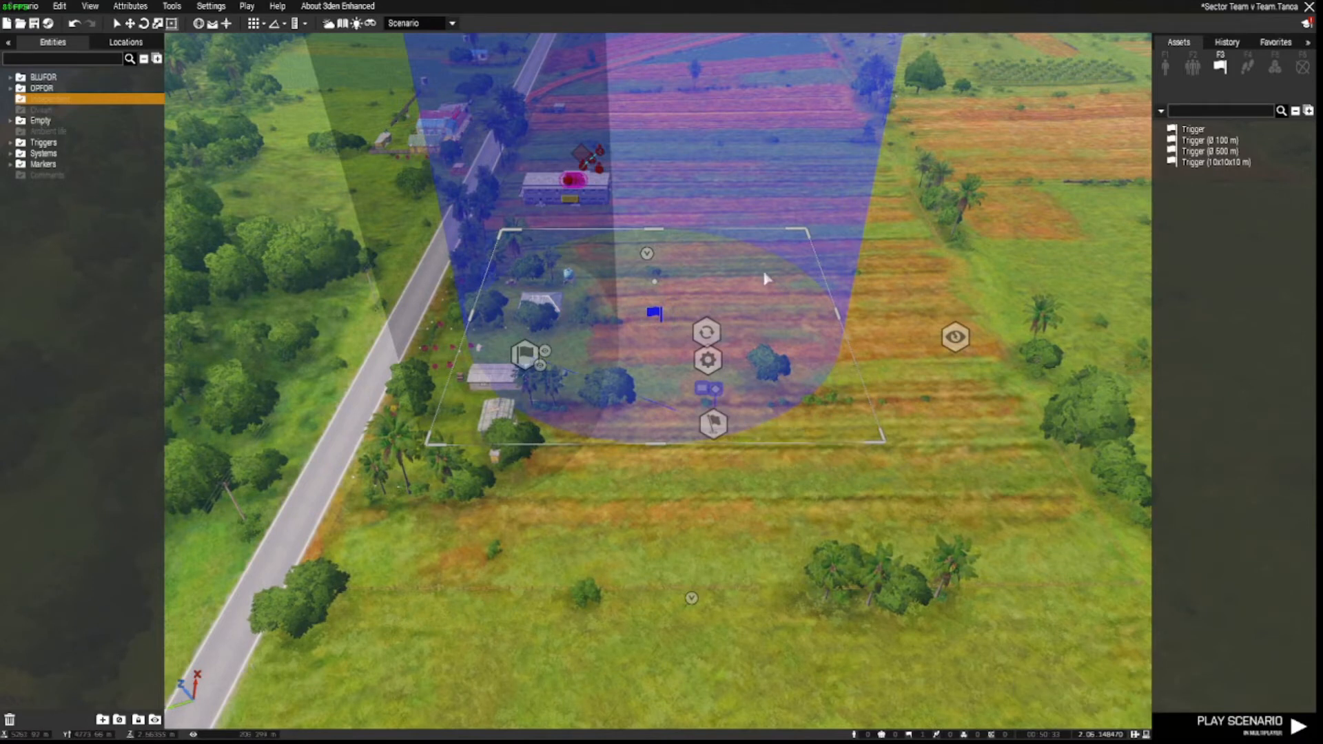
{"action": "double_click", "coordinate": [655, 313]}
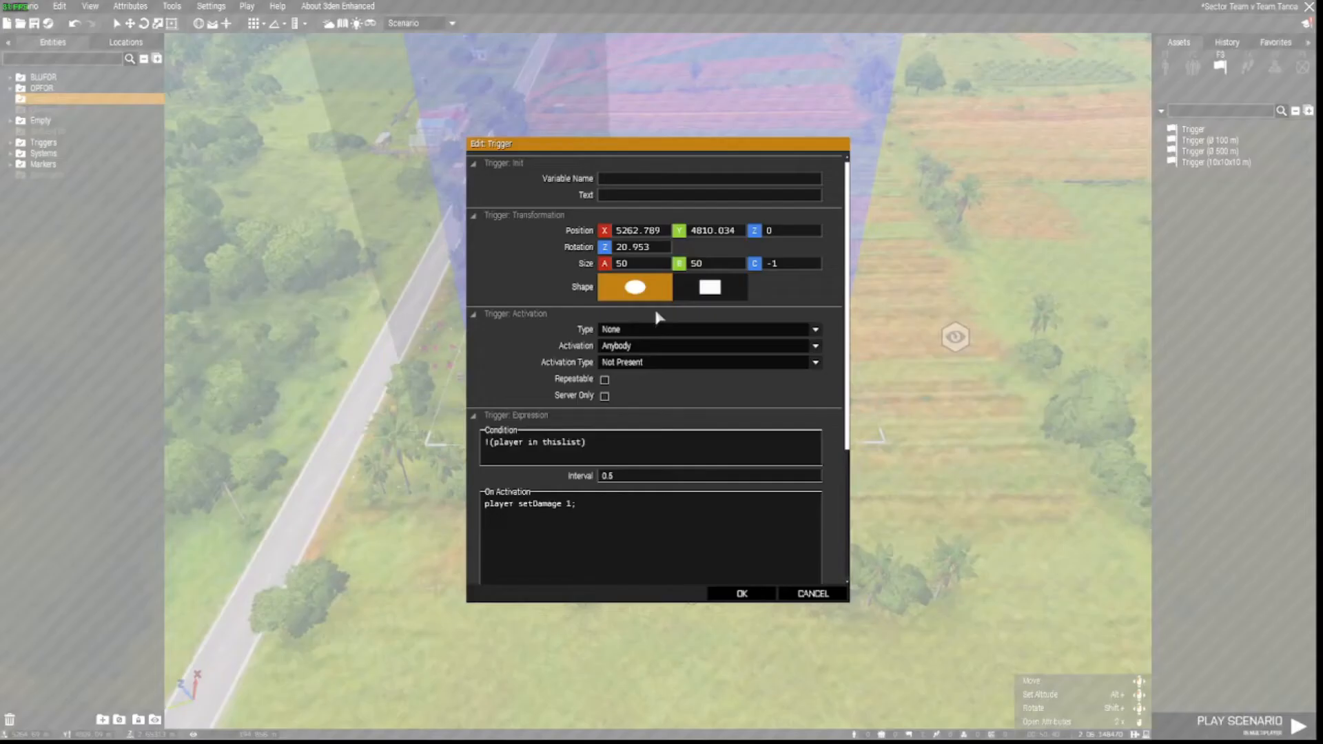
{"action": "left_click", "coordinate": [705, 290]}
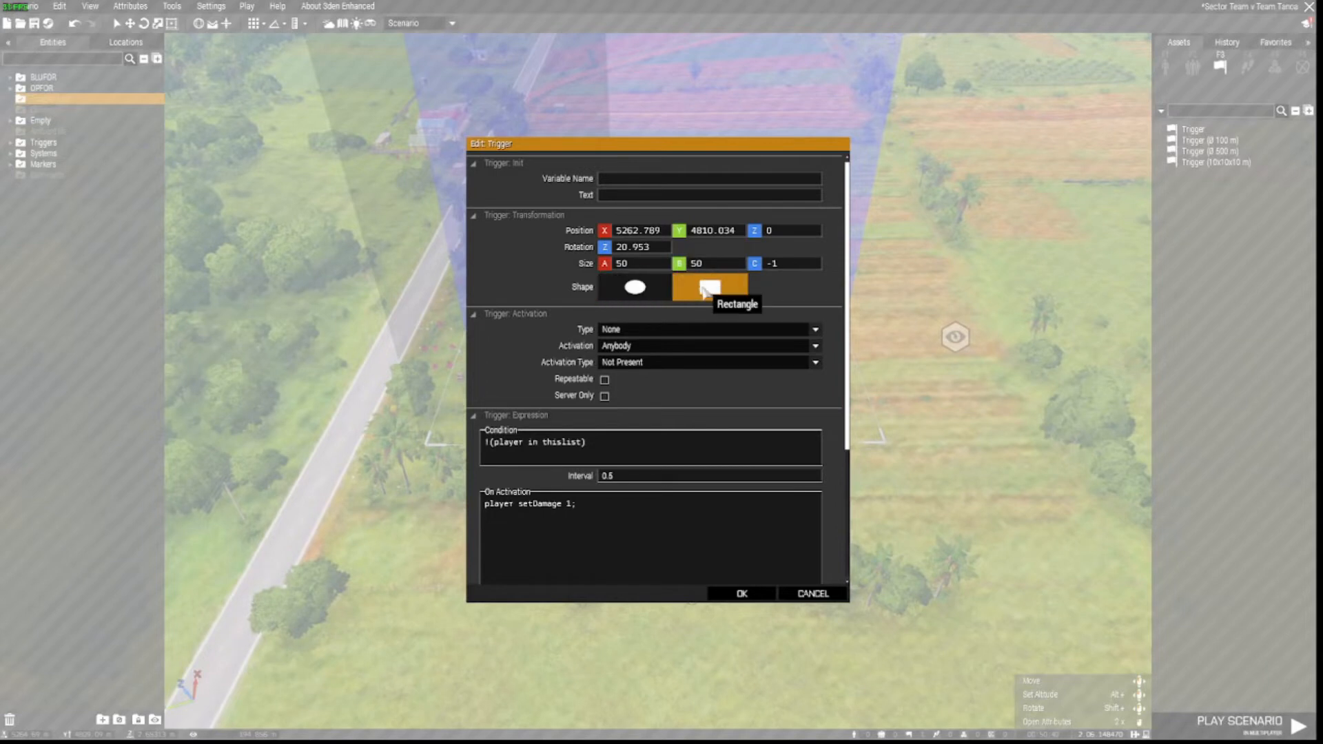
Stretch the rectangular trigger past the building, left over the road, and northward, rotating it slightly.
{"action": "left_click", "coordinate": [740, 594]}
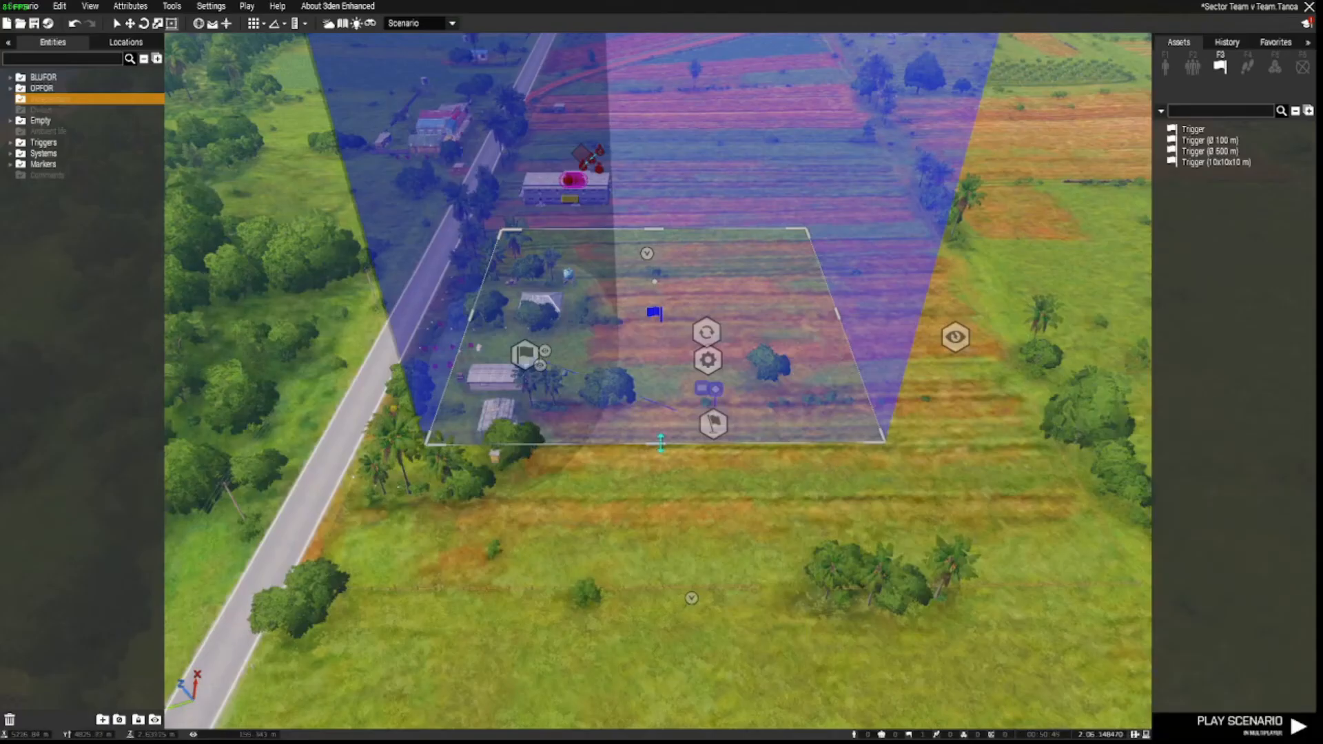
{"action": "key", "text": "s"}
{"action": "left_click_drag", "start_coordinate": [663, 477], "coordinate": [665, 518]}
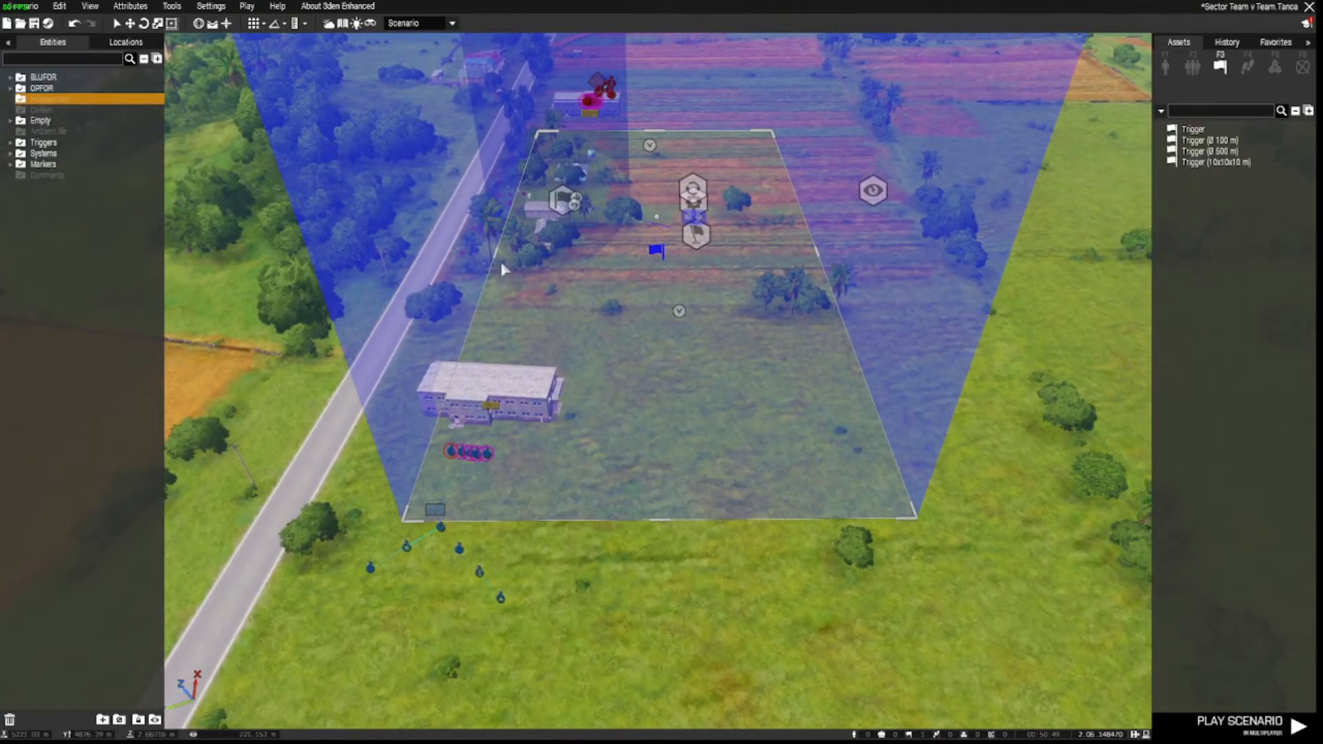
{"action": "left_click_drag", "start_coordinate": [495, 255], "coordinate": [441, 255]}
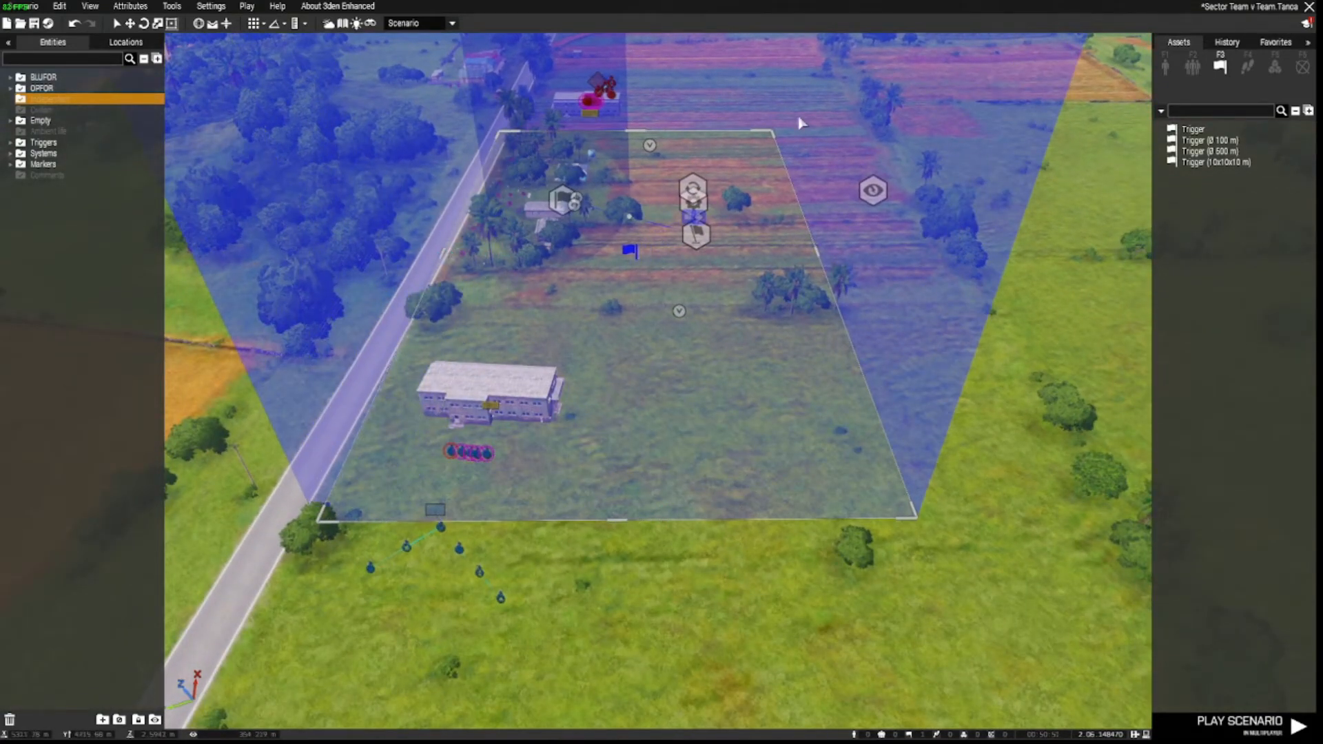
{"action": "left_click_drag", "start_coordinate": [778, 122], "coordinate": [795, 119]}
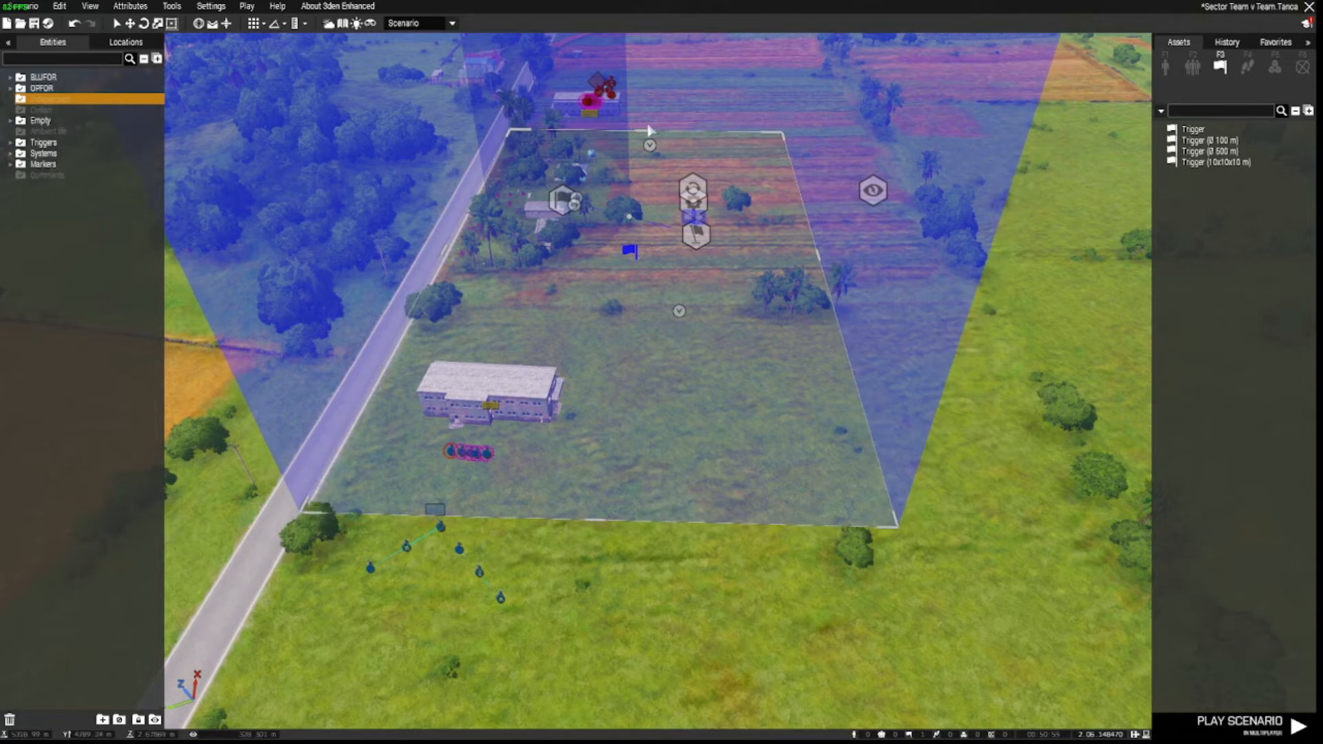
{"action": "left_click_drag", "start_coordinate": [648, 132], "coordinate": [655, 78]}
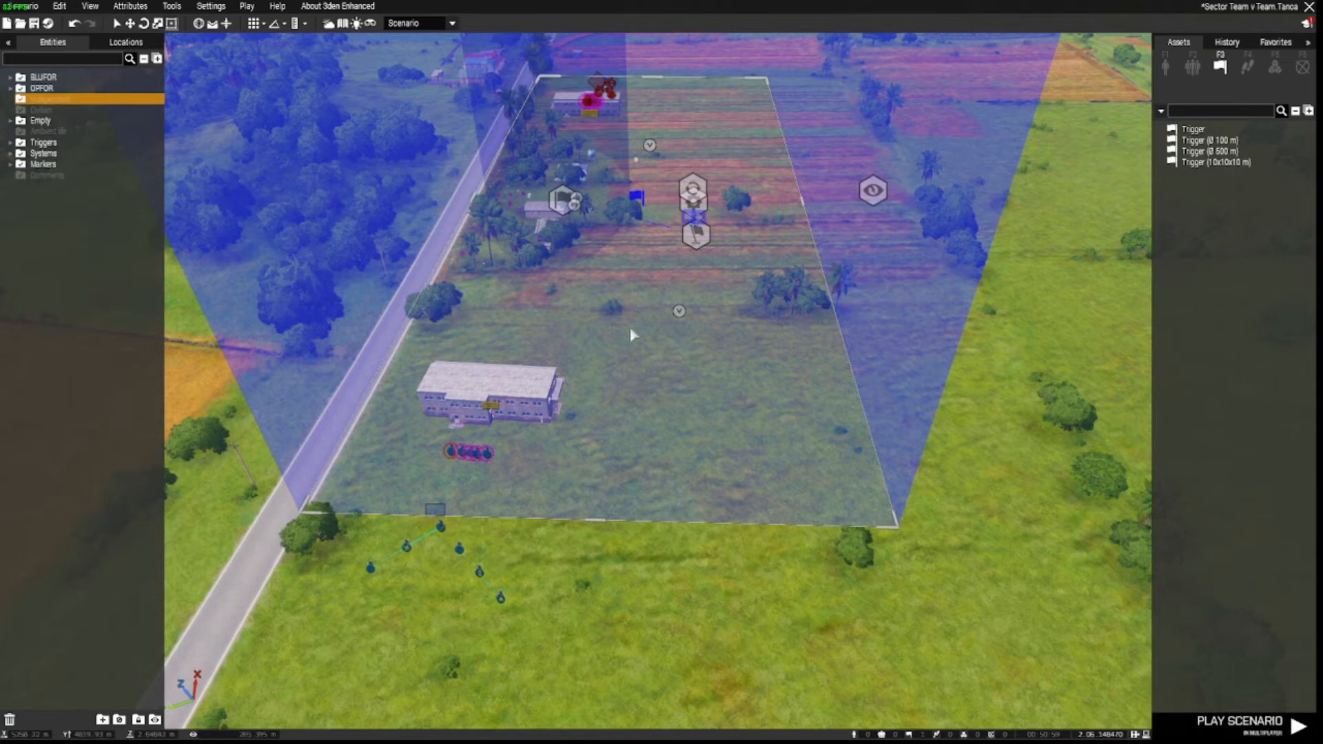
Extend the trigger area's bottom edge southward over the fields.
{"action": "right_click_drag", "start_coordinate": [638, 434], "coordinate": [389, 438]}
{"action": "key", "text": "d"}
{"action": "key", "text": "a"}
{"action": "key", "text": "a"}
{"action": "key", "text": "s"}
{"action": "key", "text": "w"}
{"action": "key", "text": "a"}
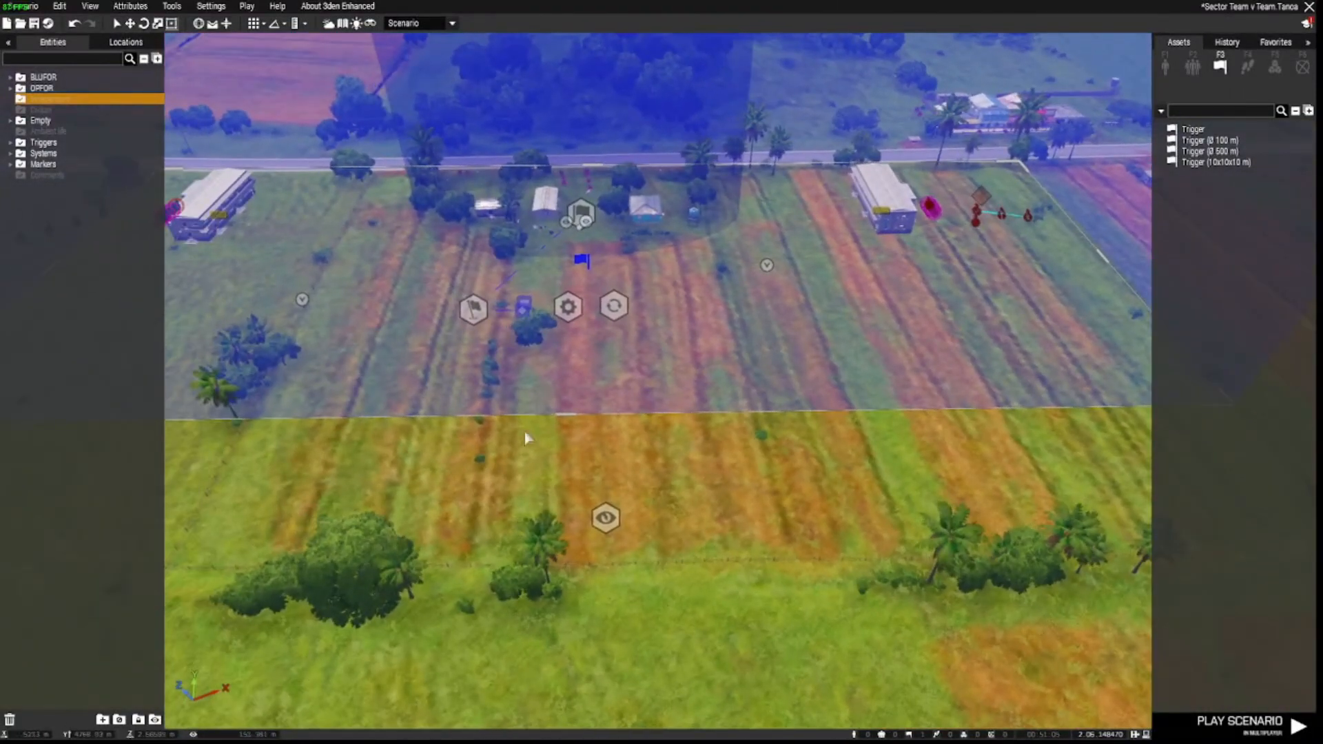
{"action": "left_click_drag", "start_coordinate": [562, 416], "coordinate": [565, 430]}
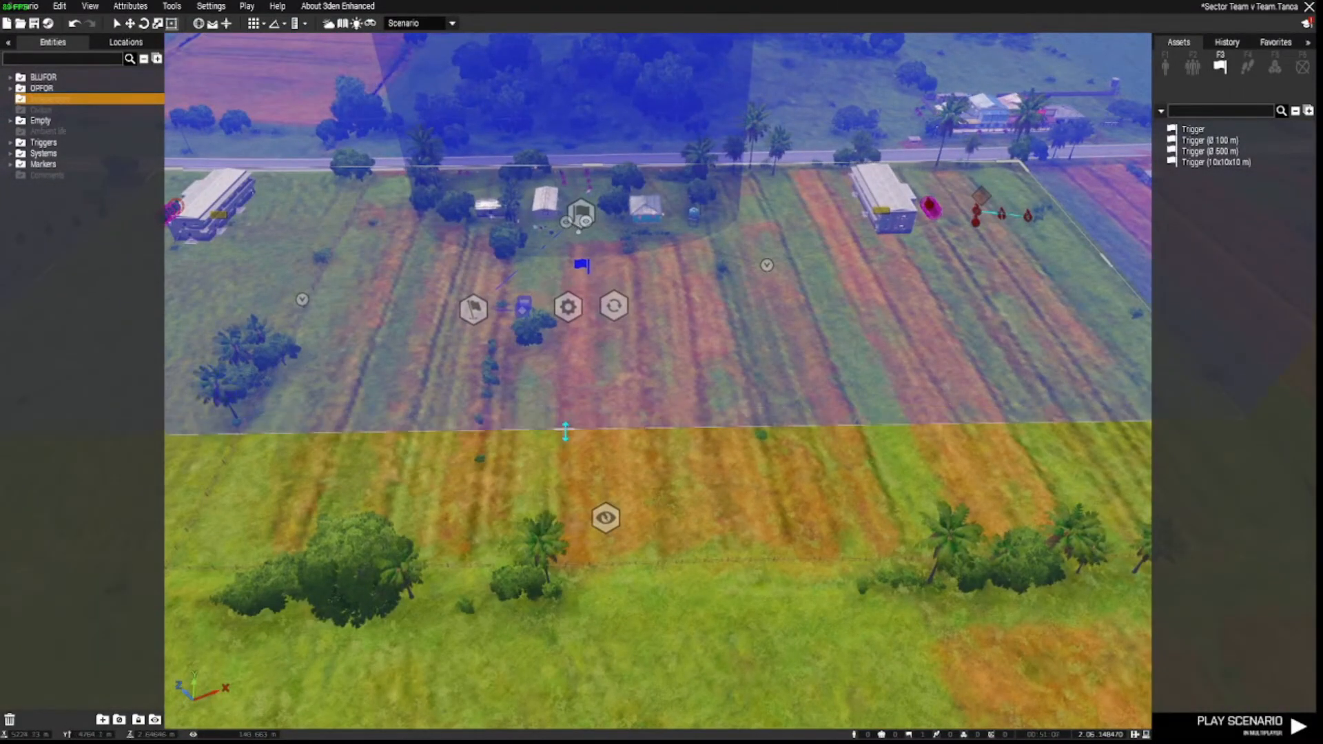
Fly the camera over the fields past the palms back to the soldiers near the barracks.
{"action": "right_click_drag", "start_coordinate": [786, 479], "coordinate": [984, 419]}
{"action": "key", "text": "a"}
{"action": "key", "text": "w"}
{"action": "key", "text": "w"}
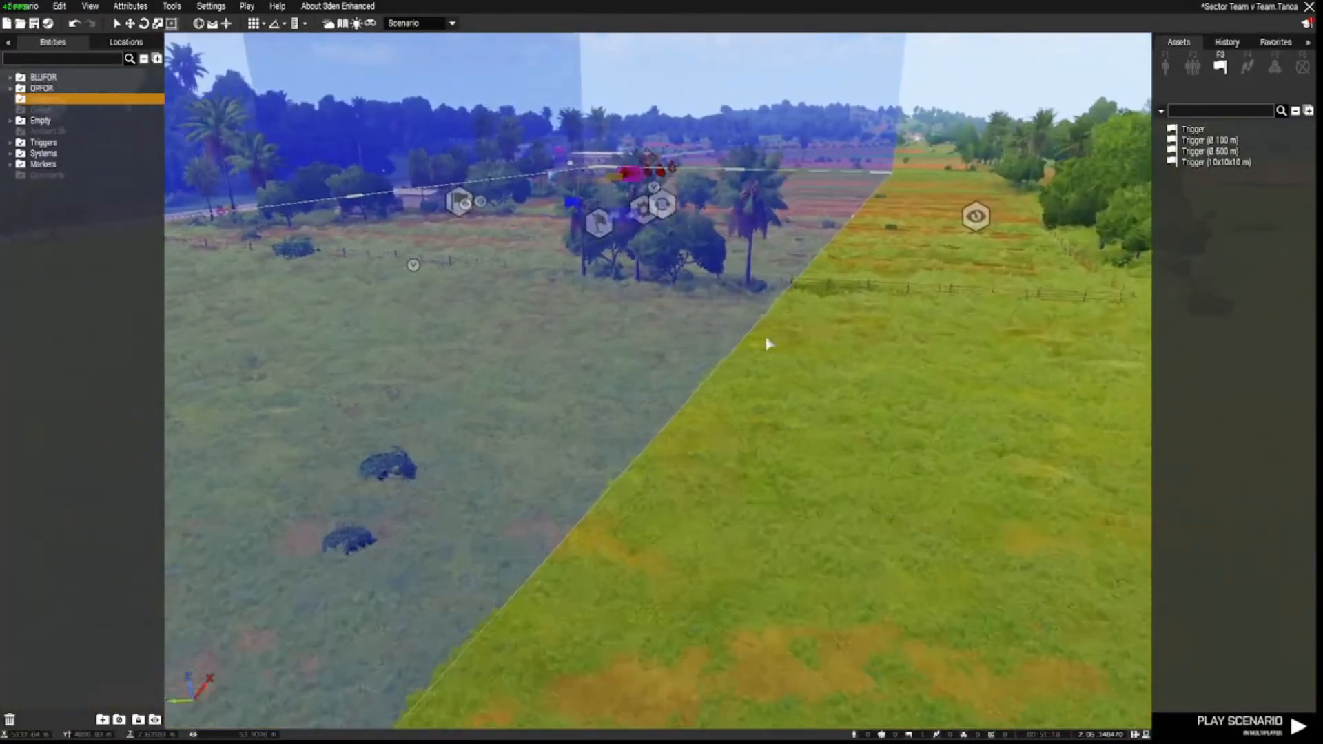
{"action": "key", "text": "w"}
{"action": "key", "text": "s"}
{"action": "right_click_drag", "start_coordinate": [804, 366], "coordinate": [824, 412]}
{"action": "key", "text": "a"}
{"action": "key", "text": "s"}
Delete the Alpha 1-6 group and move the row's first soldier onto the grass.
{"action": "left_click_drag", "start_coordinate": [660, 398], "coordinate": [599, 496]}
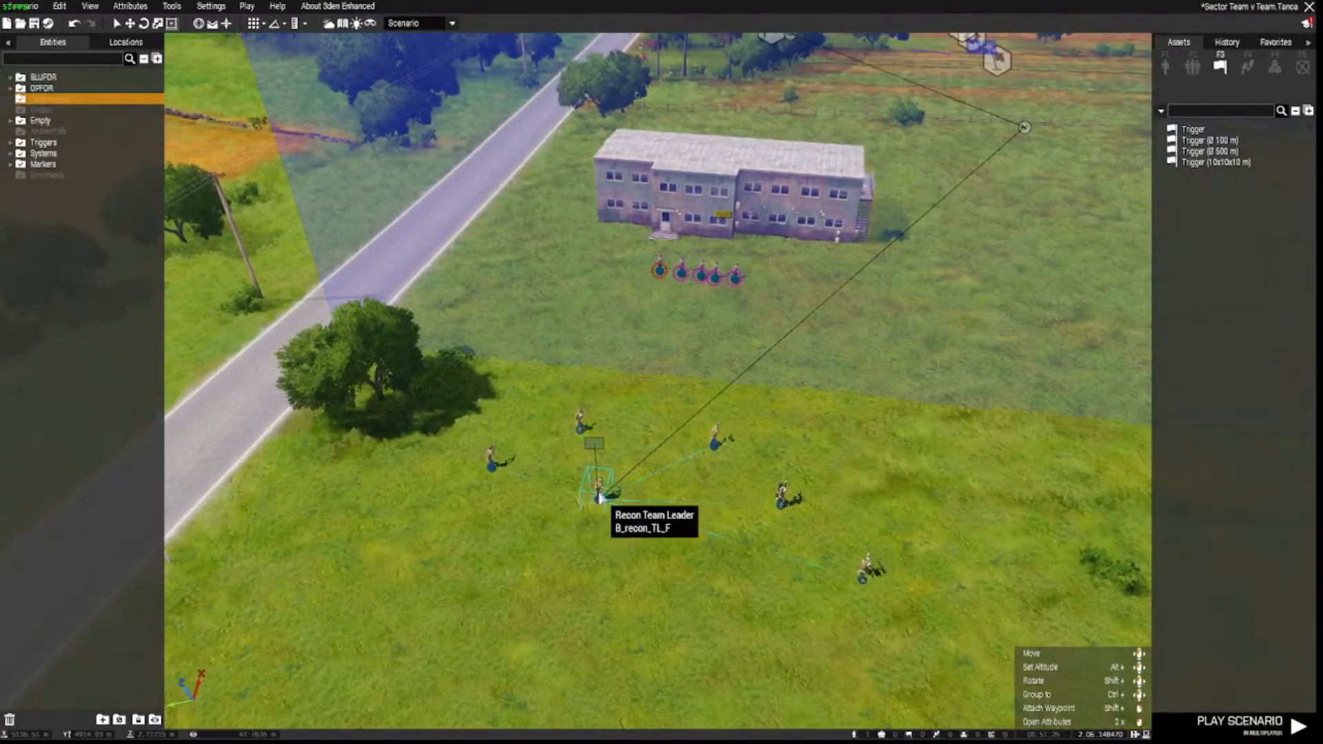
{"action": "left_click", "coordinate": [596, 446]}
{"action": "key", "text": "Delete"}
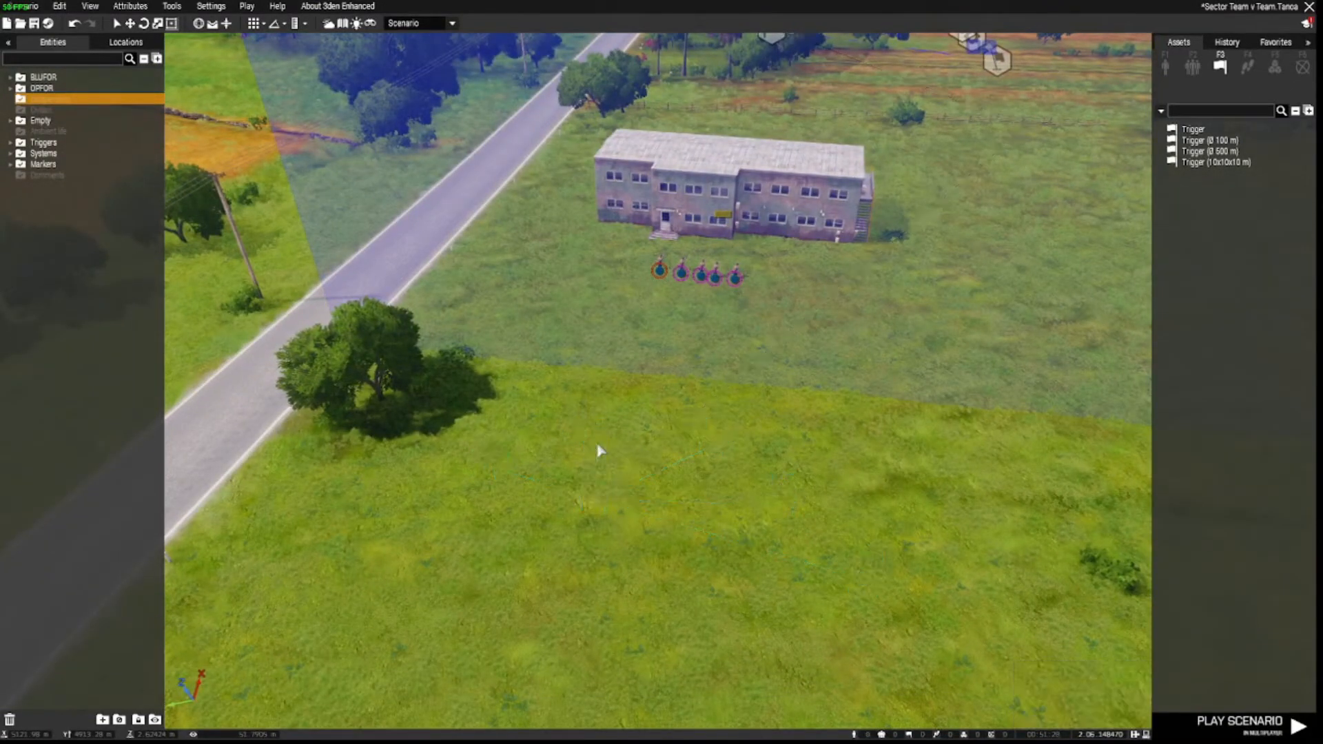
{"action": "left_click_drag", "start_coordinate": [660, 269], "coordinate": [665, 338]}
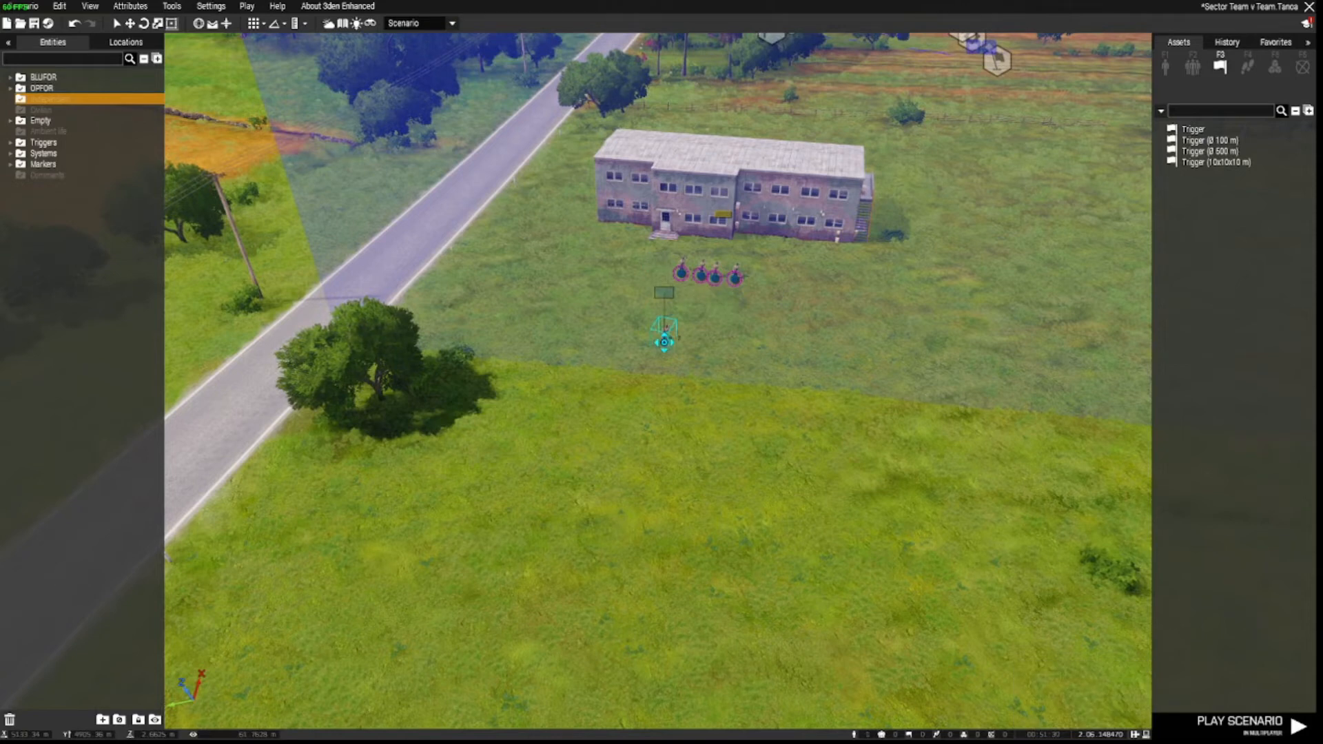
{"action": "left_click", "coordinate": [623, 459]}
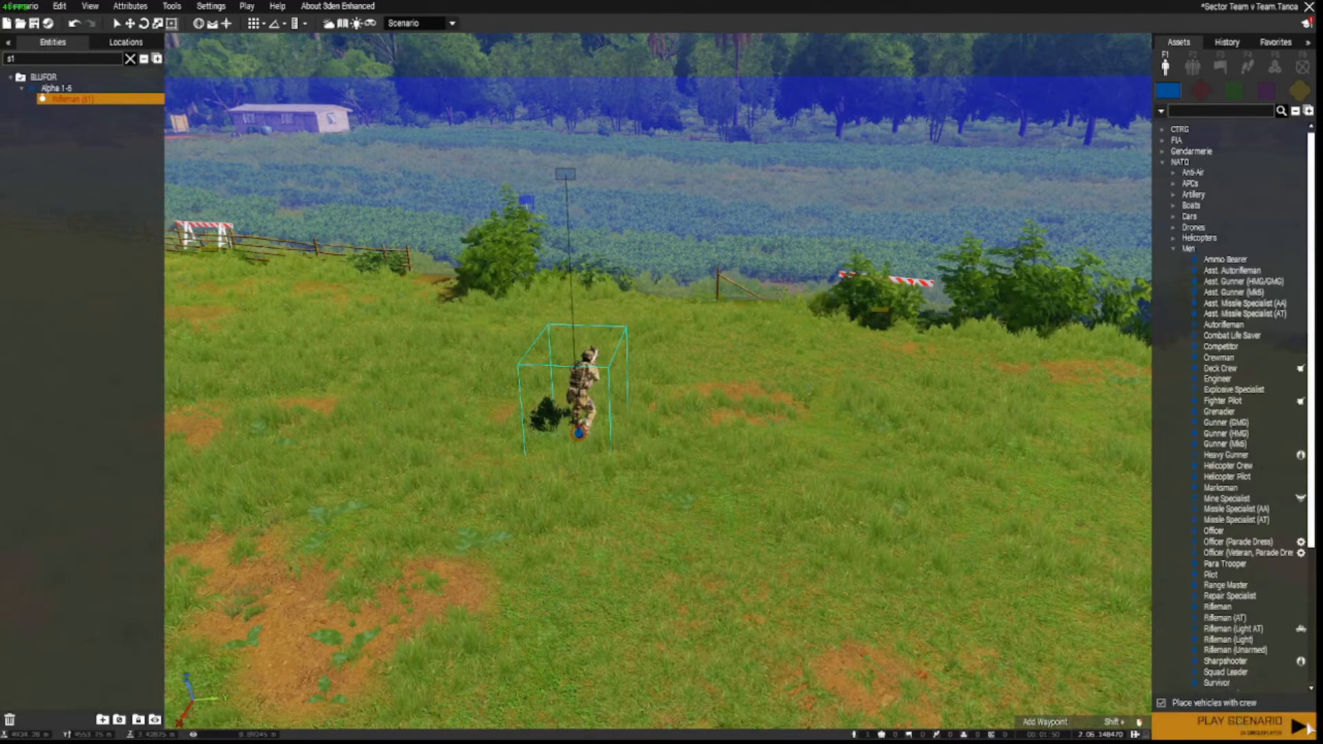
Host the scenario in multiplayer and launch it in the Alpha 1-5 Leader slot.
{"action": "left_click", "coordinate": [247, 7]}
{"action": "left_click", "coordinate": [258, 101]}
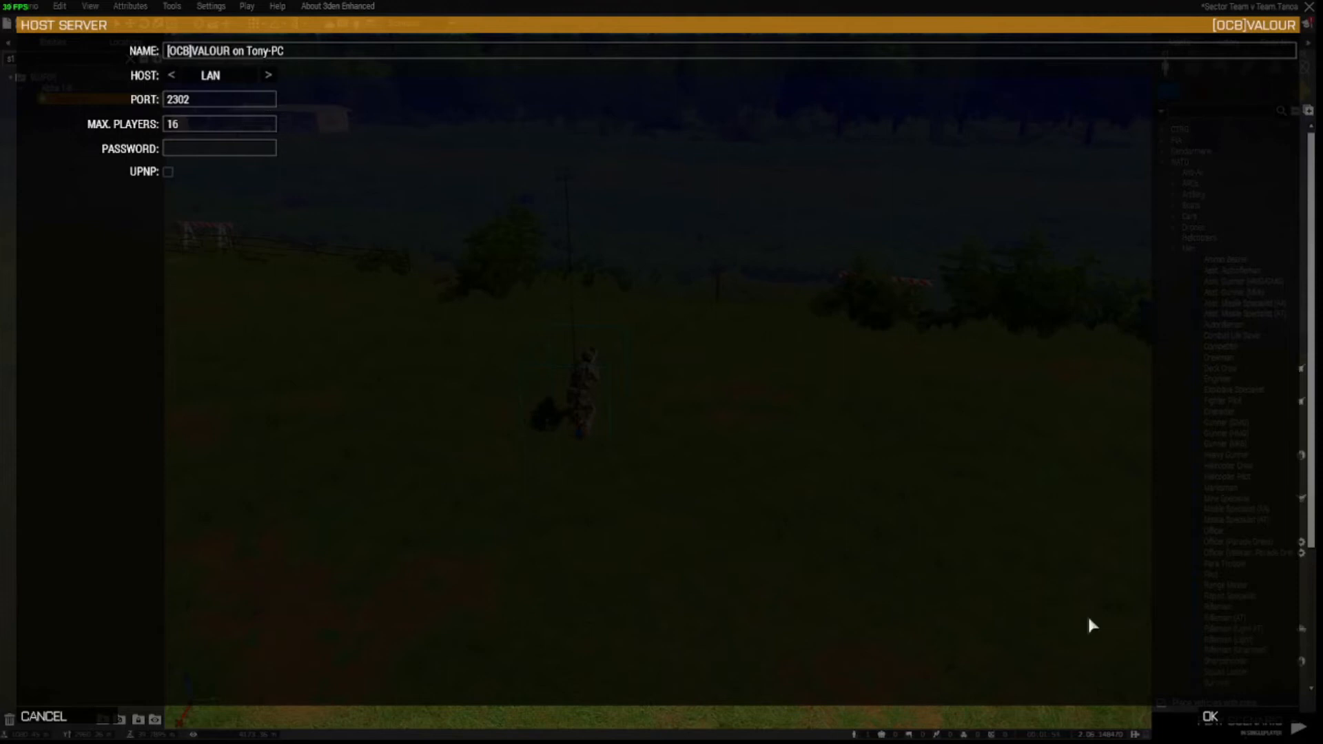
{"action": "key", "text": "Return"}
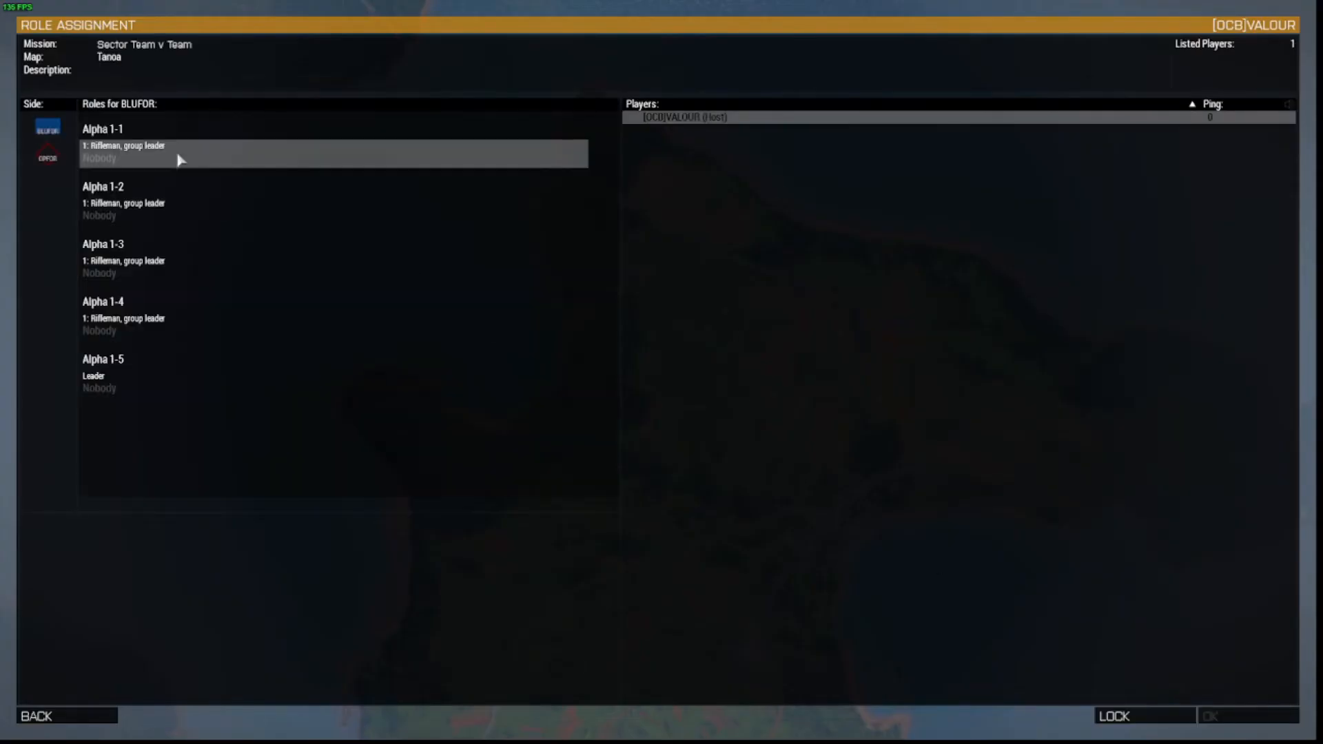
{"action": "left_click", "coordinate": [165, 389]}
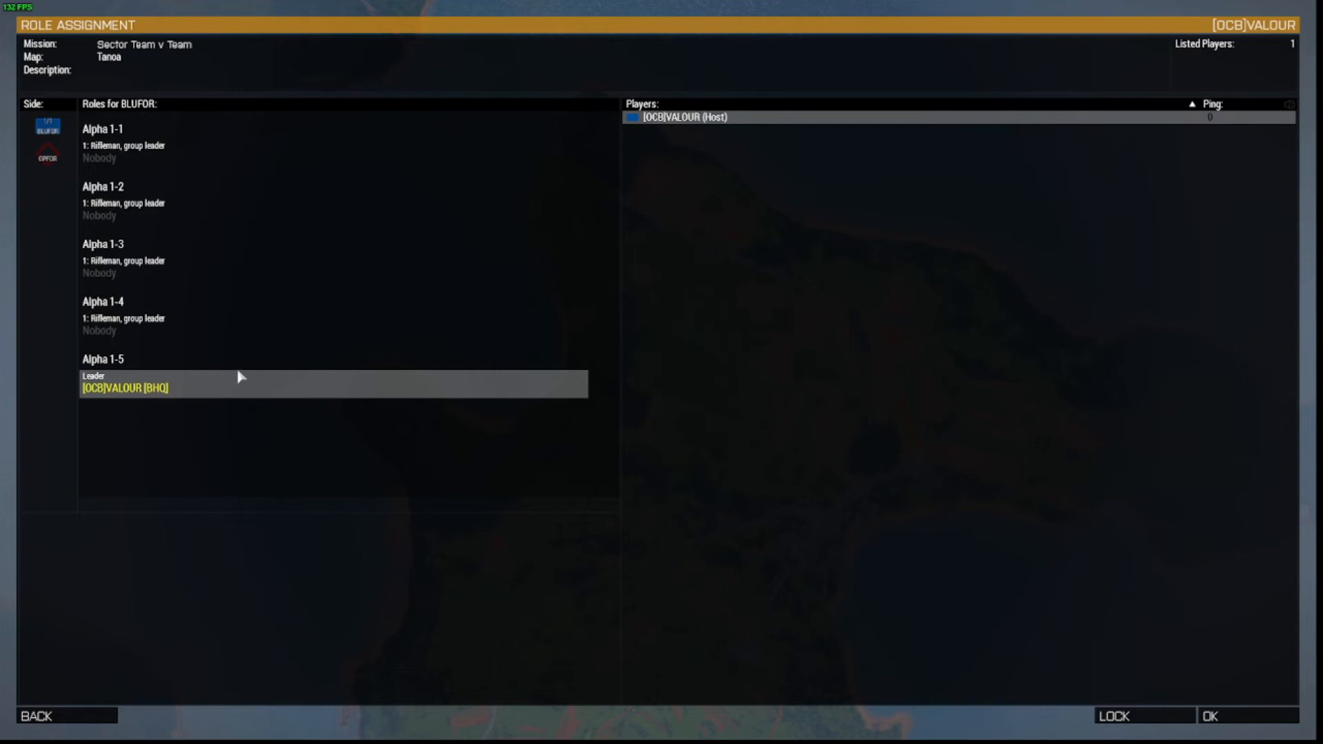
{"action": "left_click", "coordinate": [1229, 719]}
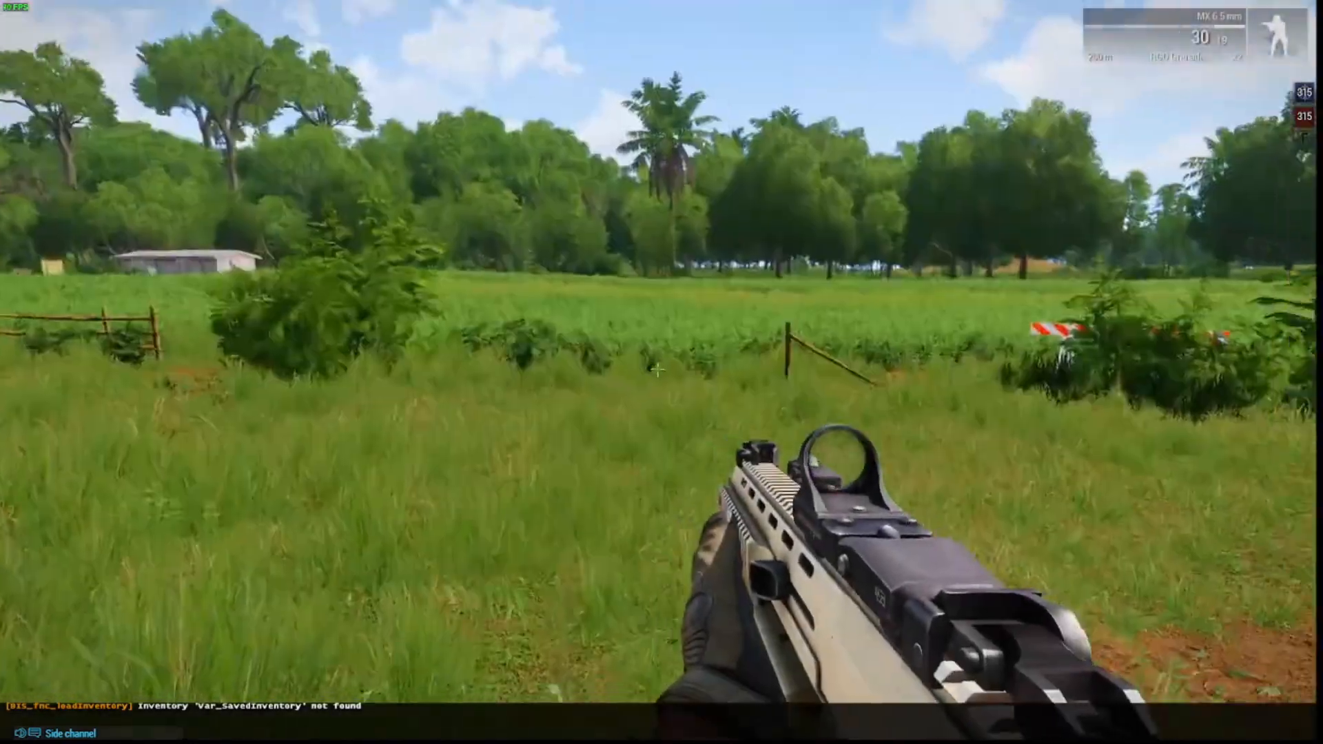
Sprint the soldier across the field past the boundary in third-person view.
{"action": "key", "text": "shift+w"}
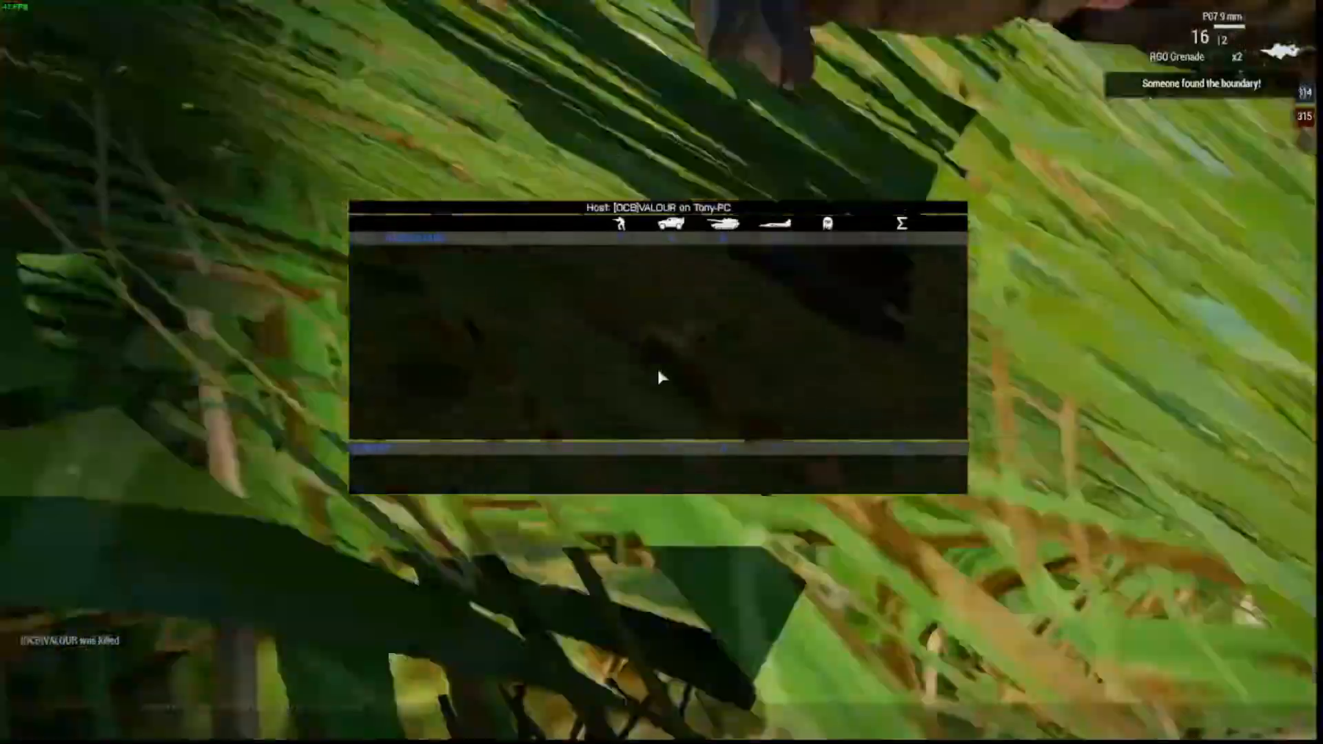
{"action": "key", "text": "shift+w"}
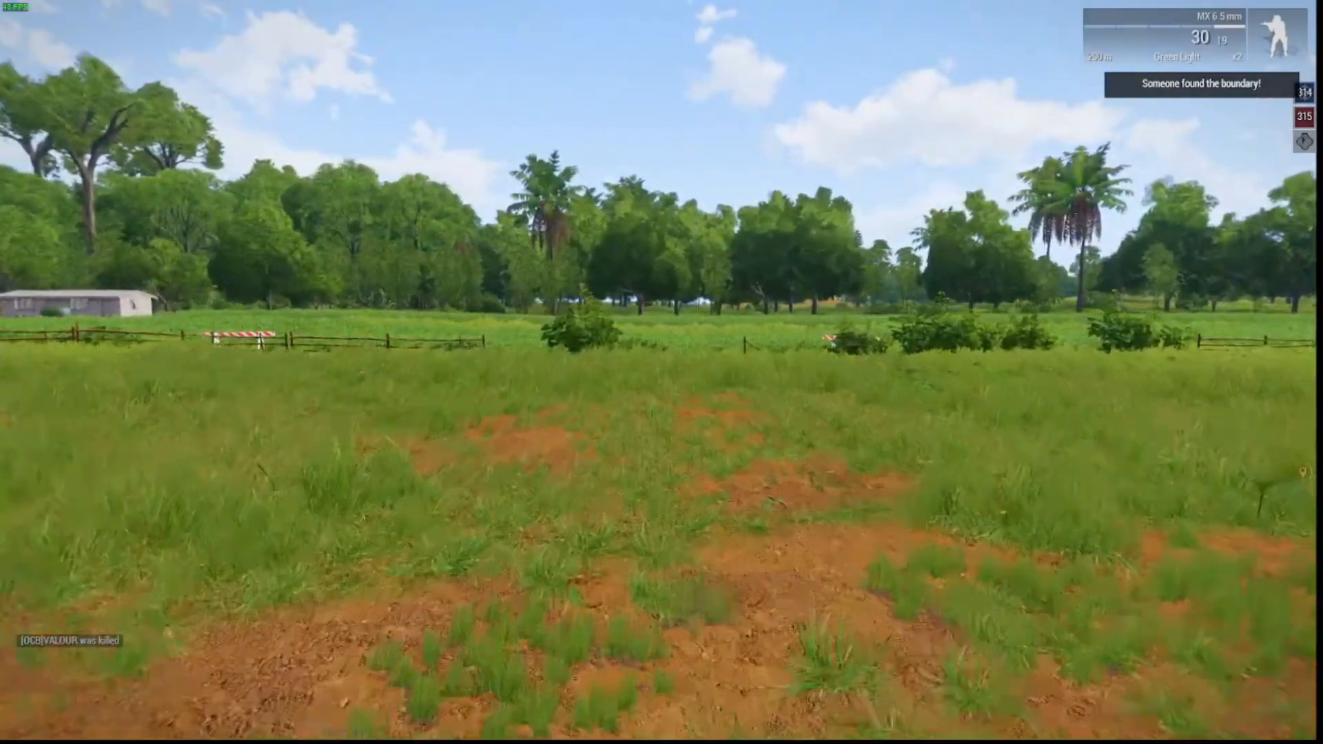
{"action": "key", "text": "KP_Enter"}
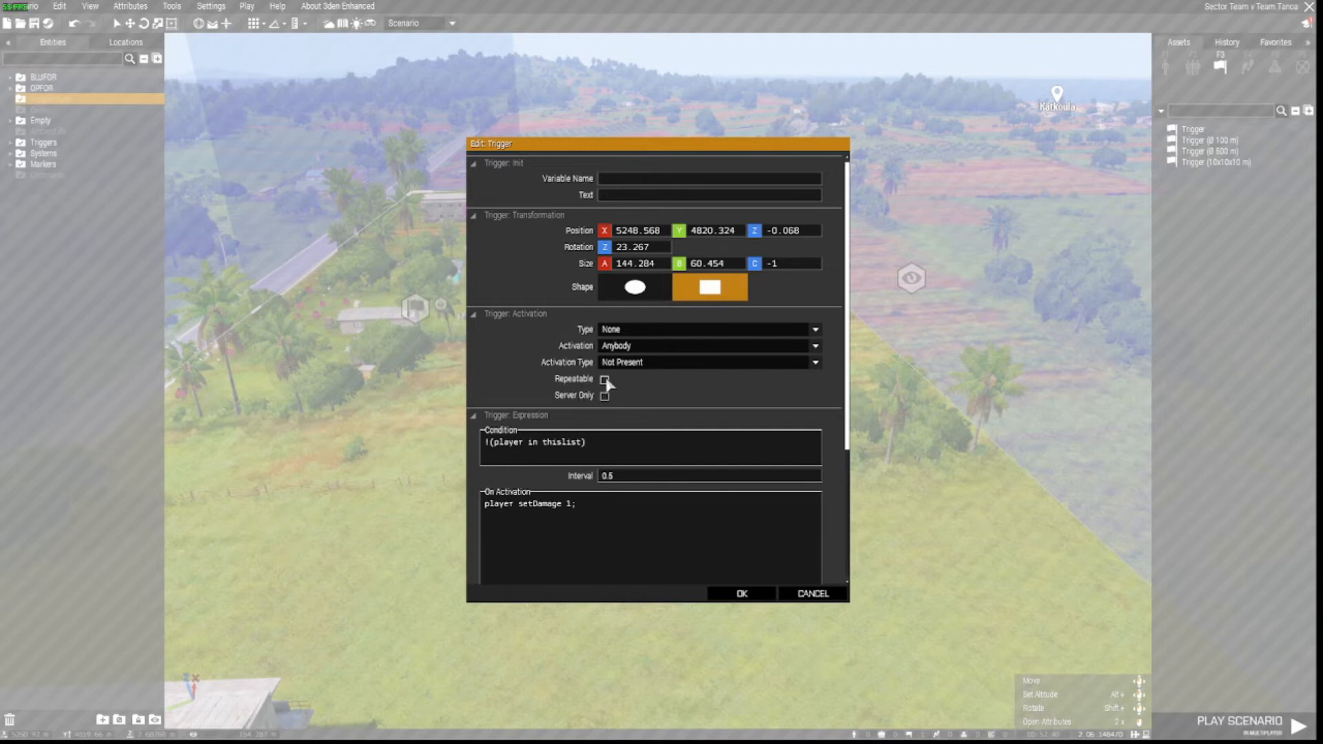
Save the trigger as Repeatable and fly the camera to the compound's modules.
{"action": "left_click", "coordinate": [741, 594]}
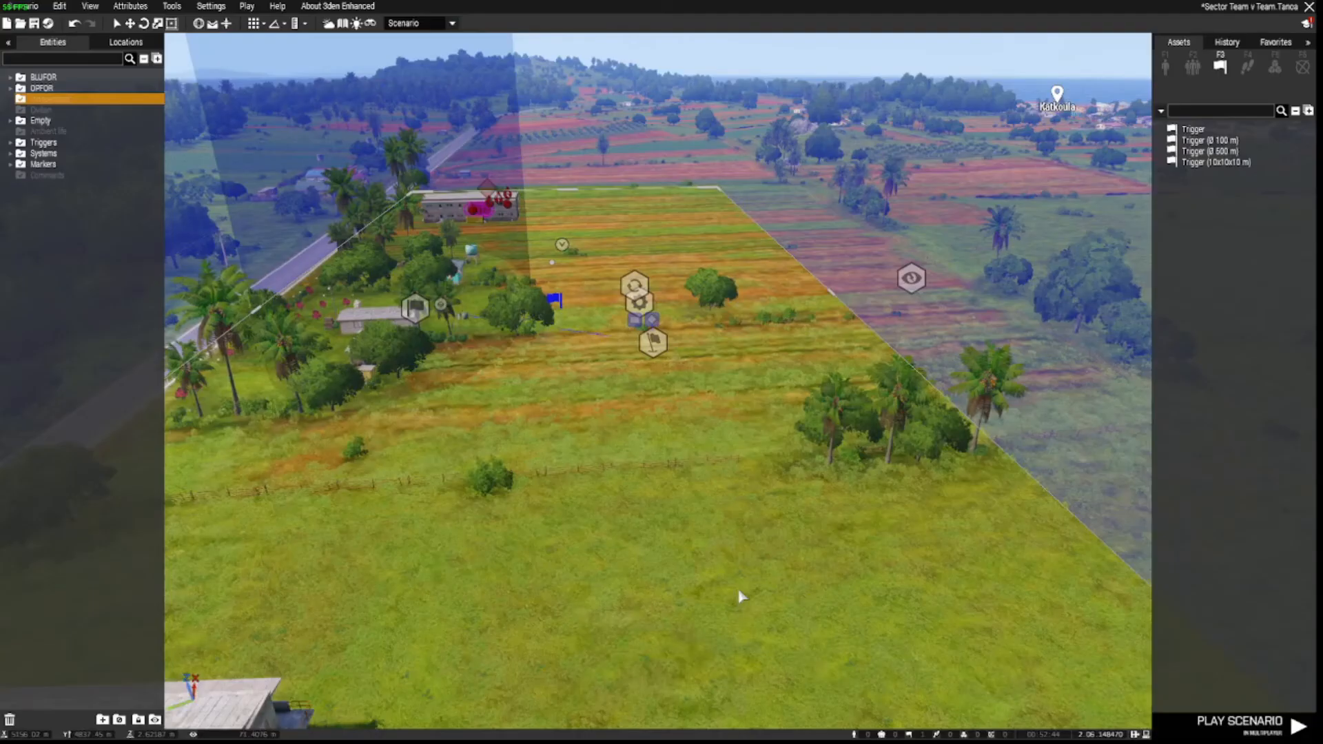
{"action": "right_click_drag", "start_coordinate": [737, 594], "coordinate": [416, 619]}
{"action": "key", "text": "w"}
{"action": "key", "text": "d"}
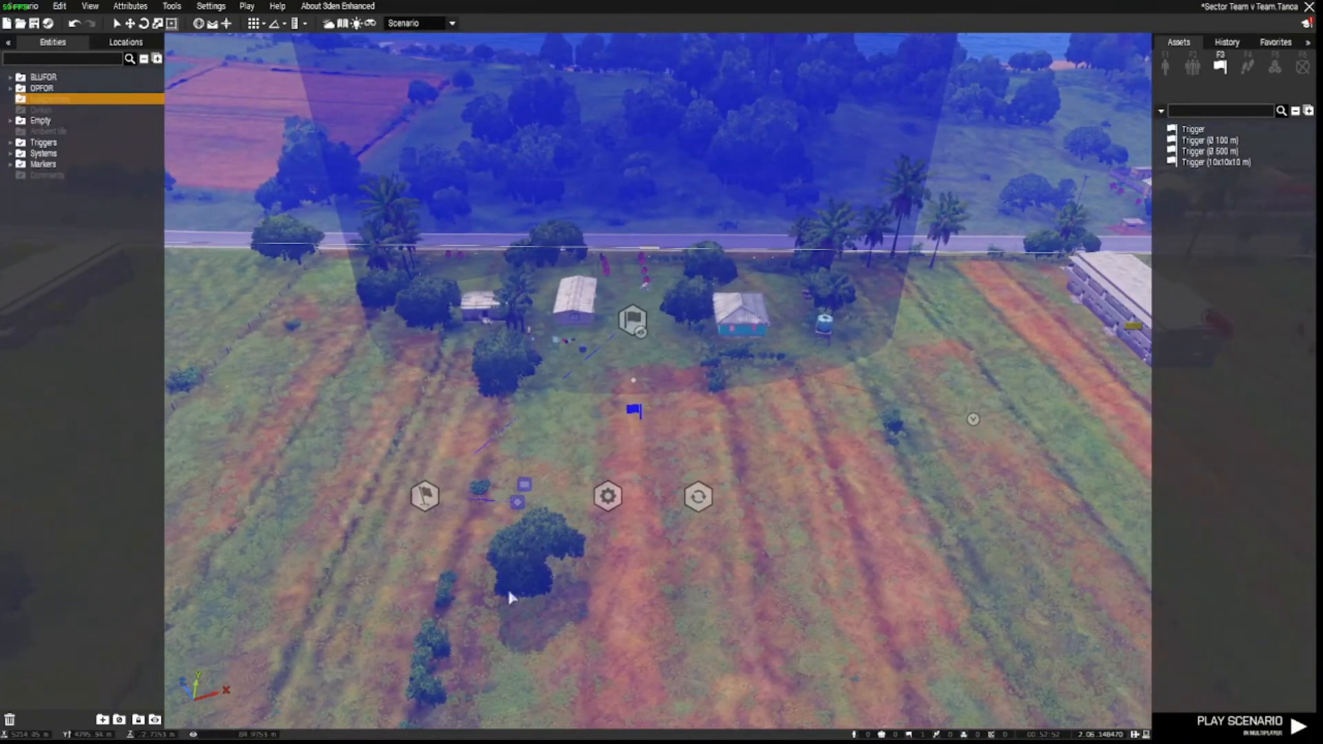
Set 300 respawn tickets for both BLUFOR and OPFOR in the Respawn Tickets module.
{"action": "double_click", "coordinate": [698, 499]}
{"action": "double_click", "coordinate": [617, 318]}
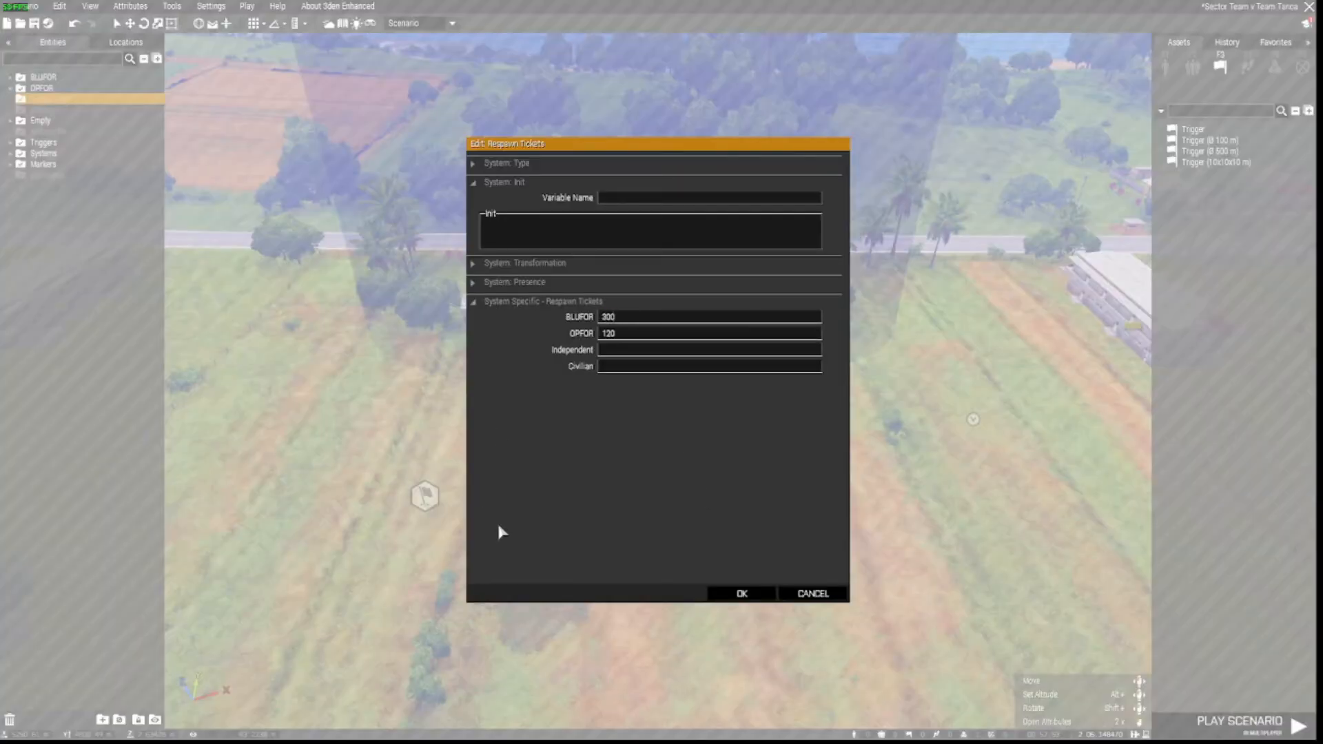
{"action": "double_click", "coordinate": [612, 335]}
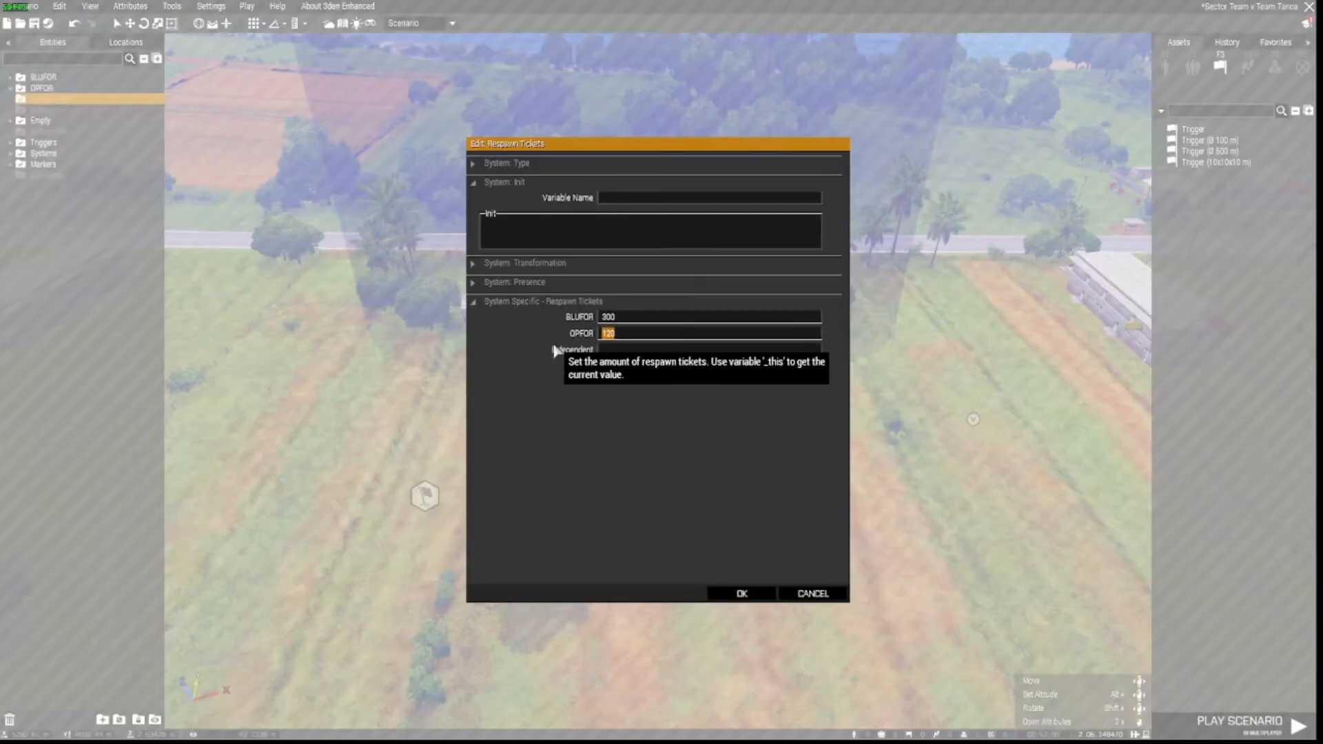
{"action": "left_click", "coordinate": [749, 598]}
{"action": "right_click_drag", "start_coordinate": [749, 598], "coordinate": [694, 615]}
{"action": "key", "text": "a"}
{"action": "key", "text": "s"}
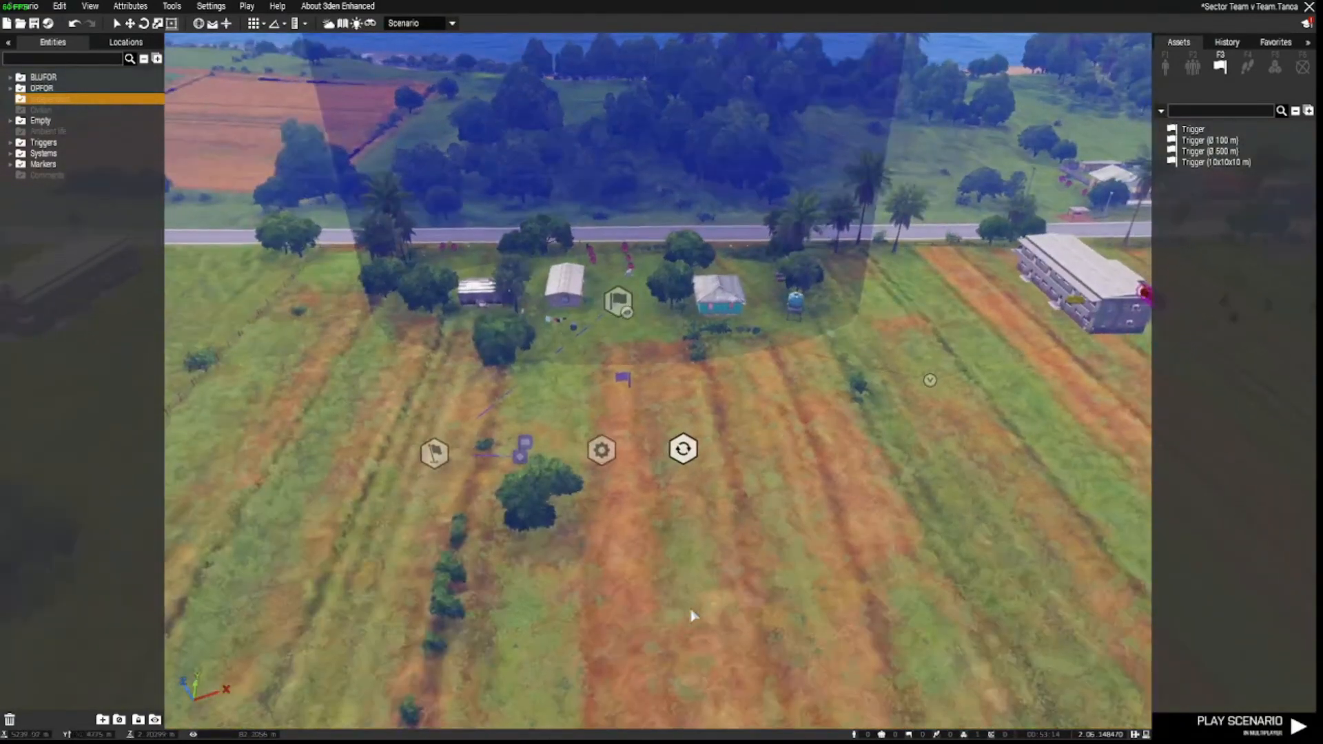
{"action": "right_click_drag", "start_coordinate": [695, 616], "coordinate": [773, 624]}
{"action": "key", "text": "z"}
{"action": "right_click_drag", "start_coordinate": [789, 591], "coordinate": [588, 553]}
{"action": "key", "text": "q"}
{"action": "key", "text": "a"}
{"action": "key", "text": "s"}
{"action": "key", "text": "w"}
{"action": "key", "text": "d"}
{"action": "key", "text": "a"}
{"action": "key", "text": "w"}
{"action": "key", "text": "a"}
{"action": "right_click_drag", "start_coordinate": [704, 573], "coordinate": [829, 563]}
{"action": "key", "text": "w"}
{"action": "key", "text": "d"}
{"action": "key", "text": "w"}
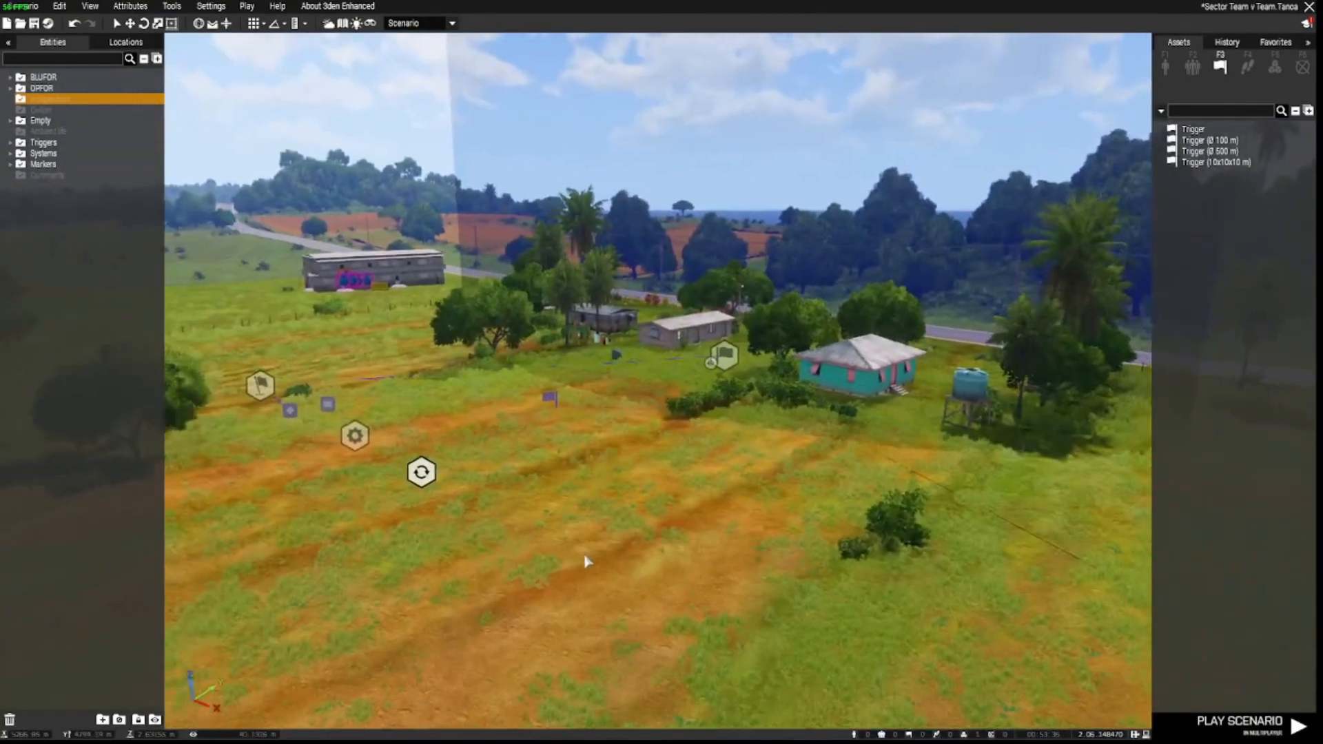
{"action": "key", "text": "w"}
{"action": "key", "text": "a"}
{"action": "right_click_drag", "start_coordinate": [584, 556], "coordinate": [760, 586]}
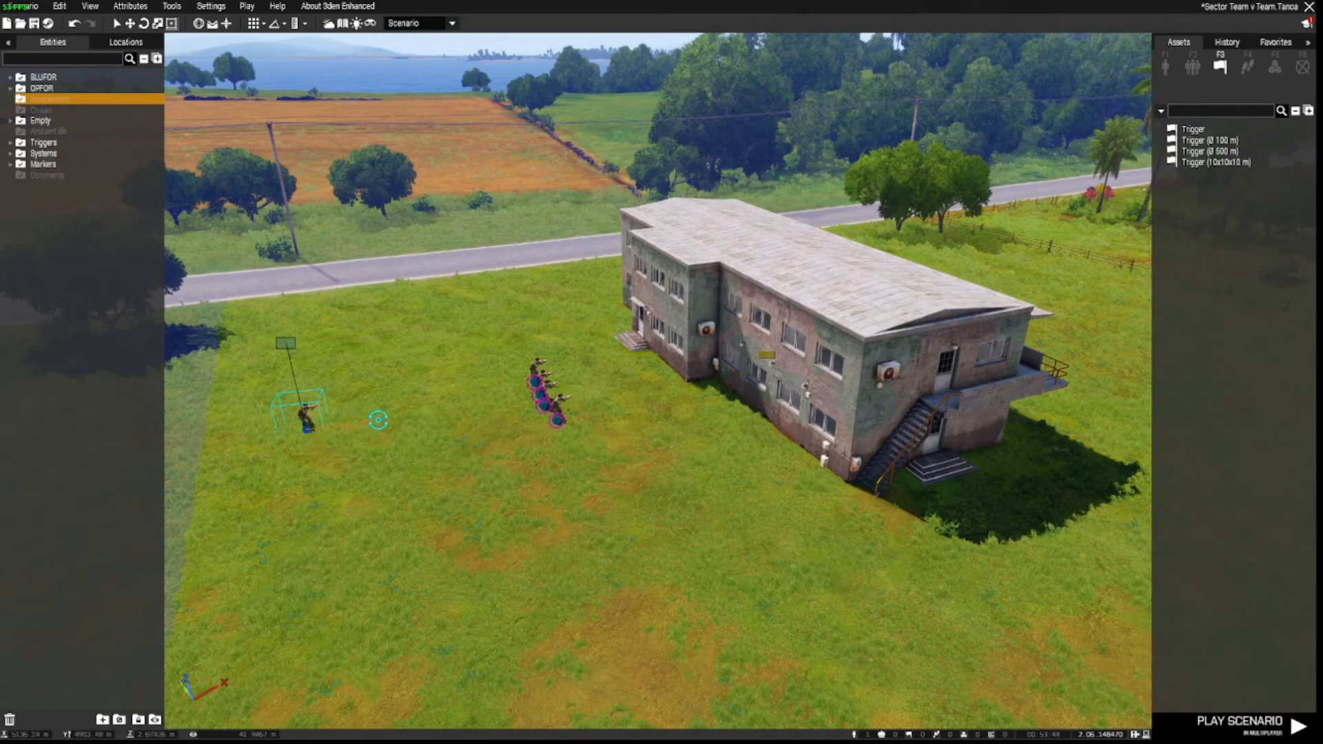
{"action": "right_click_drag", "start_coordinate": [451, 517], "coordinate": [327, 554]}
{"action": "key", "text": "w"}
{"action": "key", "text": "a"}
{"action": "key", "text": "w"}
{"action": "key", "text": "s"}
{"action": "key", "text": "q"}
{"action": "key", "text": "w"}
{"action": "key", "text": "w"}
{"action": "key", "text": "d"}
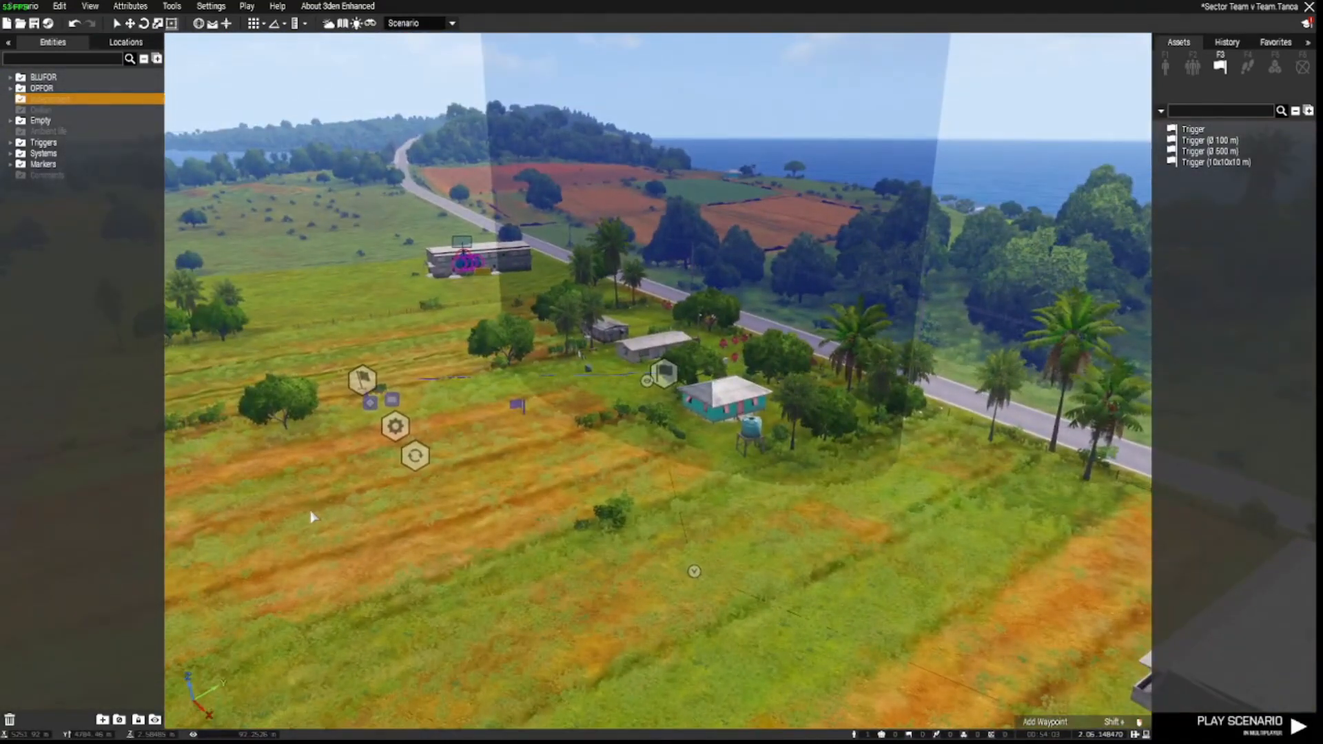